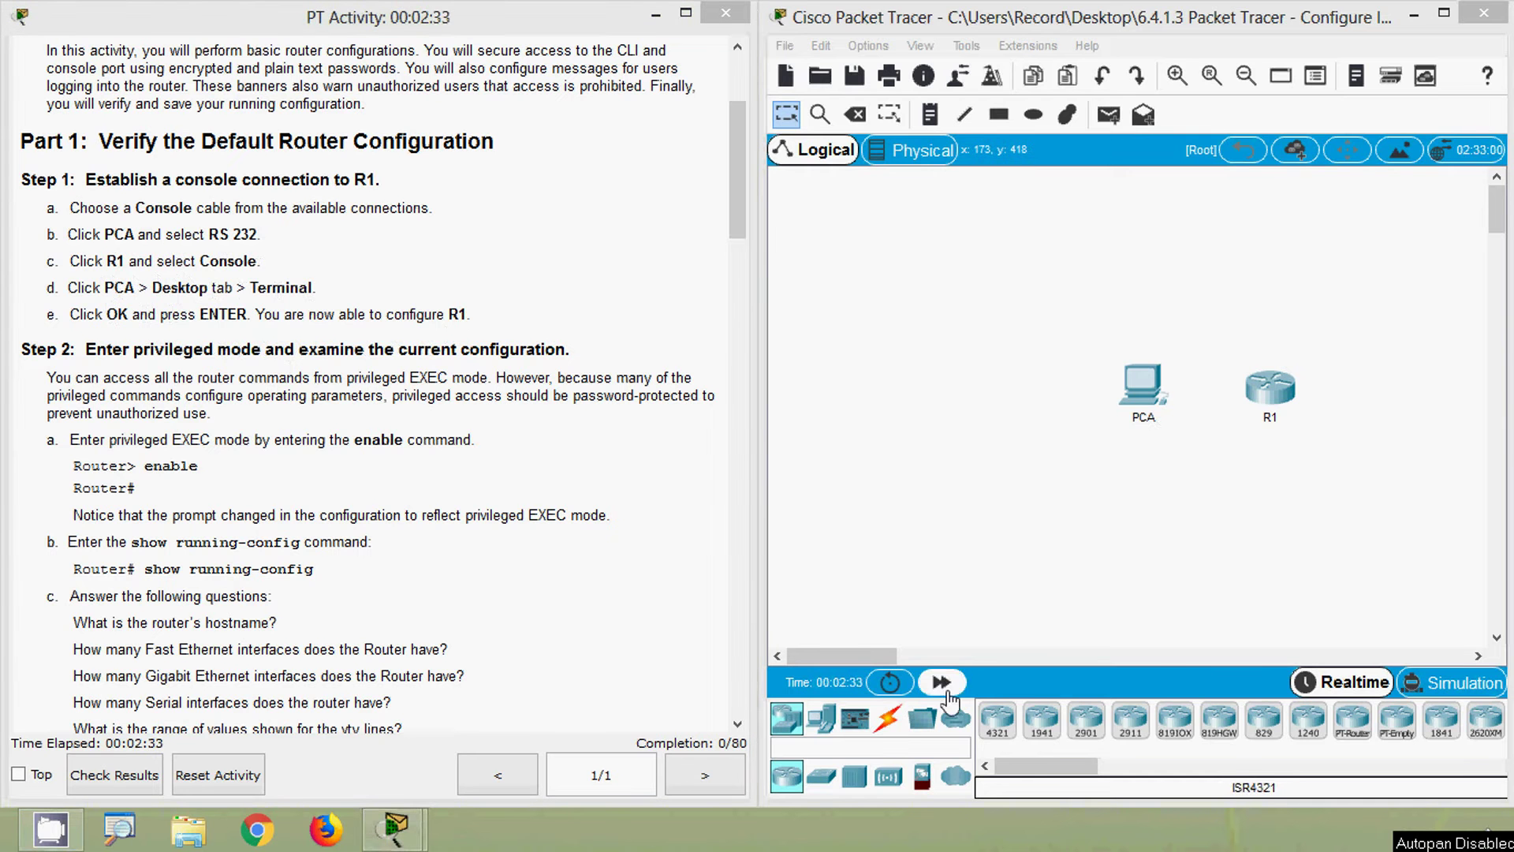
# - Connect a console cable from PCA's RS 232 port to R1's Console port
pyautogui.click(887, 718)
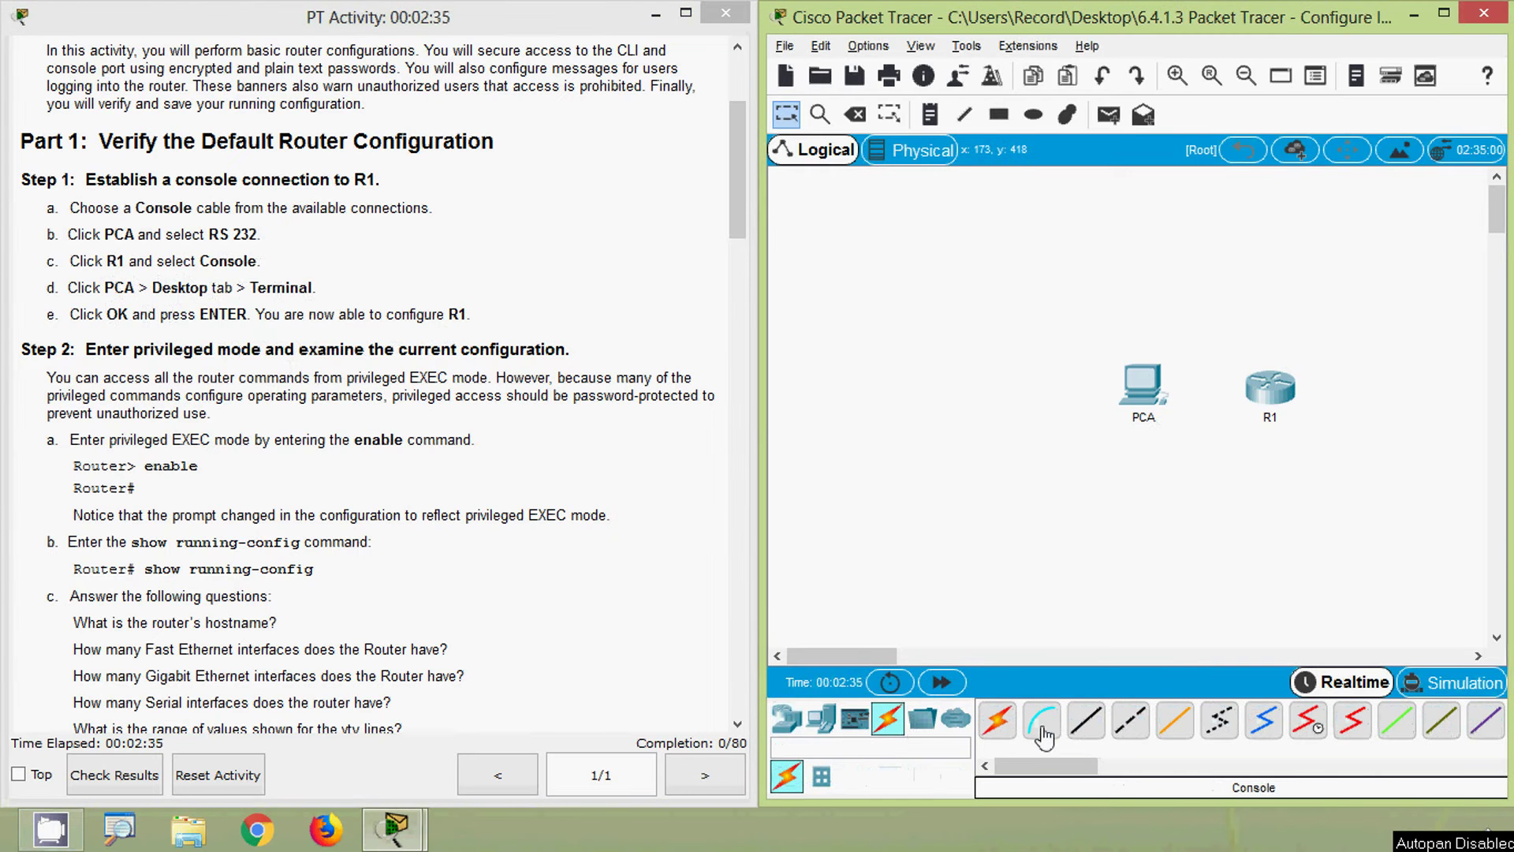
pyautogui.click(1043, 737)
pyautogui.click(1151, 385)
pyautogui.click(1162, 394)
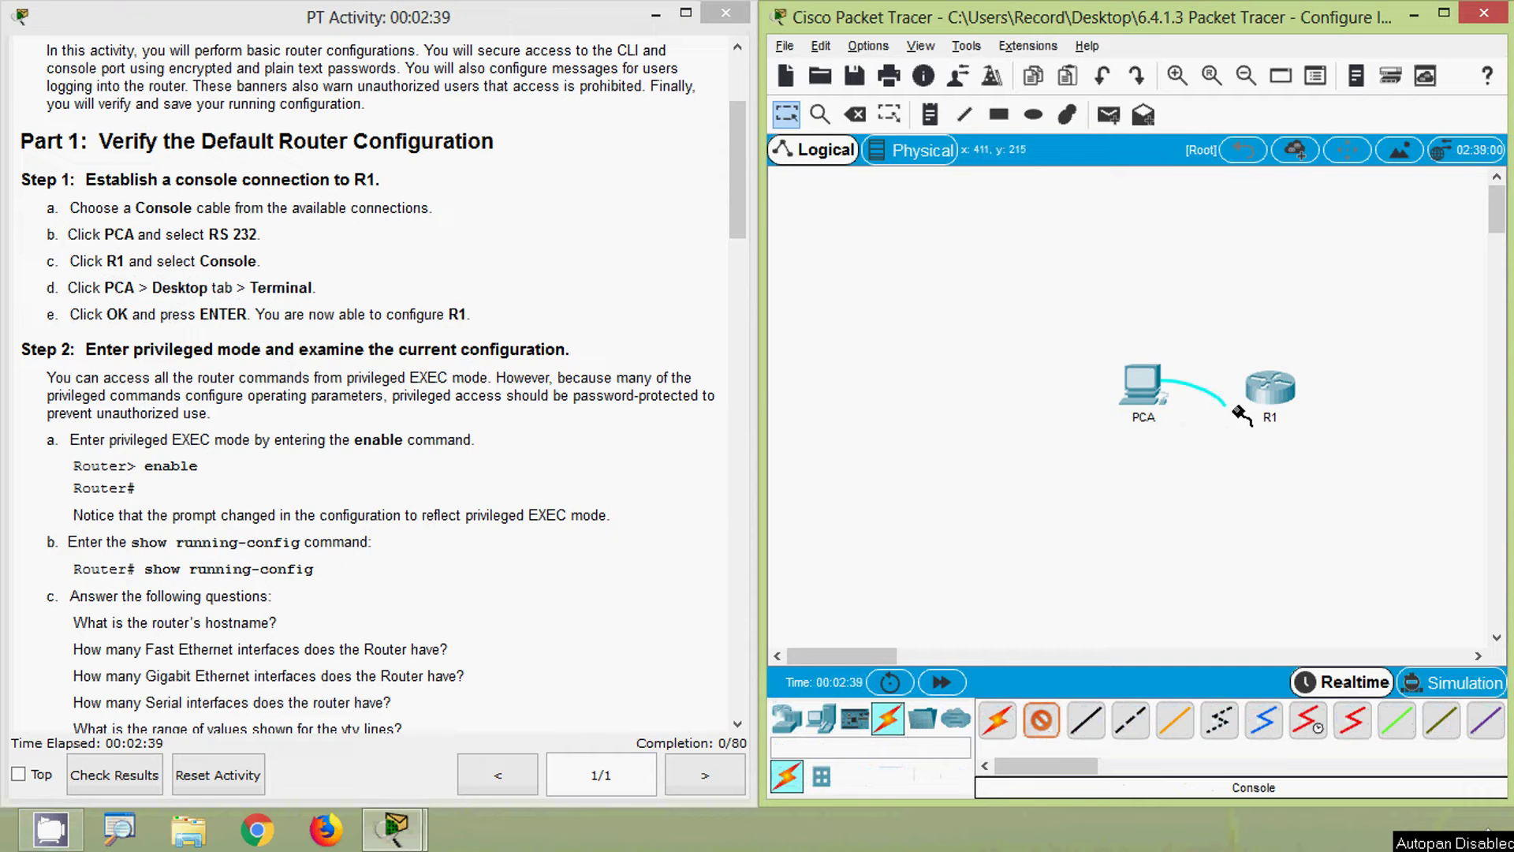
pyautogui.click(1271, 395)
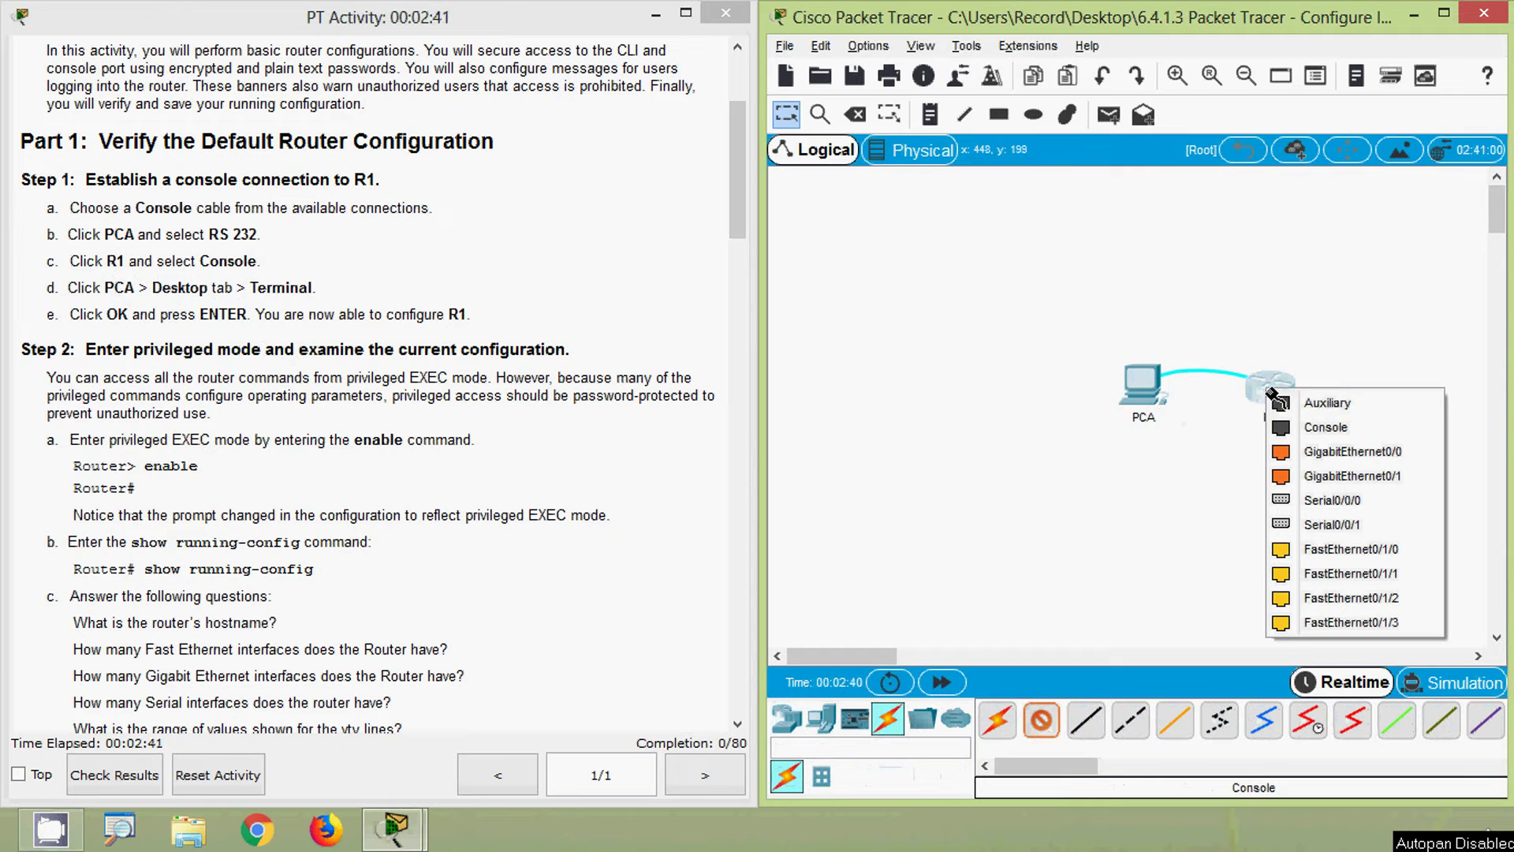
pyautogui.click(1307, 426)
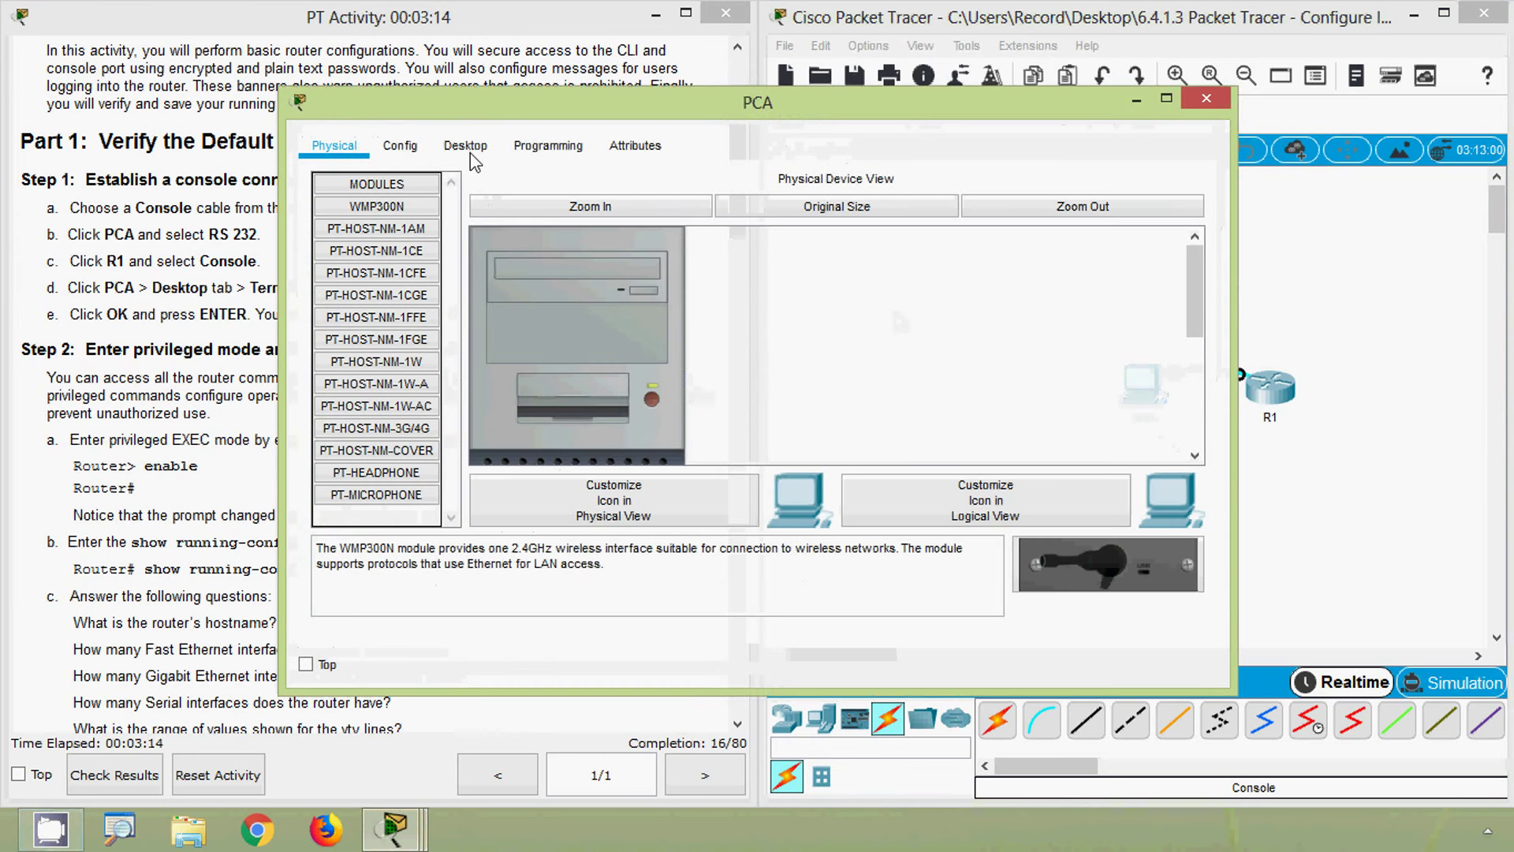
# - Start PCA's Terminal at 9600 baud, 8 data bits, no parity, 1 stop bit, and reach Router>
pyautogui.click(470, 149)
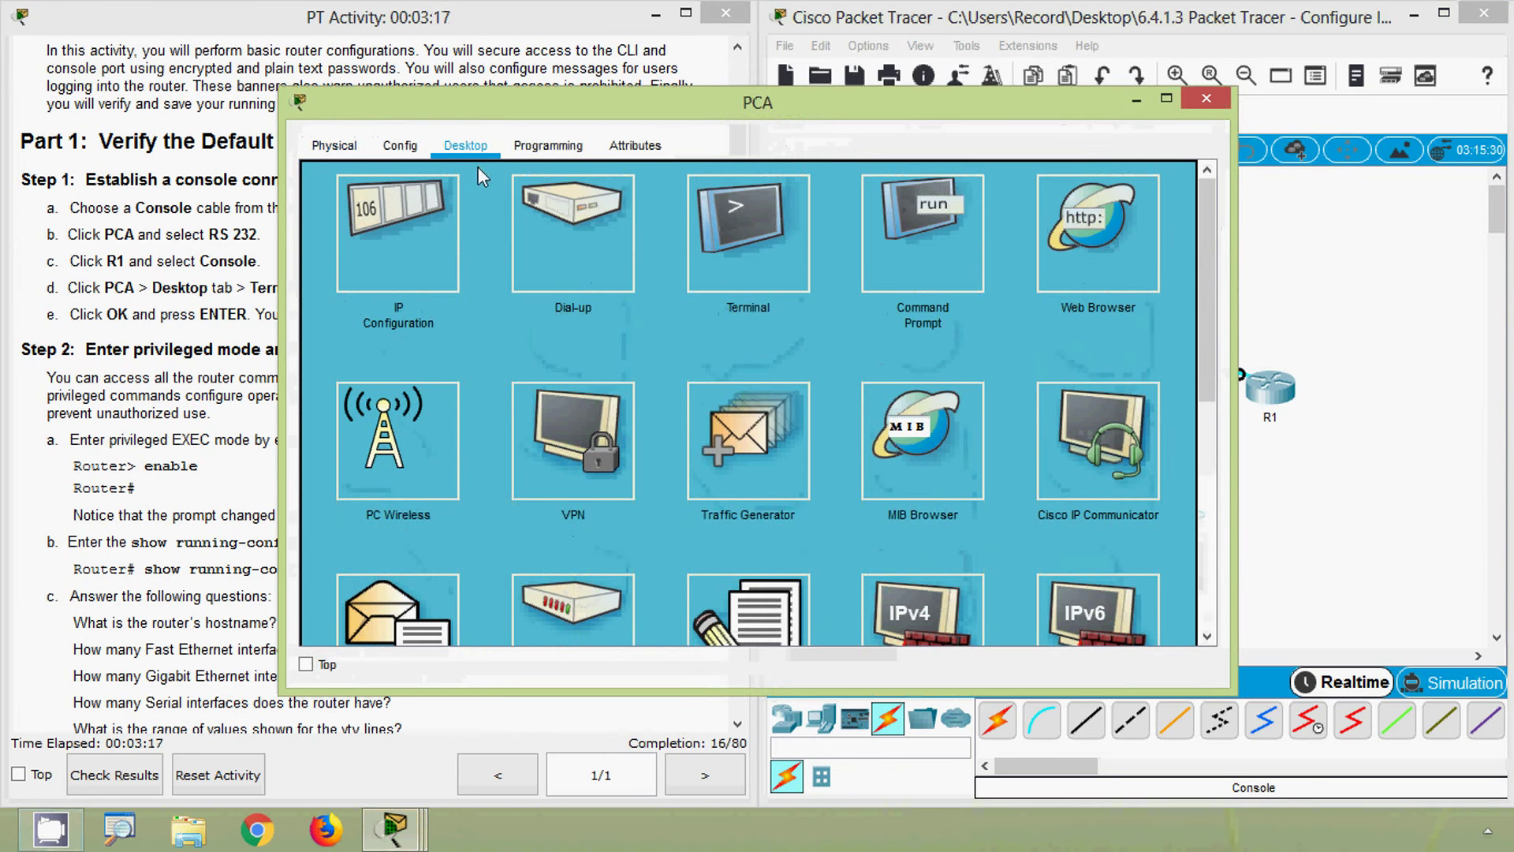
pyautogui.click(788, 263)
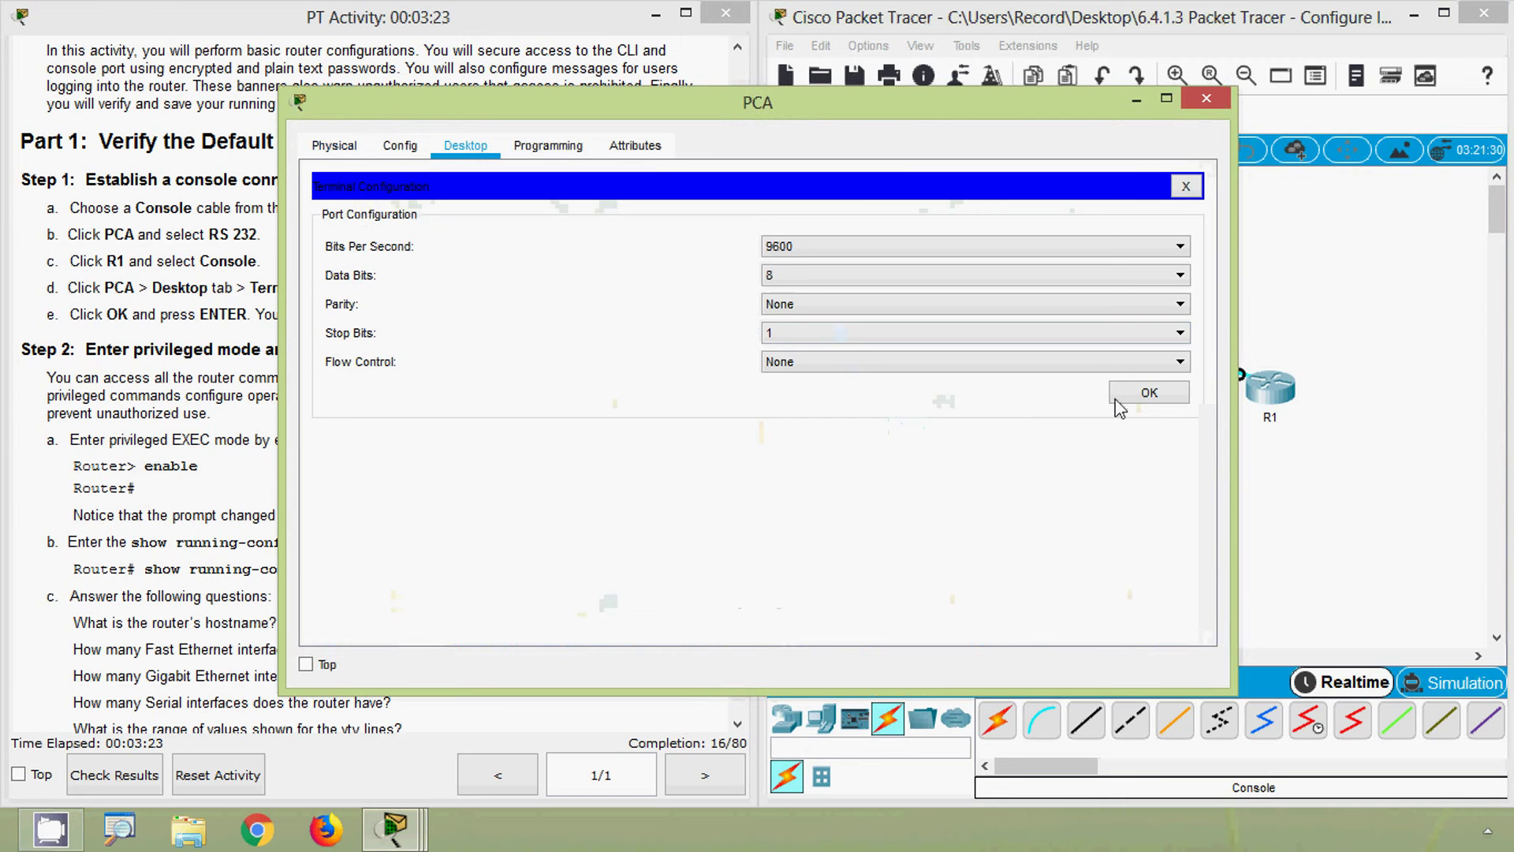
pyautogui.click(1149, 393)
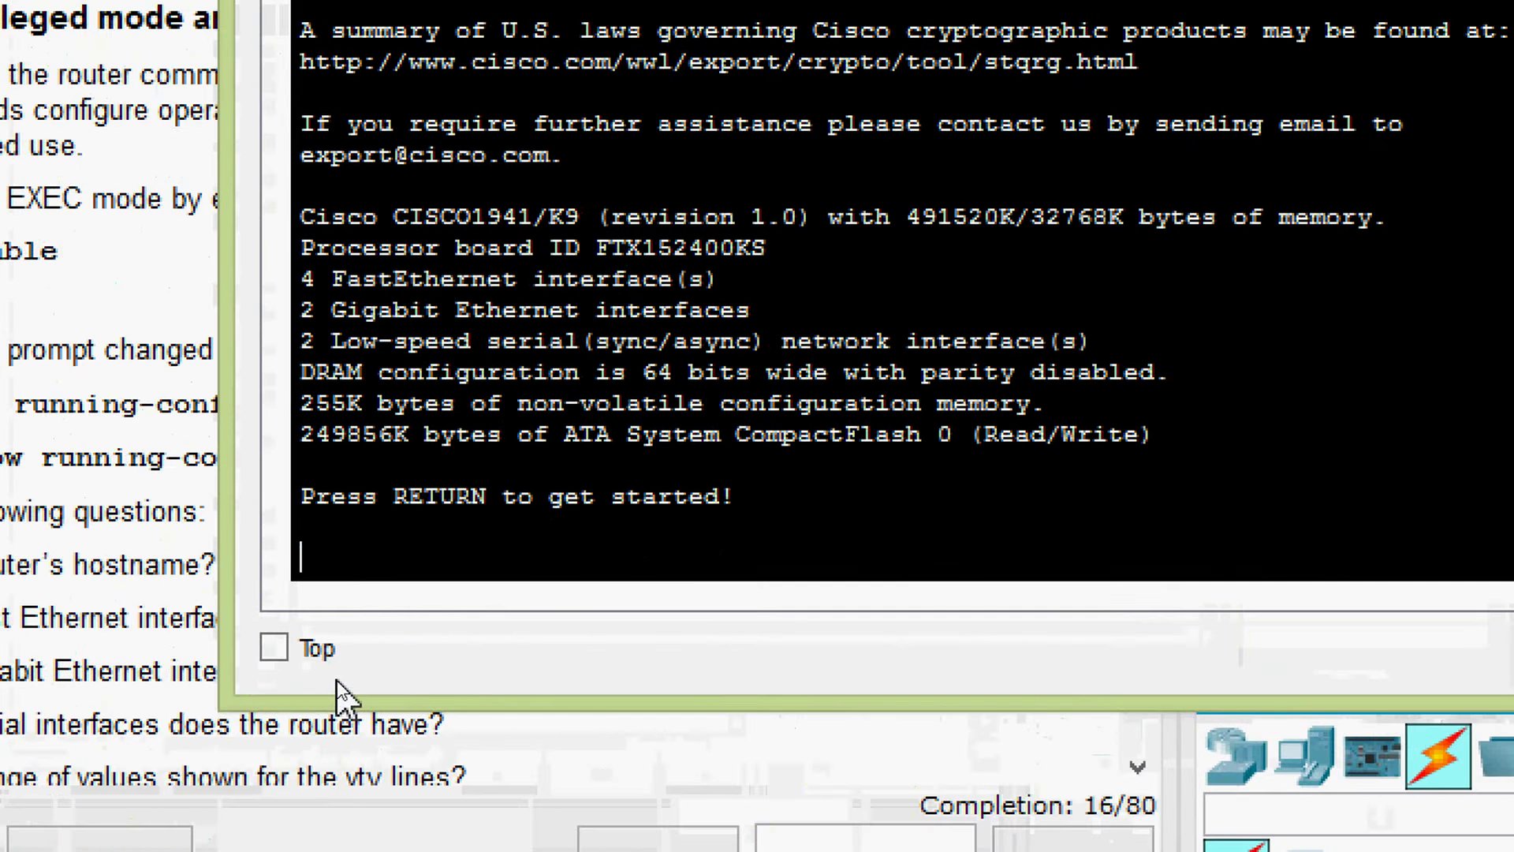
pyautogui.press('Return')
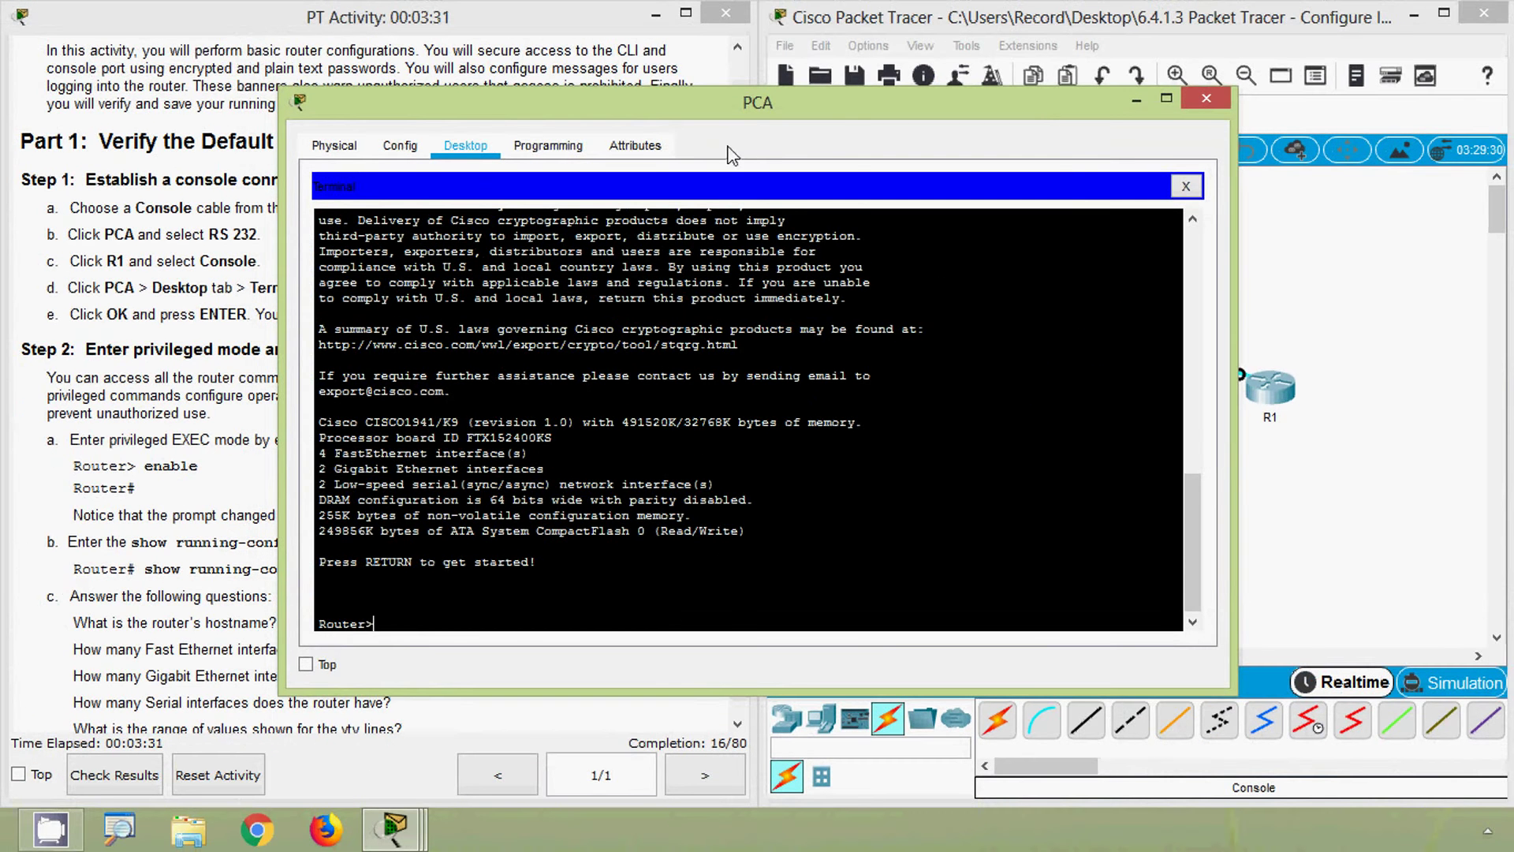
# - Move PCA's window right and scroll the instructions to the enable and show running-config steps
pyautogui.moveTo(288, 312); pyautogui.dragTo(606, 313)
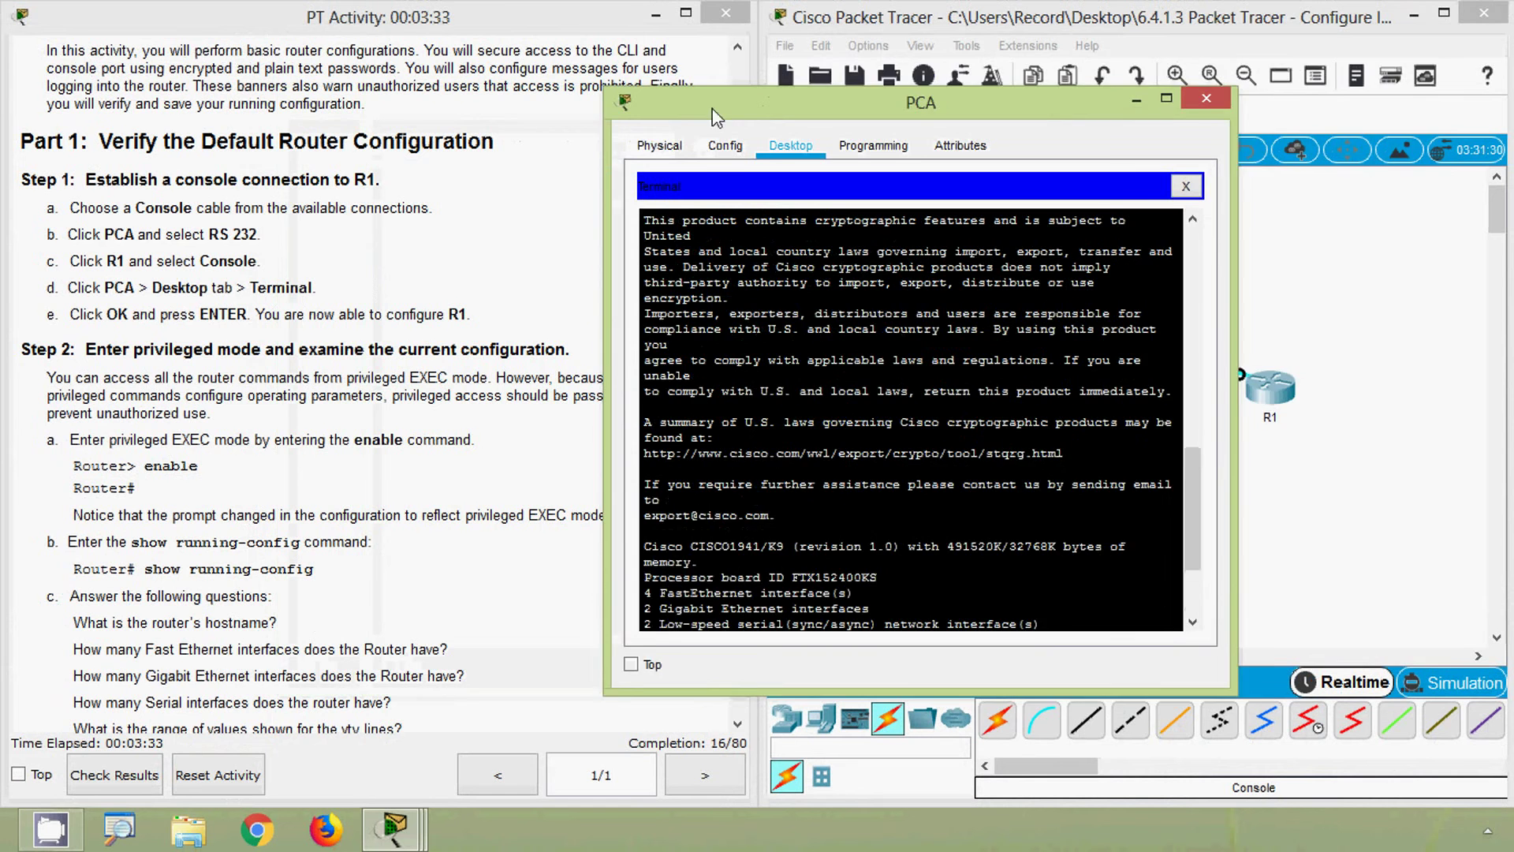
pyautogui.moveTo(714, 117); pyautogui.dragTo(934, 84)
pyautogui.scroll(-3, 981, 591)
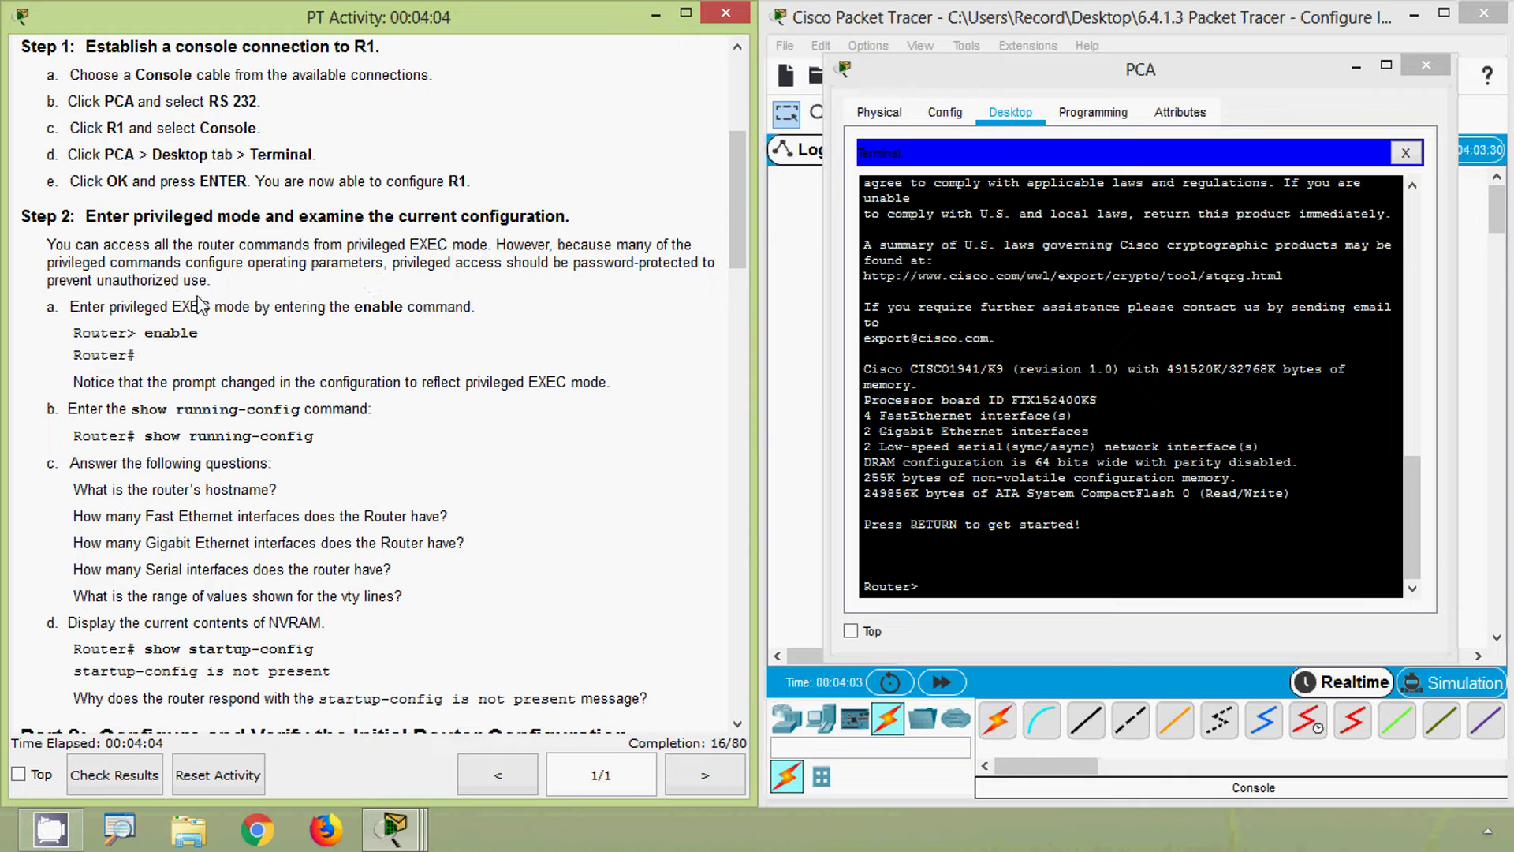
pyautogui.scroll(-1, 257, 476)
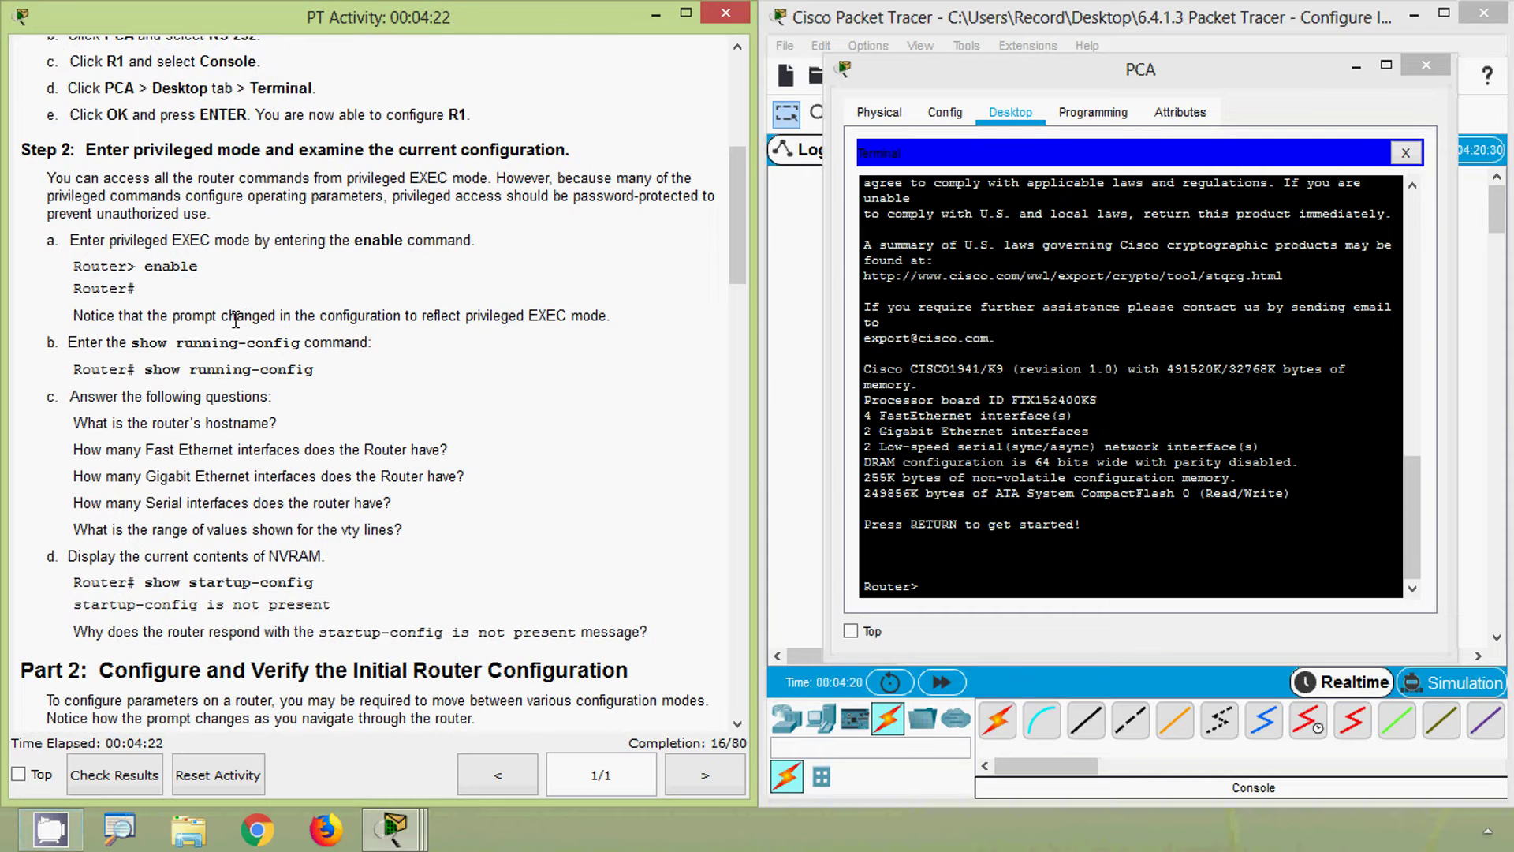
pyautogui.moveTo(137, 268); pyautogui.dragTo(225, 269)
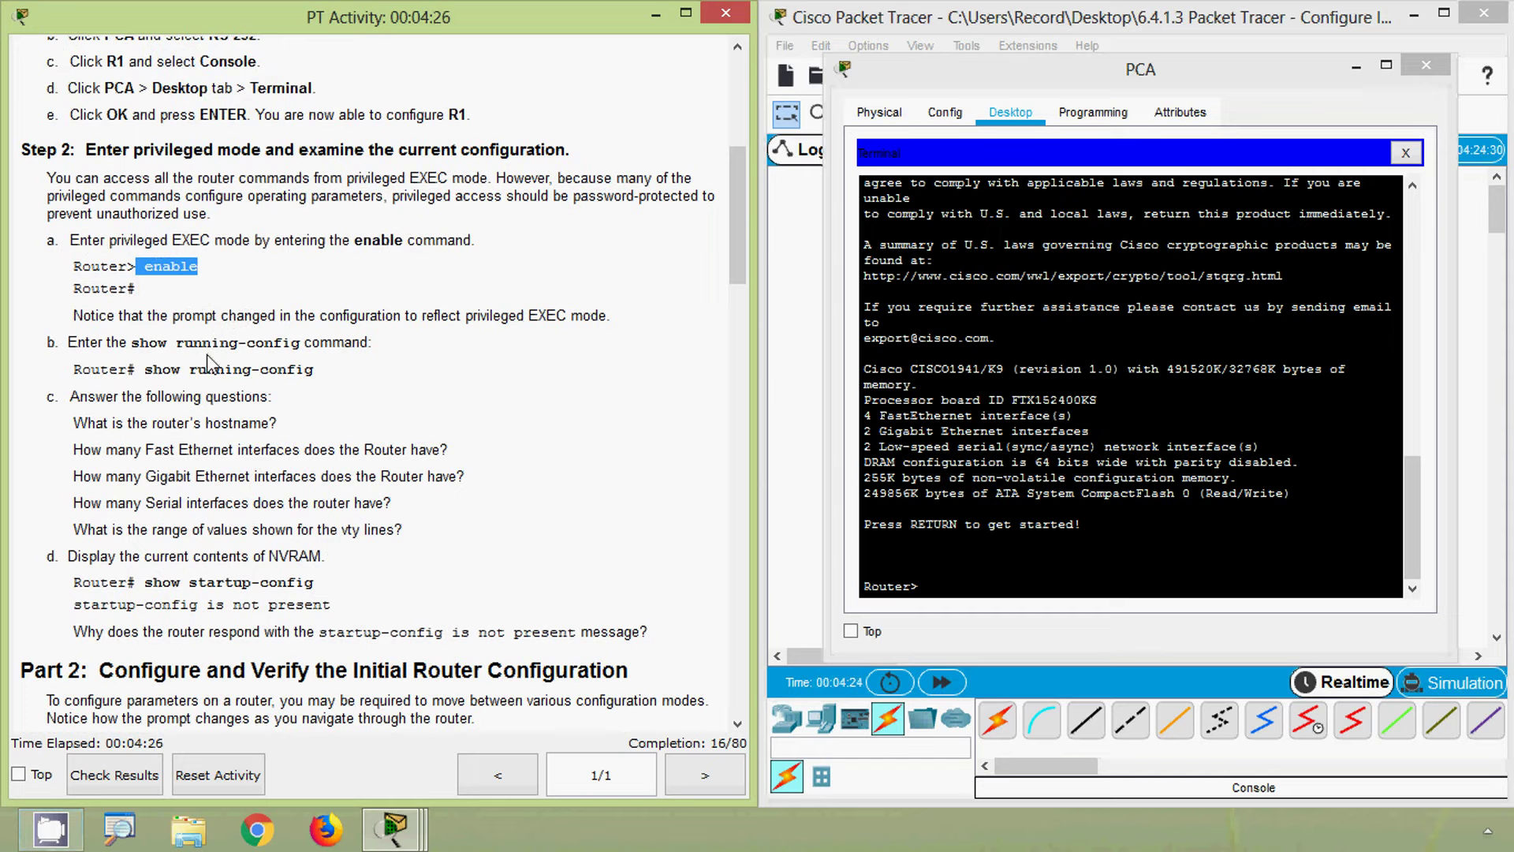
pyautogui.moveTo(133, 345); pyautogui.dragTo(302, 344)
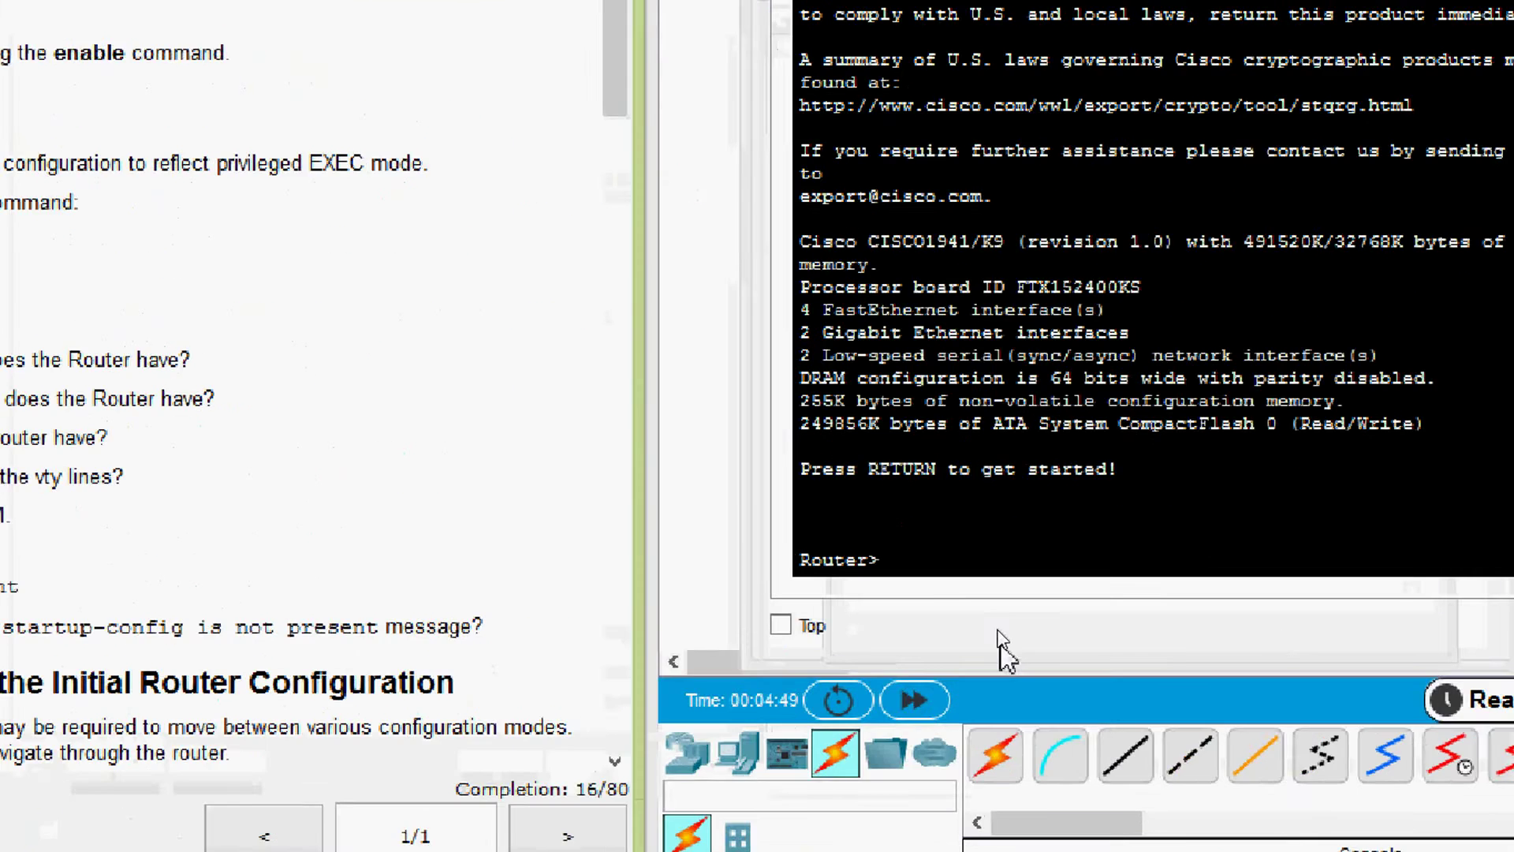
# - Enter privileged EXEC mode on R1 with the enable command
pyautogui.click(946, 563)
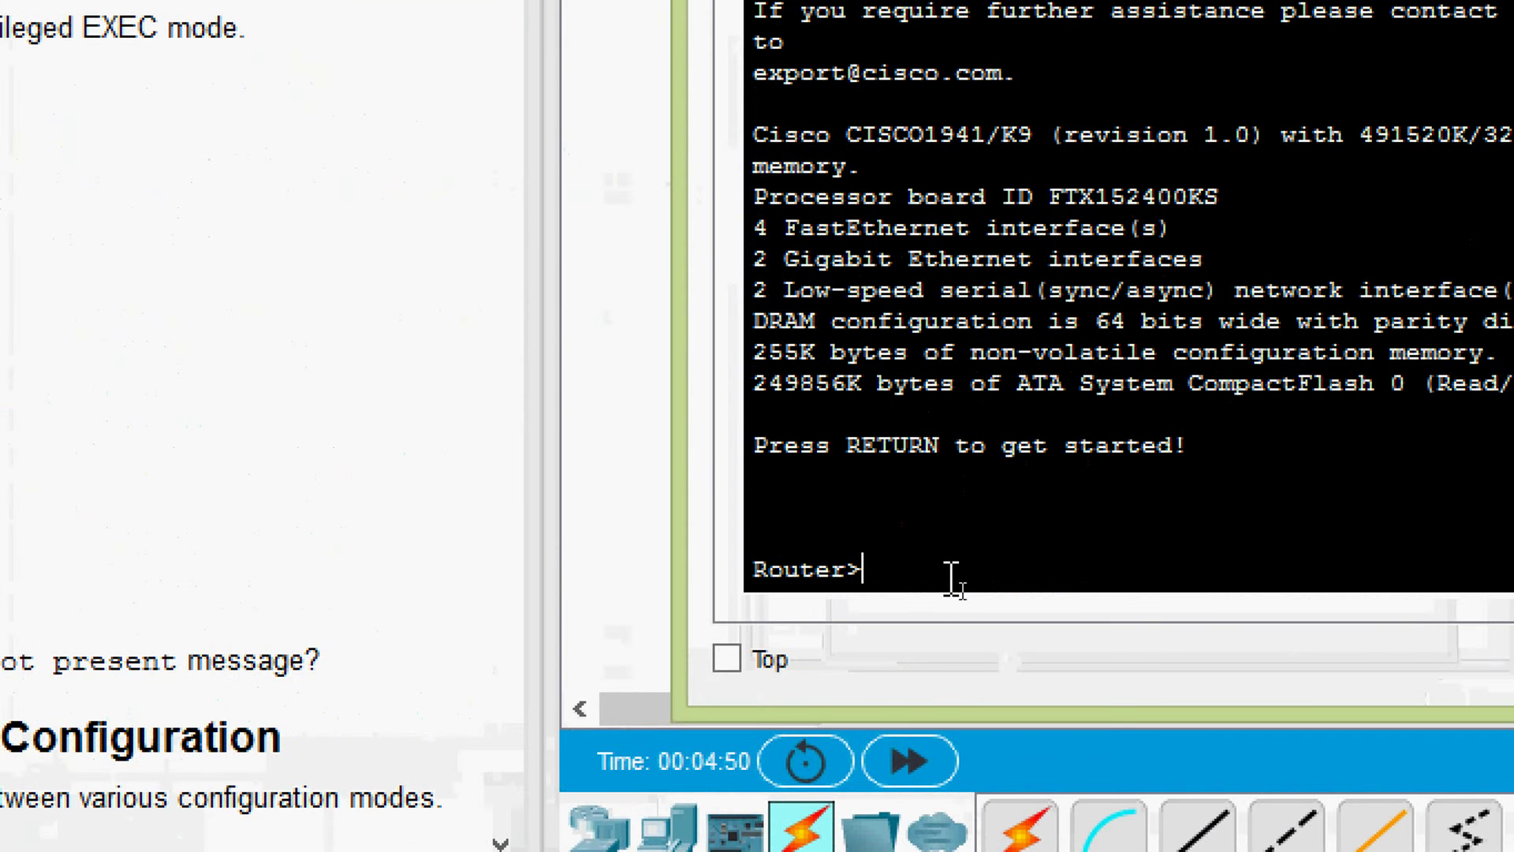
pyautogui.write('ena')
pyautogui.press('Tab')
pyautogui.press('Return')
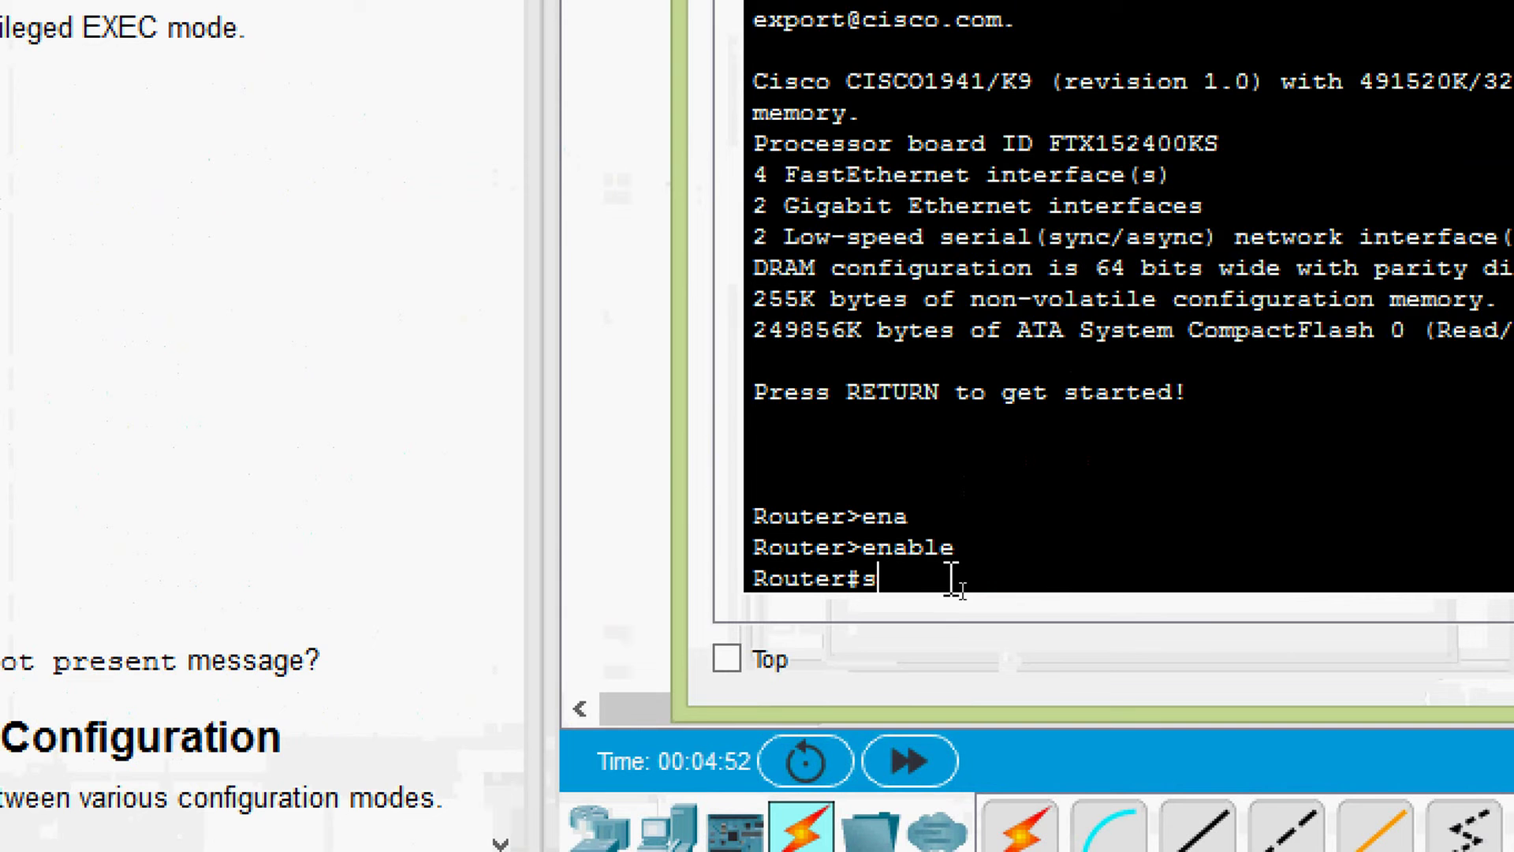
# - Run show running-config and page through the 1112-byte configuration with hostname Router
pyautogui.write('sh')
pyautogui.press('Tab')
pyautogui.write('ru')
pyautogui.press('Tab')
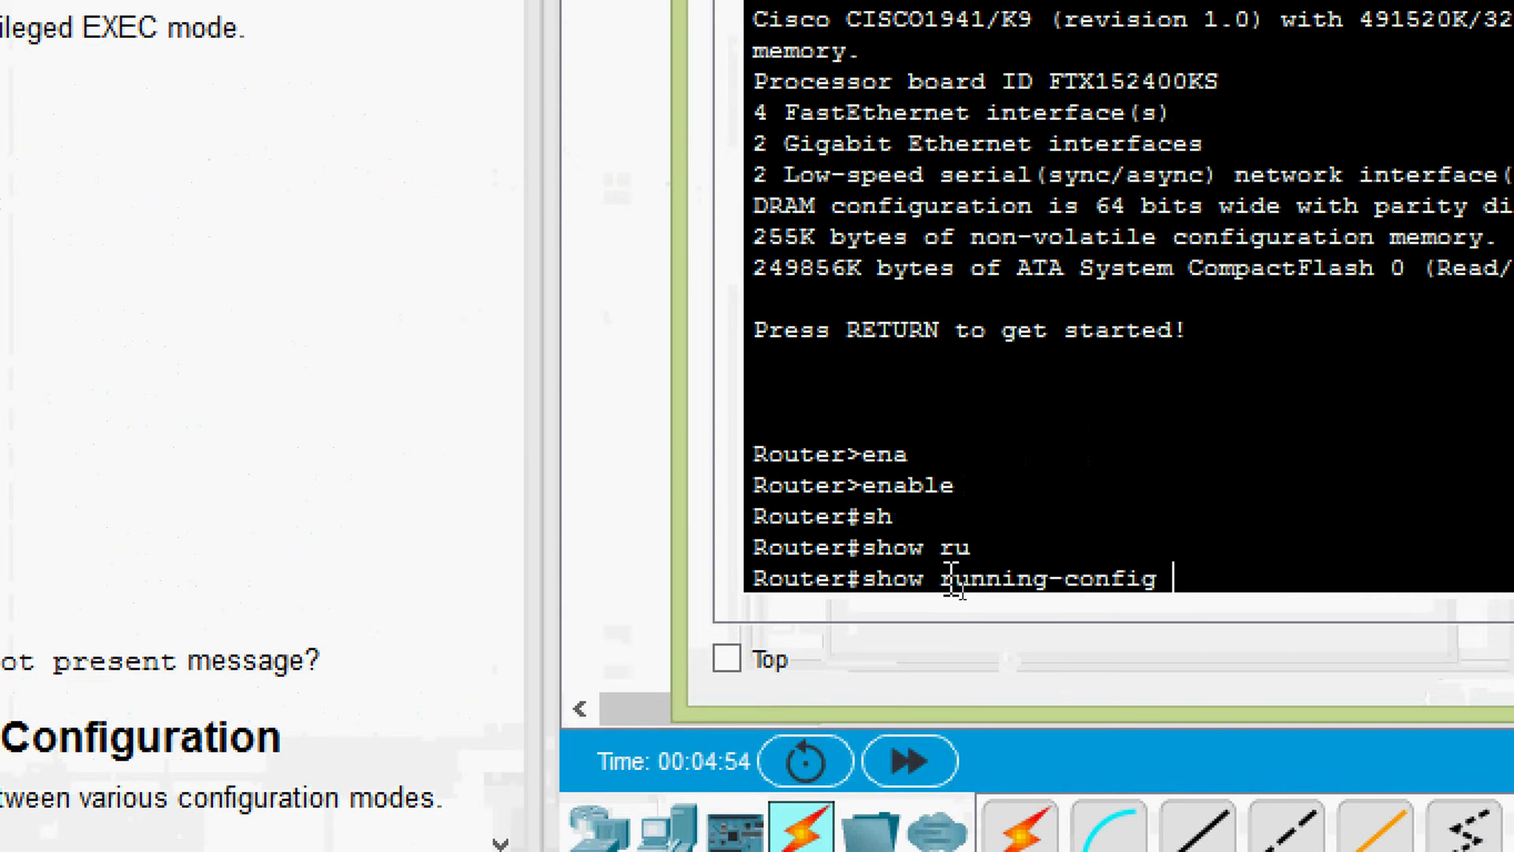
pyautogui.press('Return')
pyautogui.press('space')
pyautogui.press('space')
pyautogui.press('space')
pyautogui.press('space')
pyautogui.press('space')
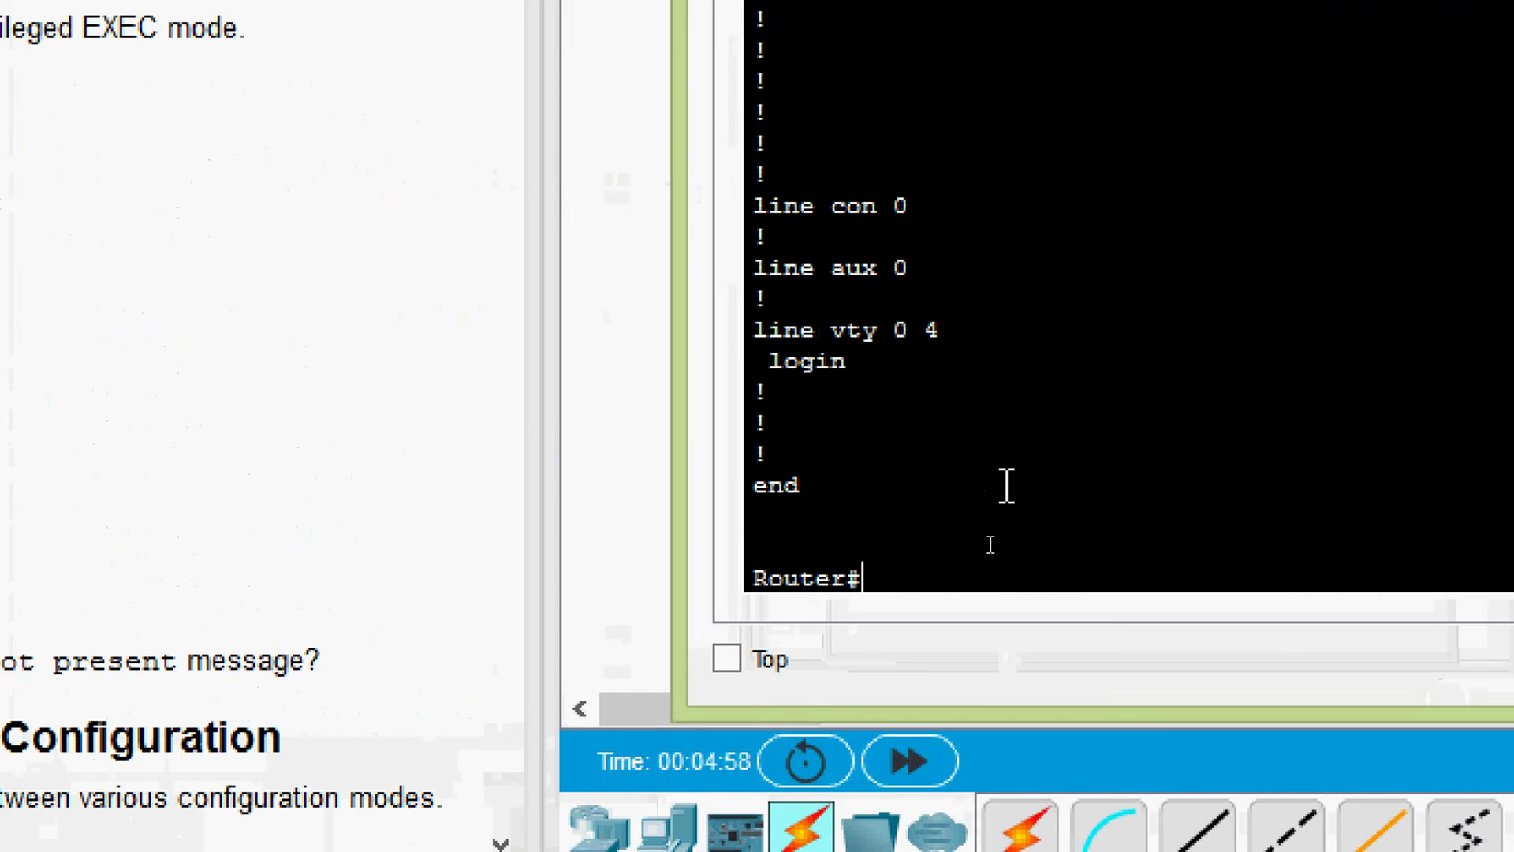
pyautogui.scroll(15, 1007, 485)
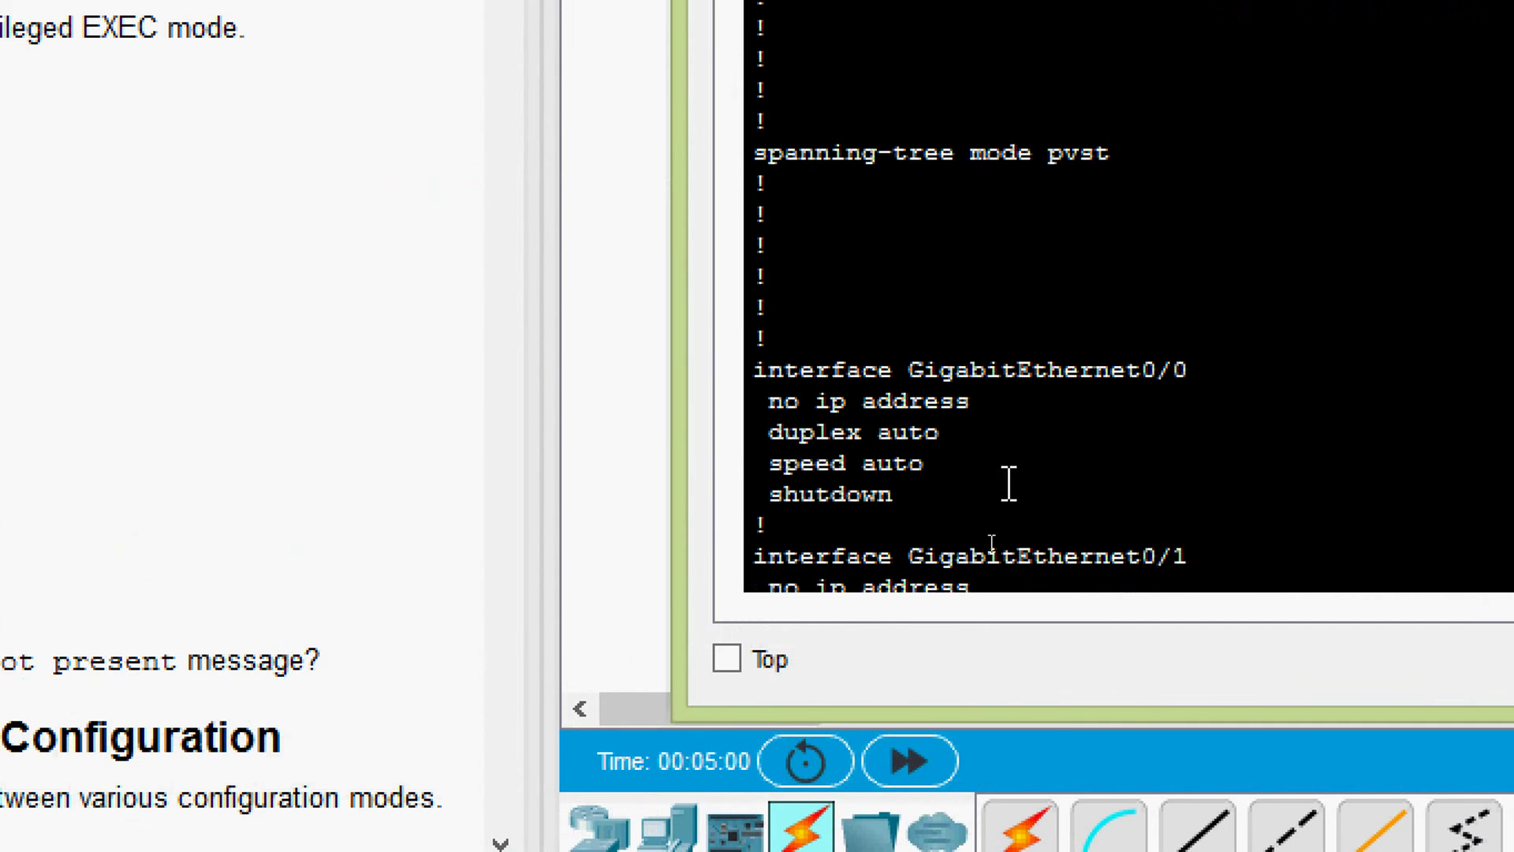
pyautogui.scroll(15, 1008, 483)
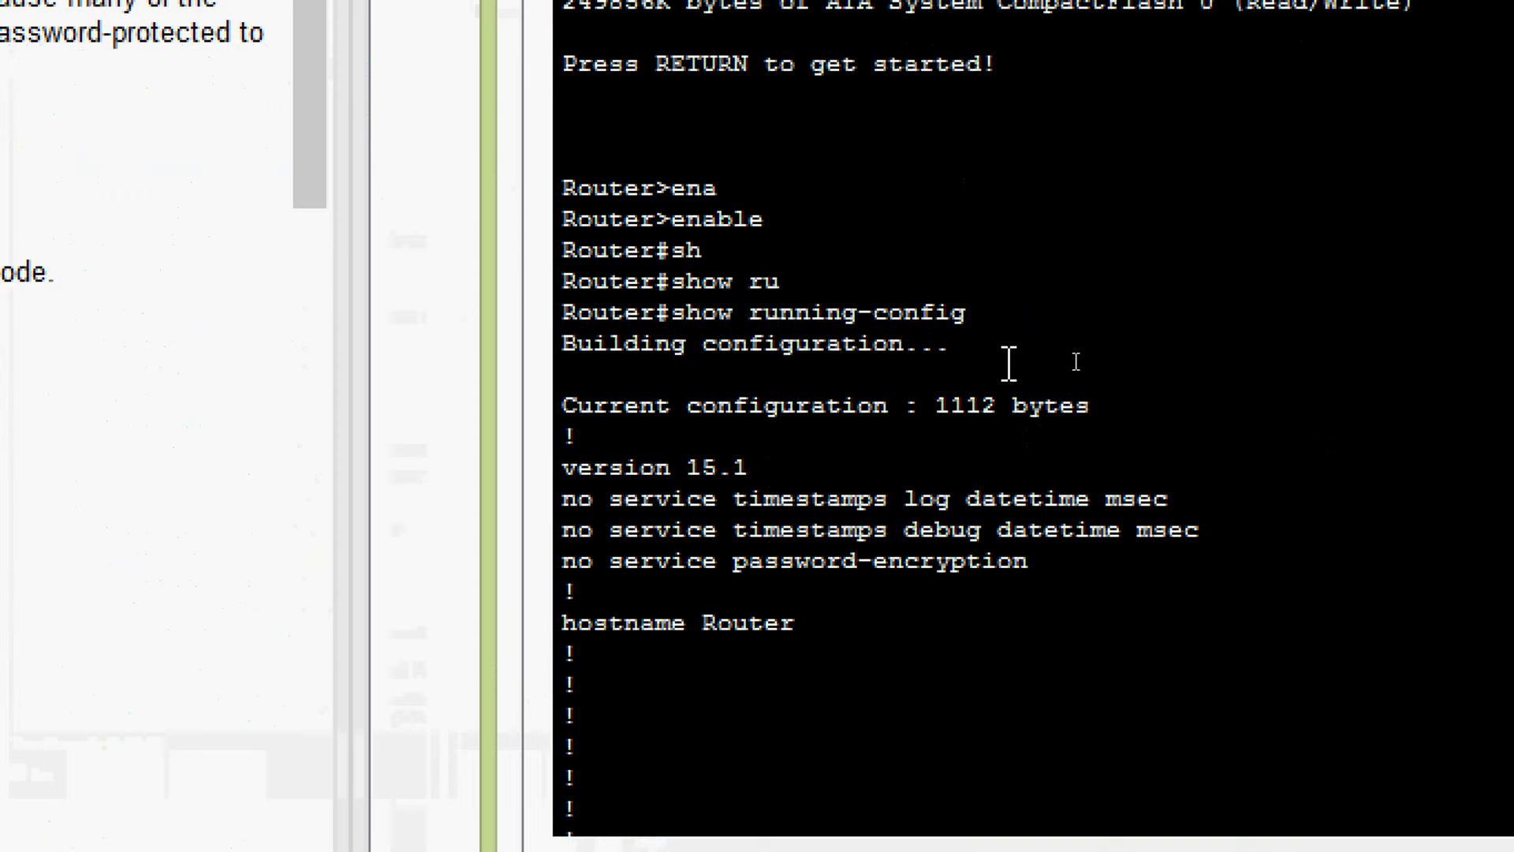
pyautogui.scroll(-2, 919, 493)
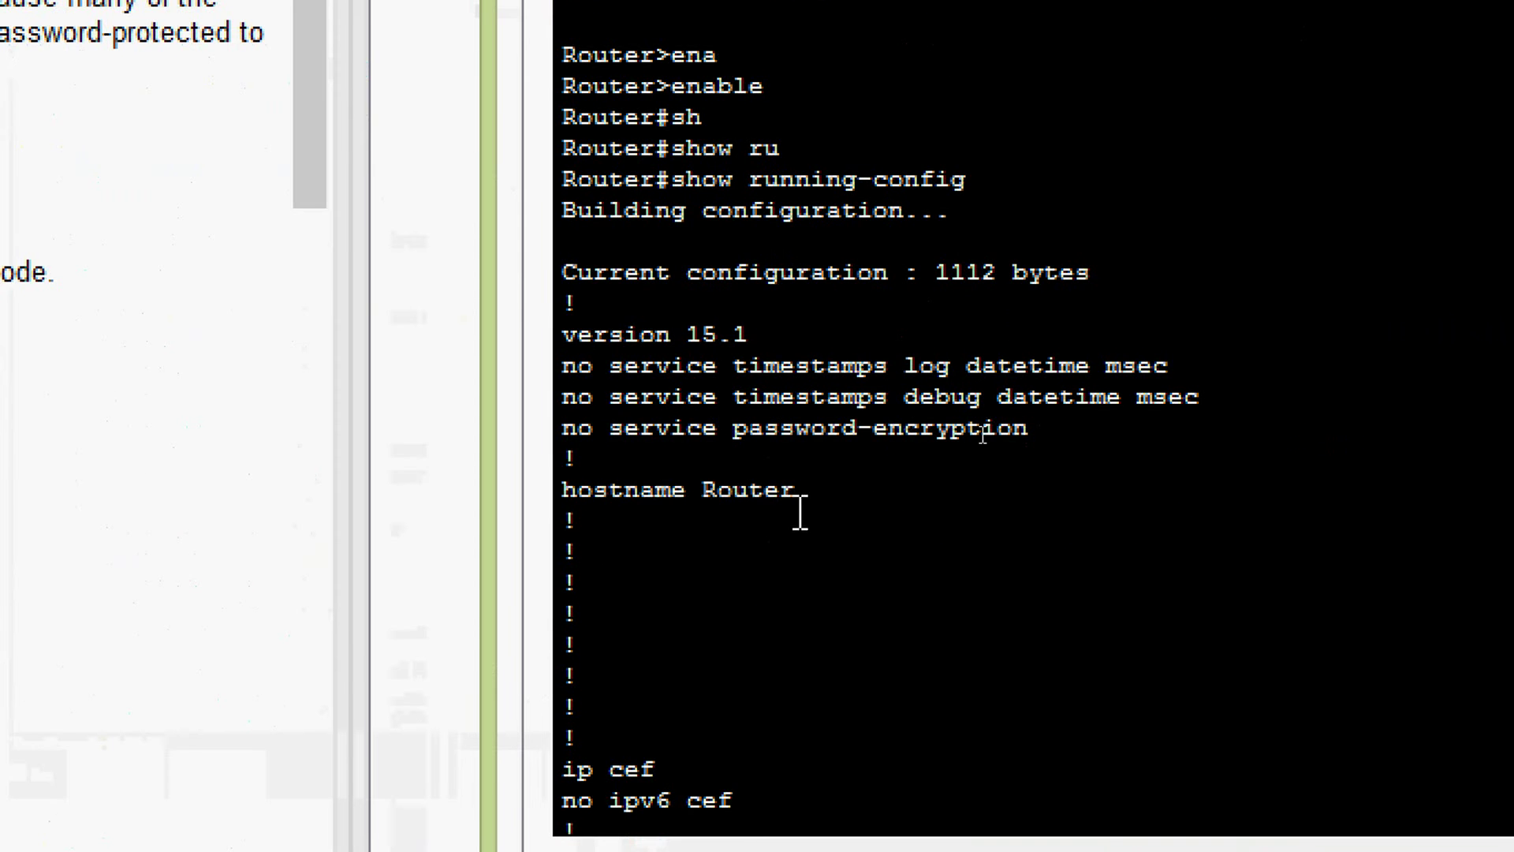
pyautogui.click(813, 491)
pyautogui.moveTo(813, 490); pyautogui.dragTo(564, 491)
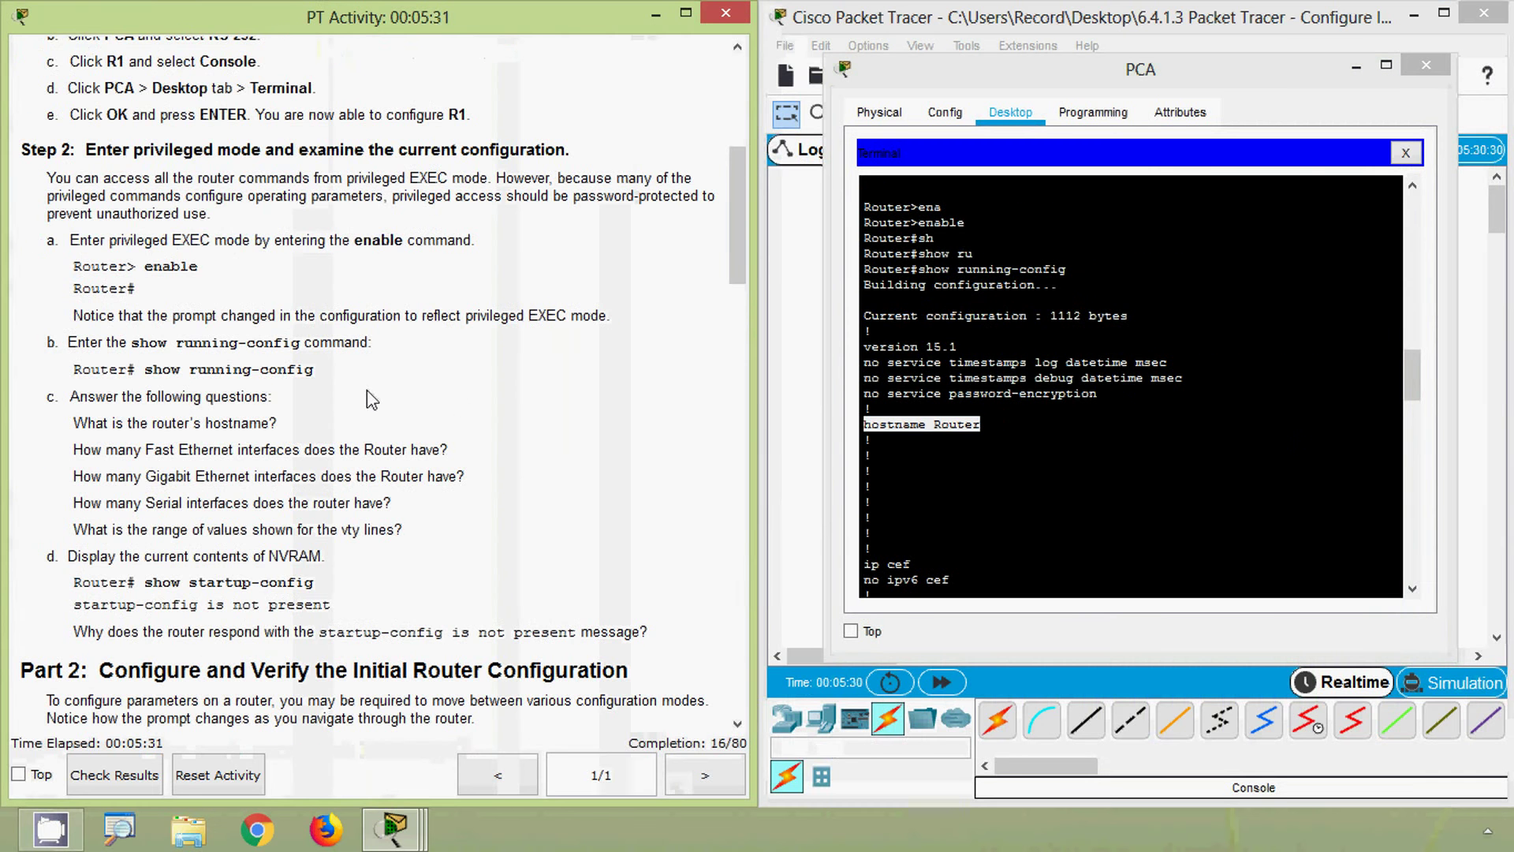
pyautogui.scroll(-2, 367, 389)
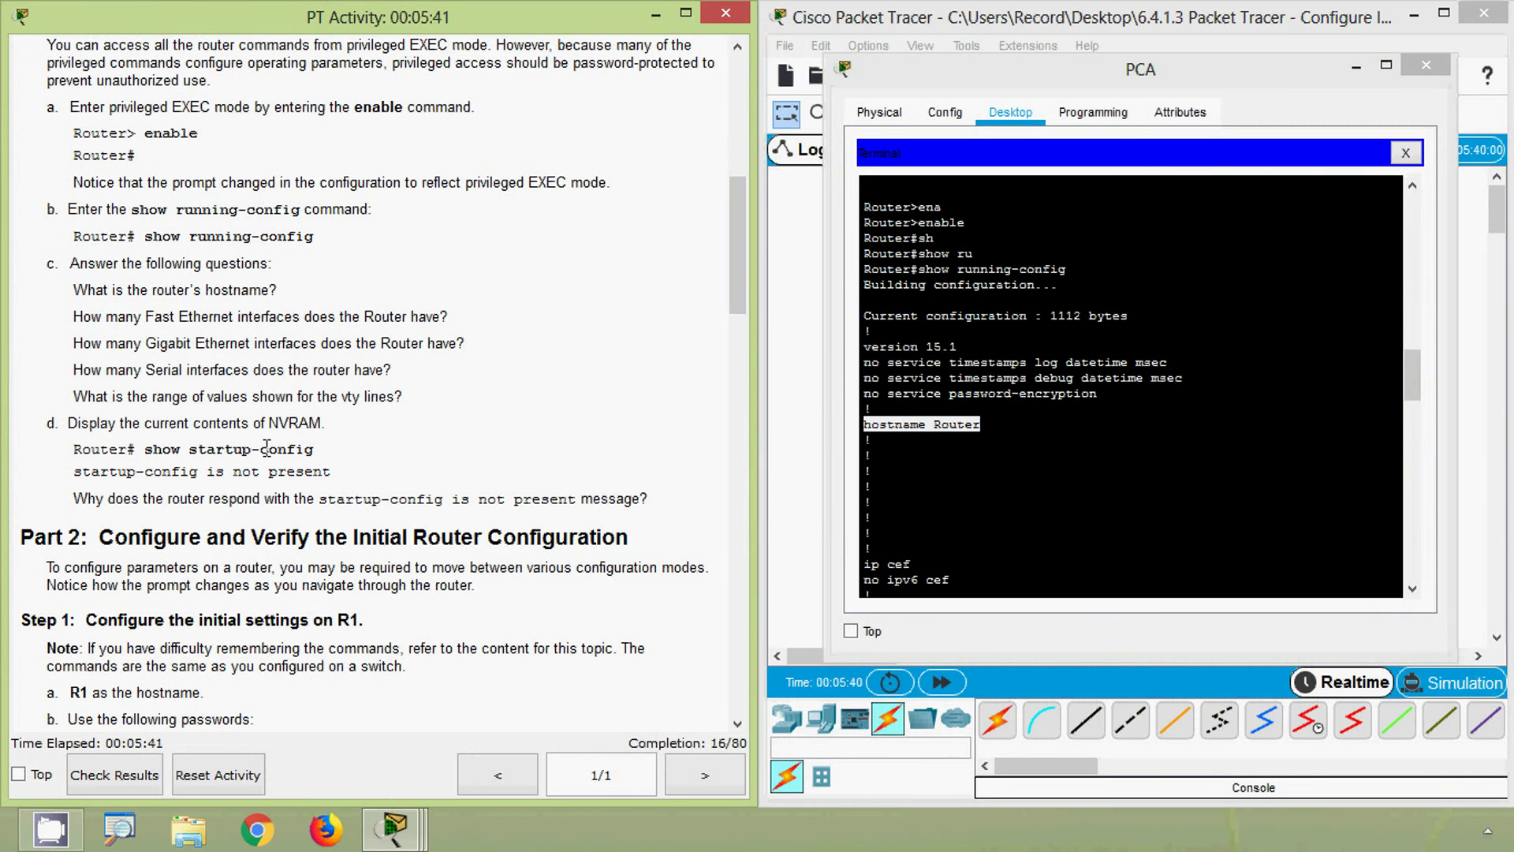
pyautogui.moveTo(75, 319); pyautogui.dragTo(455, 320)
pyautogui.click(953, 447)
pyautogui.scroll(-8, 954, 447)
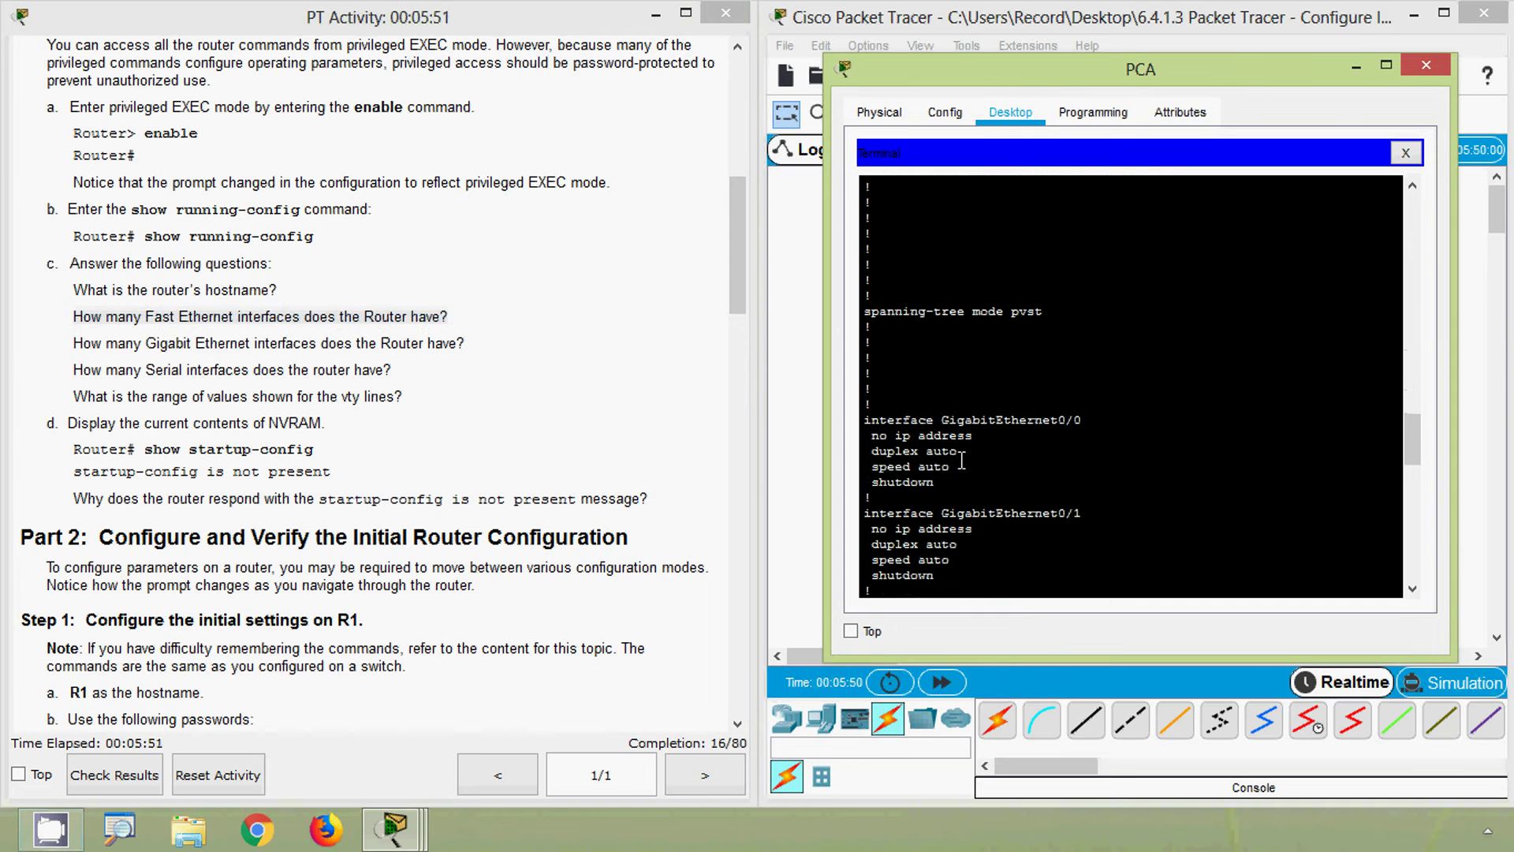
pyautogui.scroll(-1, 962, 461)
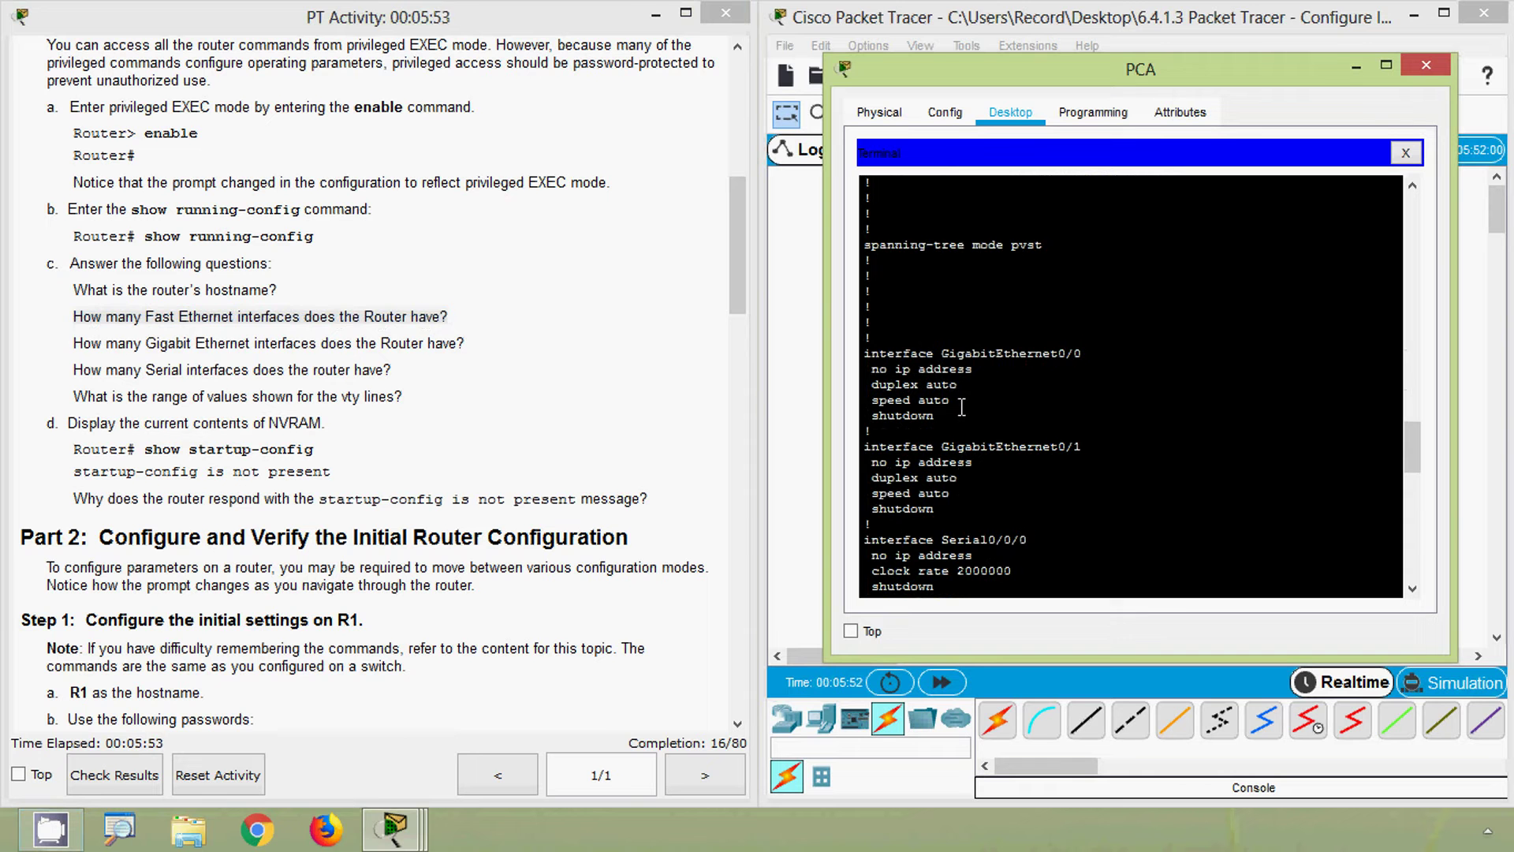
pyautogui.moveTo(946, 353); pyautogui.dragTo(1099, 354)
pyautogui.moveTo(942, 447); pyautogui.dragTo(1124, 453)
pyautogui.scroll(-2, 1129, 468)
pyautogui.moveTo(943, 406); pyautogui.dragTo(1027, 407)
pyautogui.moveTo(935, 483); pyautogui.dragTo(1040, 482)
pyautogui.scroll(-2, 1048, 479)
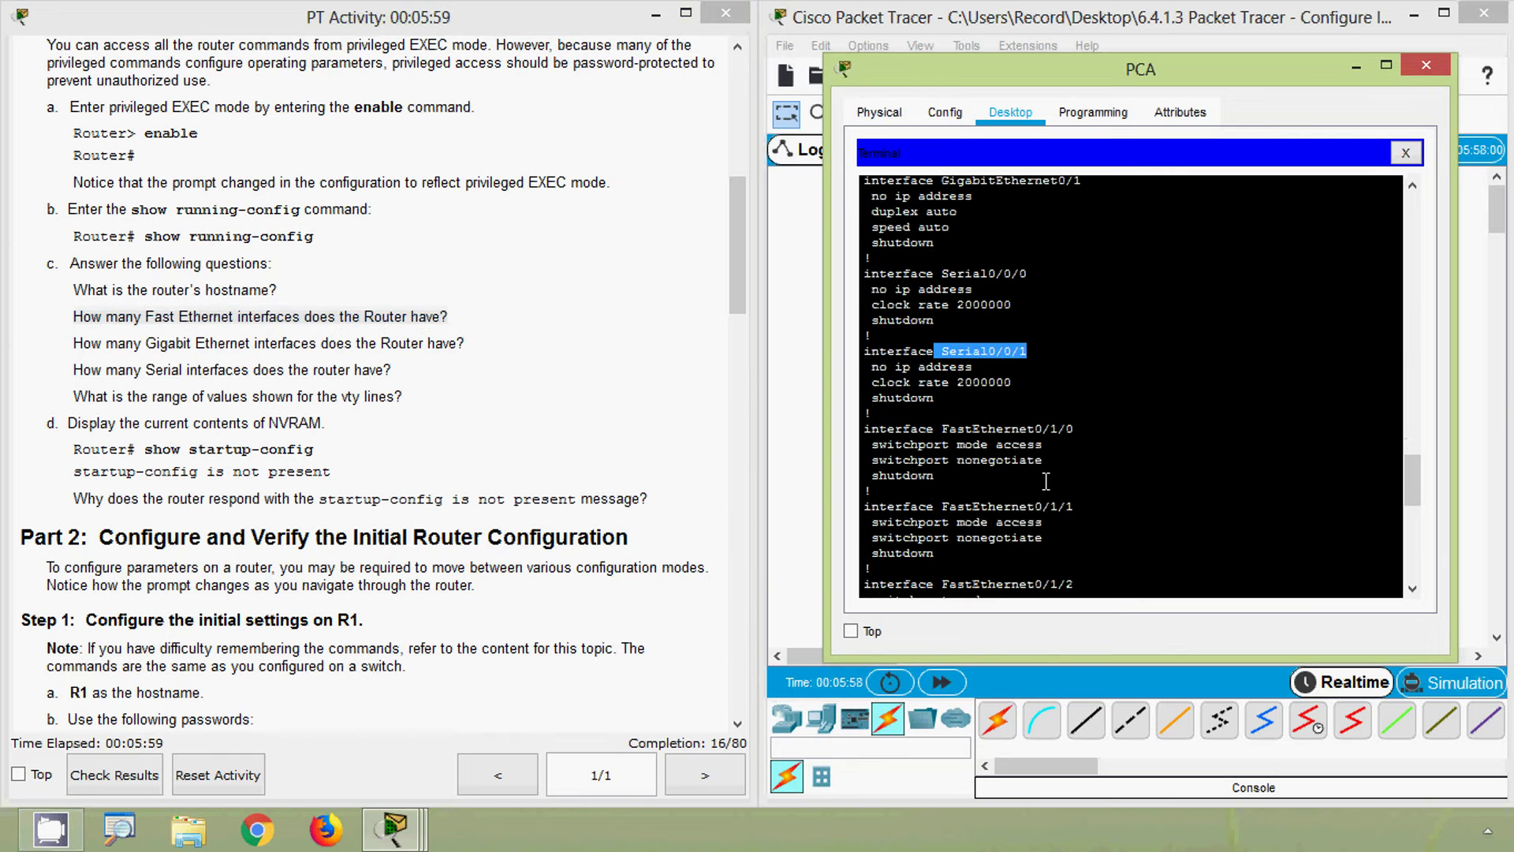
pyautogui.scroll(-2, 1020, 473)
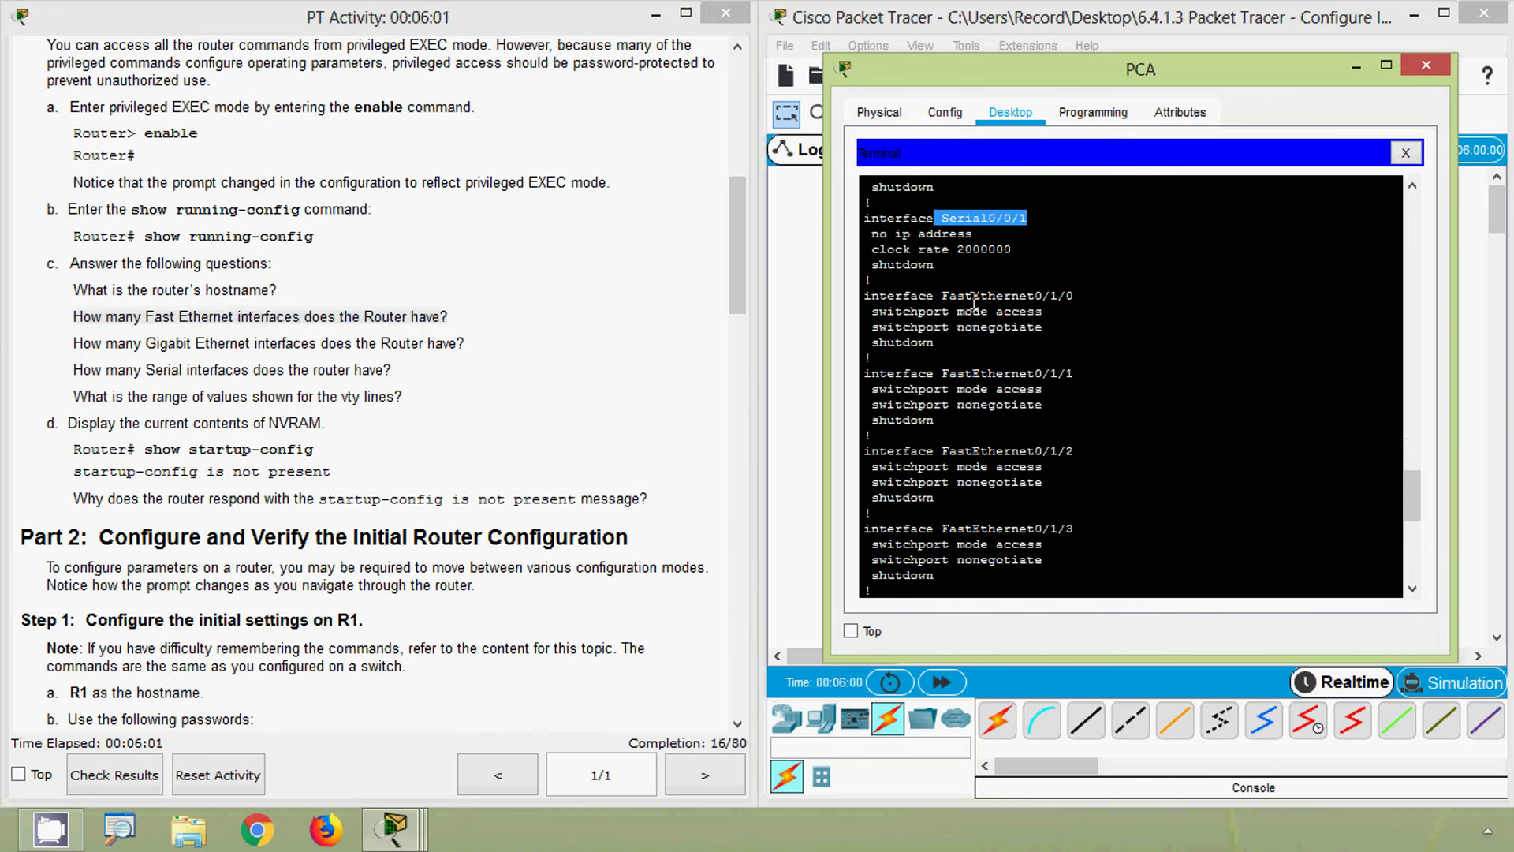
pyautogui.moveTo(942, 297); pyautogui.dragTo(1074, 297)
pyautogui.moveTo(943, 376); pyautogui.dragTo(1086, 380)
pyautogui.moveTo(943, 451); pyautogui.dragTo(1118, 451)
pyautogui.moveTo(943, 527); pyautogui.dragTo(1111, 526)
pyautogui.scroll(-2, 1114, 525)
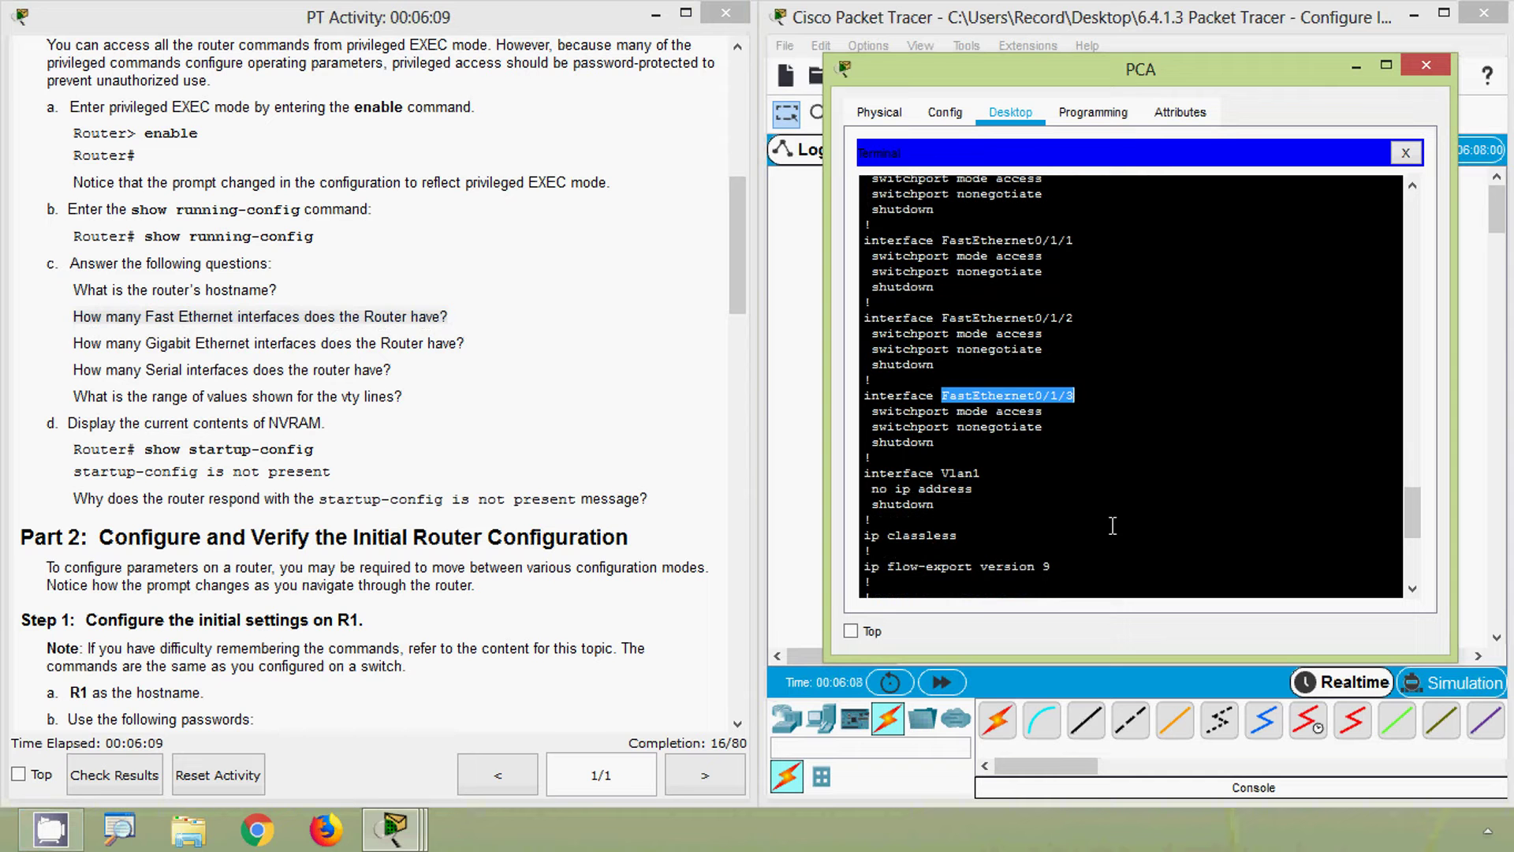
pyautogui.click(988, 432)
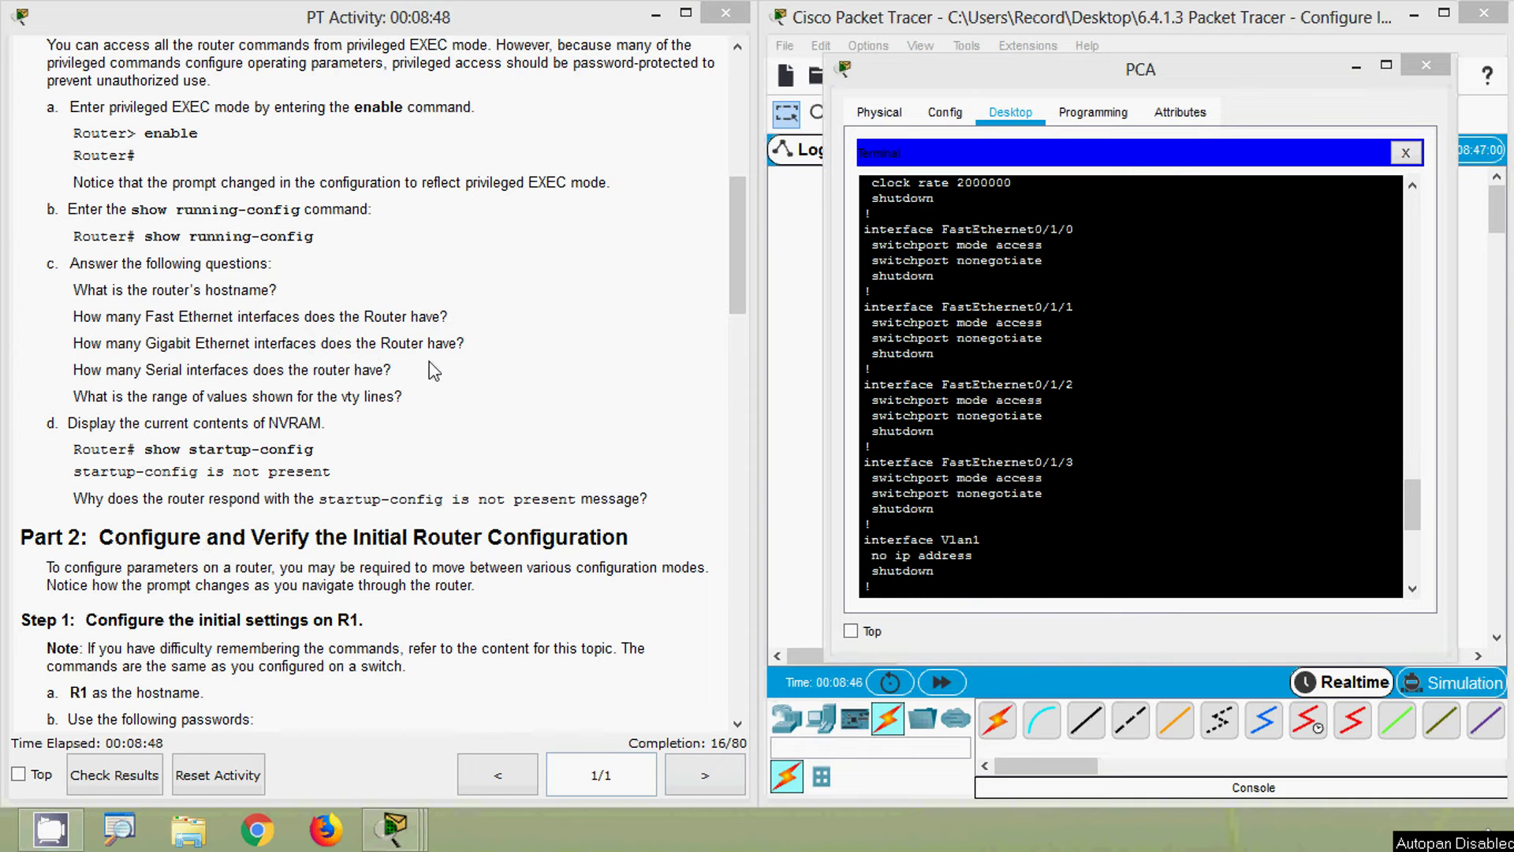
pyautogui.click(953, 414)
pyautogui.scroll(3, 1002, 479)
pyautogui.scroll(4, 1002, 479)
pyautogui.scroll(1, 1002, 479)
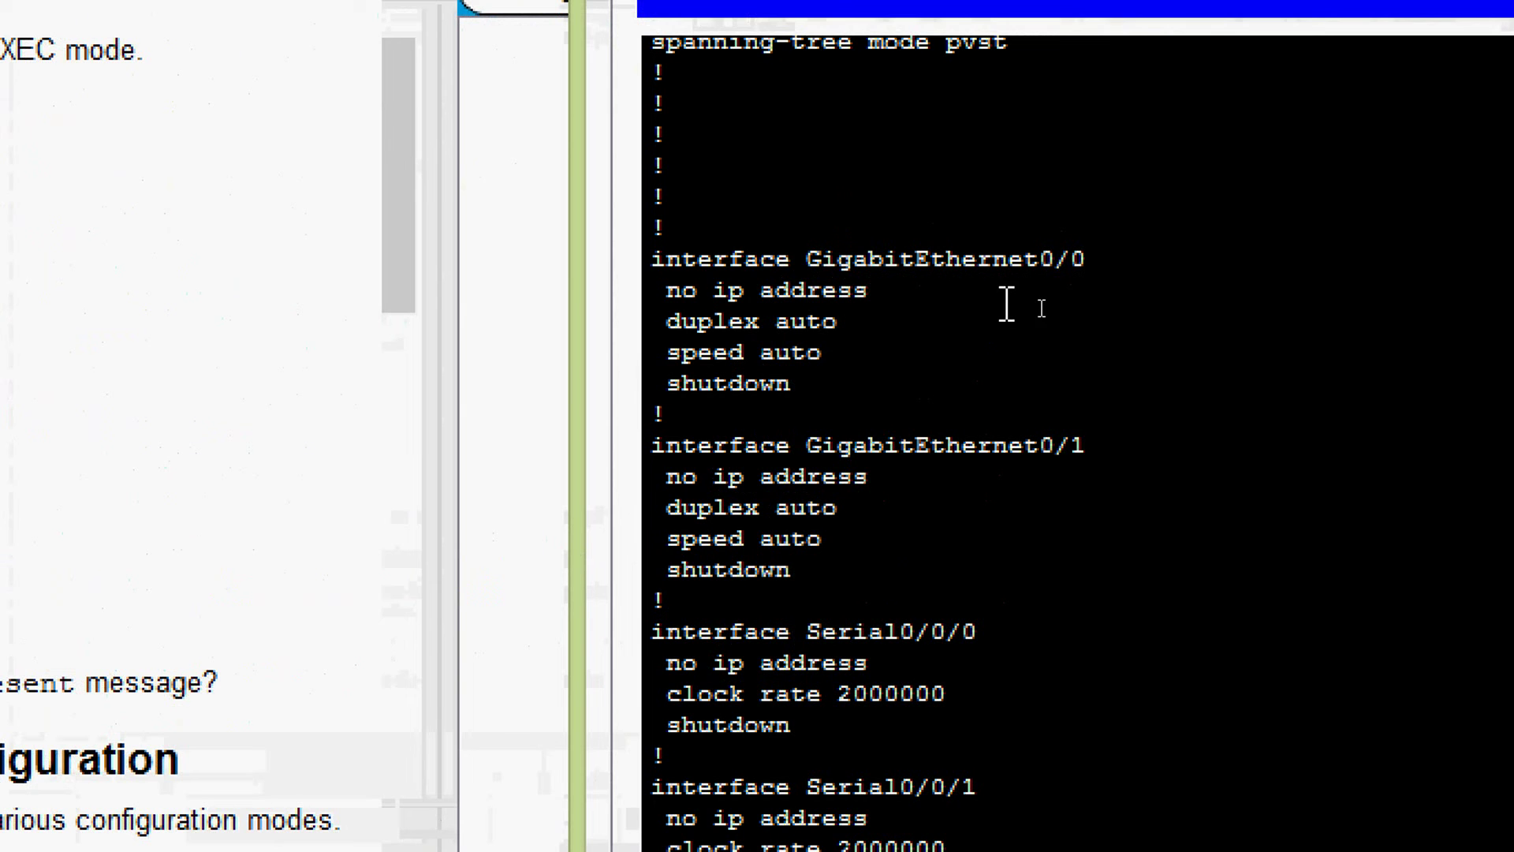
pyautogui.moveTo(808, 445); pyautogui.dragTo(1095, 446)
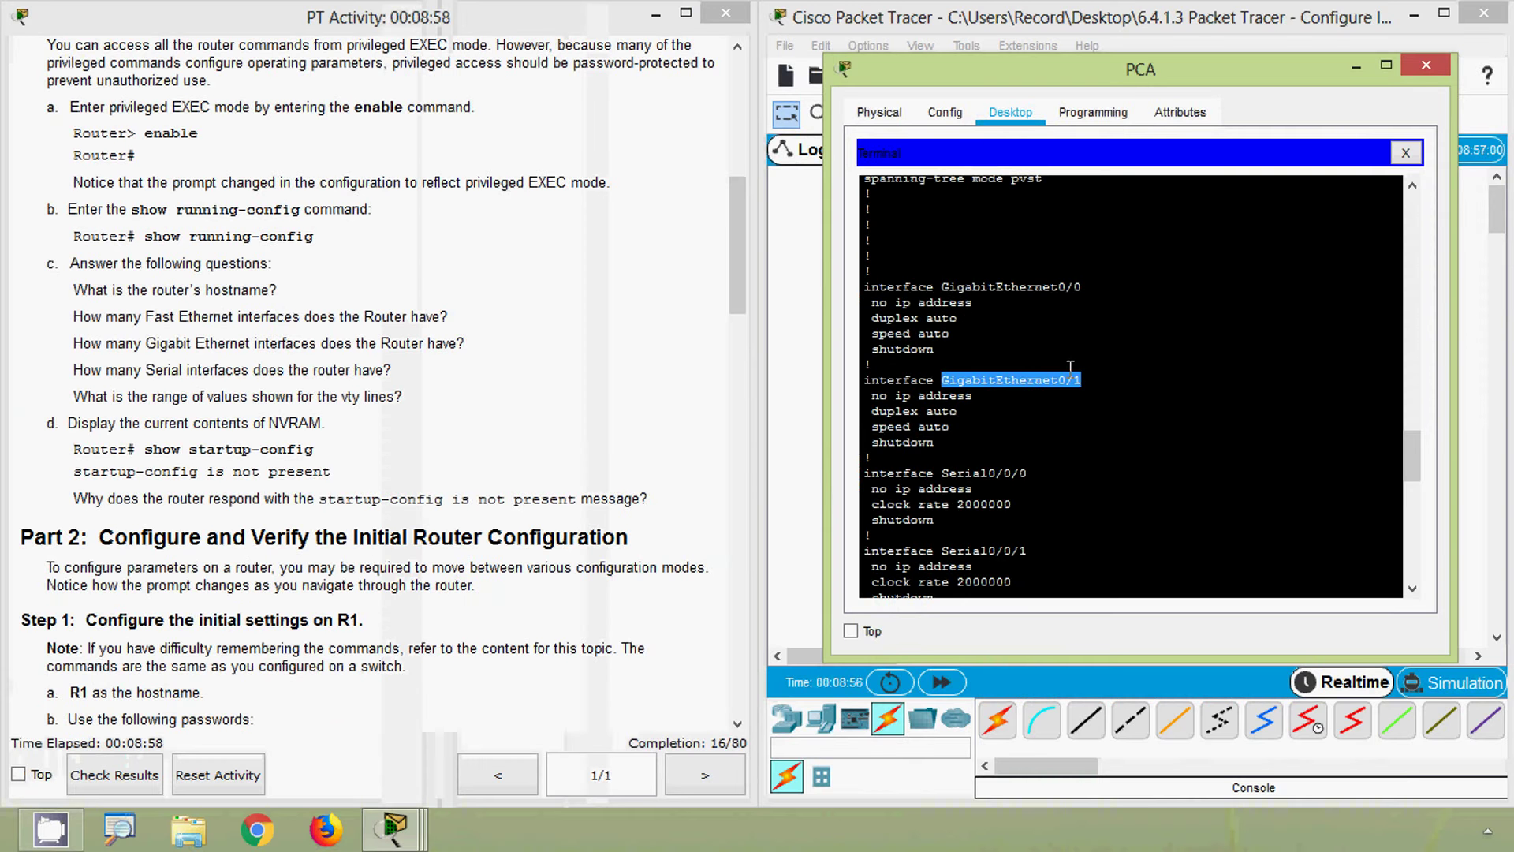
pyautogui.click(1044, 357)
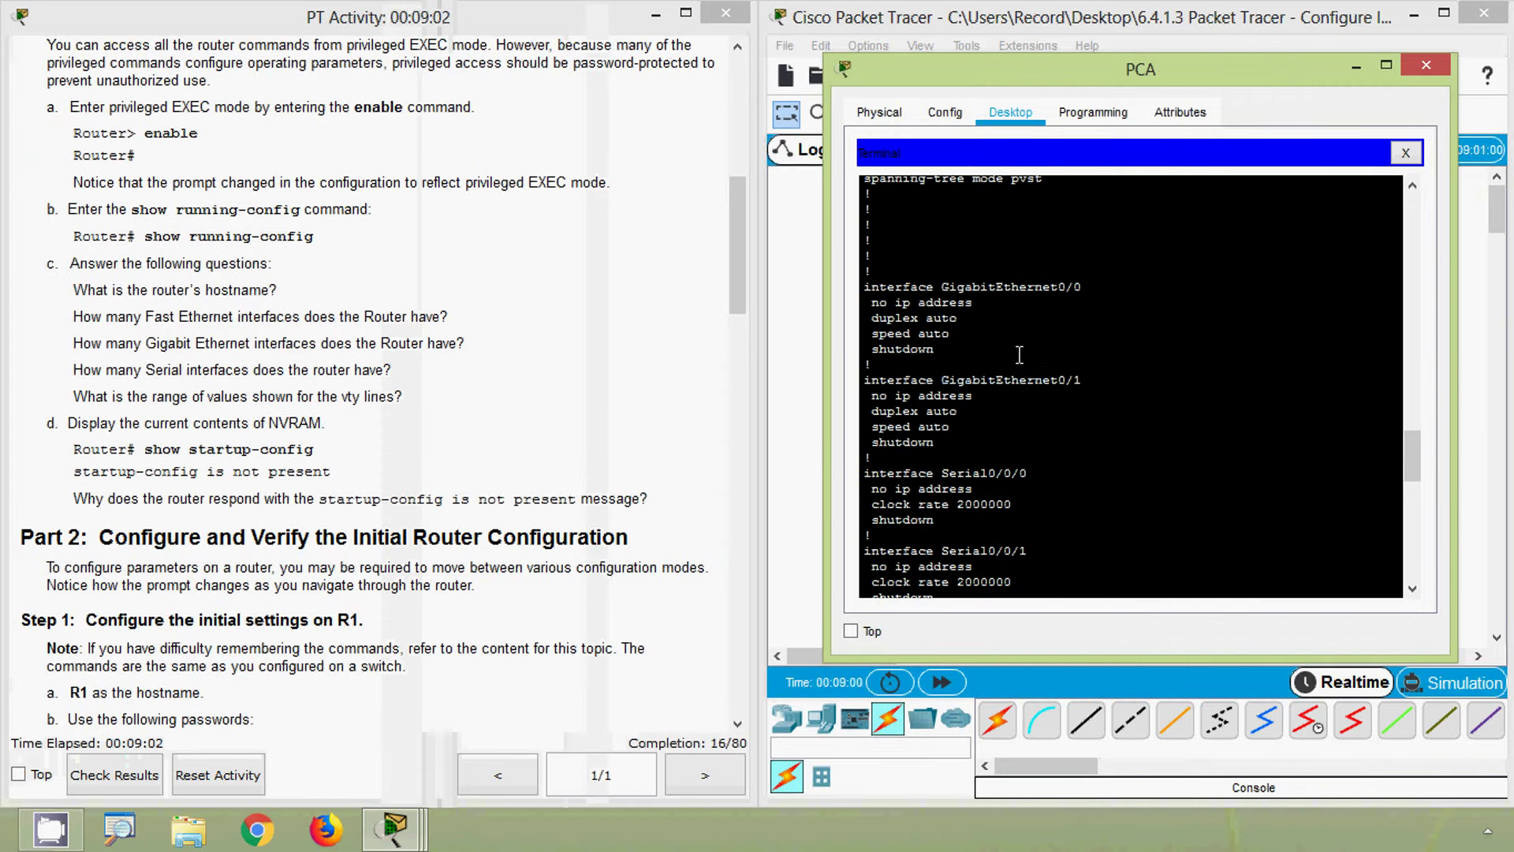
pyautogui.click(138, 386)
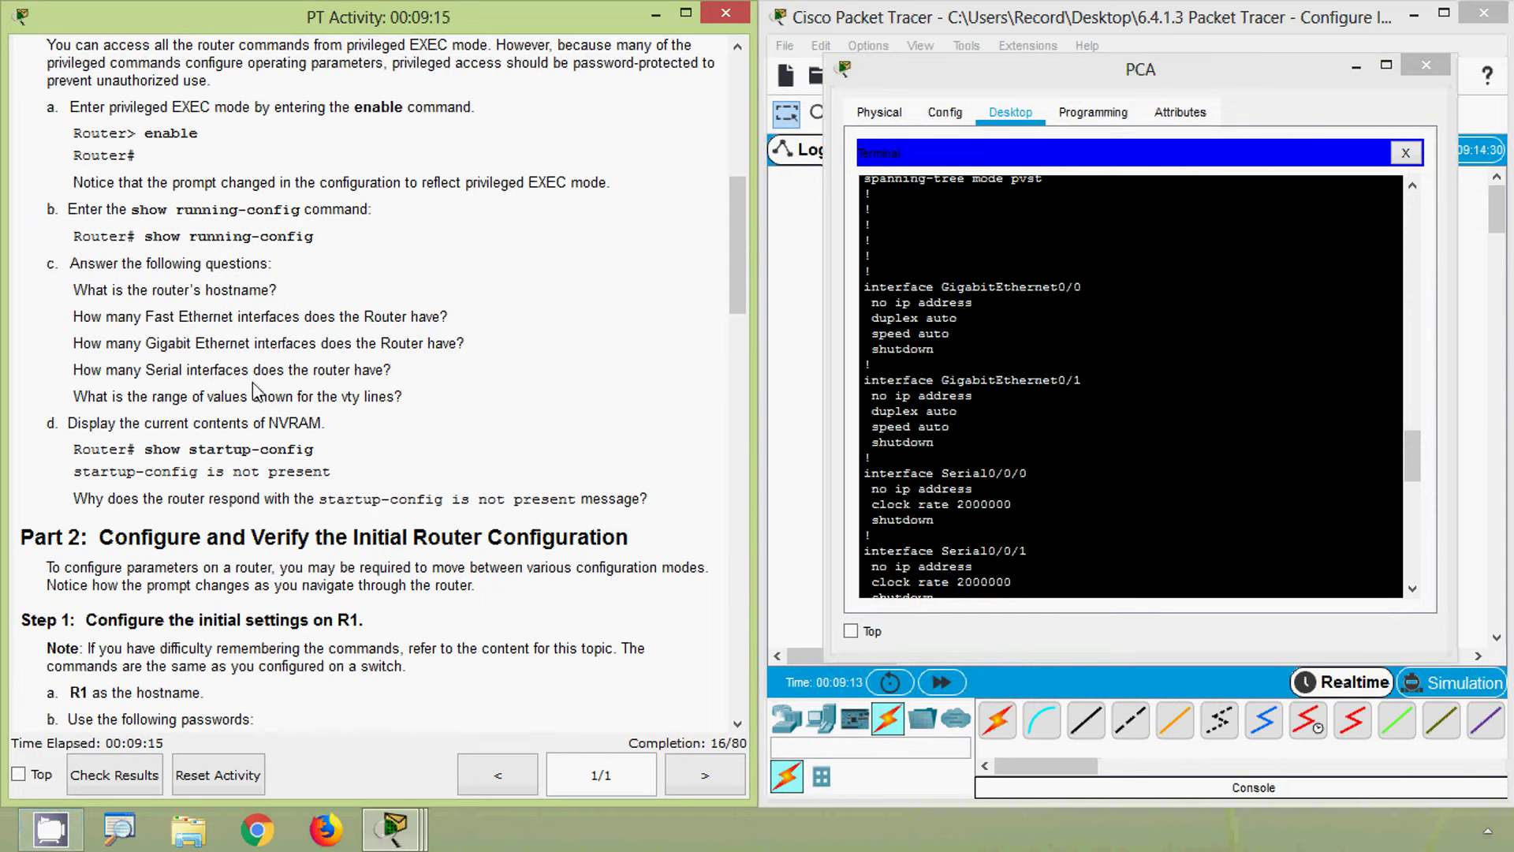
pyautogui.click(952, 434)
pyautogui.scroll(-3, 953, 436)
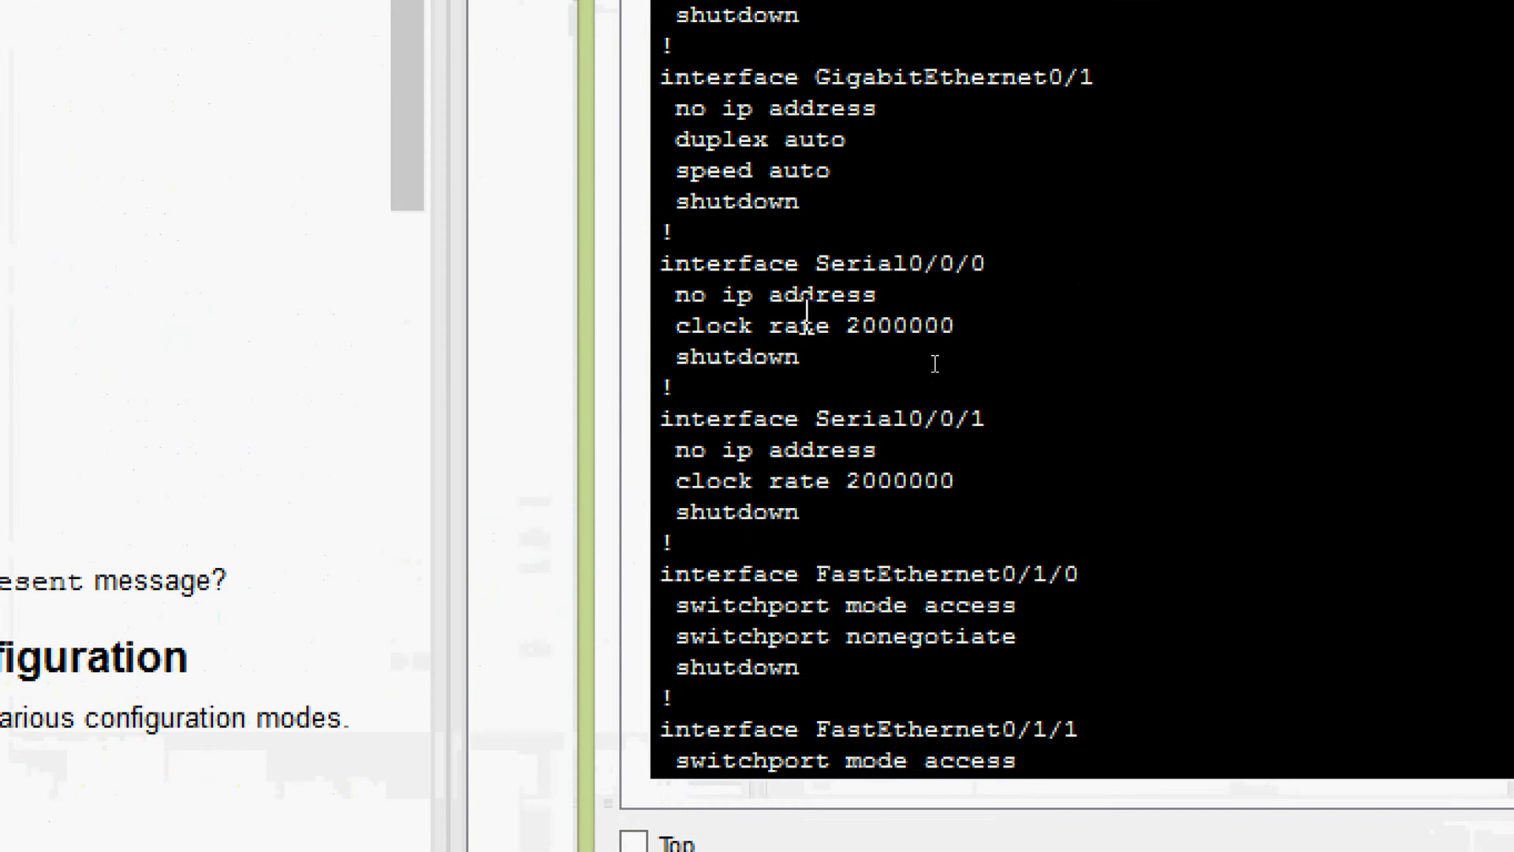
pyautogui.moveTo(813, 262); pyautogui.dragTo(989, 264)
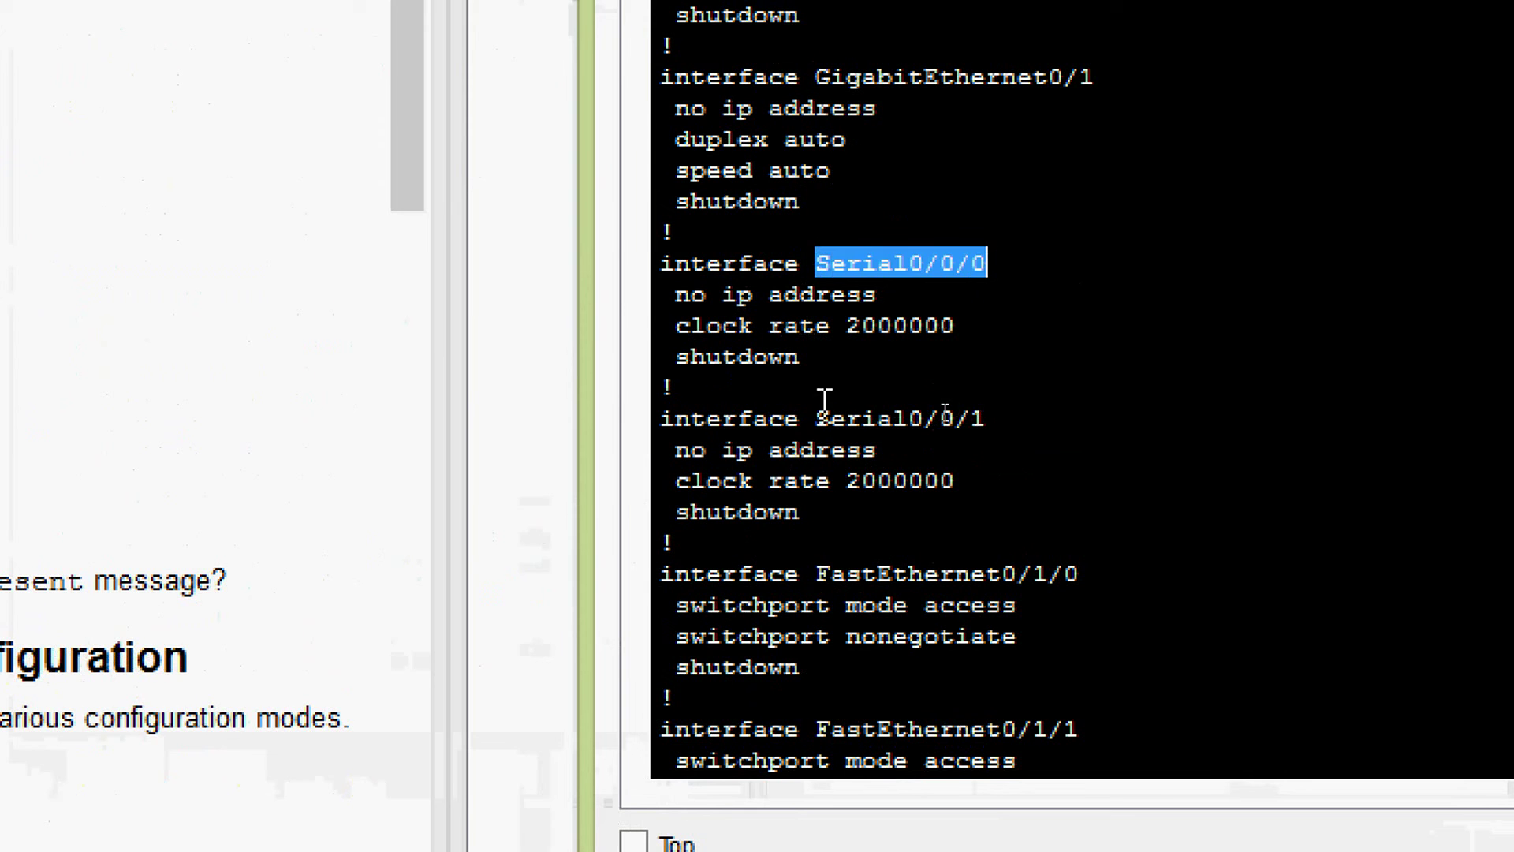
pyautogui.moveTo(813, 418); pyautogui.dragTo(1003, 418)
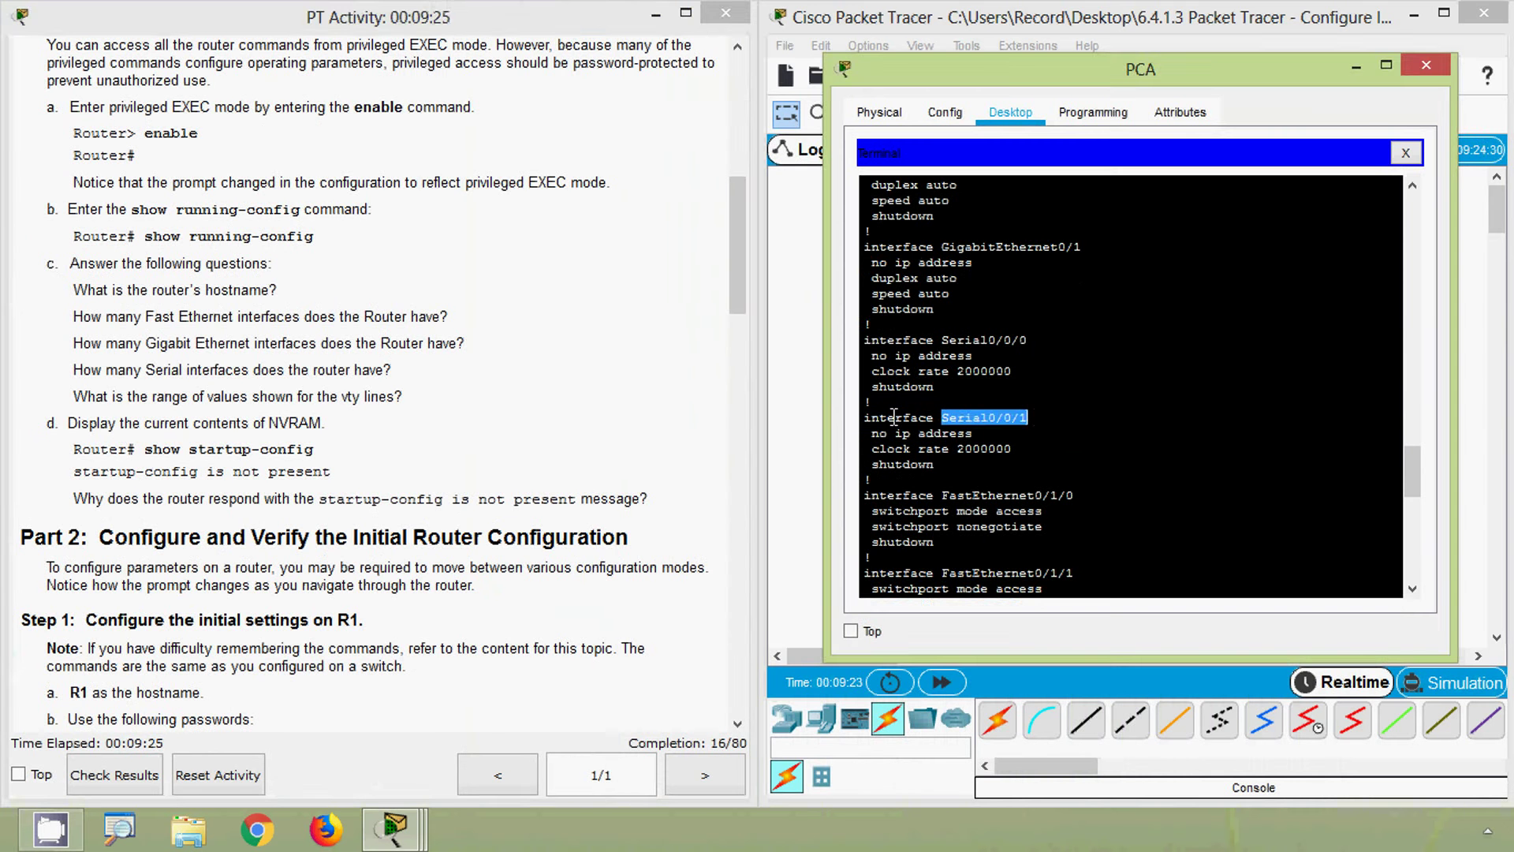
pyautogui.click(491, 406)
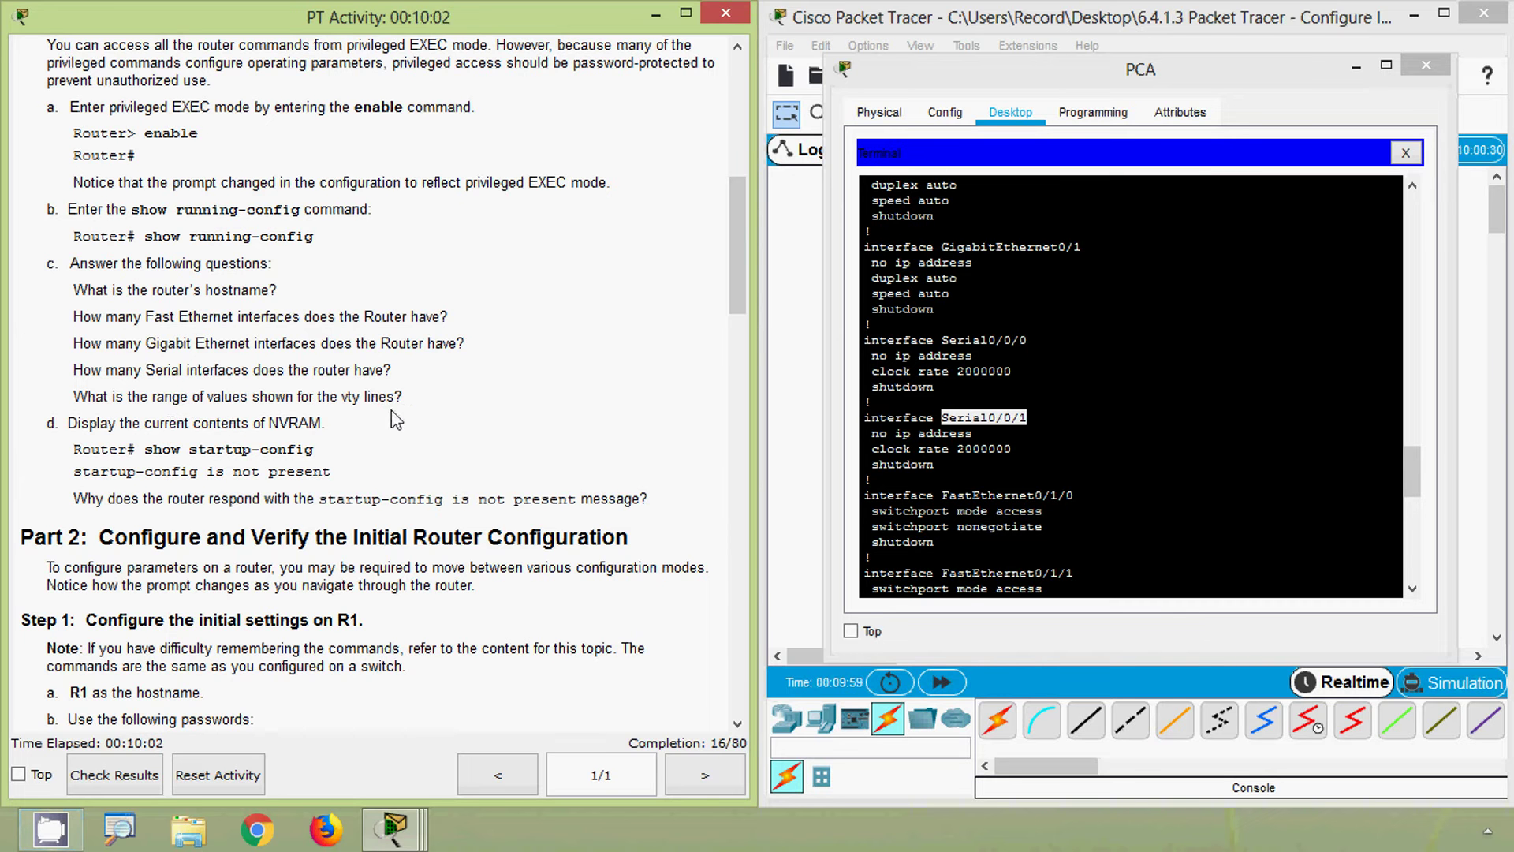
pyautogui.click(956, 489)
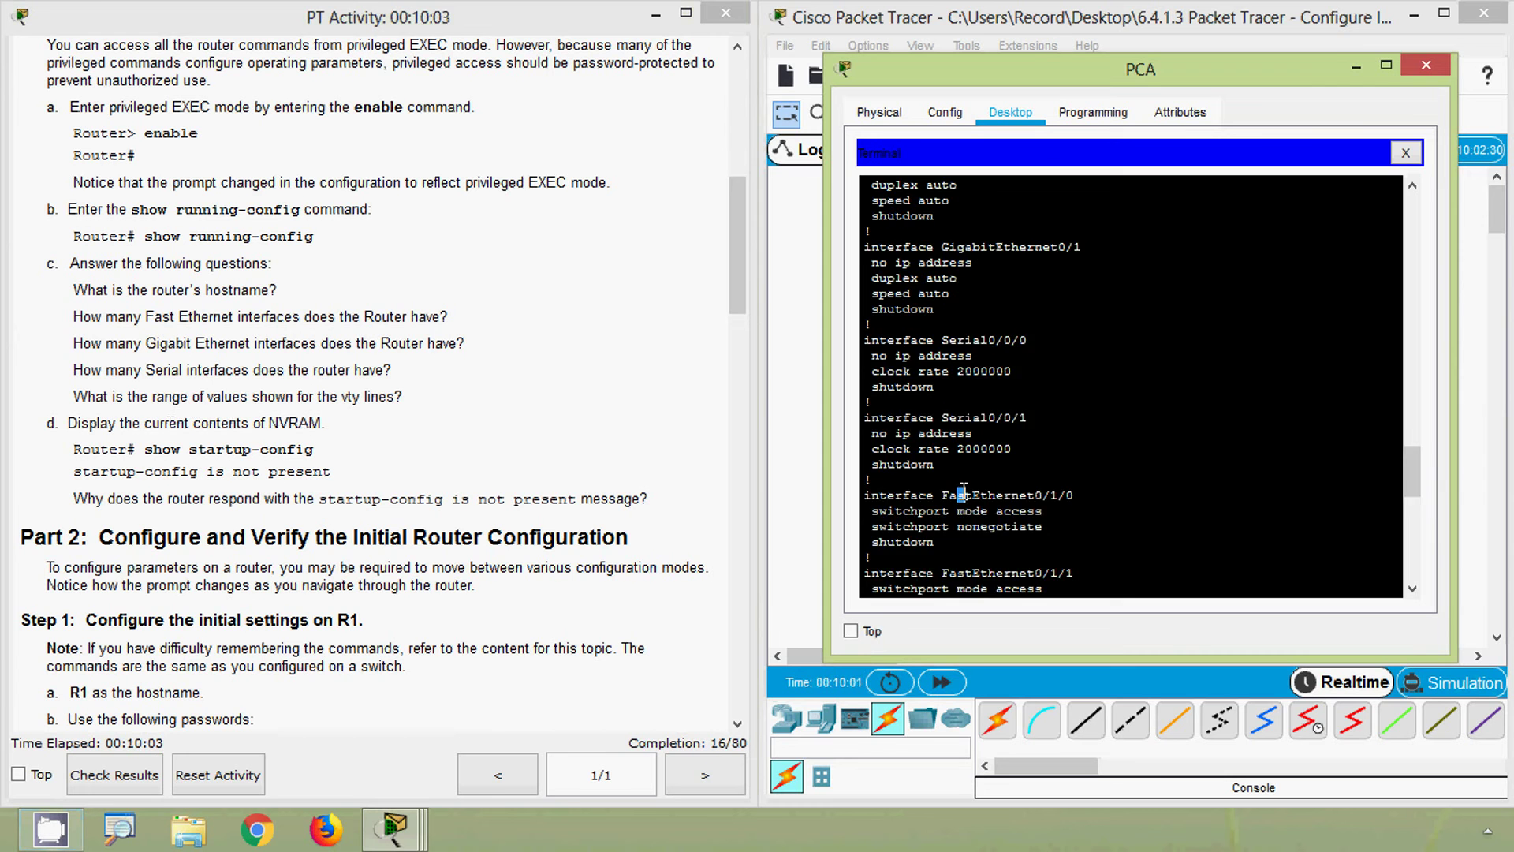
pyautogui.scroll(-10, 961, 494)
pyautogui.scroll(-4, 965, 501)
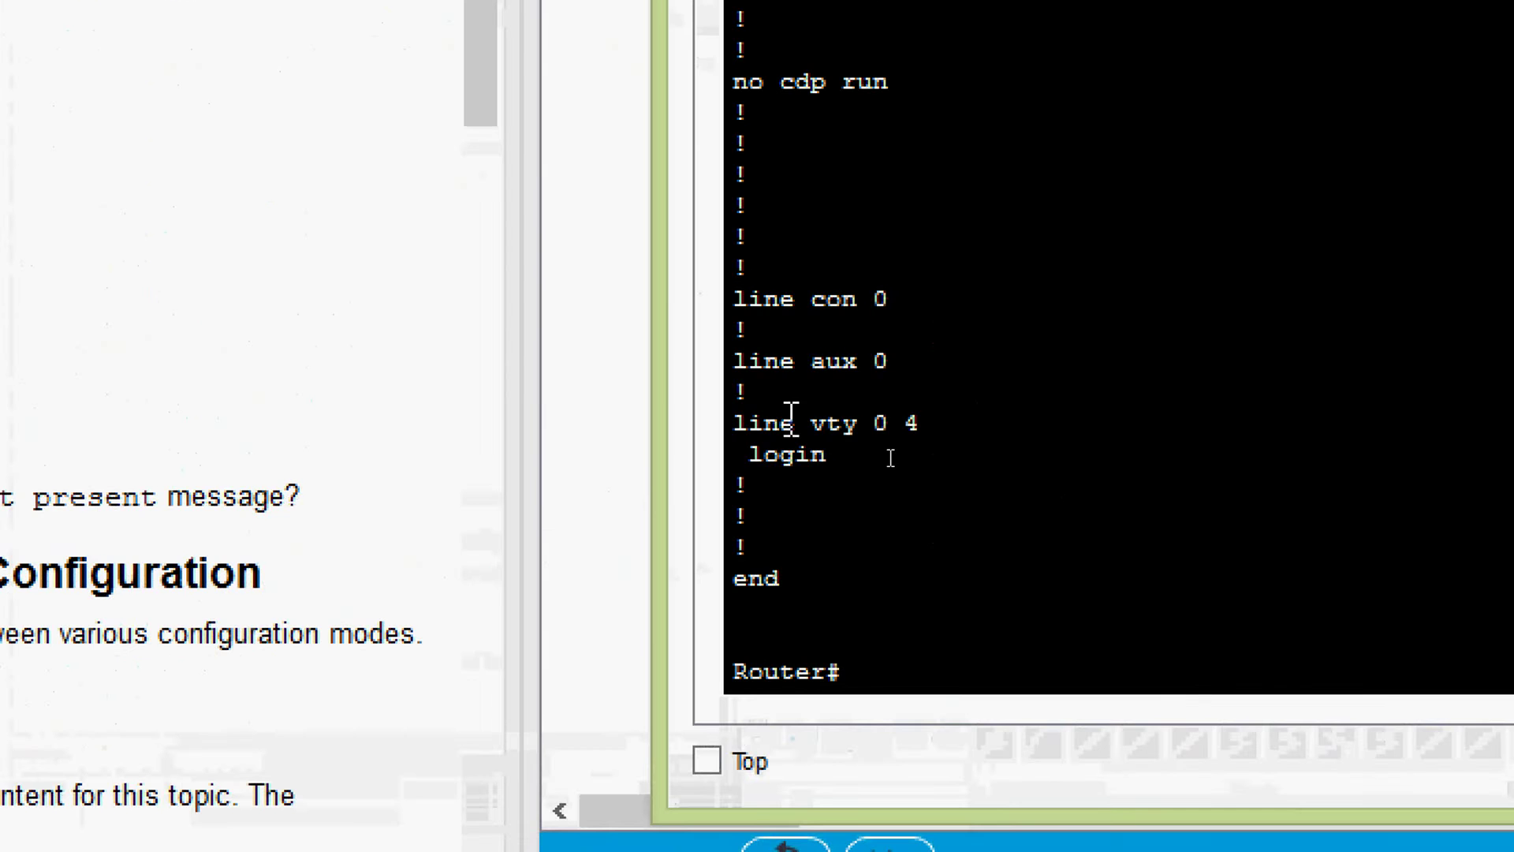
pyautogui.moveTo(734, 423); pyautogui.dragTo(931, 442)
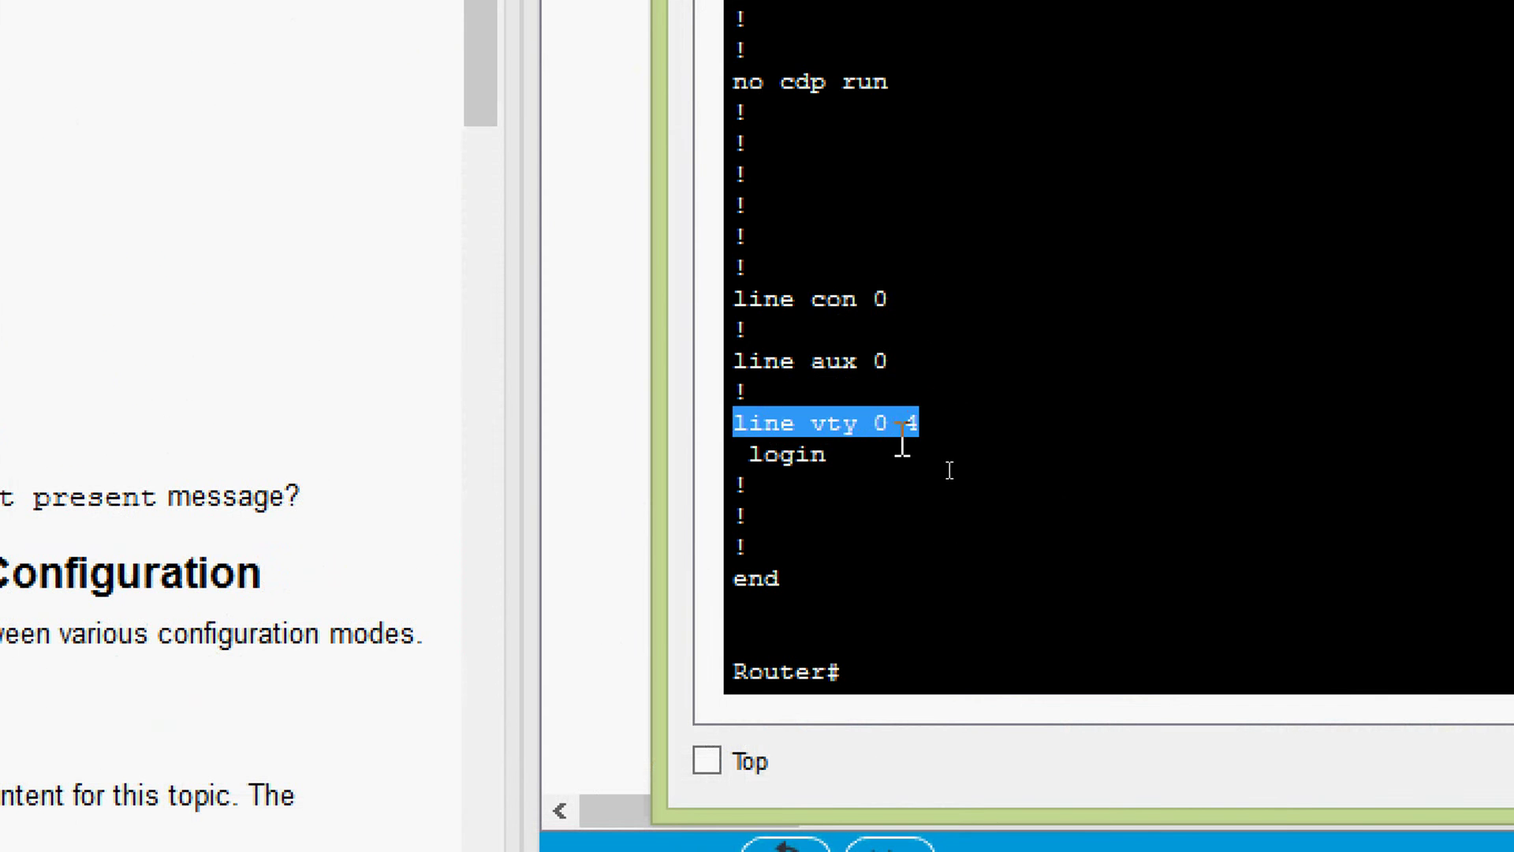
pyautogui.click(878, 473)
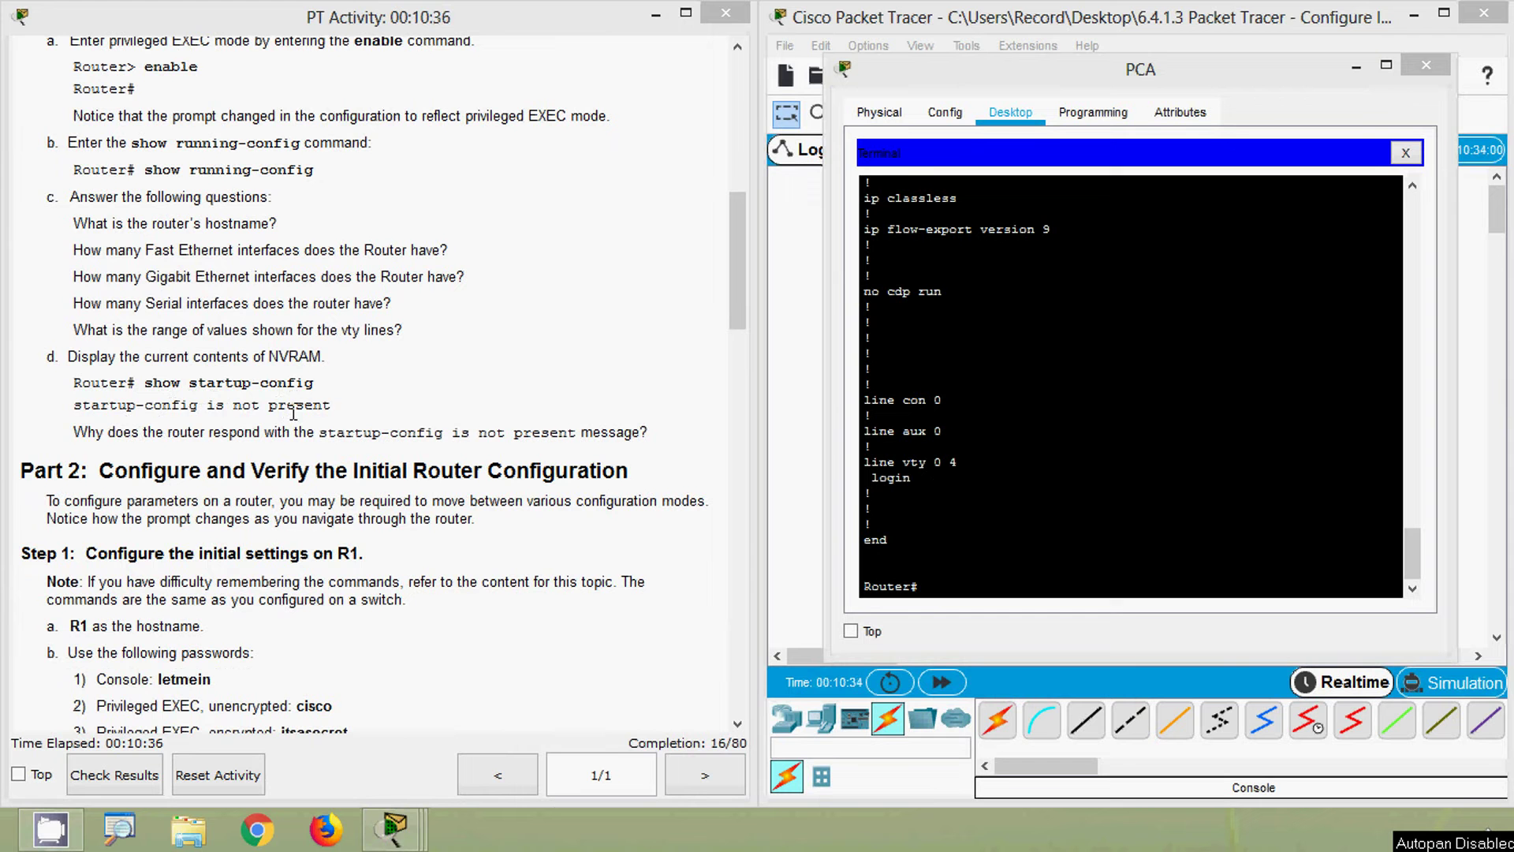
pyautogui.moveTo(330, 406)
pyautogui.mouseDown()
pyautogui.moveTo(85, 410)
pyautogui.moveTo(173, 388)
pyautogui.moveTo(323, 388)
pyautogui.mouseUp()
pyautogui.click(338, 402)
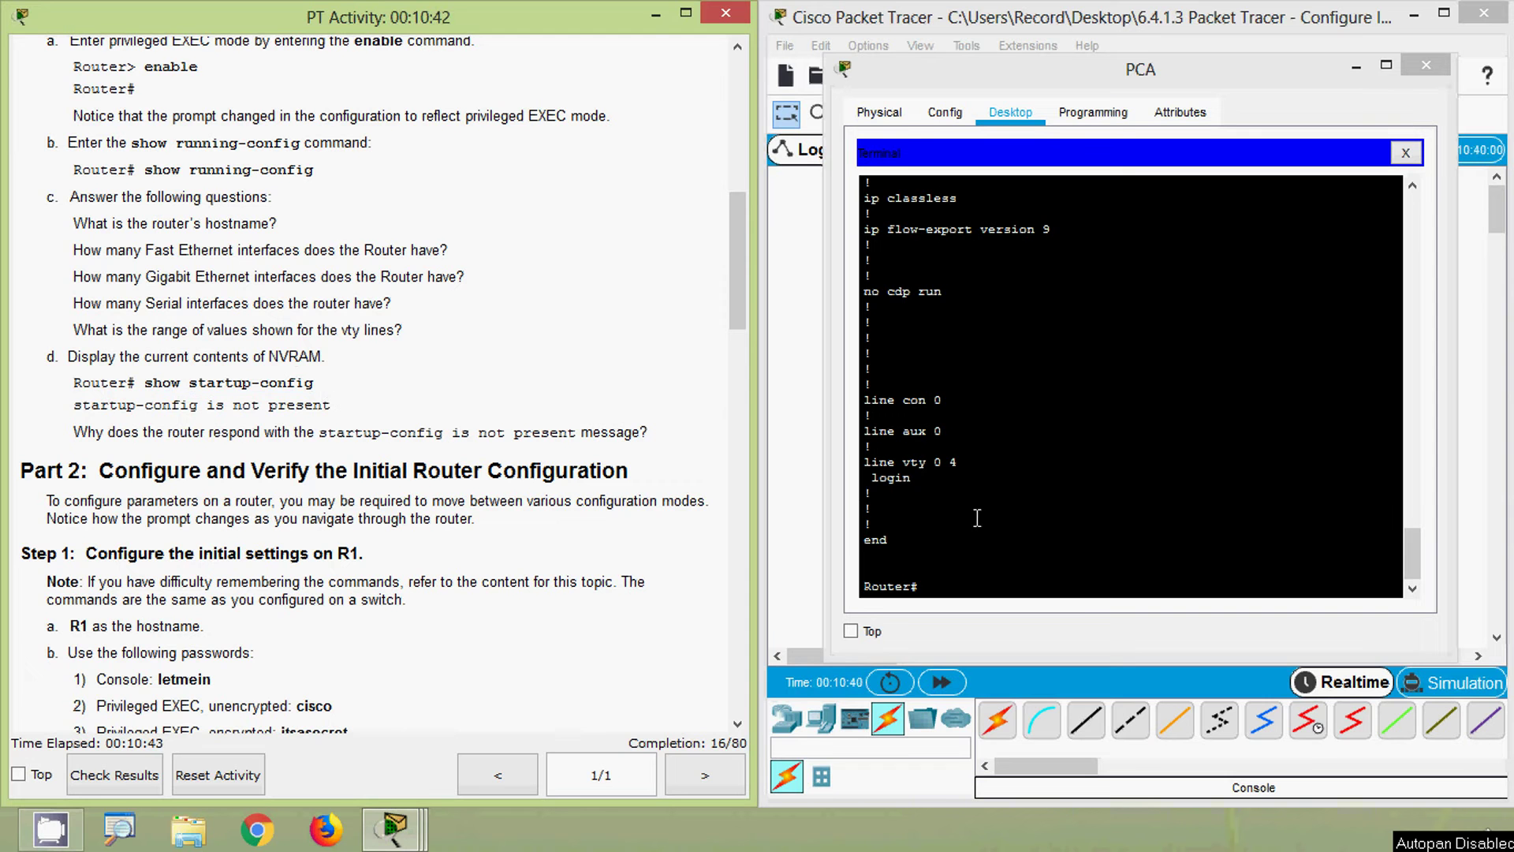
pyautogui.click(1001, 587)
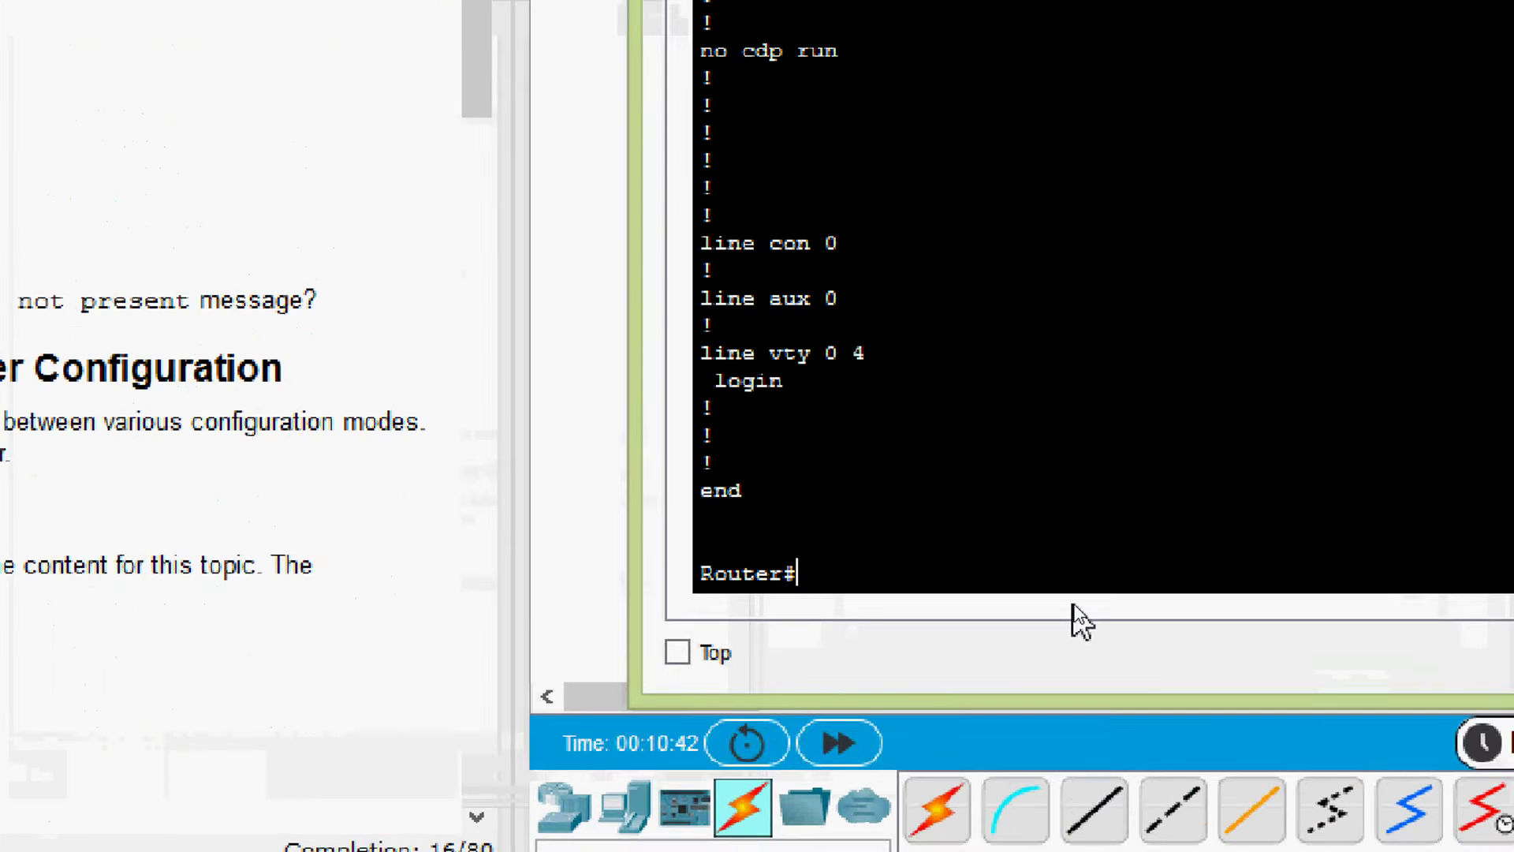
# - Run show startup-config and mark the "startup-config is not present" result
pyautogui.write('sh')
pyautogui.press('Tab')
pyautogui.write('st')
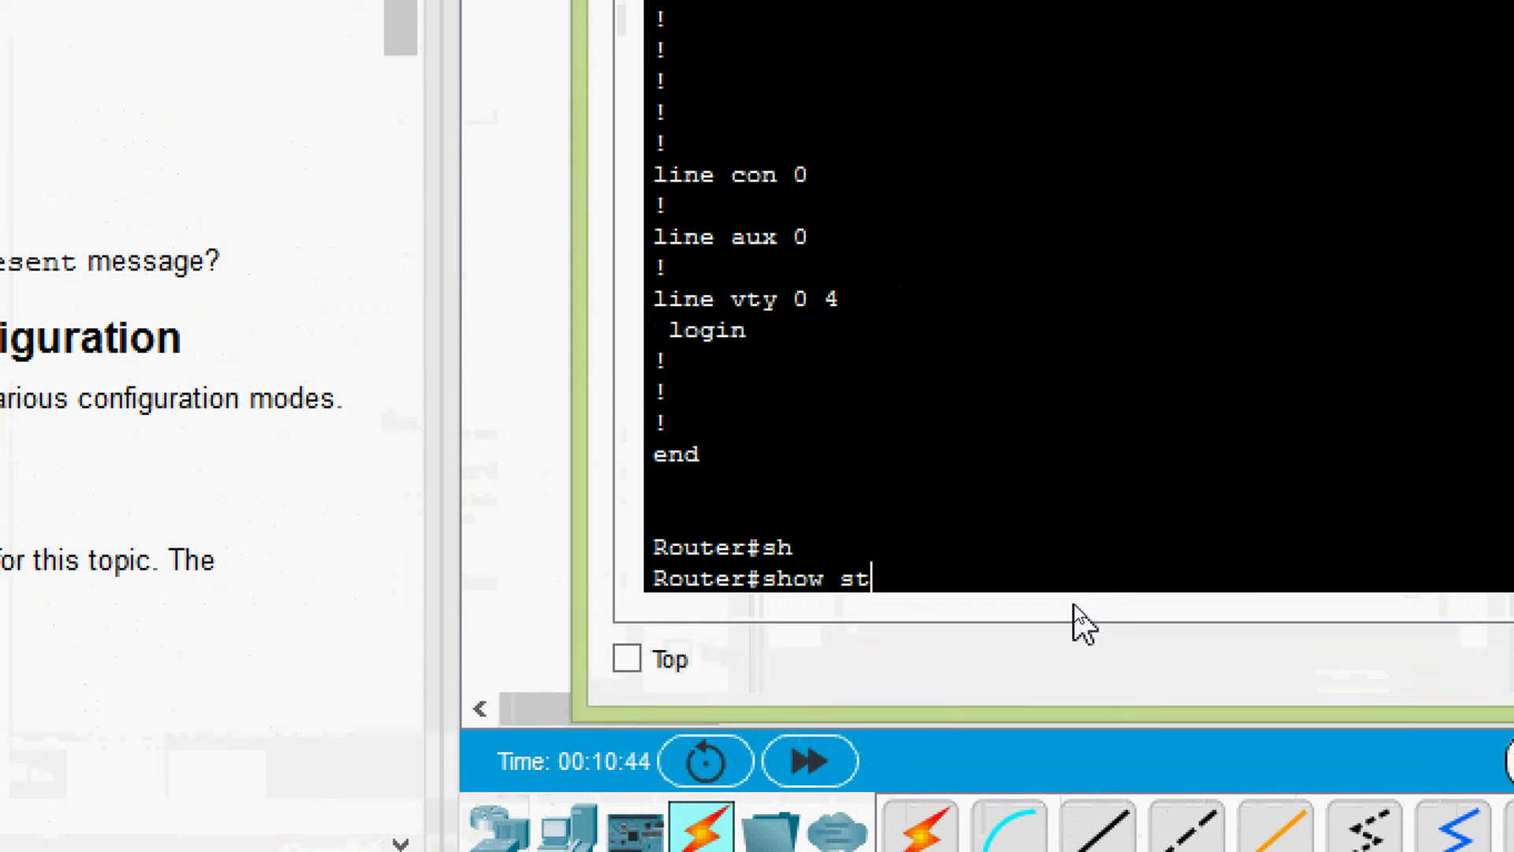
pyautogui.press('Tab')
pyautogui.write('art')
pyautogui.press('Tab')
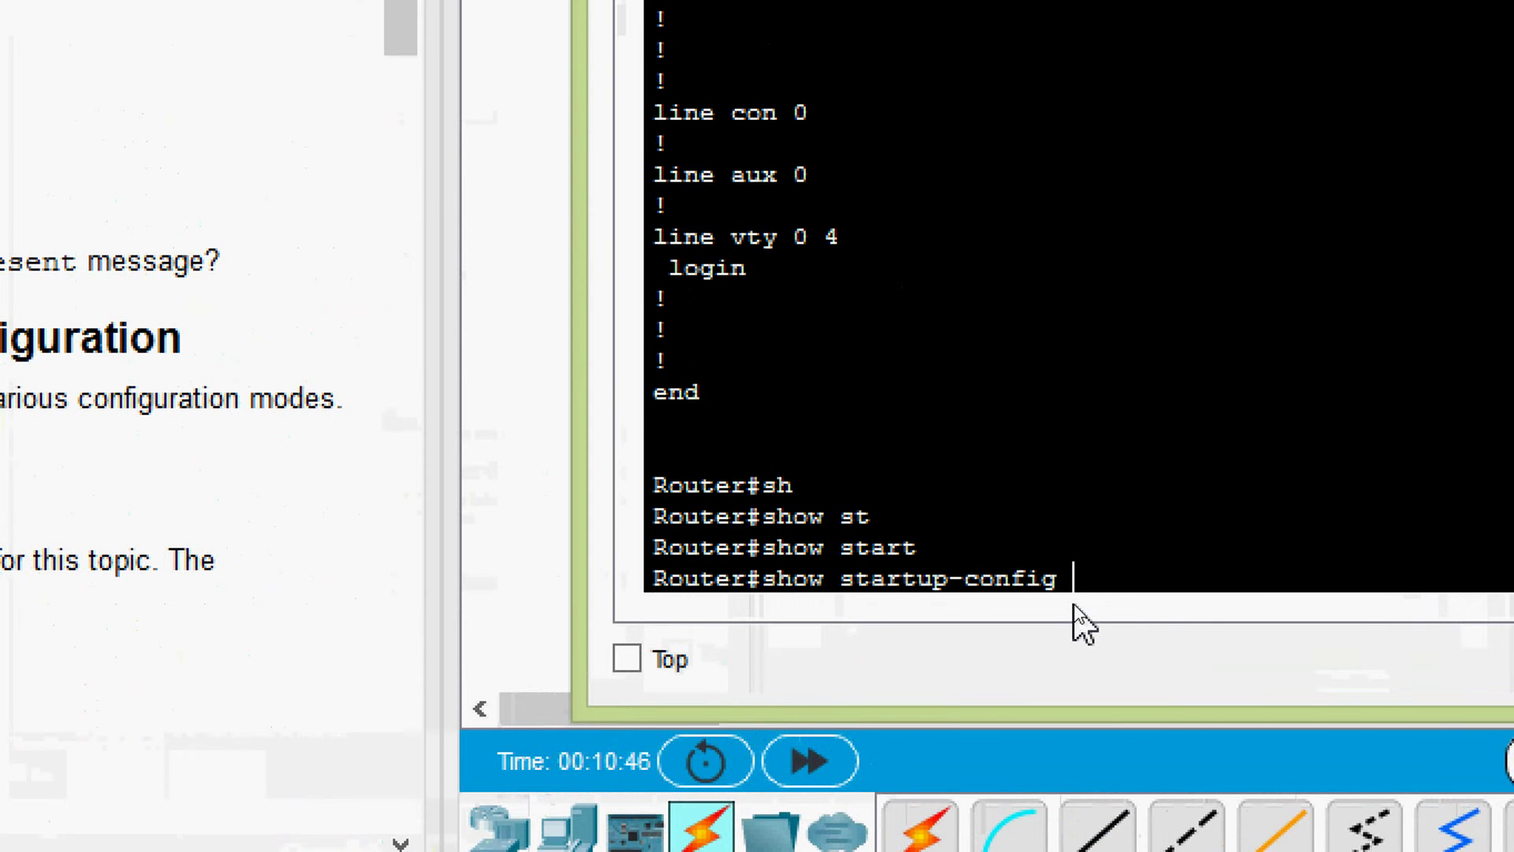
pyautogui.press('Return')
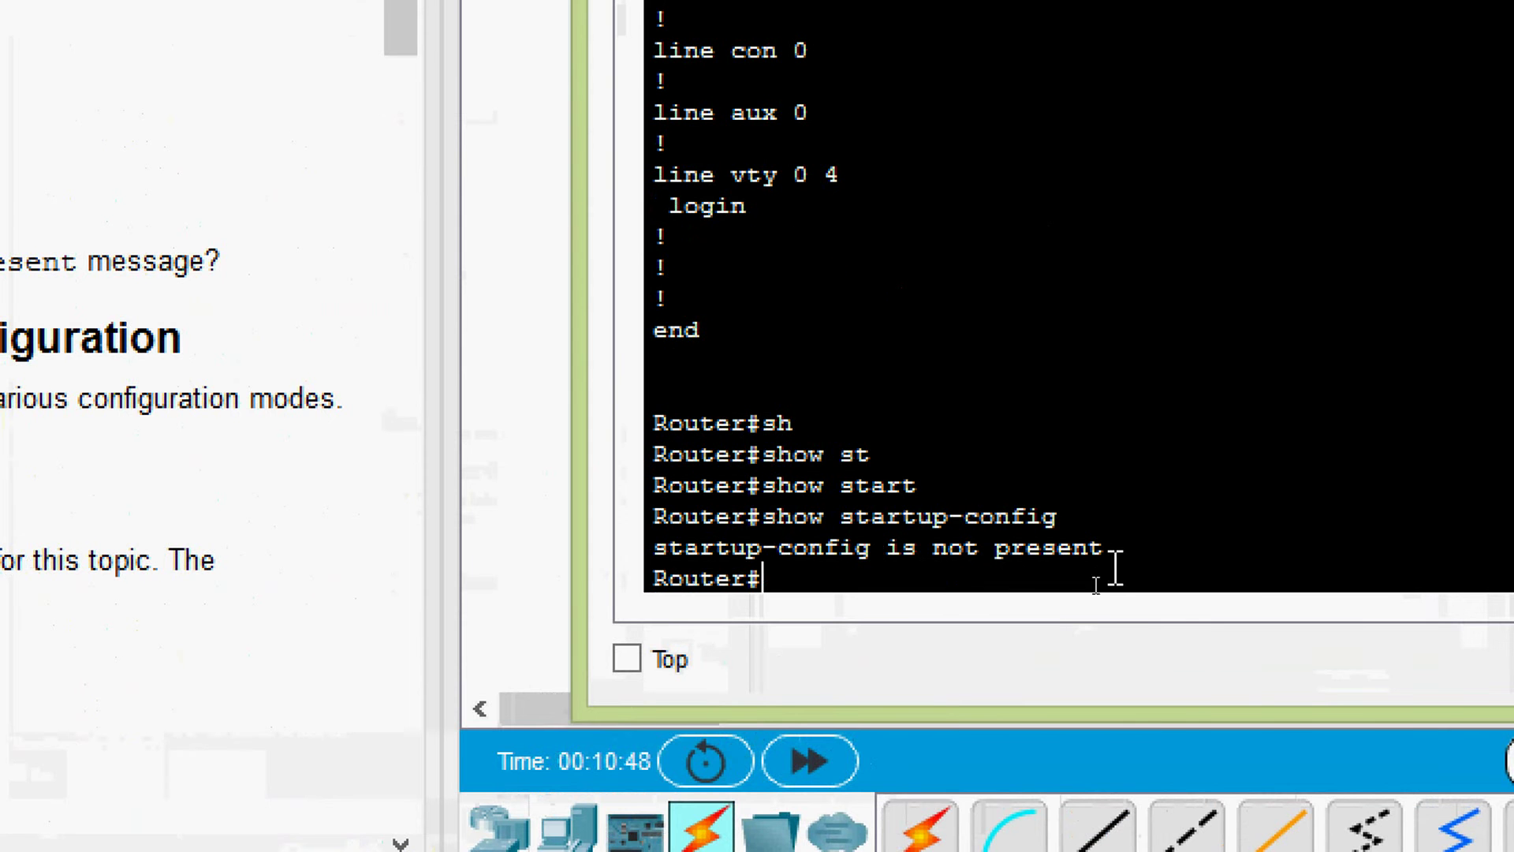
pyautogui.moveTo(1112, 549); pyautogui.dragTo(649, 556)
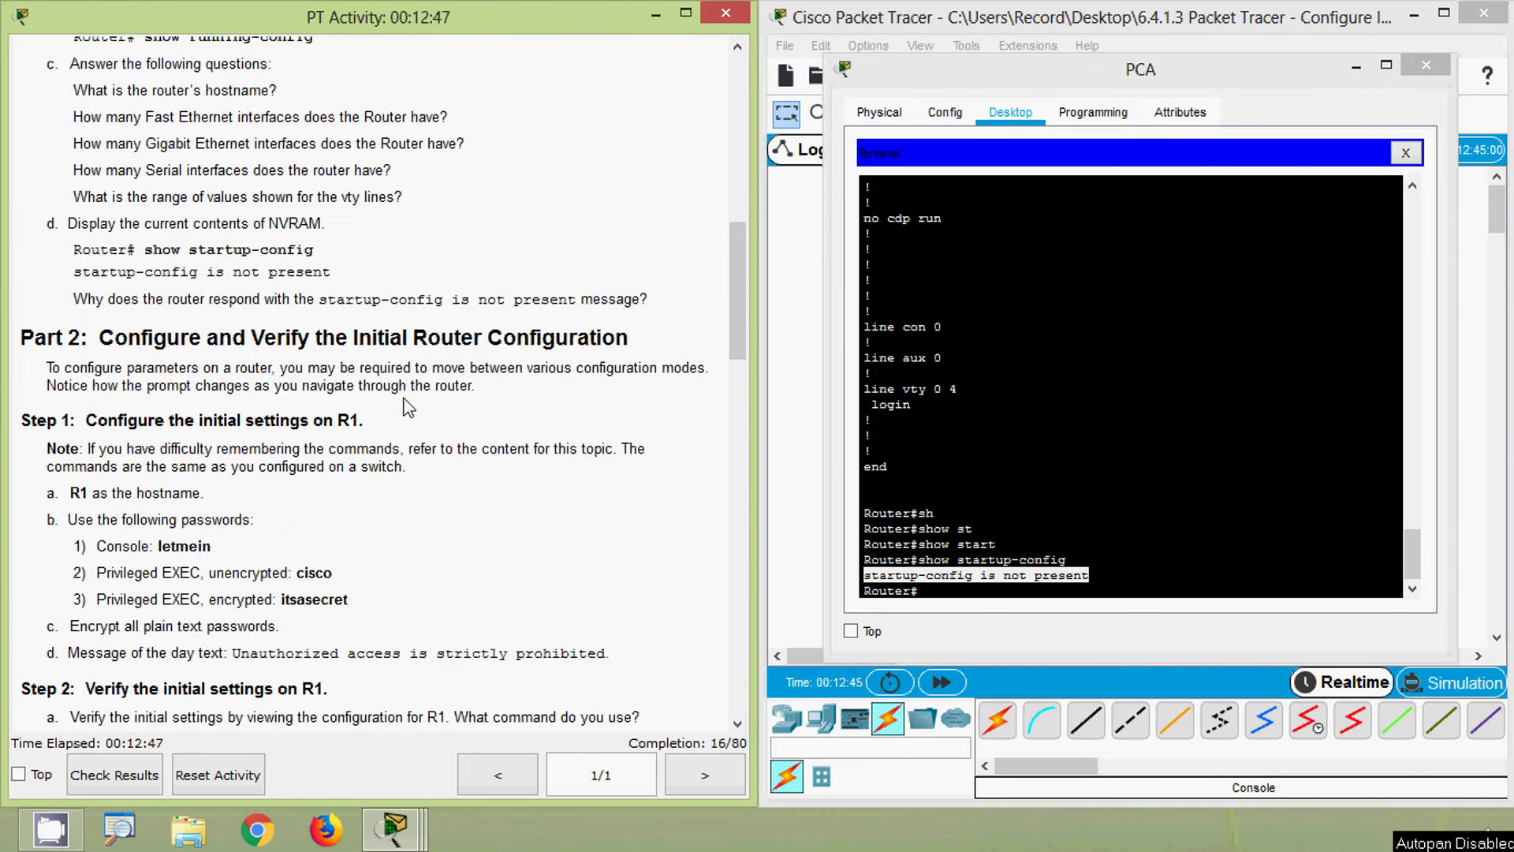
# - Scroll to Part 2 Step 1 and highlight the console, privileged and encryption password requirements
pyautogui.scroll(-1, 365, 448)
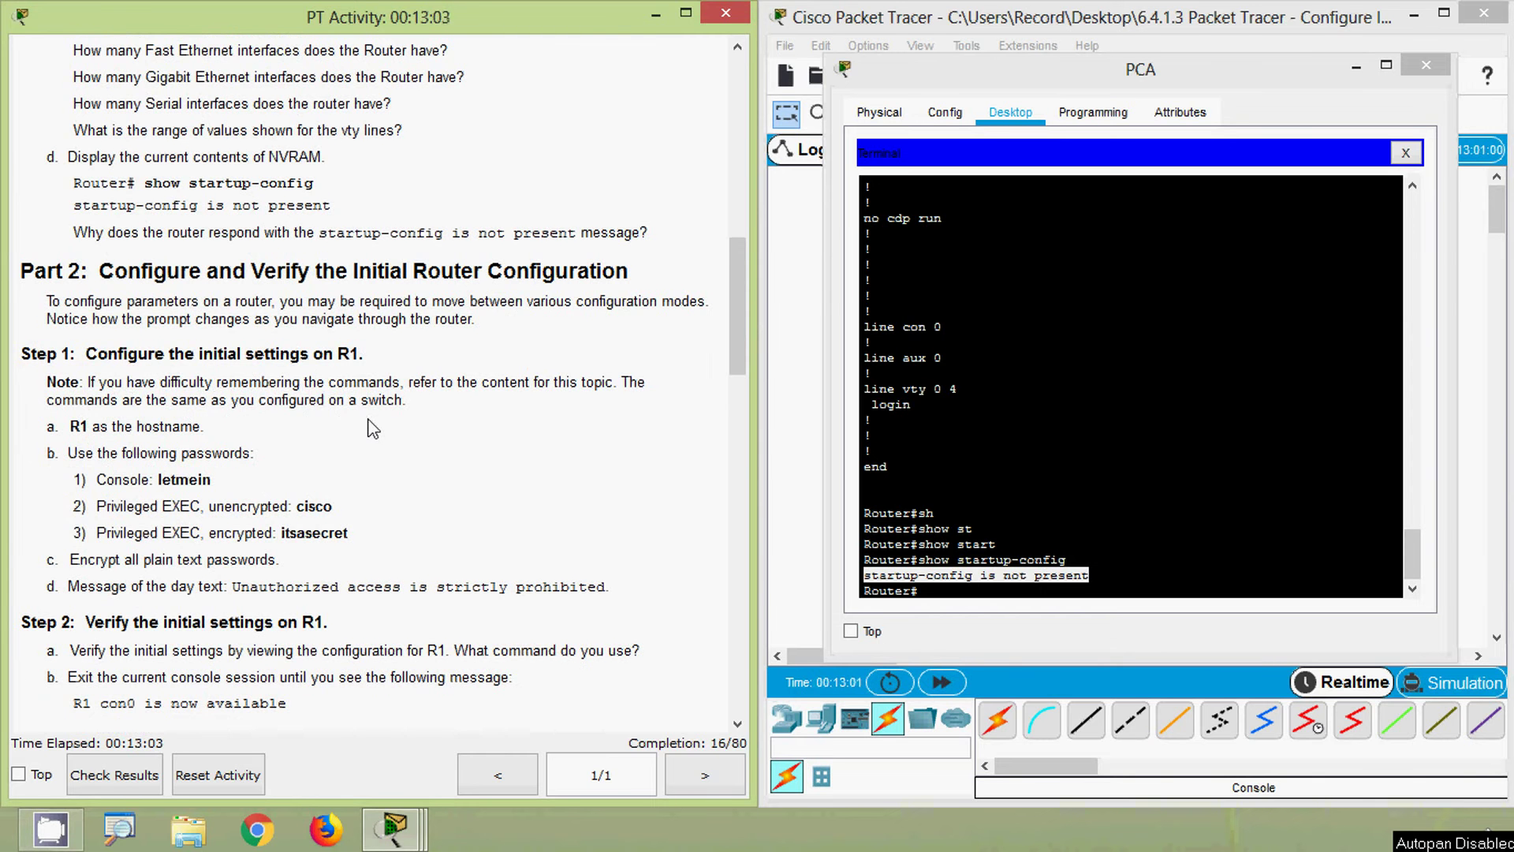
pyautogui.scroll(-1, 220, 430)
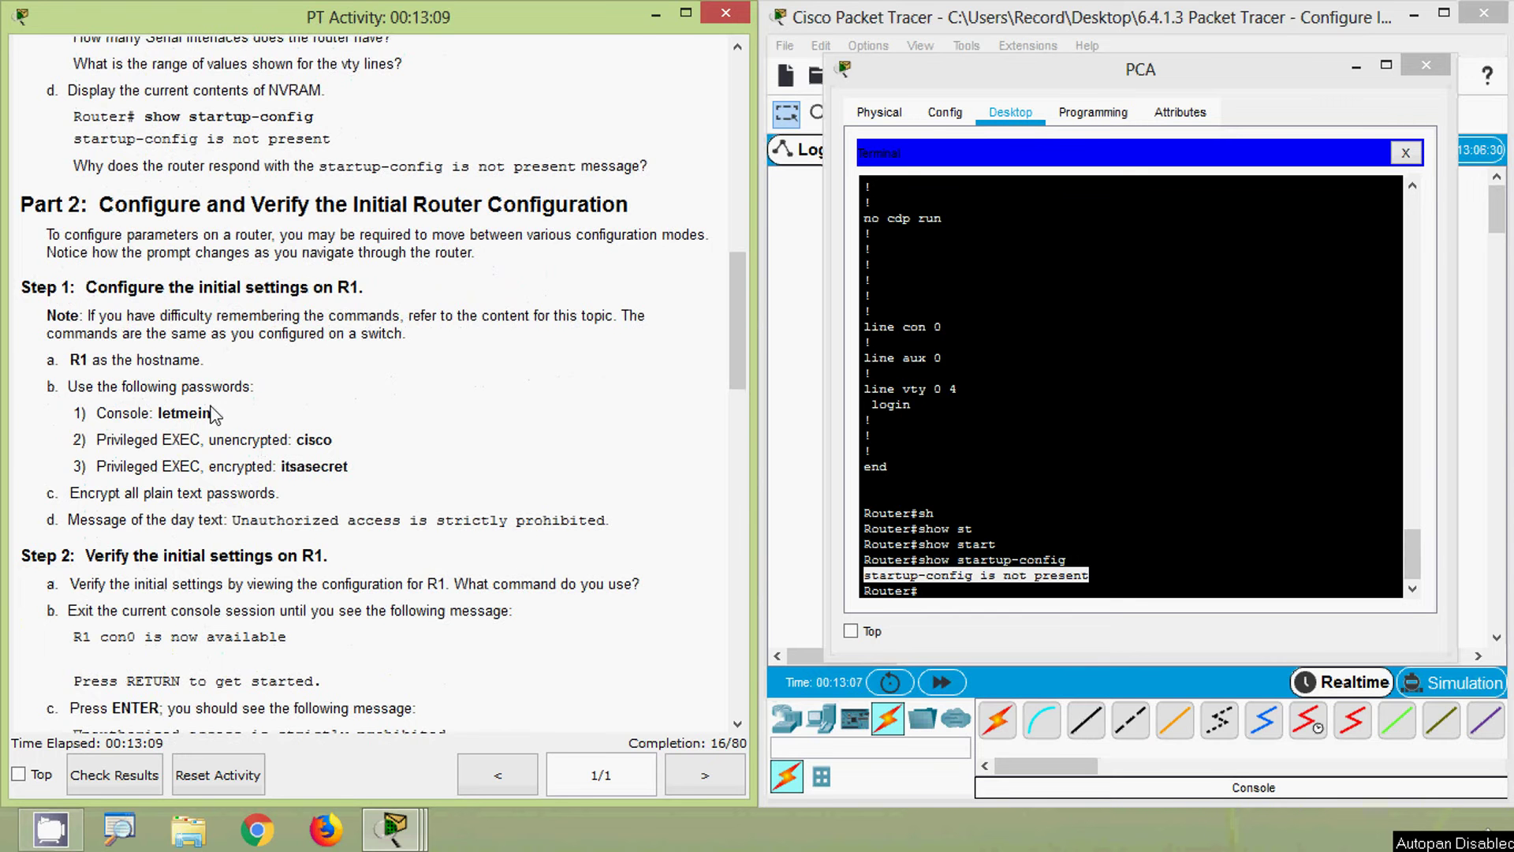
pyautogui.moveTo(150, 415); pyautogui.dragTo(220, 414)
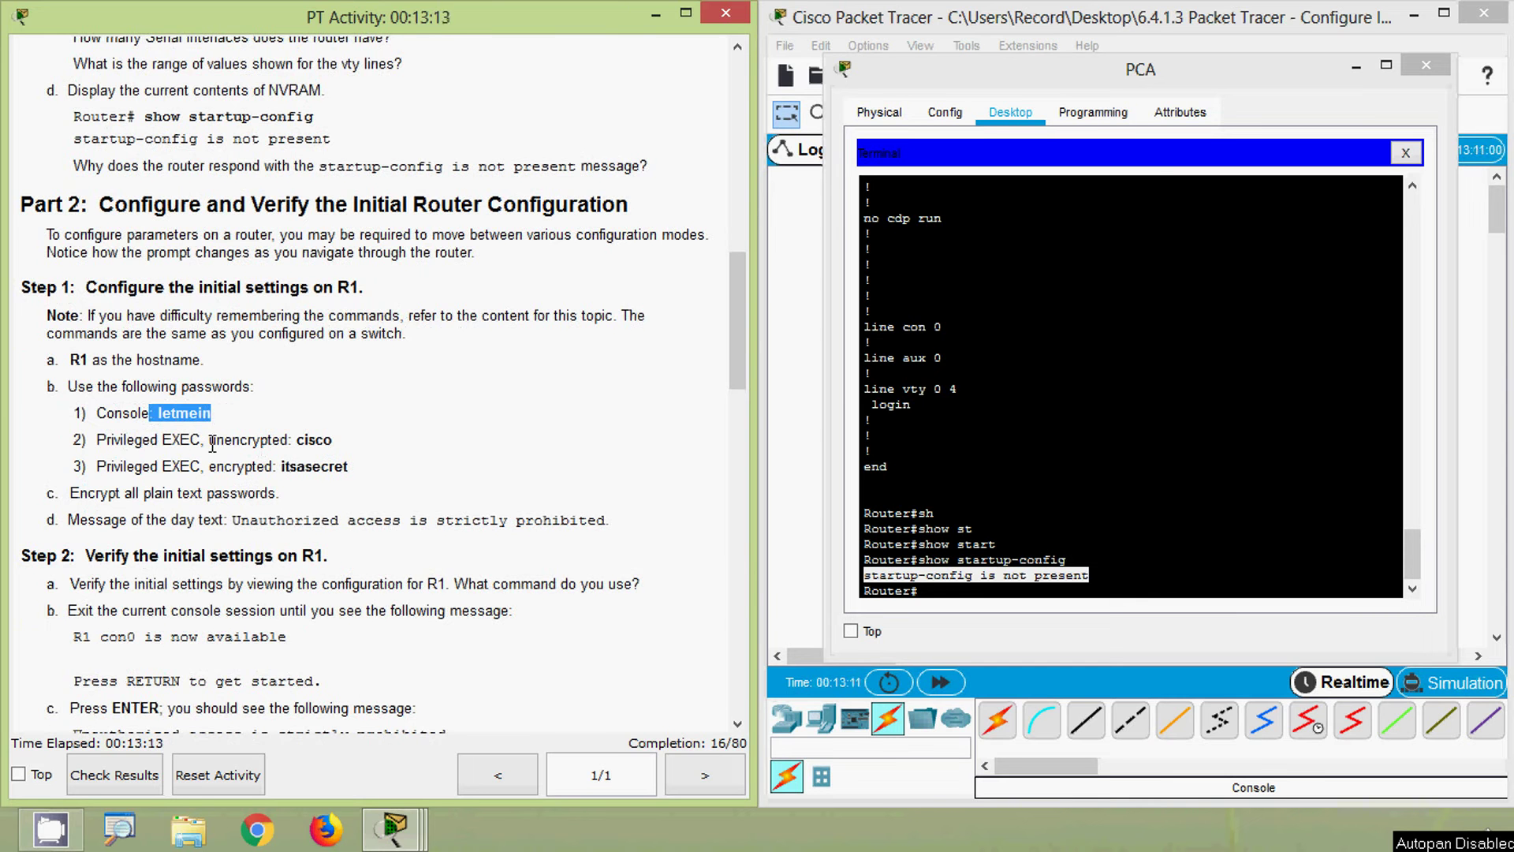
pyautogui.moveTo(204, 443); pyautogui.dragTo(376, 469)
pyautogui.click(183, 492)
pyautogui.moveTo(68, 492); pyautogui.dragTo(295, 488)
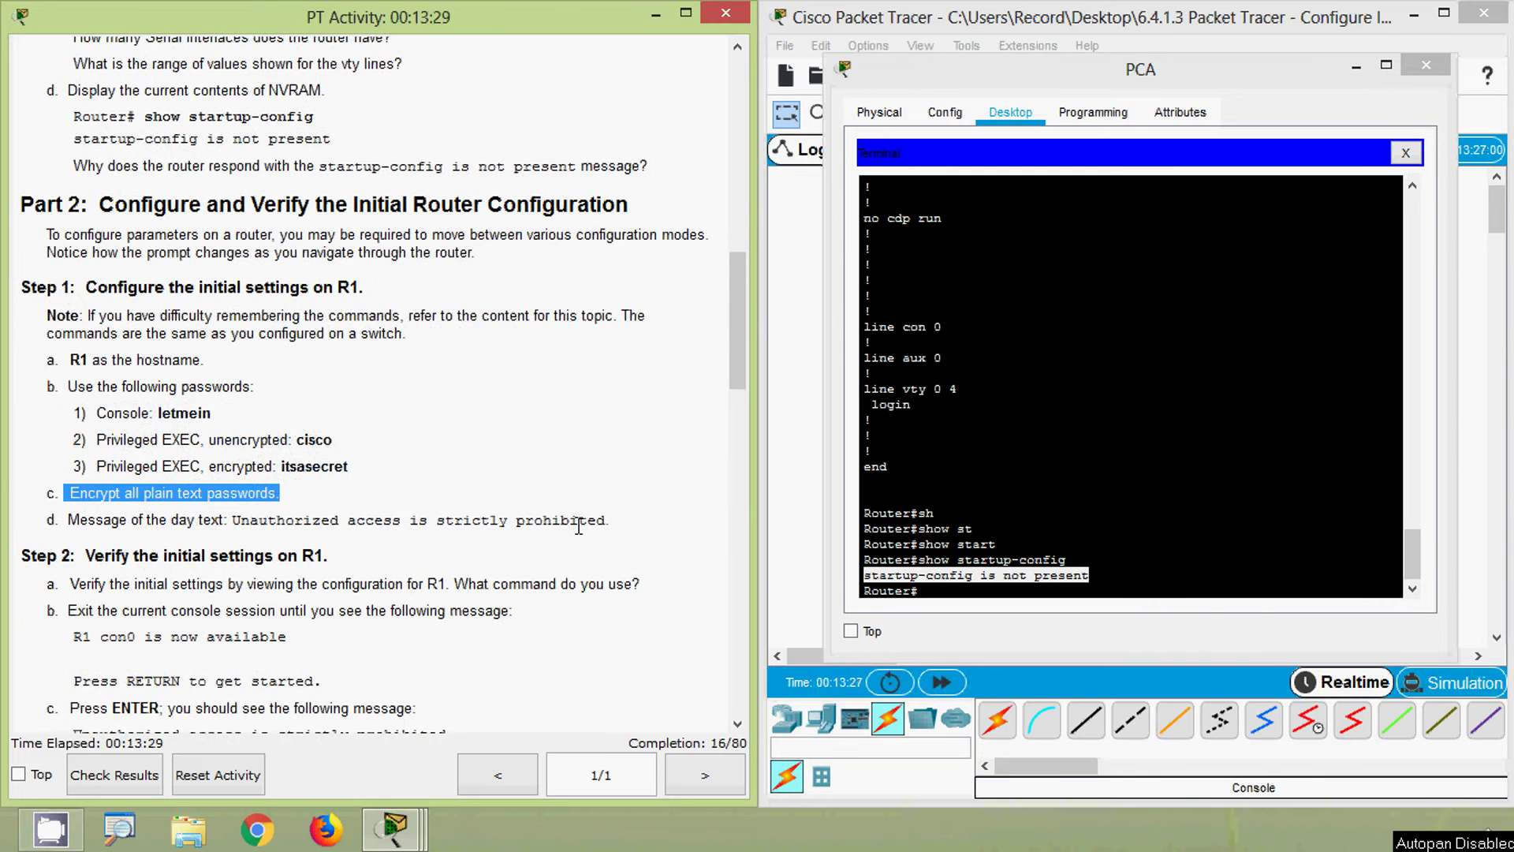
pyautogui.click(910, 562)
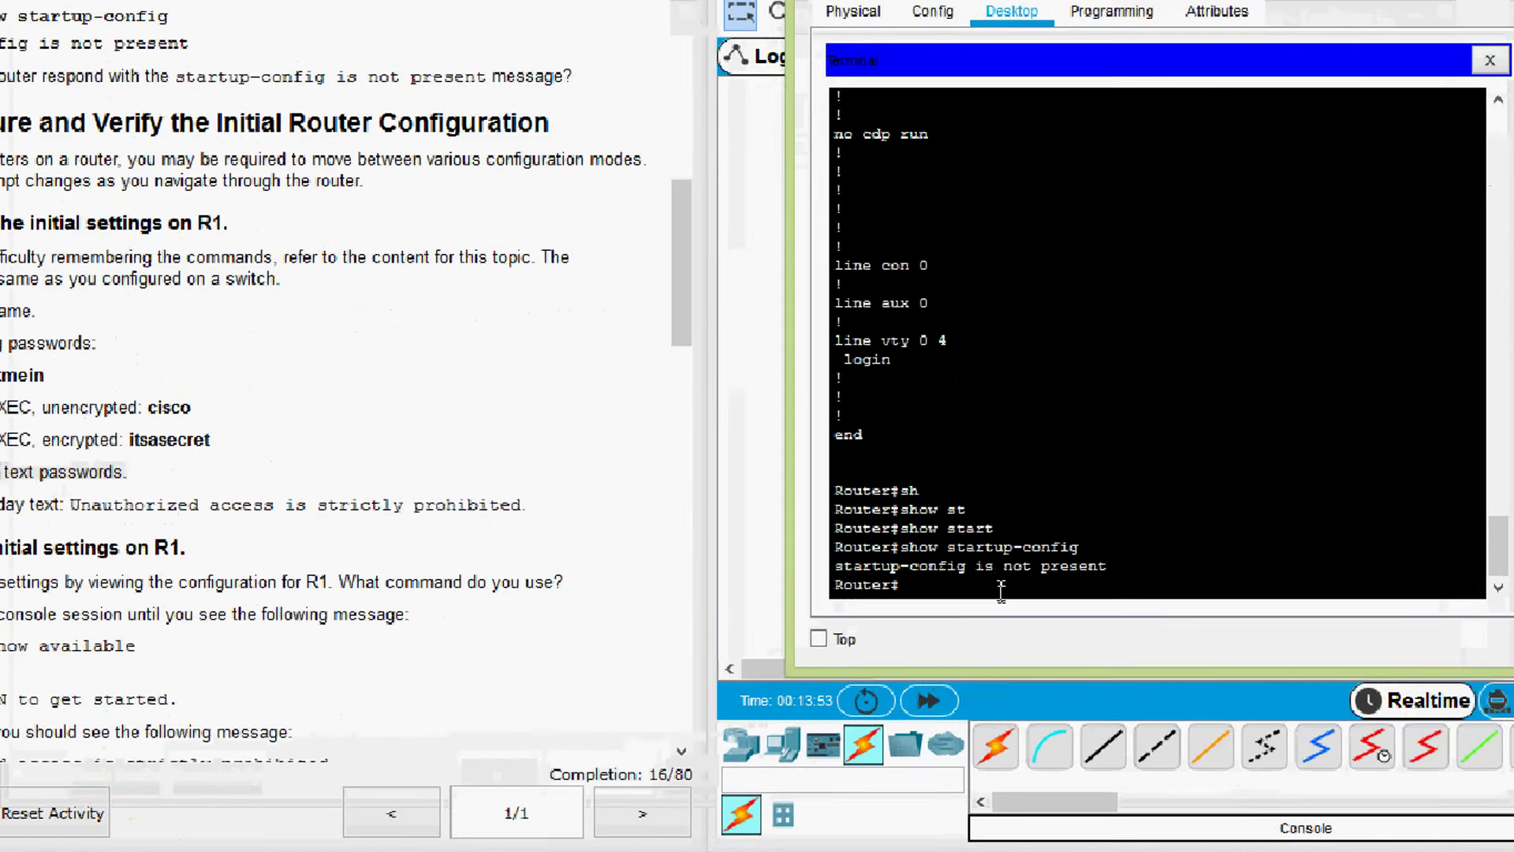
# - Enter global configuration mode and set the hostname to R1
pyautogui.write('conf')
pyautogui.press('Tab')
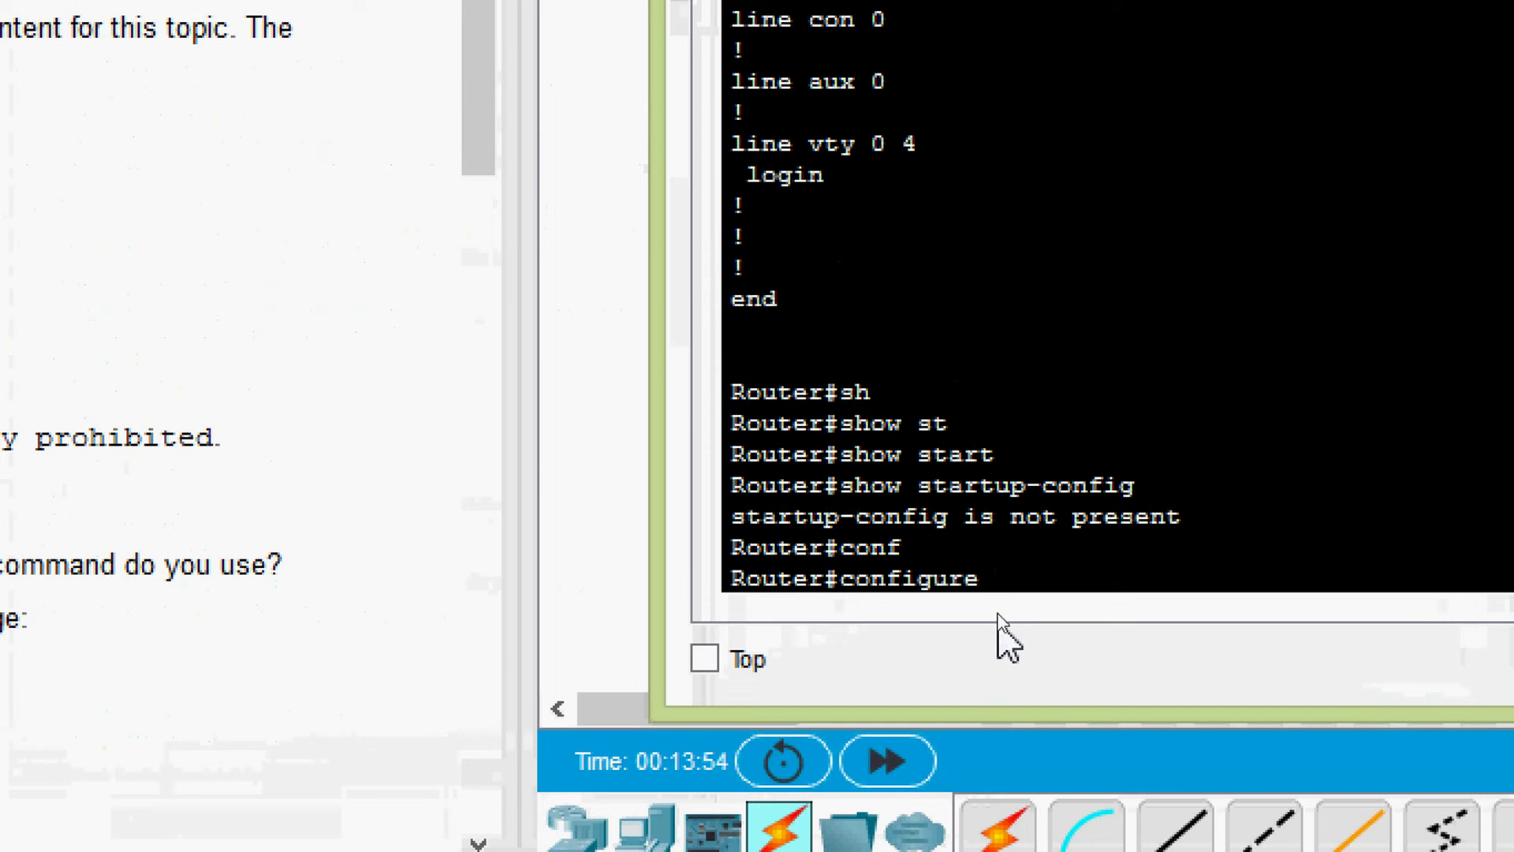
pyautogui.press('Tab')
pyautogui.write('terminal')
pyautogui.press('Return')
pyautogui.write('host')
pyautogui.press('Tab')
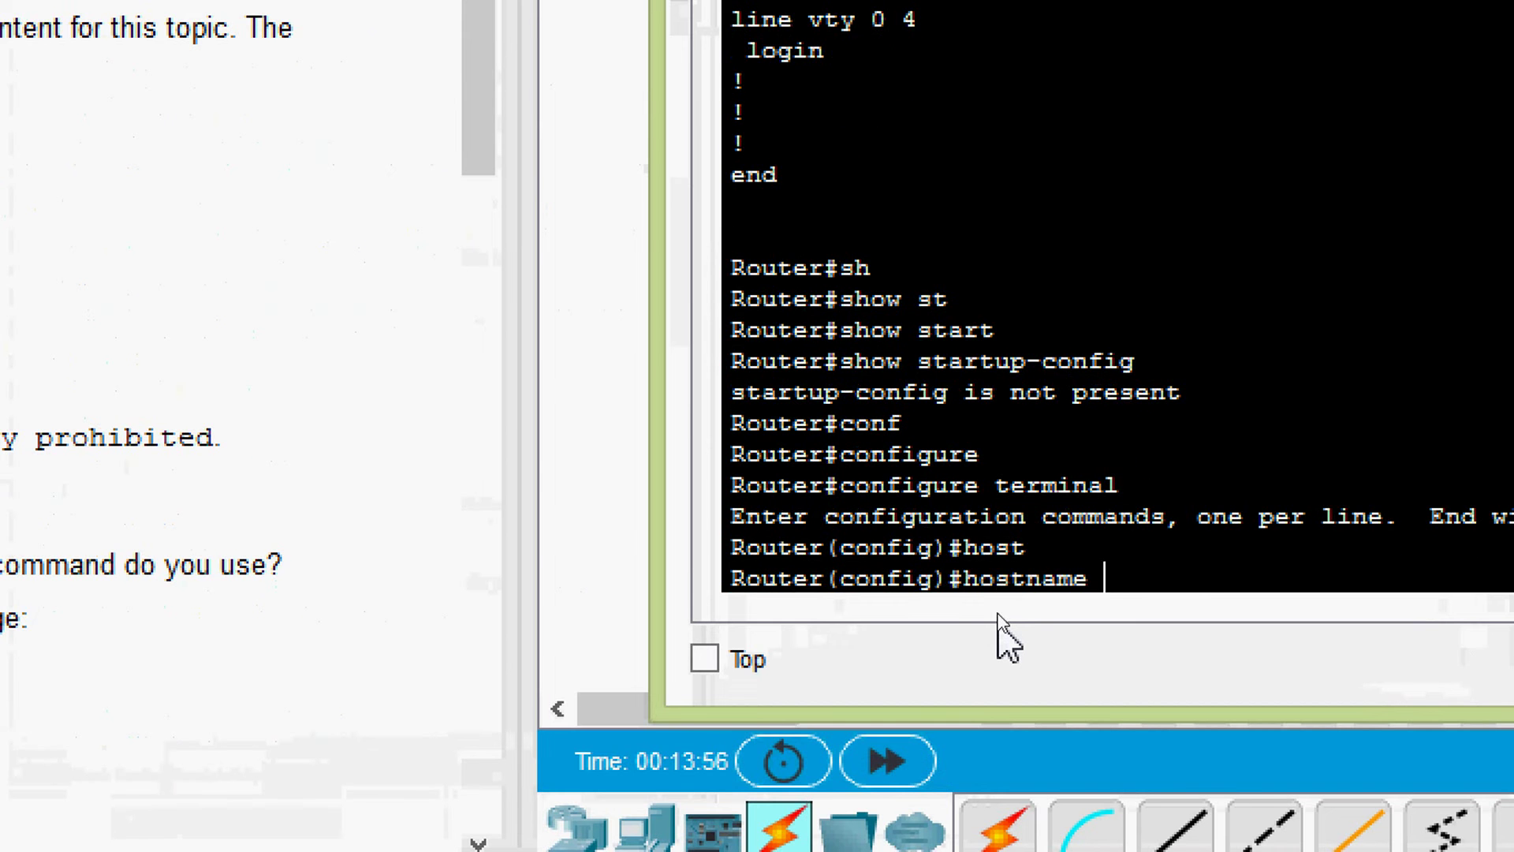
pyautogui.write('R1')
pyautogui.press('Return')
pyautogui.press('Return')
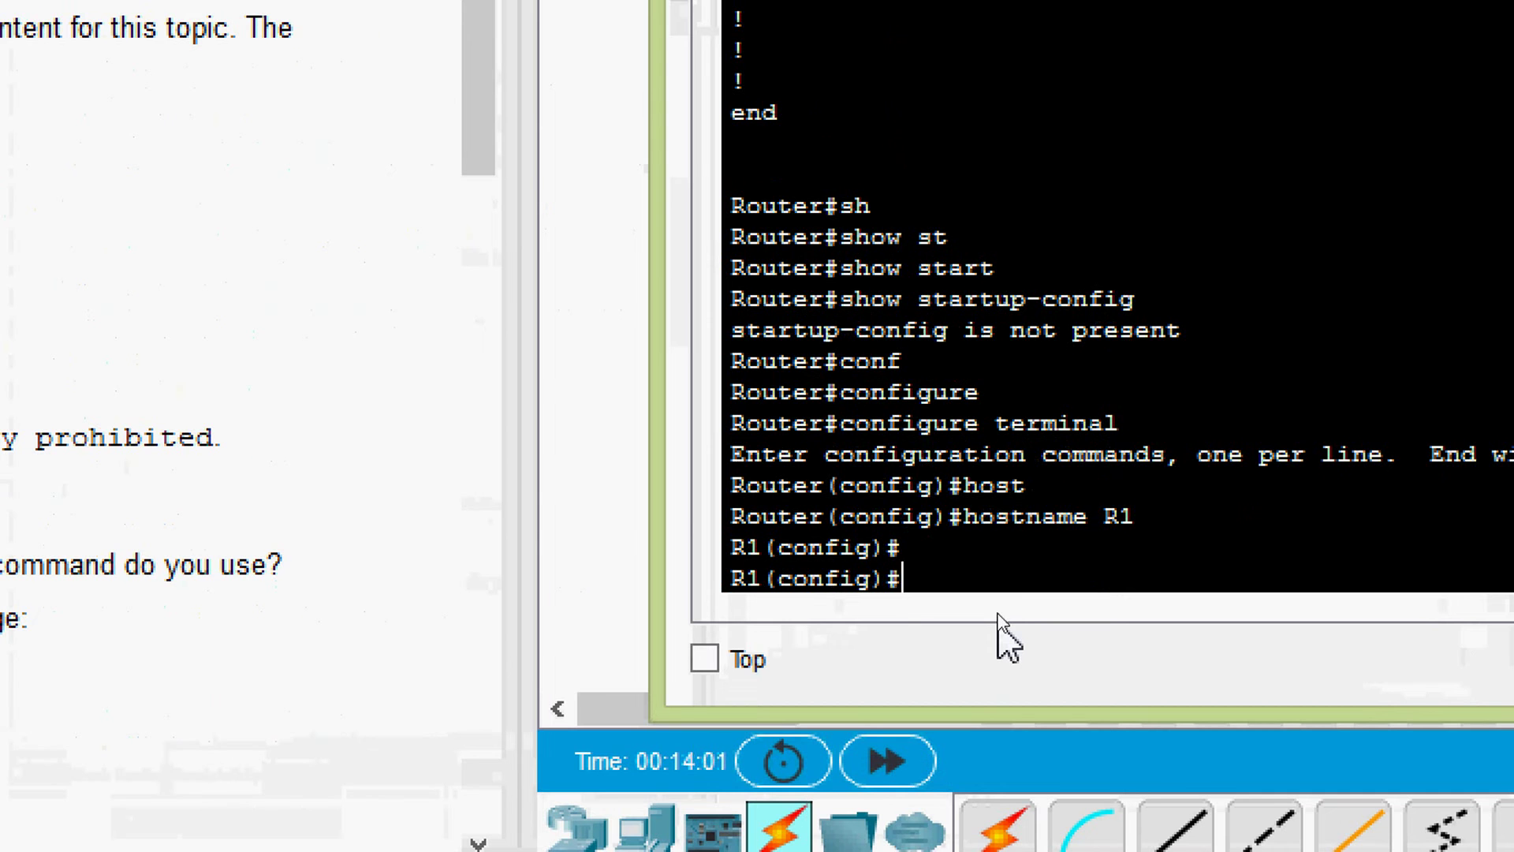
# - On line console 0, set the console password and enable login, then exit
pyautogui.press('Tab')
pyautogui.press('Tab')
pyautogui.press('Return')
pyautogui.press('Tab')
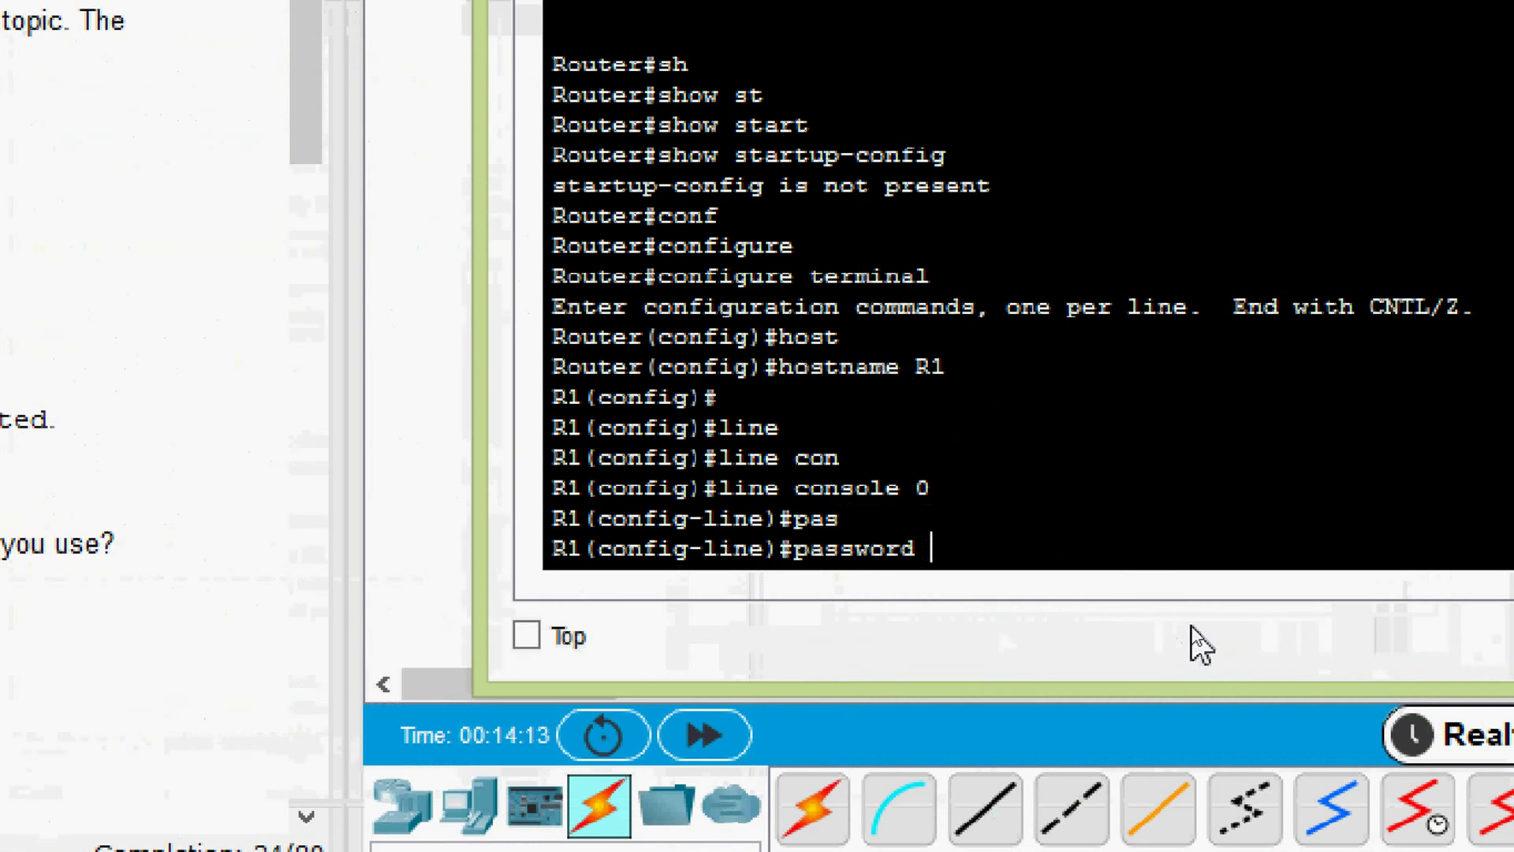
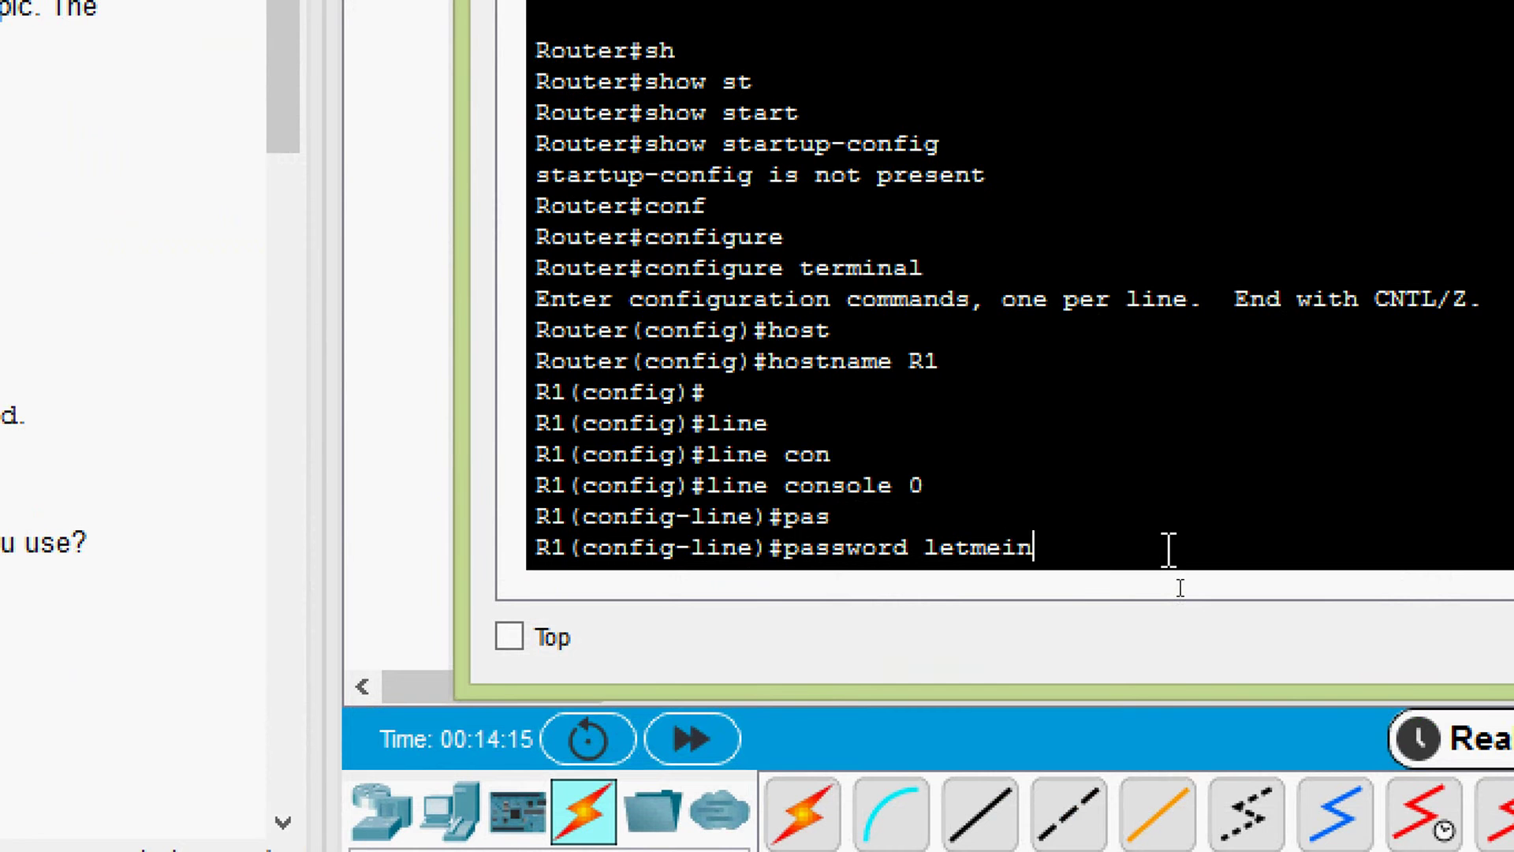
pyautogui.press('Return')
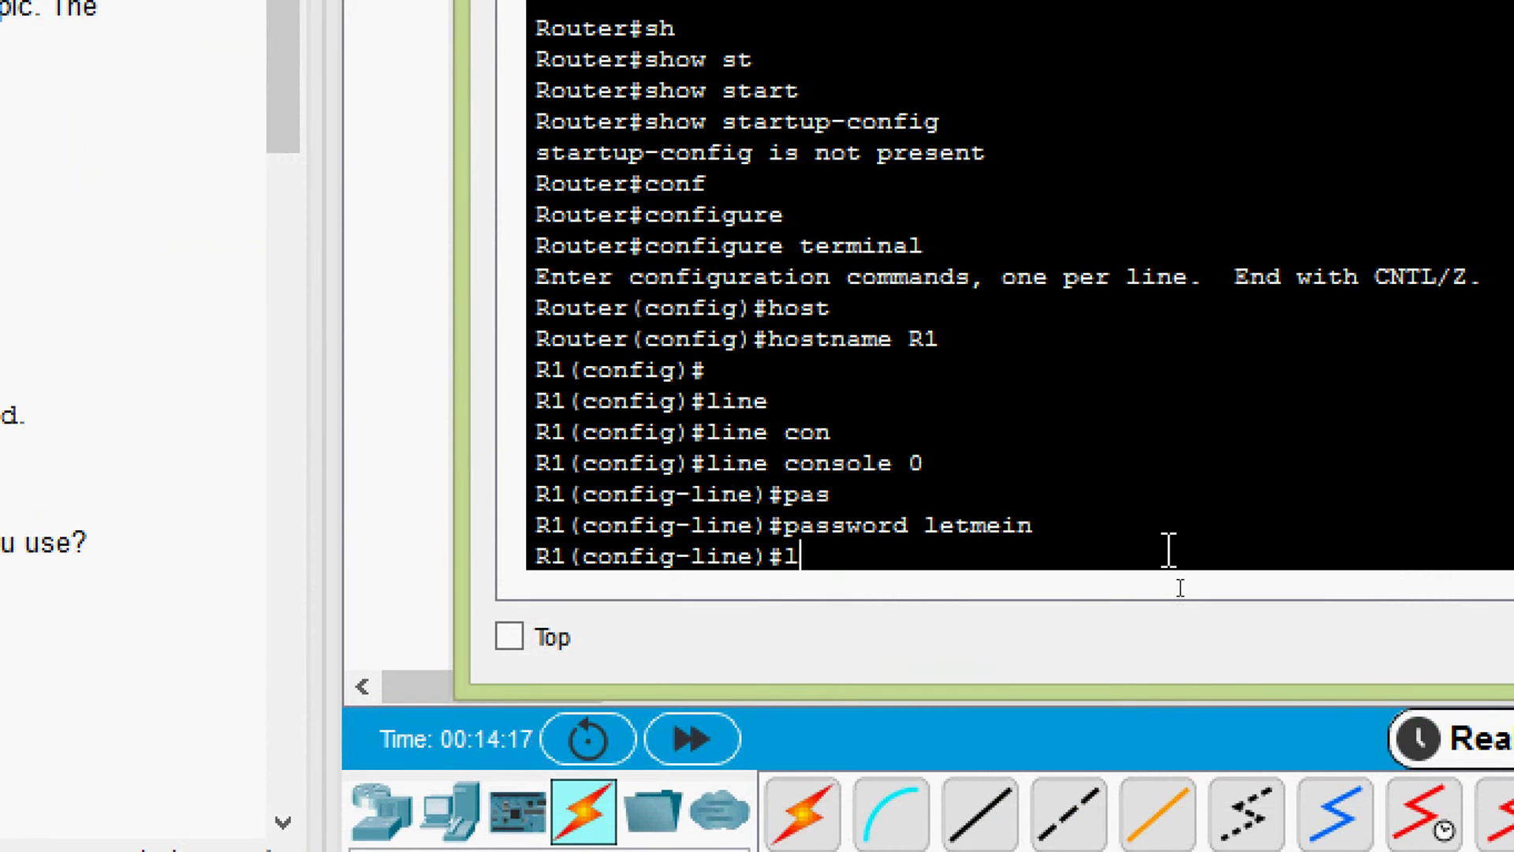
pyautogui.press('Return')
pyautogui.press('Return')
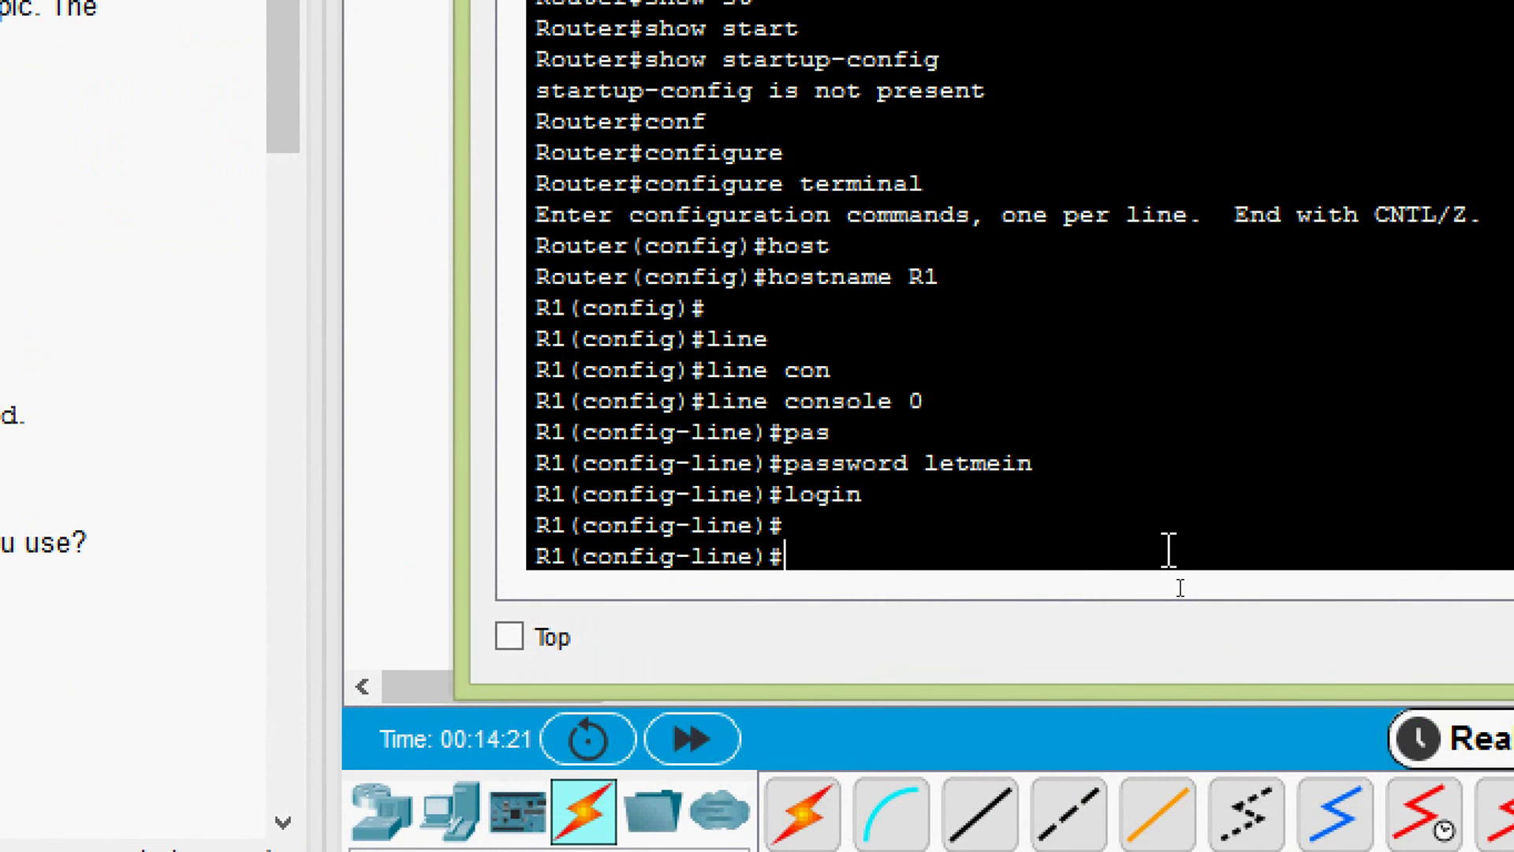
pyautogui.press('Return')
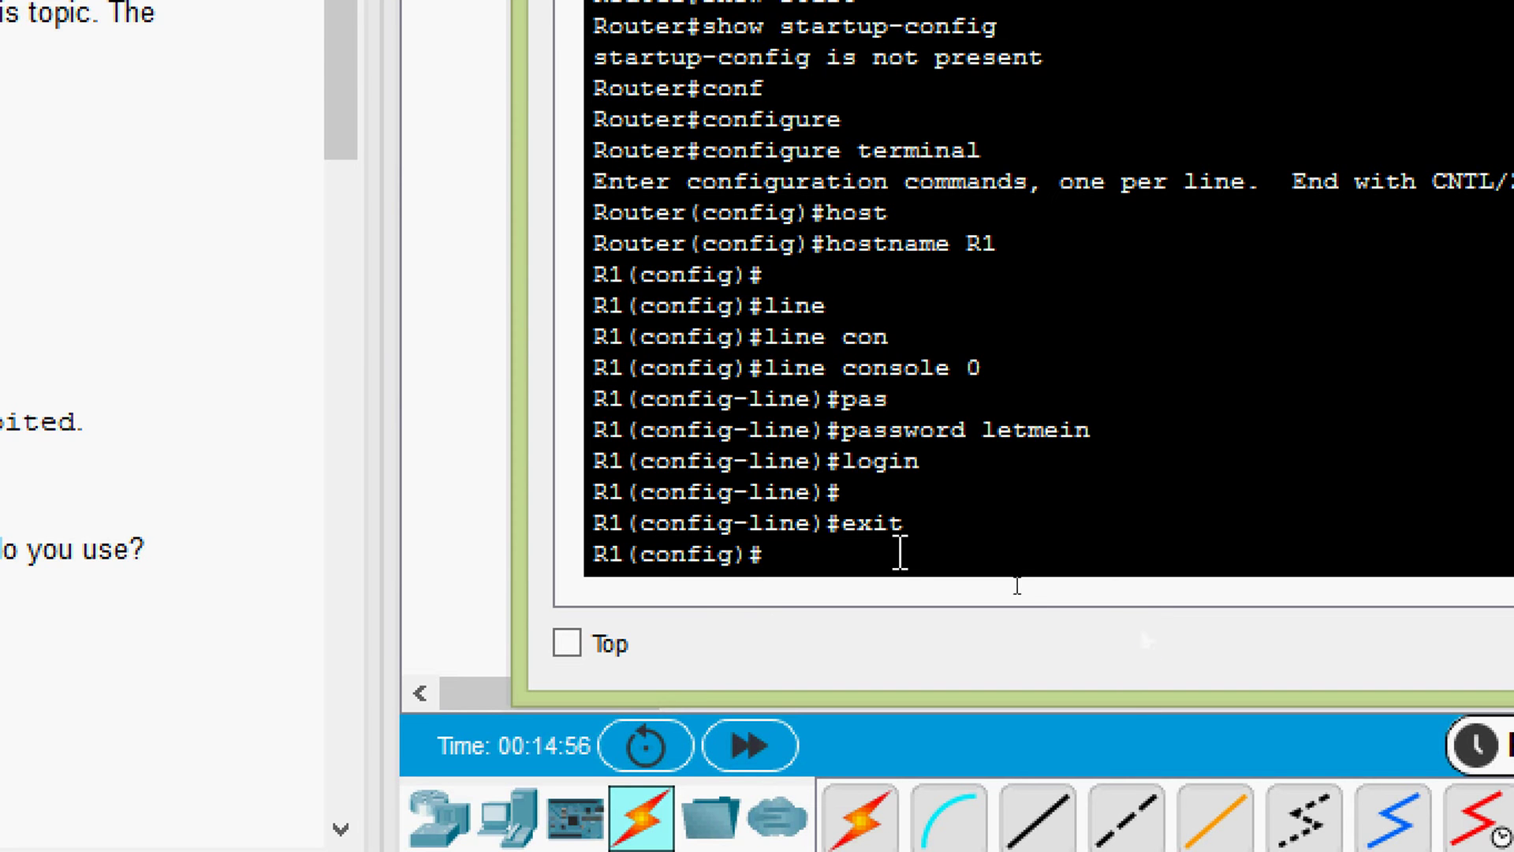
# - Set R1's enable password and its enable secret
pyautogui.press('Tab')
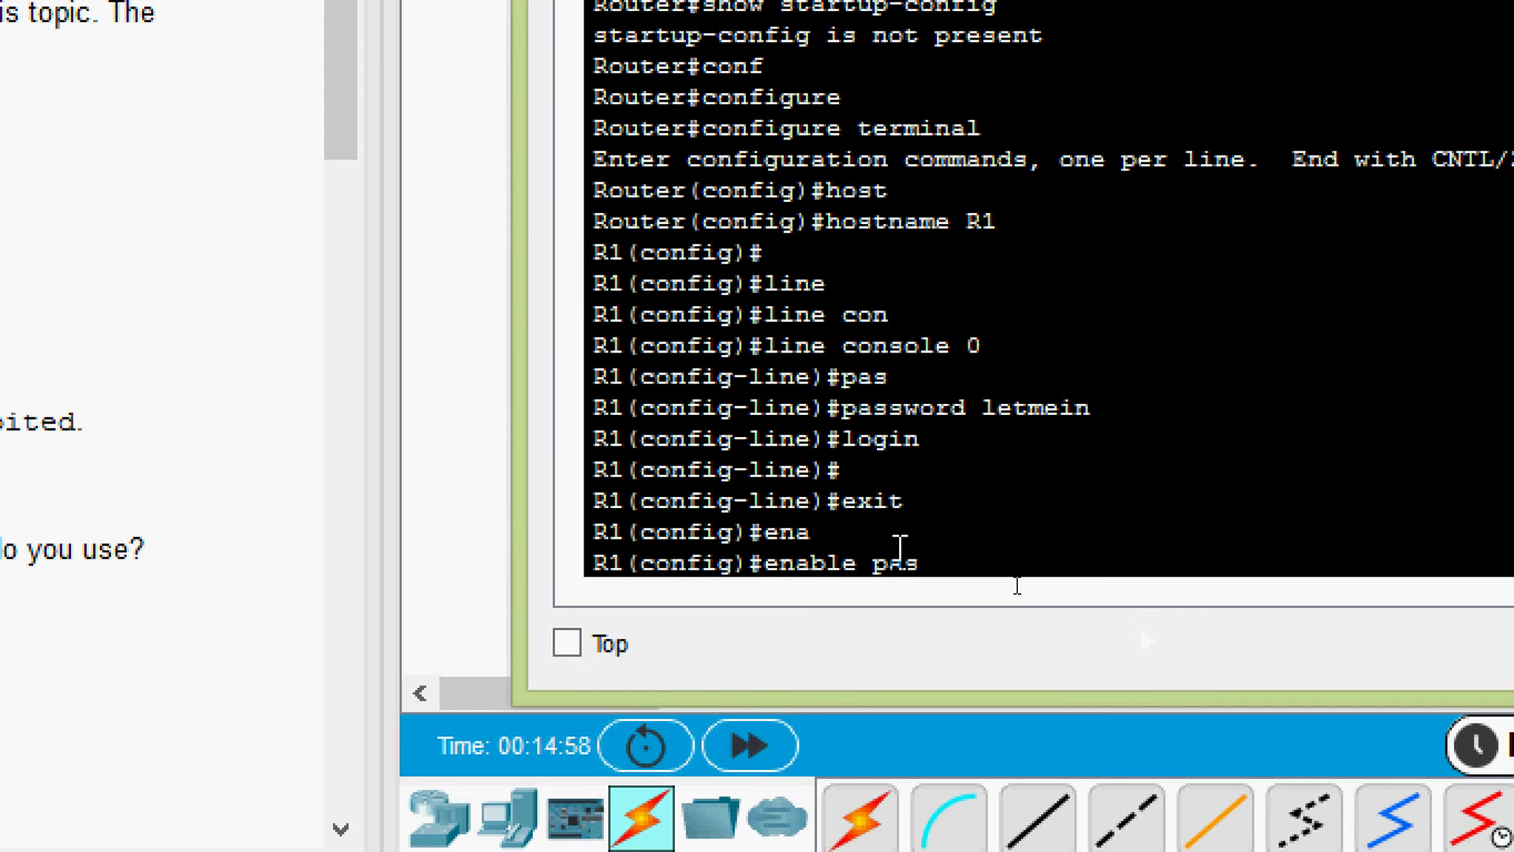
pyautogui.press('Tab')
pyautogui.press('Return')
pyautogui.press('Return')
pyautogui.press('Tab')
pyautogui.press('Tab')
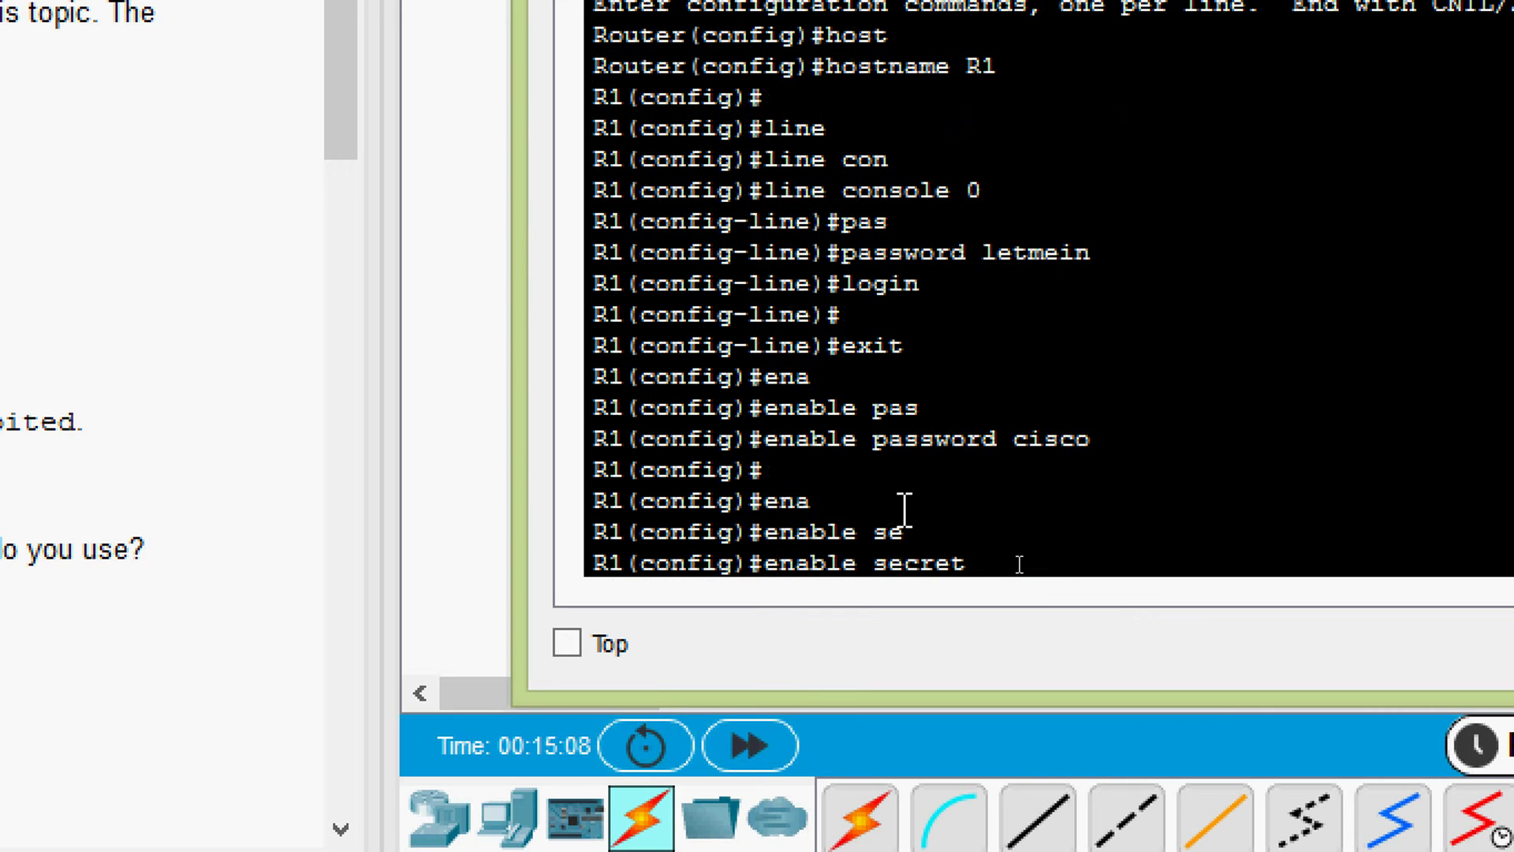
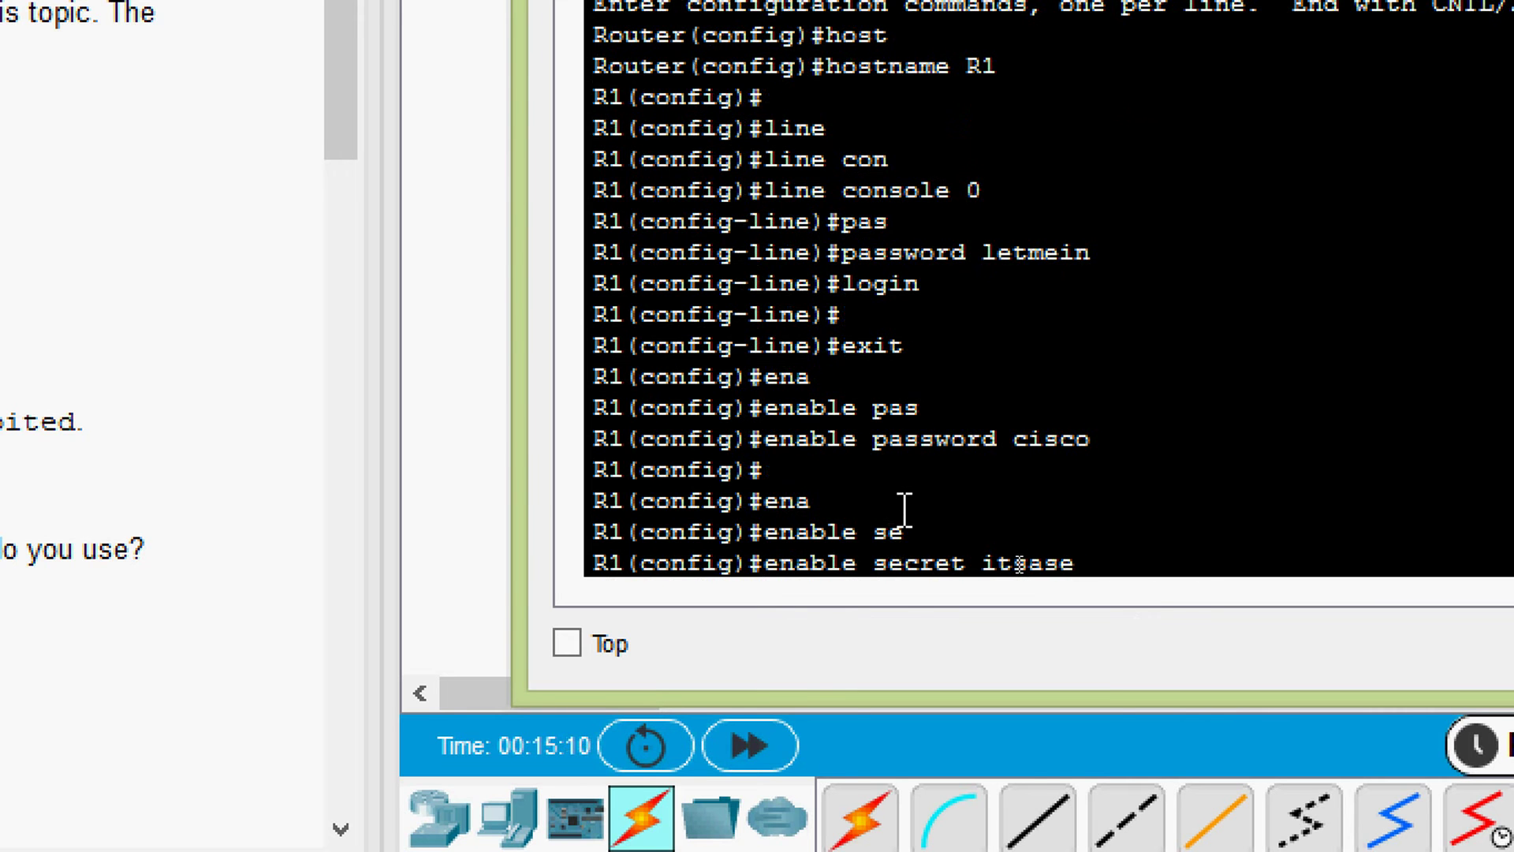
pyautogui.press('Return')
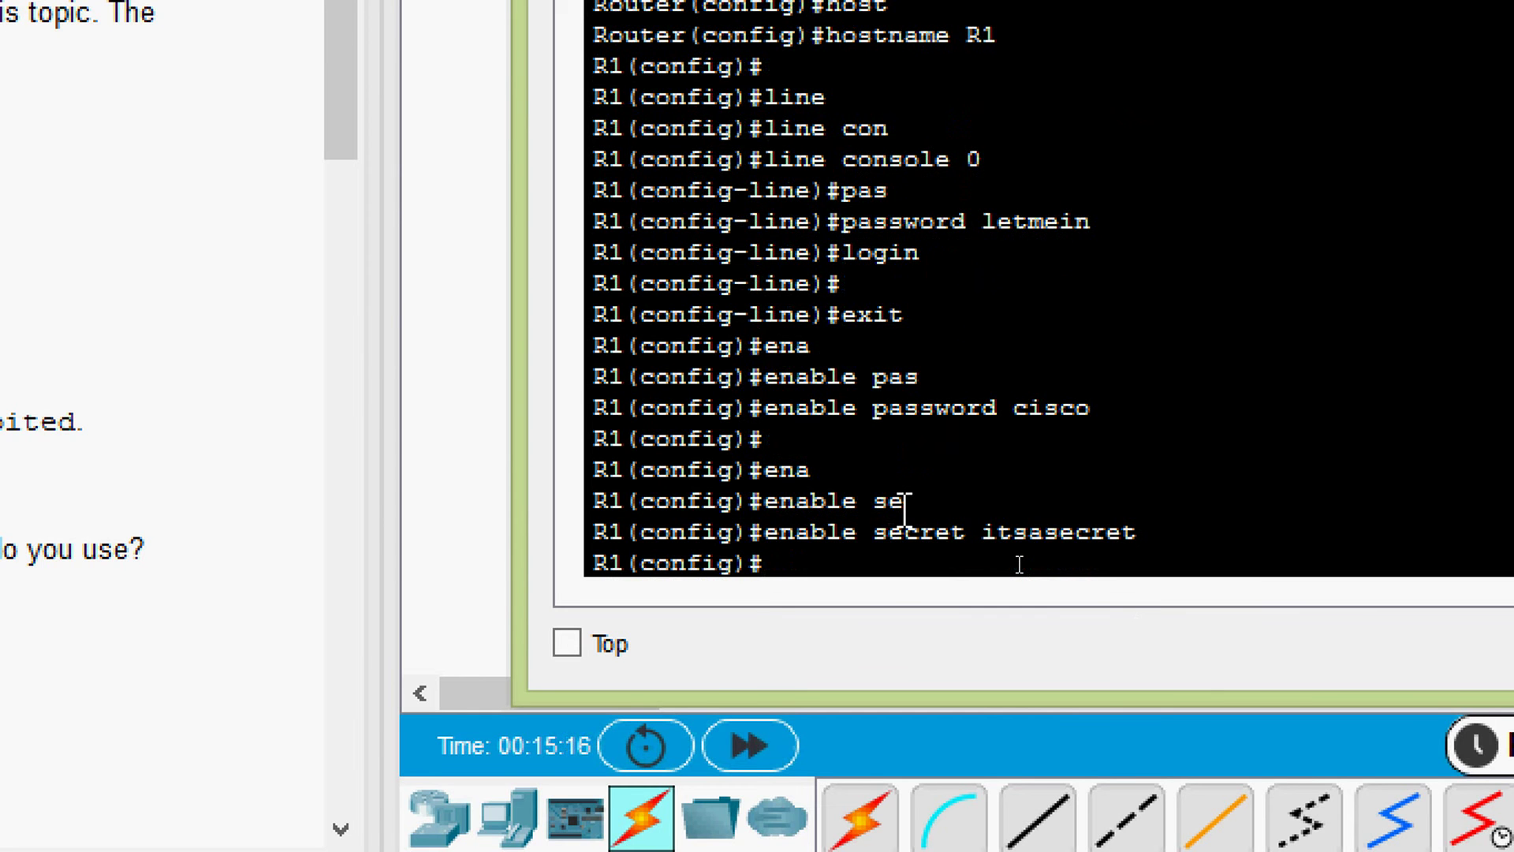
# - Turn on service password-encryption
pyautogui.write('service pas')
pyautogui.press('Tab')
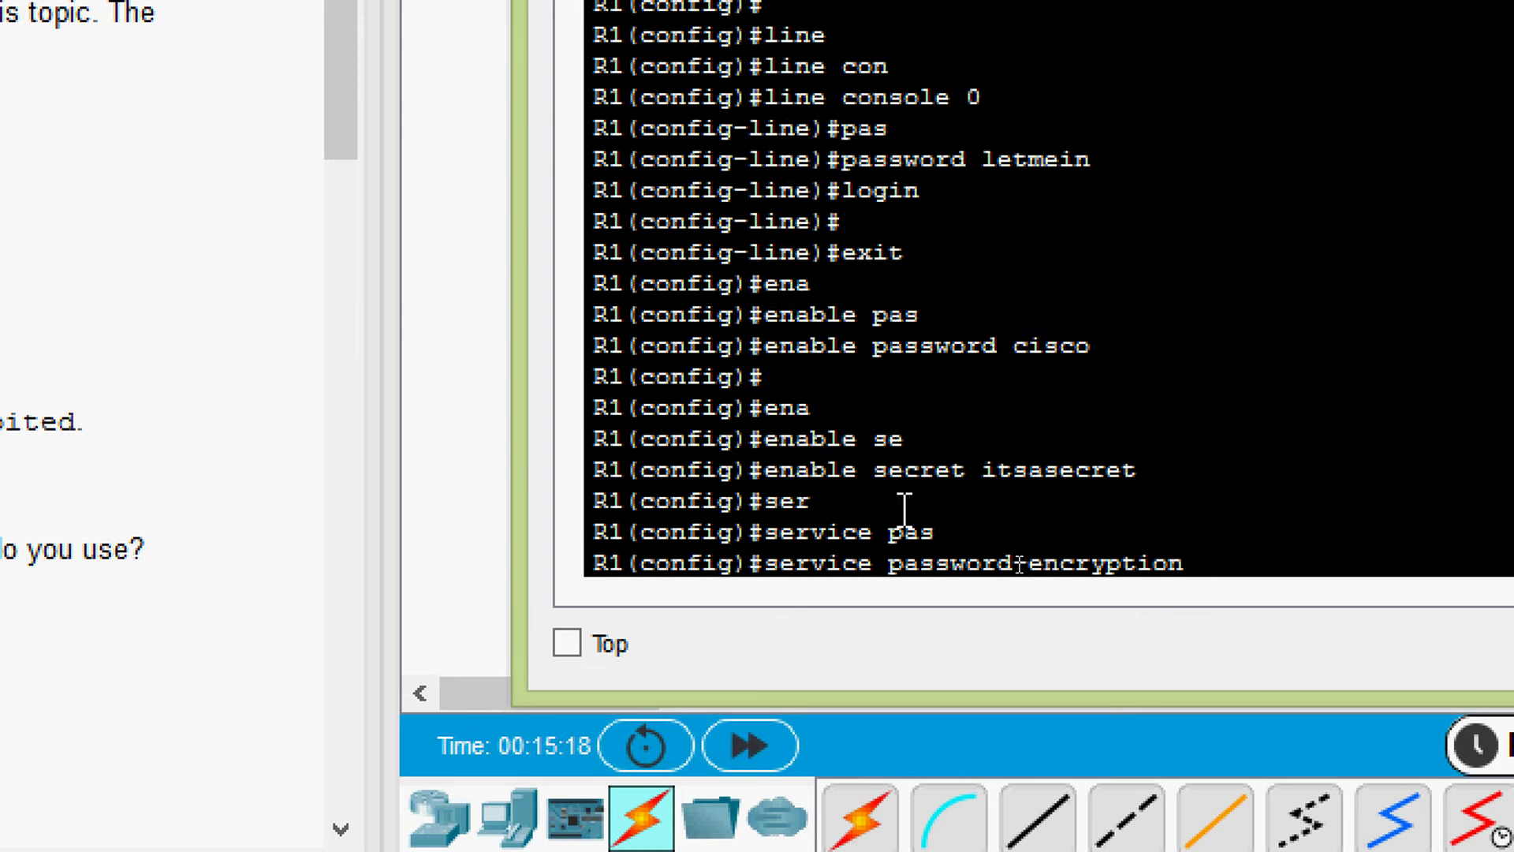
pyautogui.press('Return')
pyautogui.press('Return')
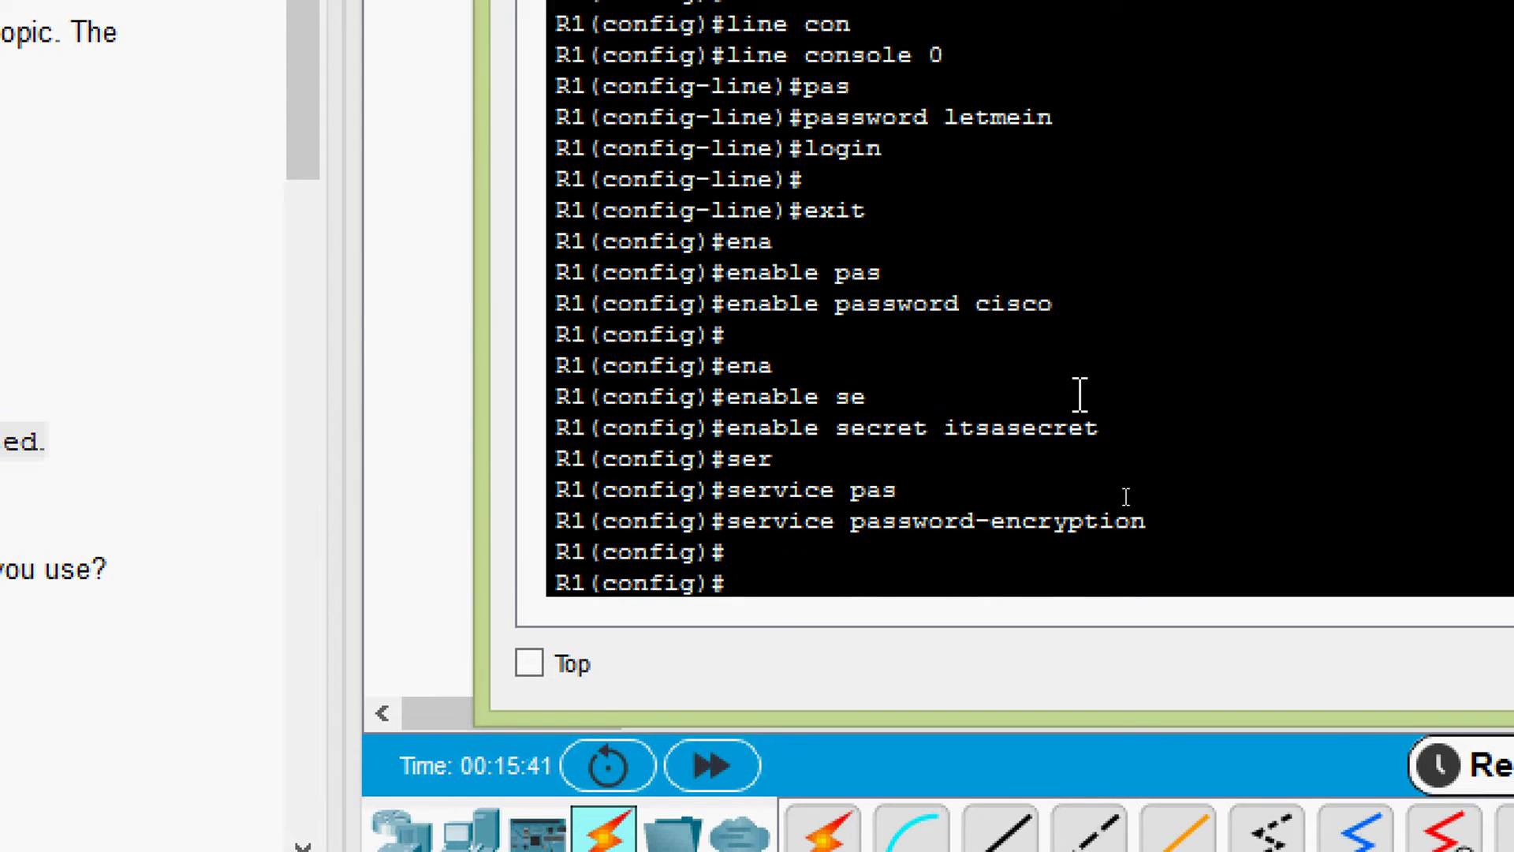
# - Enter banner motd with $ delimiters around the pasted "Unauthorized access is strictly prohibited." text
pyautogui.write('ban')
pyautogui.press('Tab')
pyautogui.write('mo')
pyautogui.press('Tab')
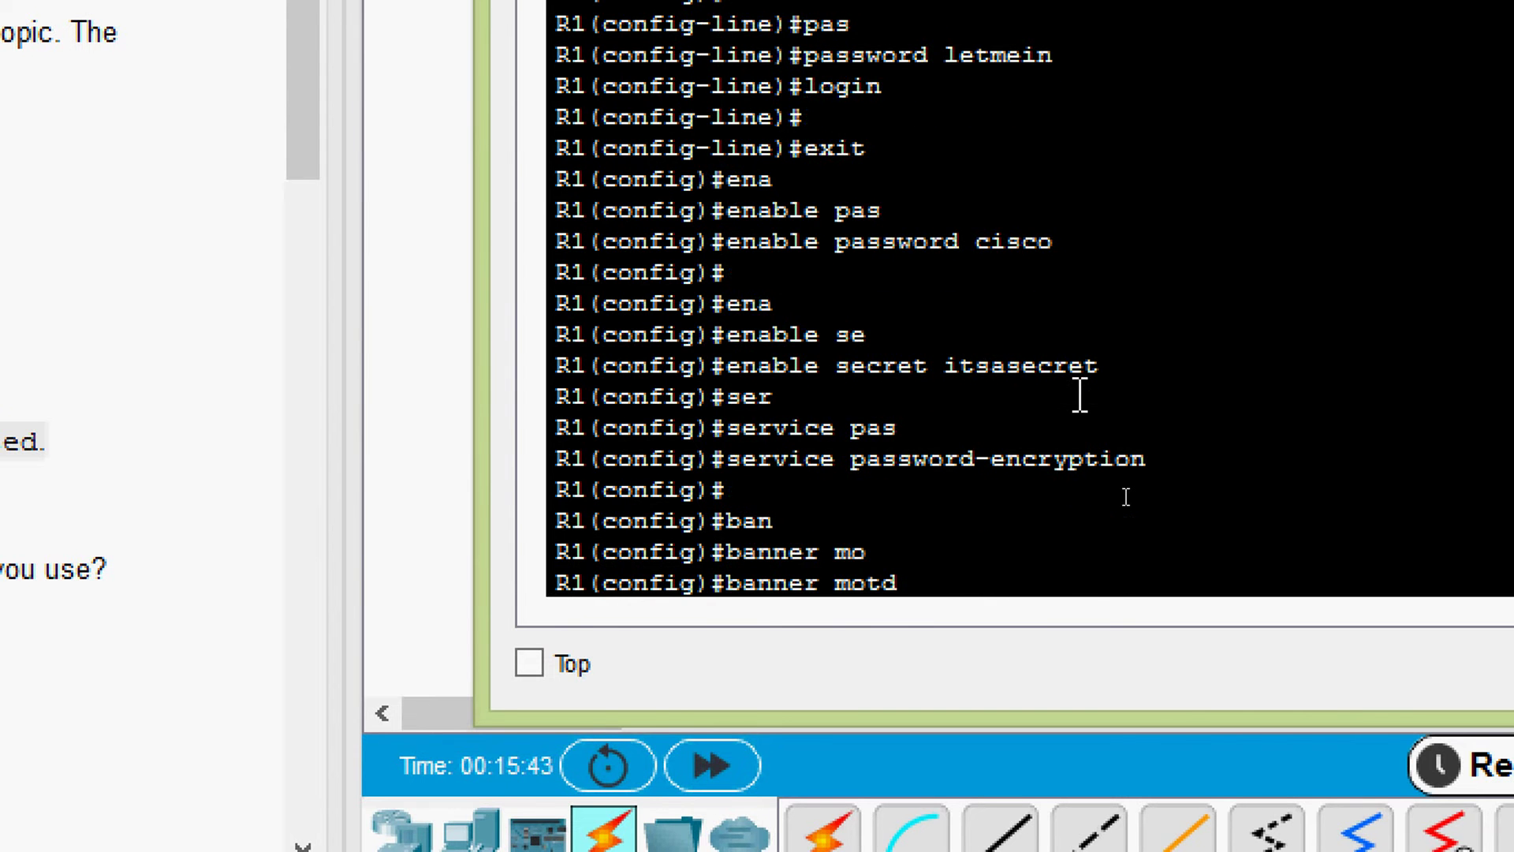
pyautogui.write('$')
pyautogui.rightClick(1000, 593)
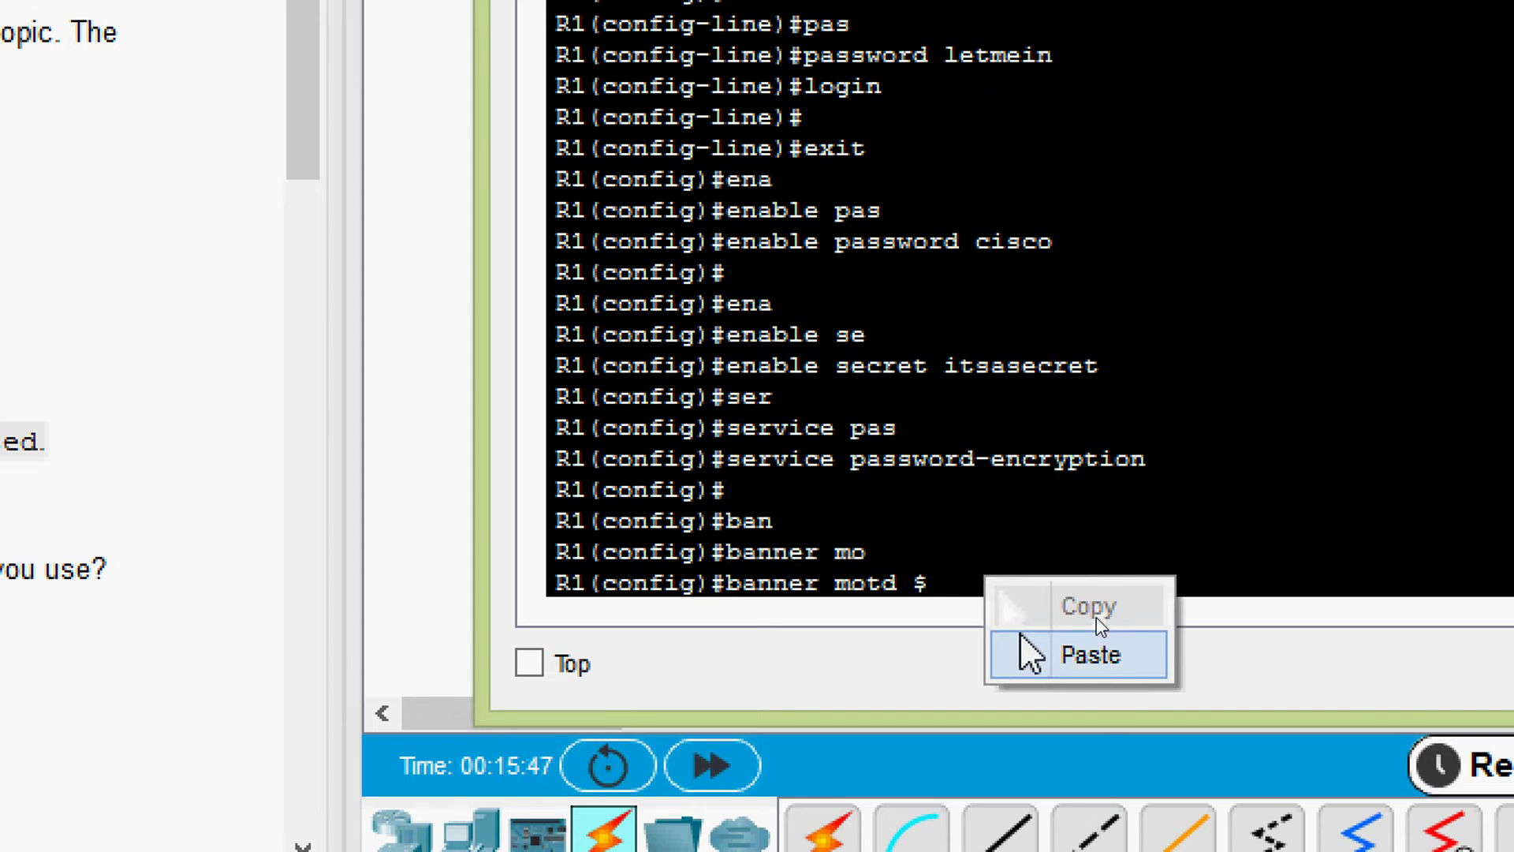
pyautogui.click(1025, 655)
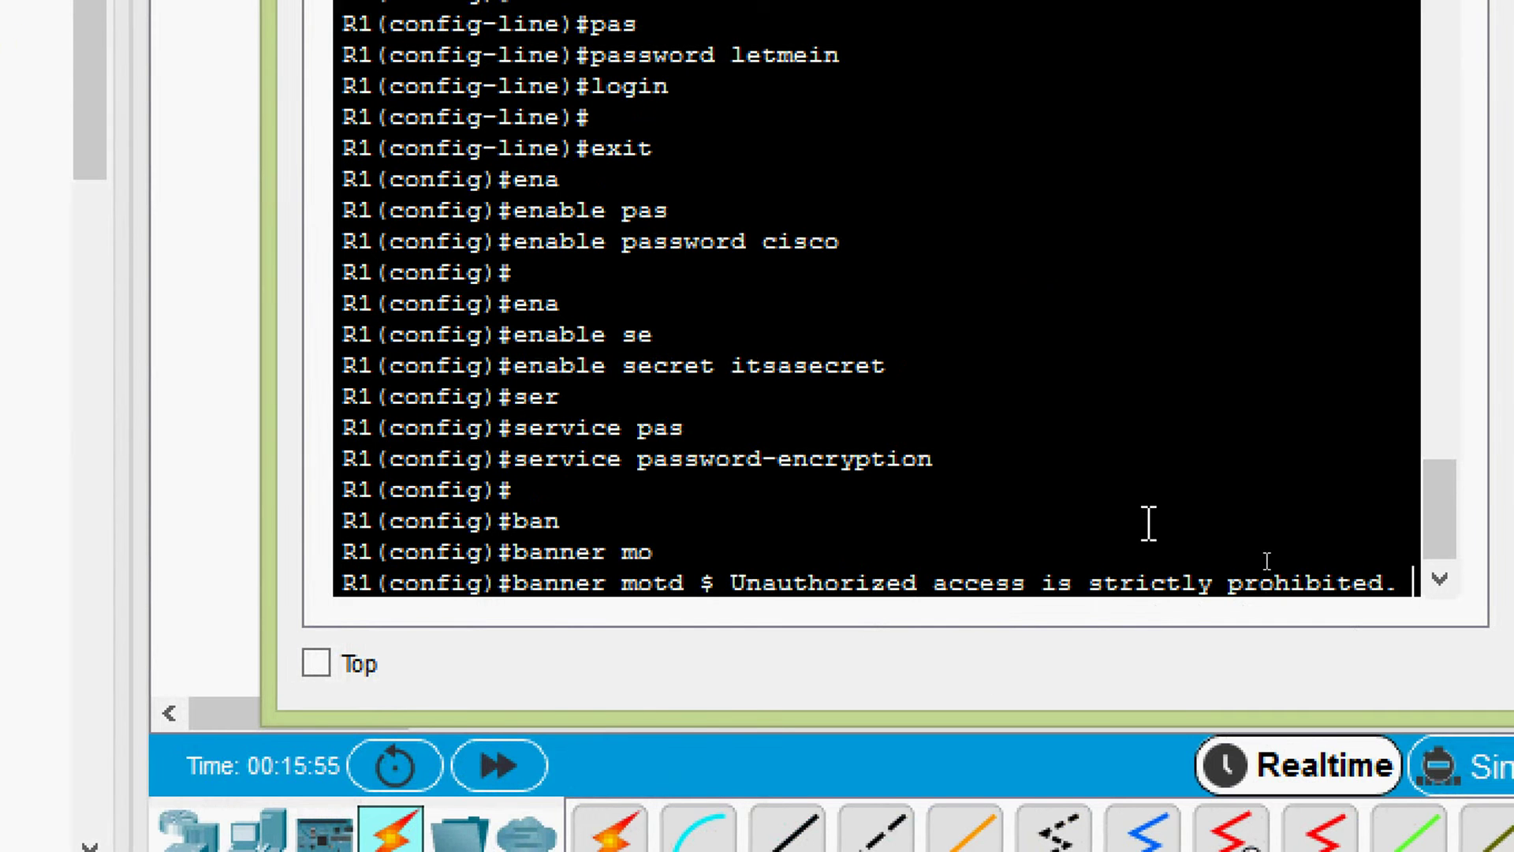
pyautogui.write('$')
pyautogui.press('Return')
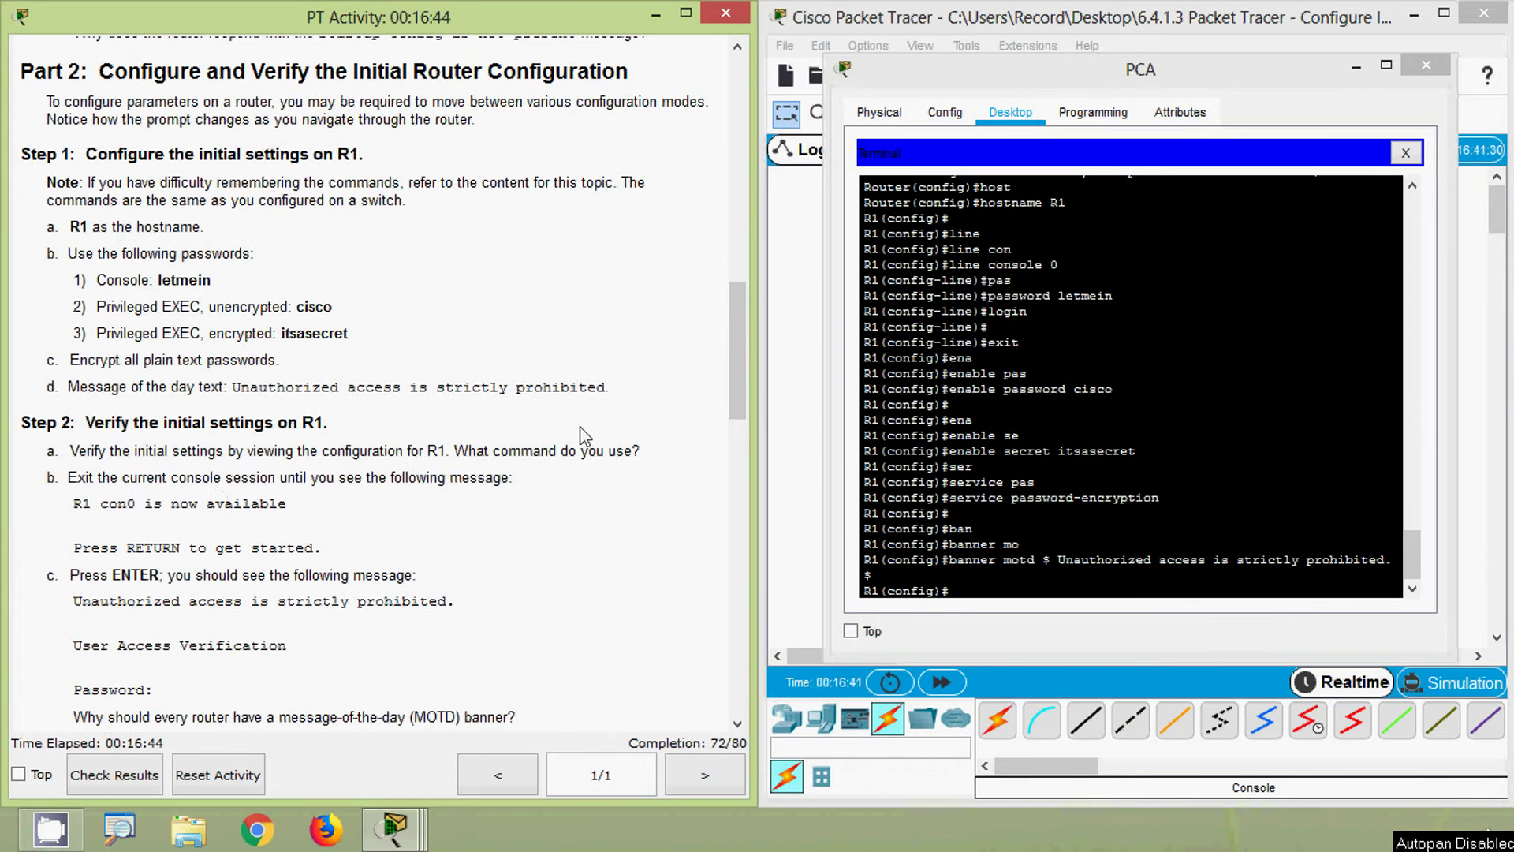
pyautogui.scroll(-1, 79, 515)
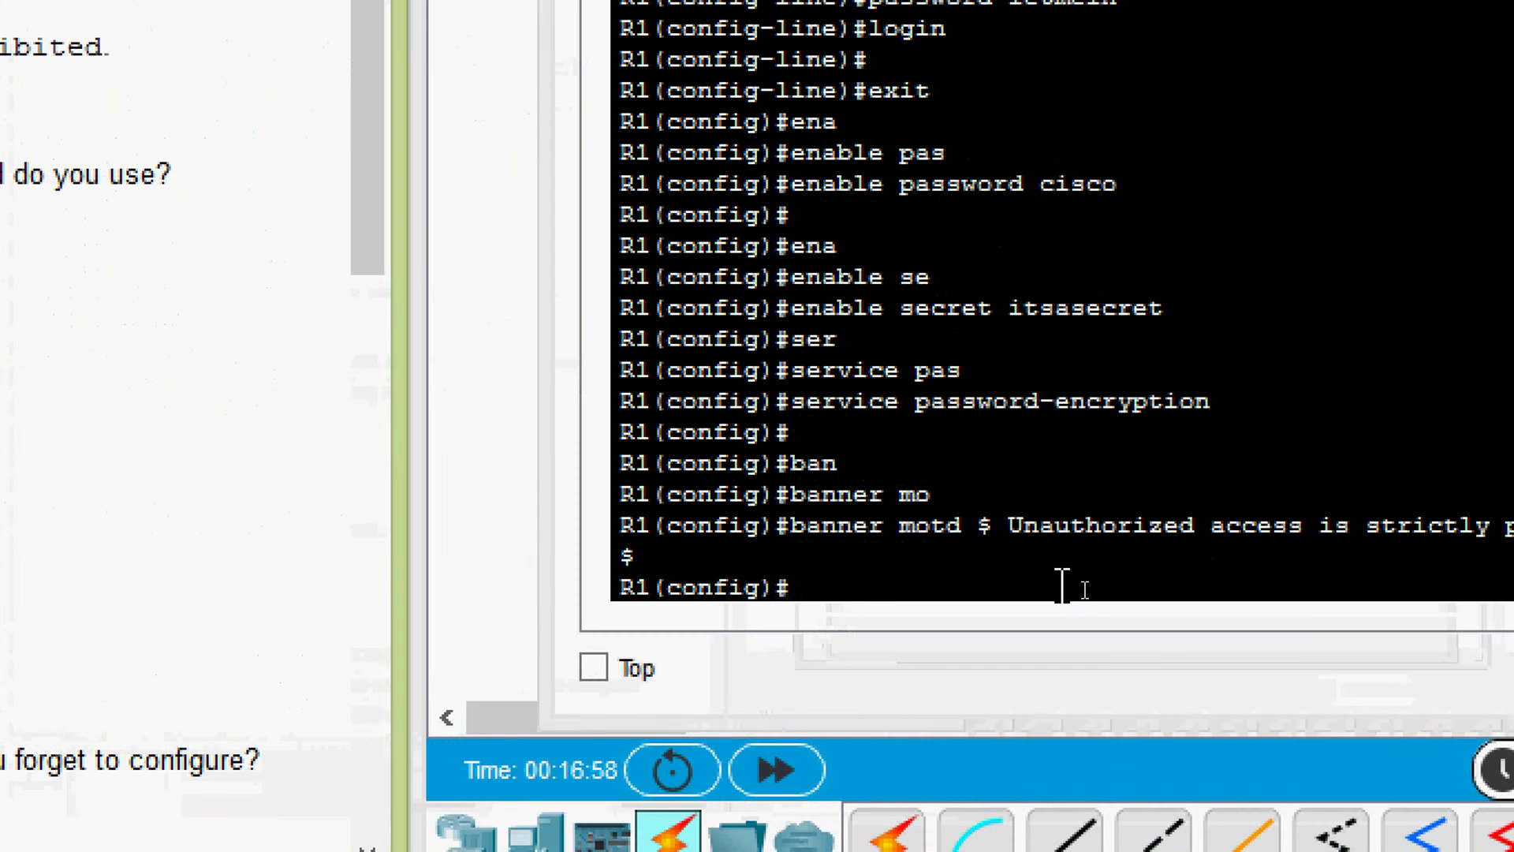
pyautogui.click(1063, 585)
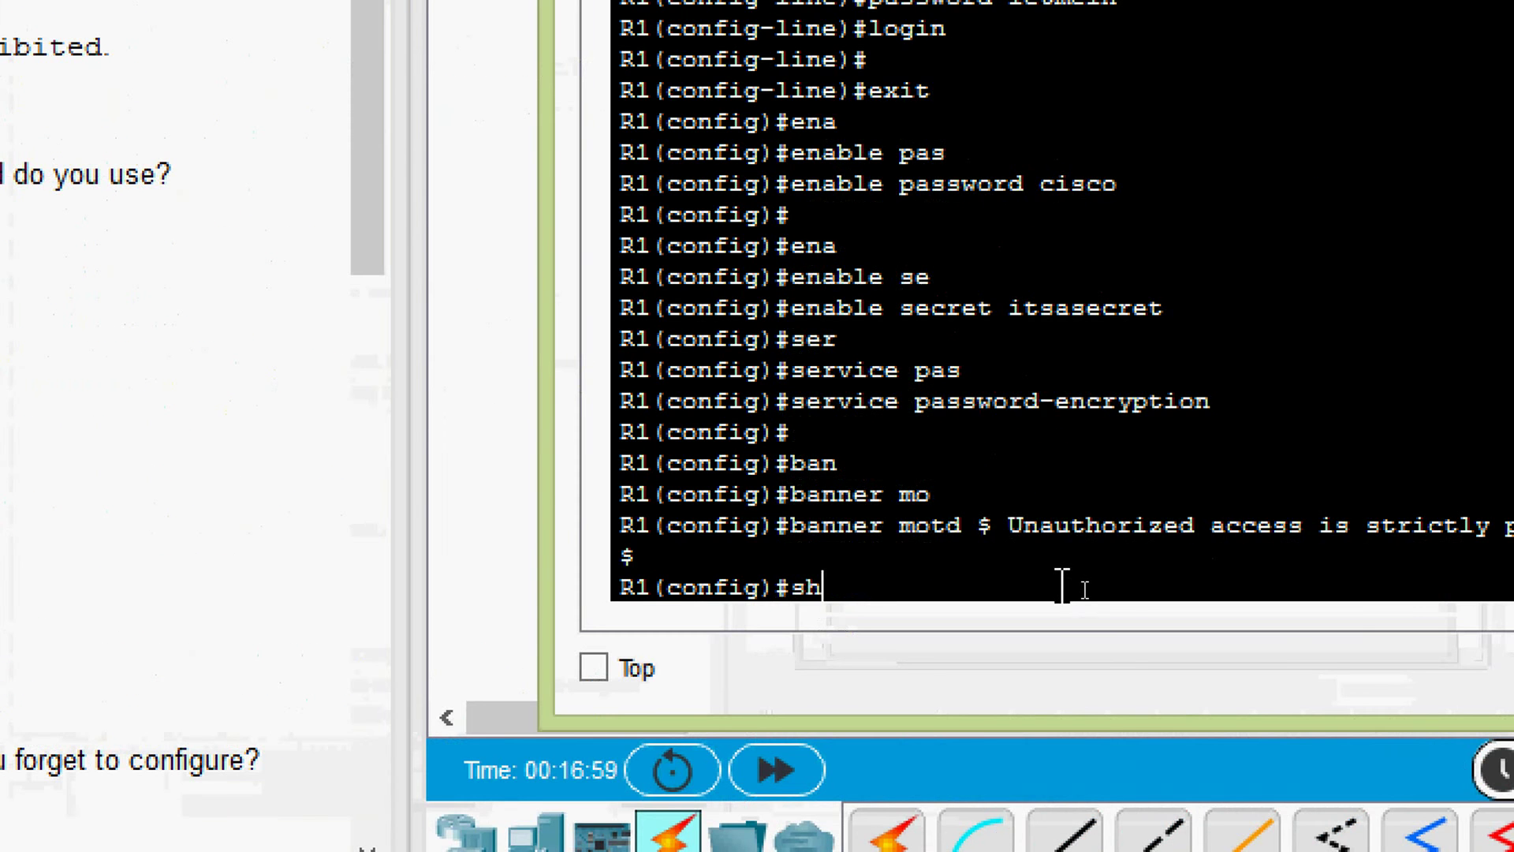
# - Exit configuration mode, show the running-config and highlight hostname R1 and the enable lines
pyautogui.write('sh')
pyautogui.press('Tab')
pyautogui.press('BackSpace')
pyautogui.press('BackSpace')
pyautogui.write('exi')
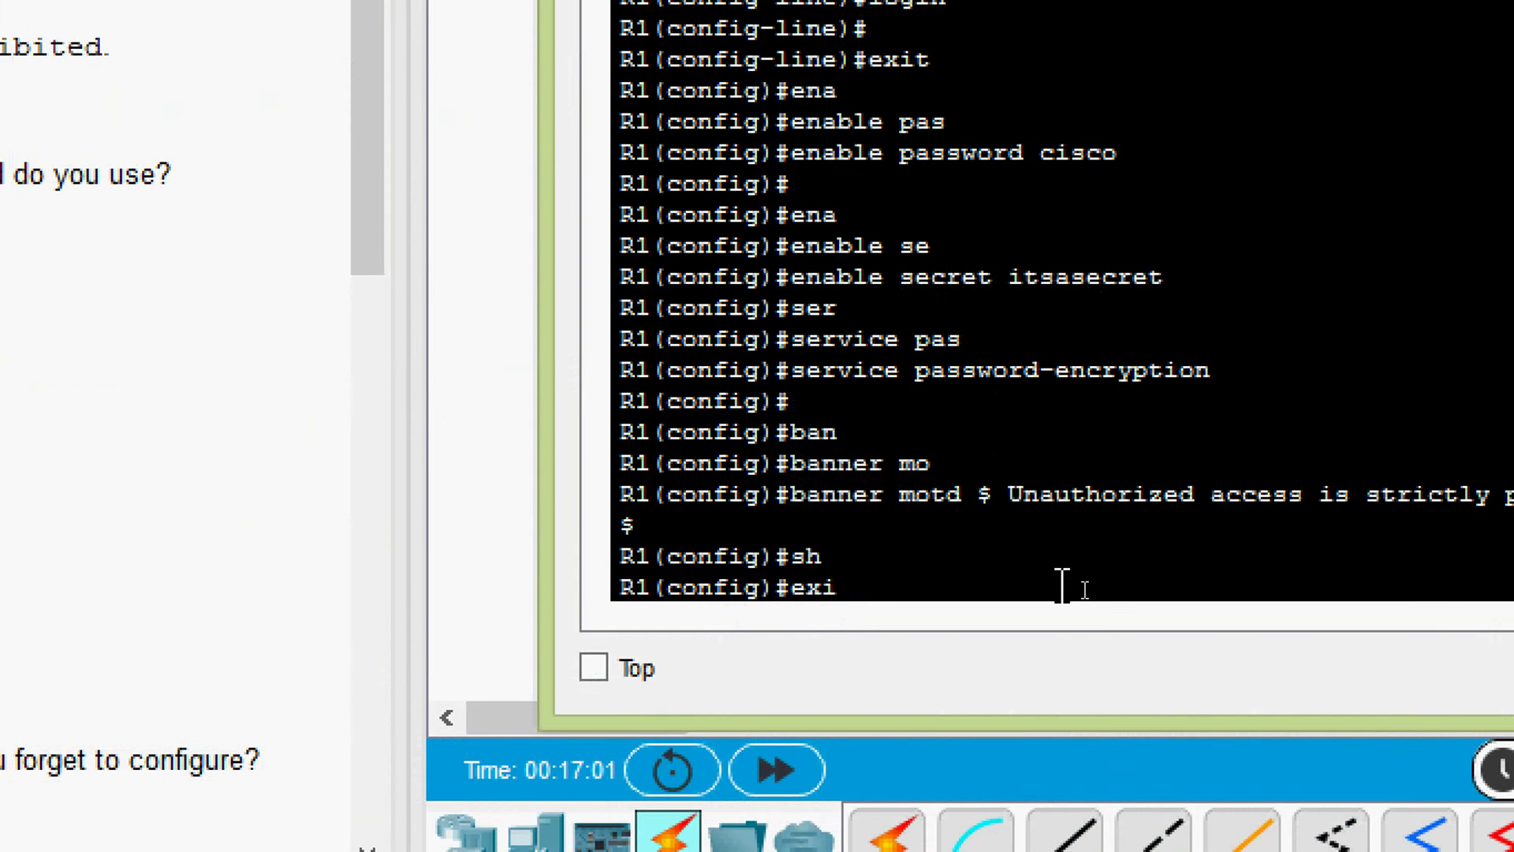
pyautogui.write('t')
pyautogui.press('Return')
pyautogui.press('Return')
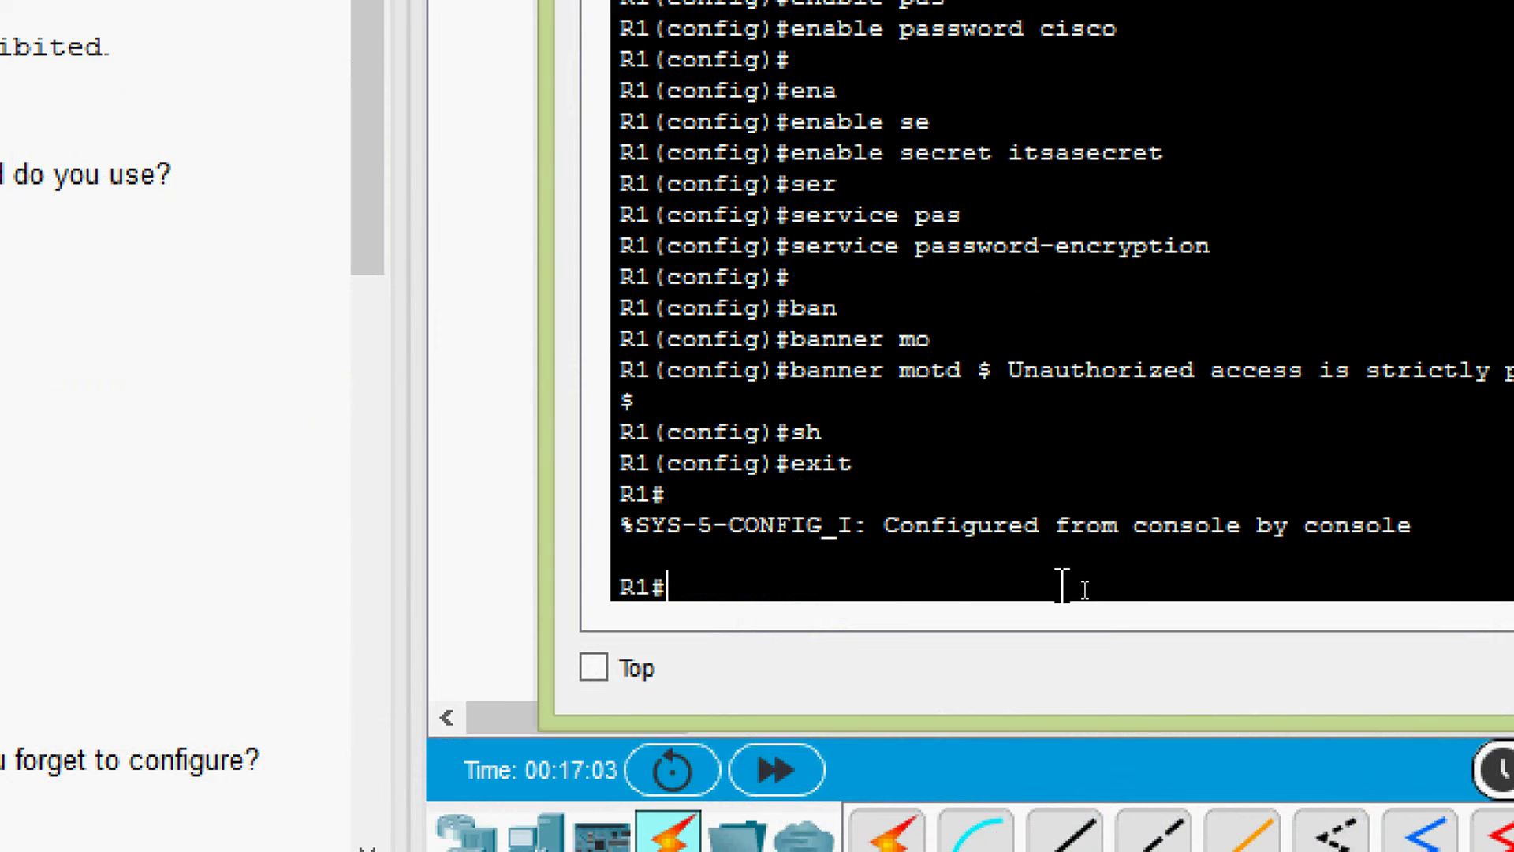
pyautogui.write('sh')
pyautogui.press('Tab')
pyautogui.write('ru')
pyautogui.press('Tab')
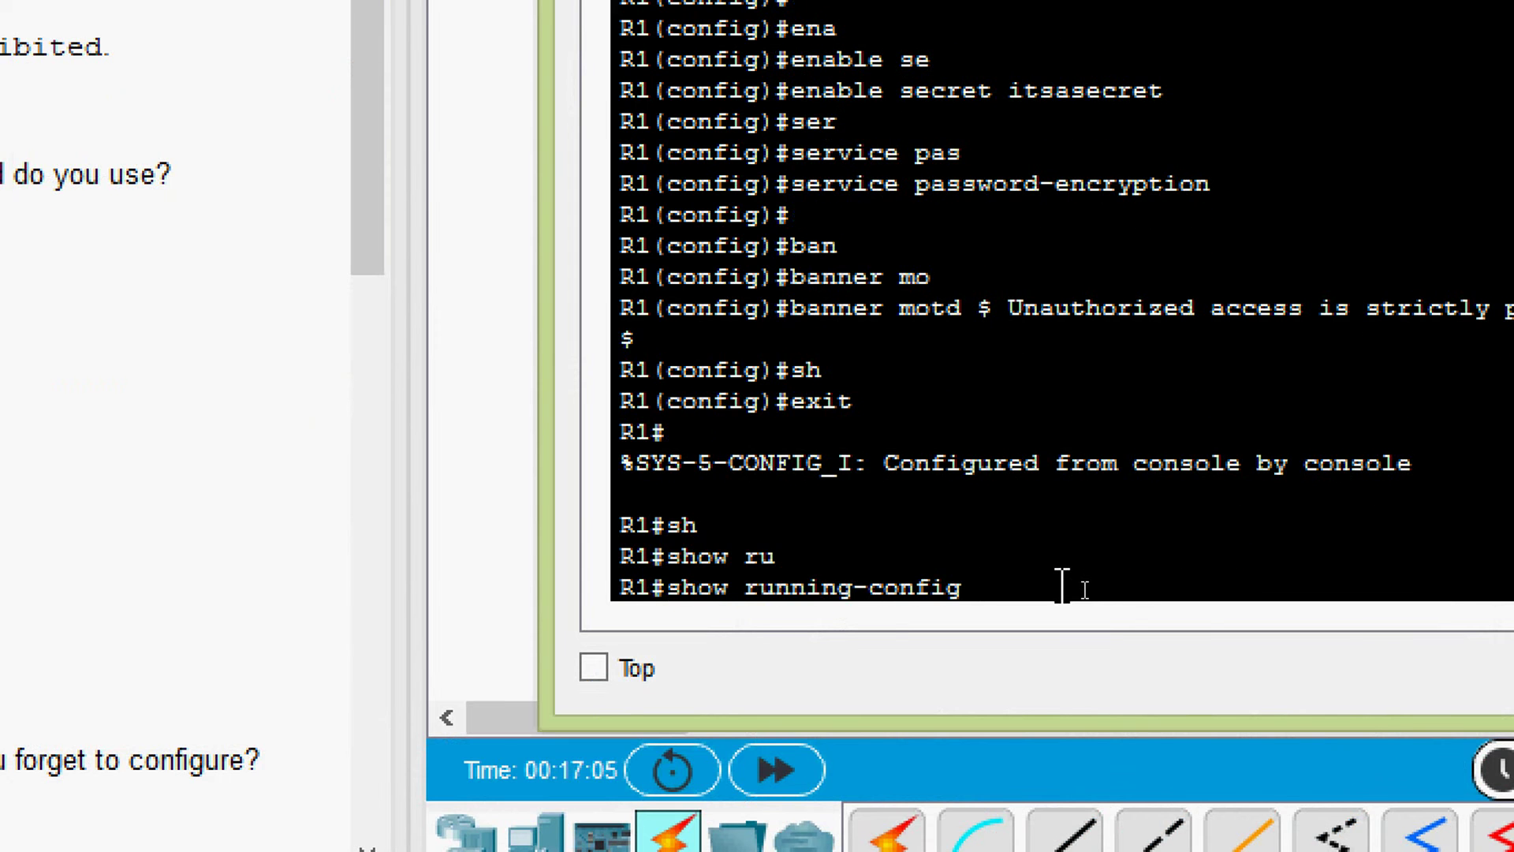
pyautogui.press('Return')
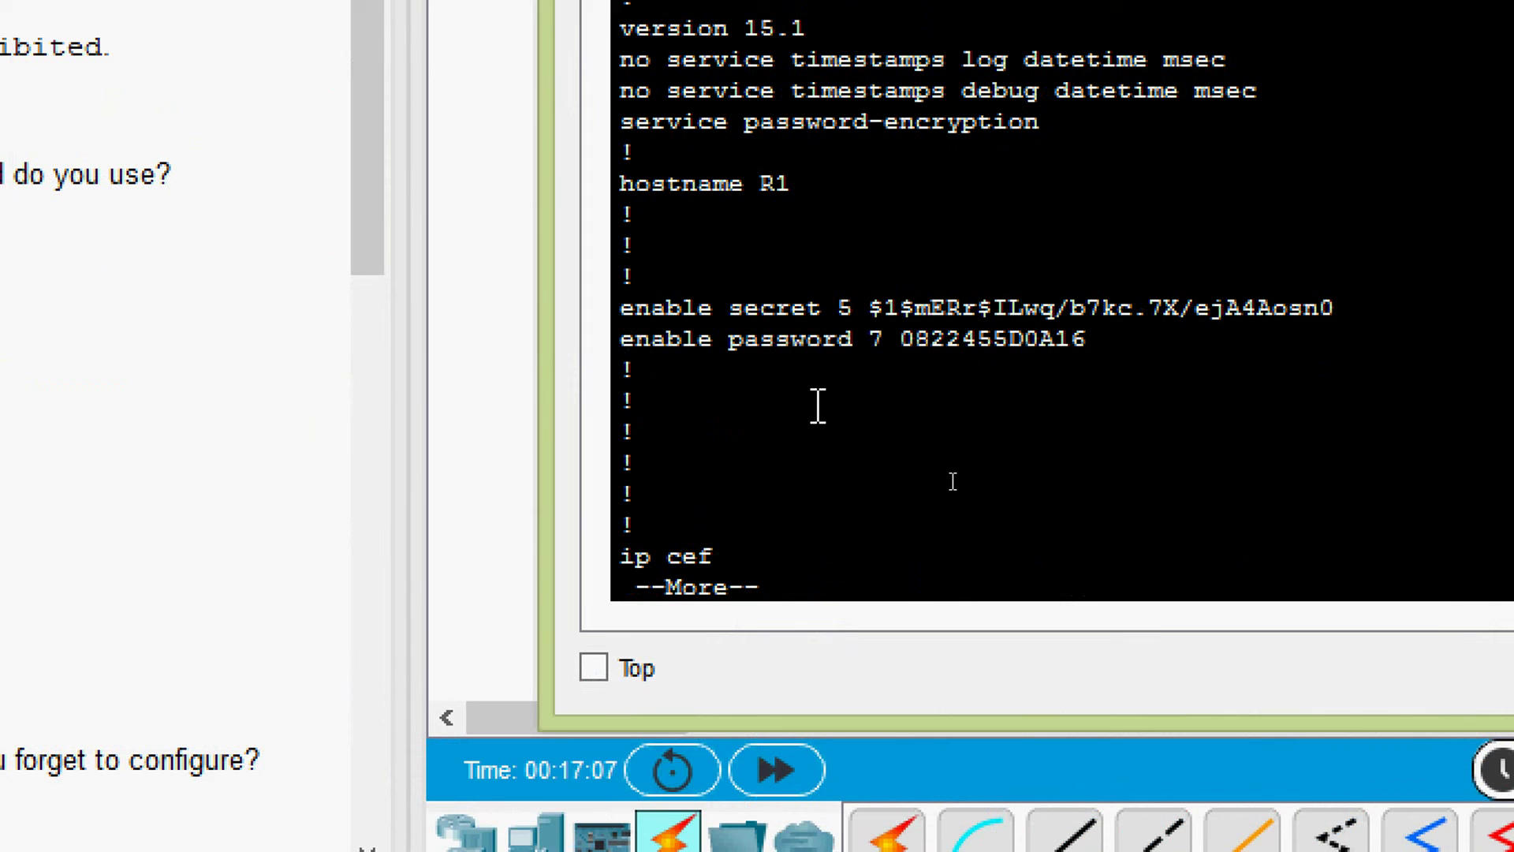
pyautogui.moveTo(792, 185); pyautogui.dragTo(618, 188)
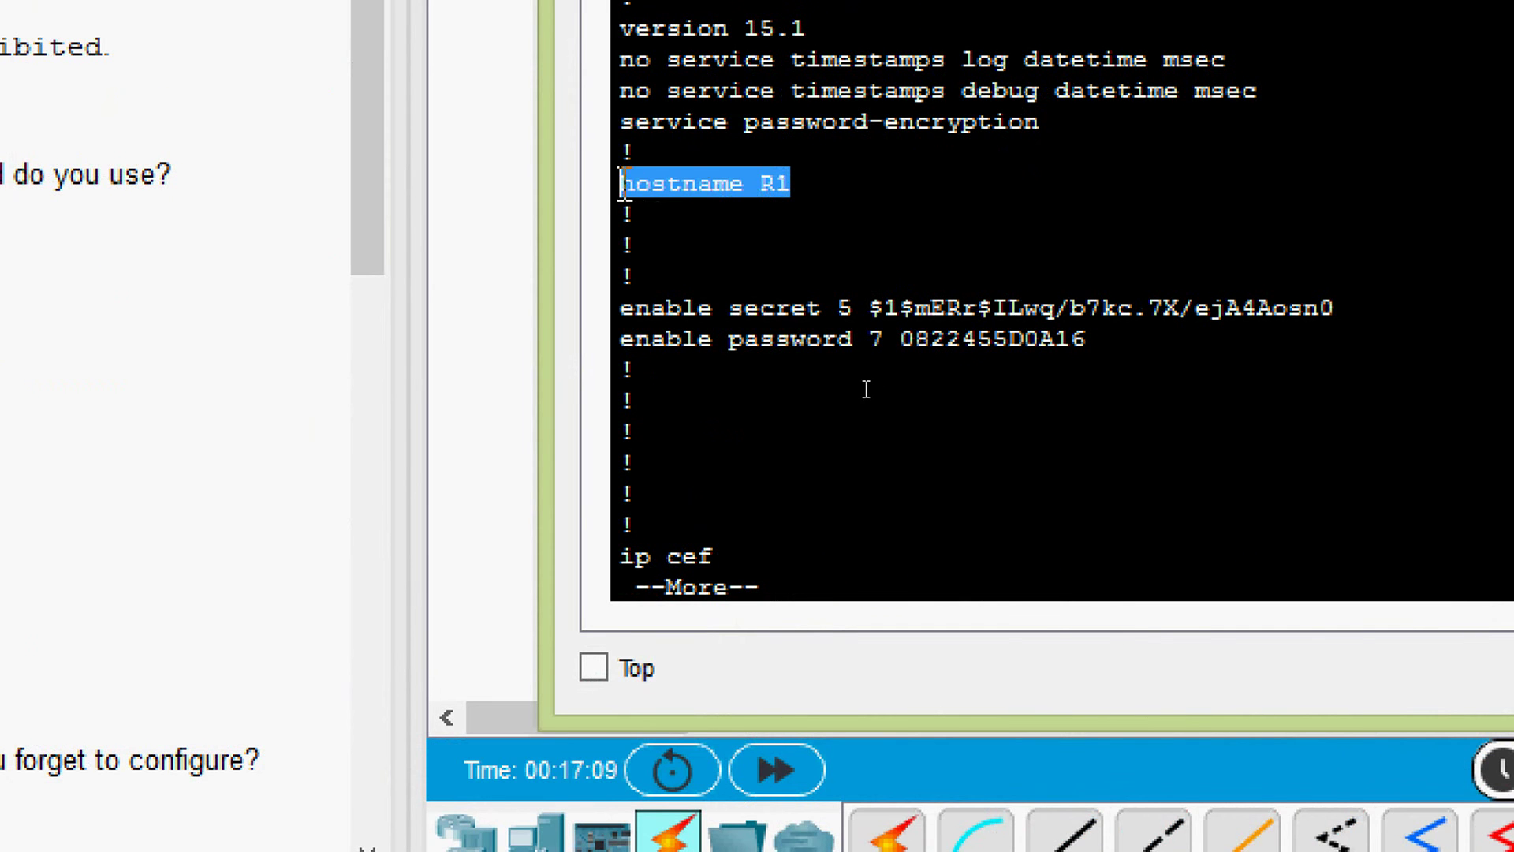
pyautogui.moveTo(621, 307); pyautogui.dragTo(867, 347)
pyautogui.click(846, 402)
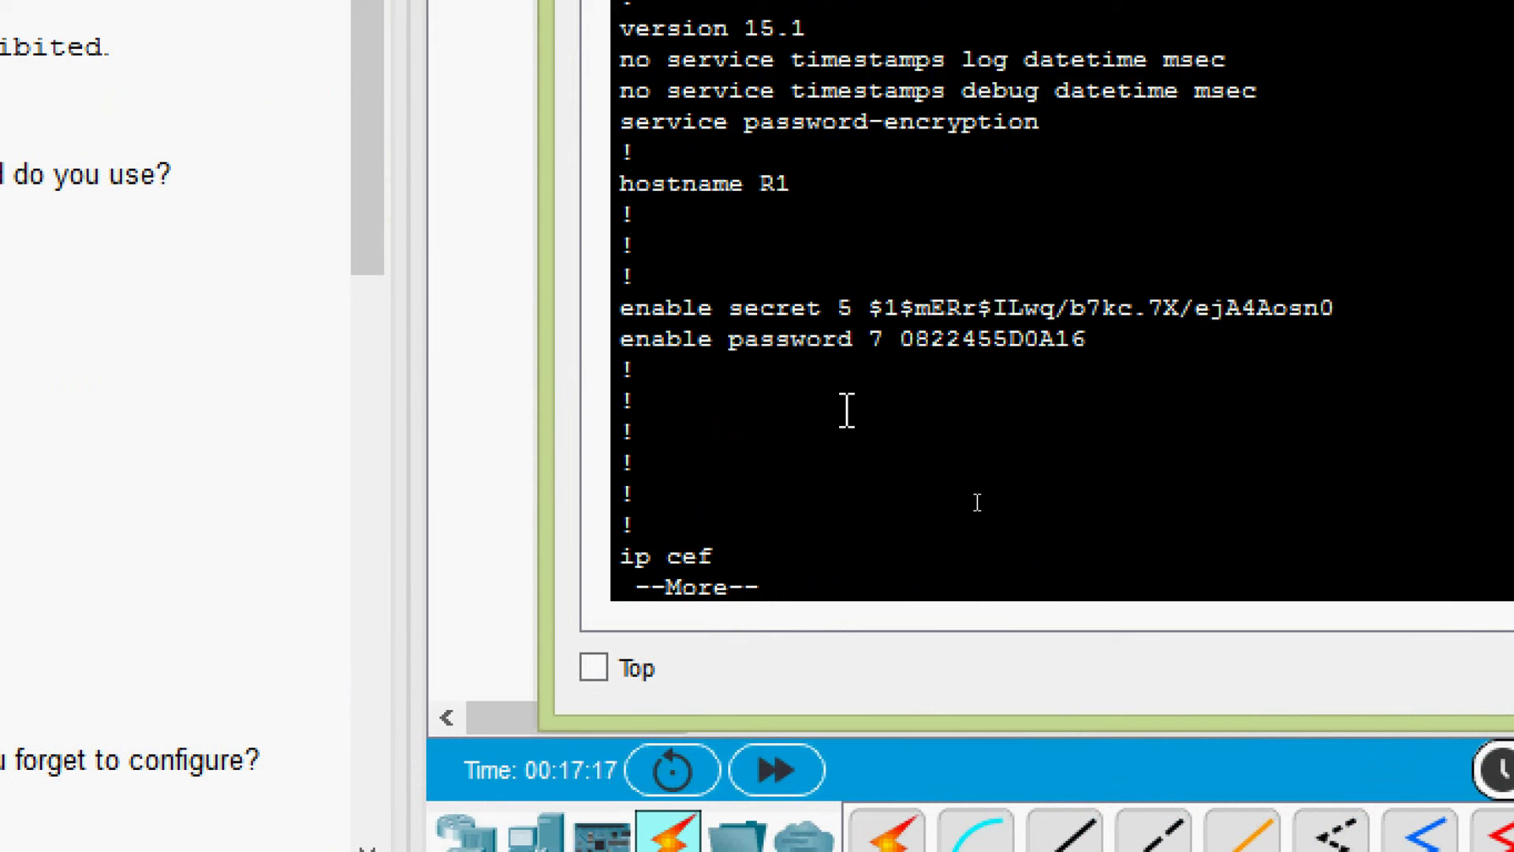
# - Page to the line con 0 section and highlight its login and encrypted password
pyautogui.press('space')
pyautogui.press('space')
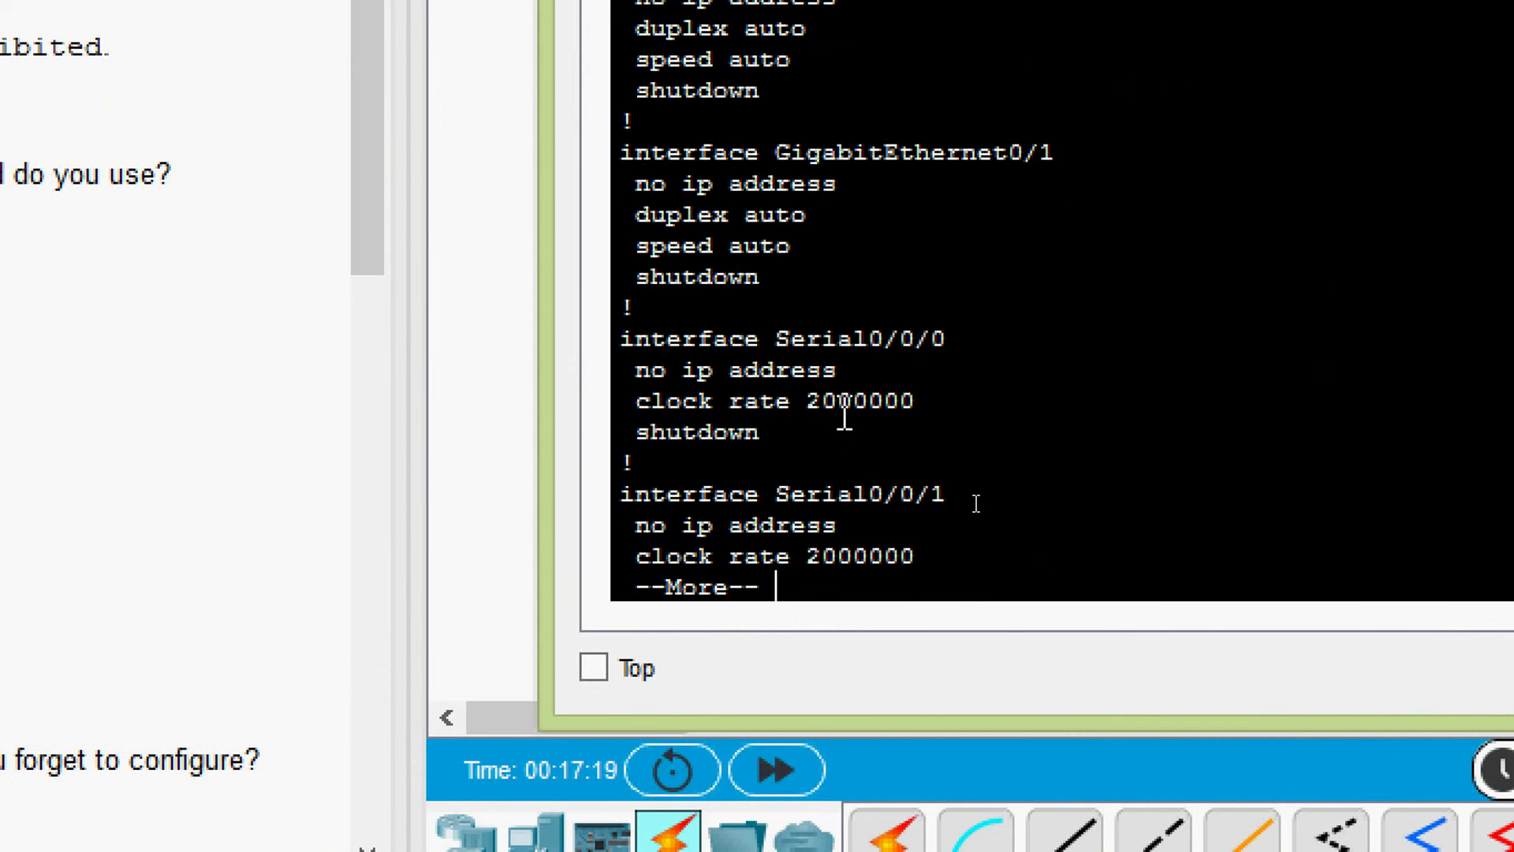
pyautogui.press('space')
pyautogui.press('space')
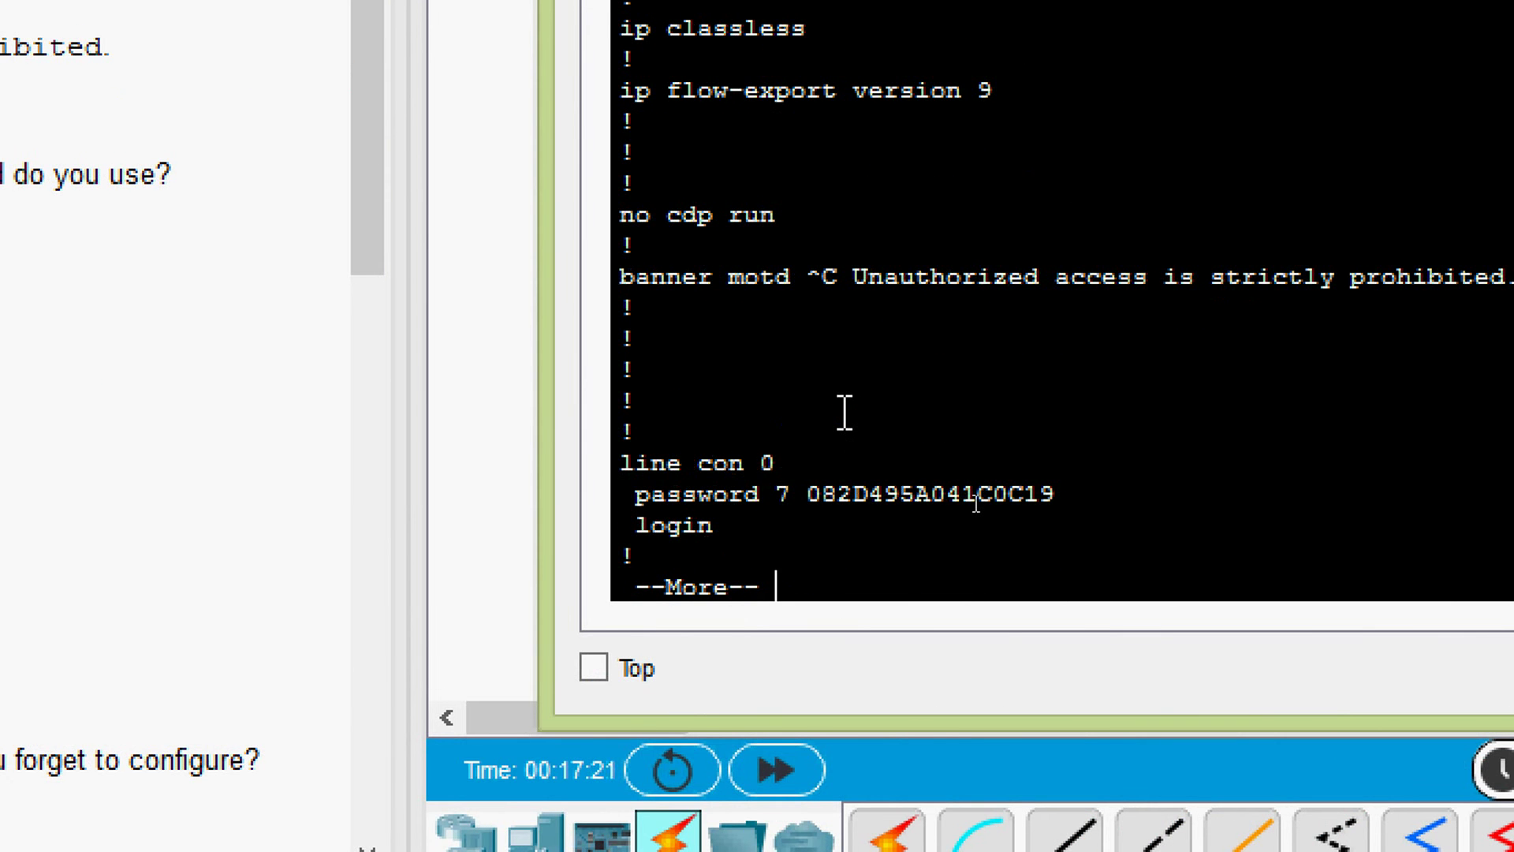
pyautogui.press('space')
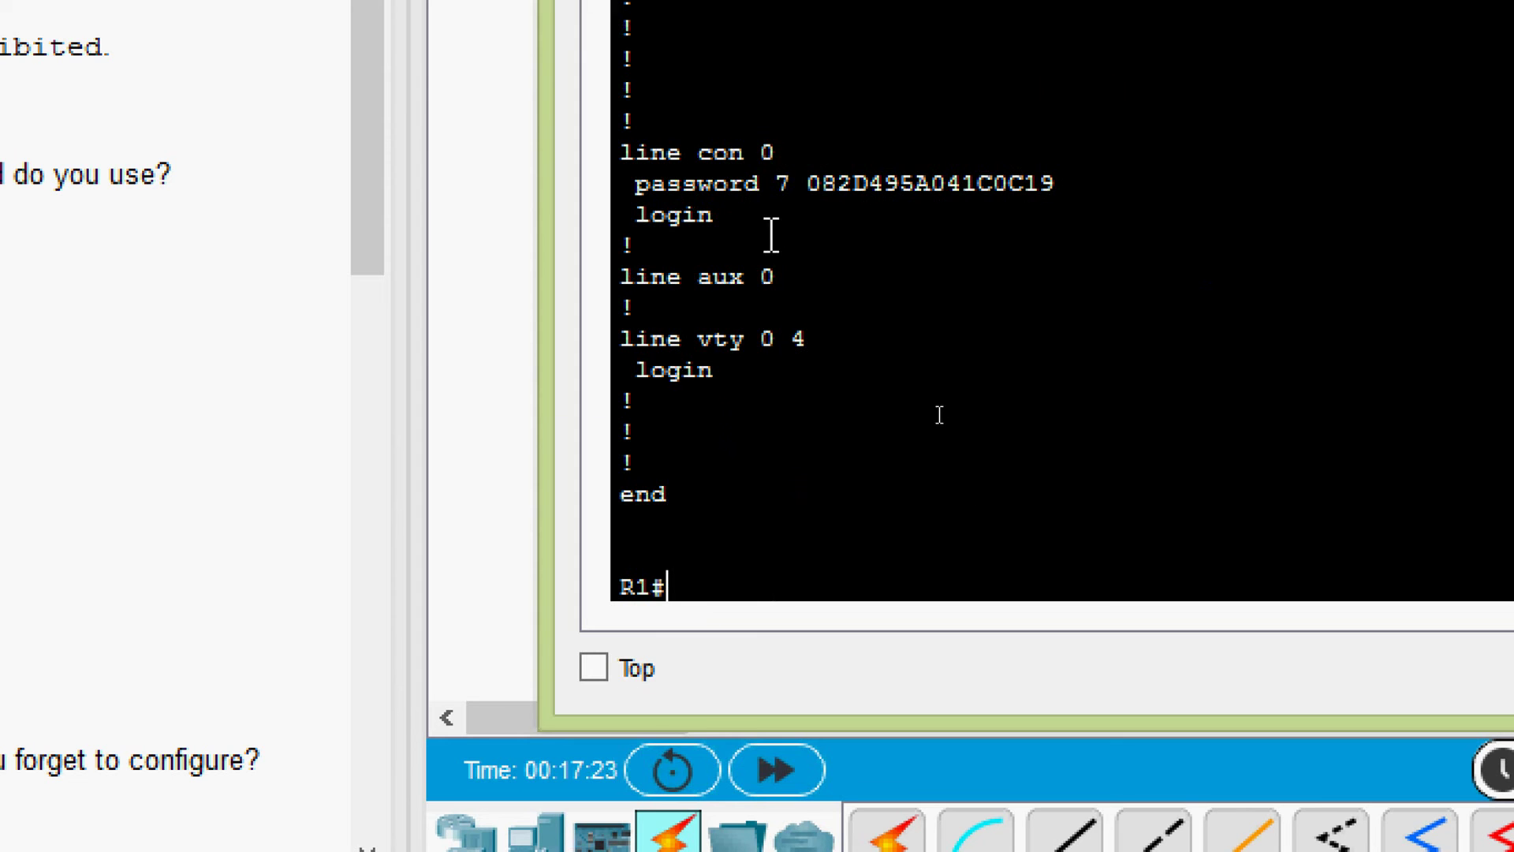
pyautogui.moveTo(717, 221); pyautogui.dragTo(599, 154)
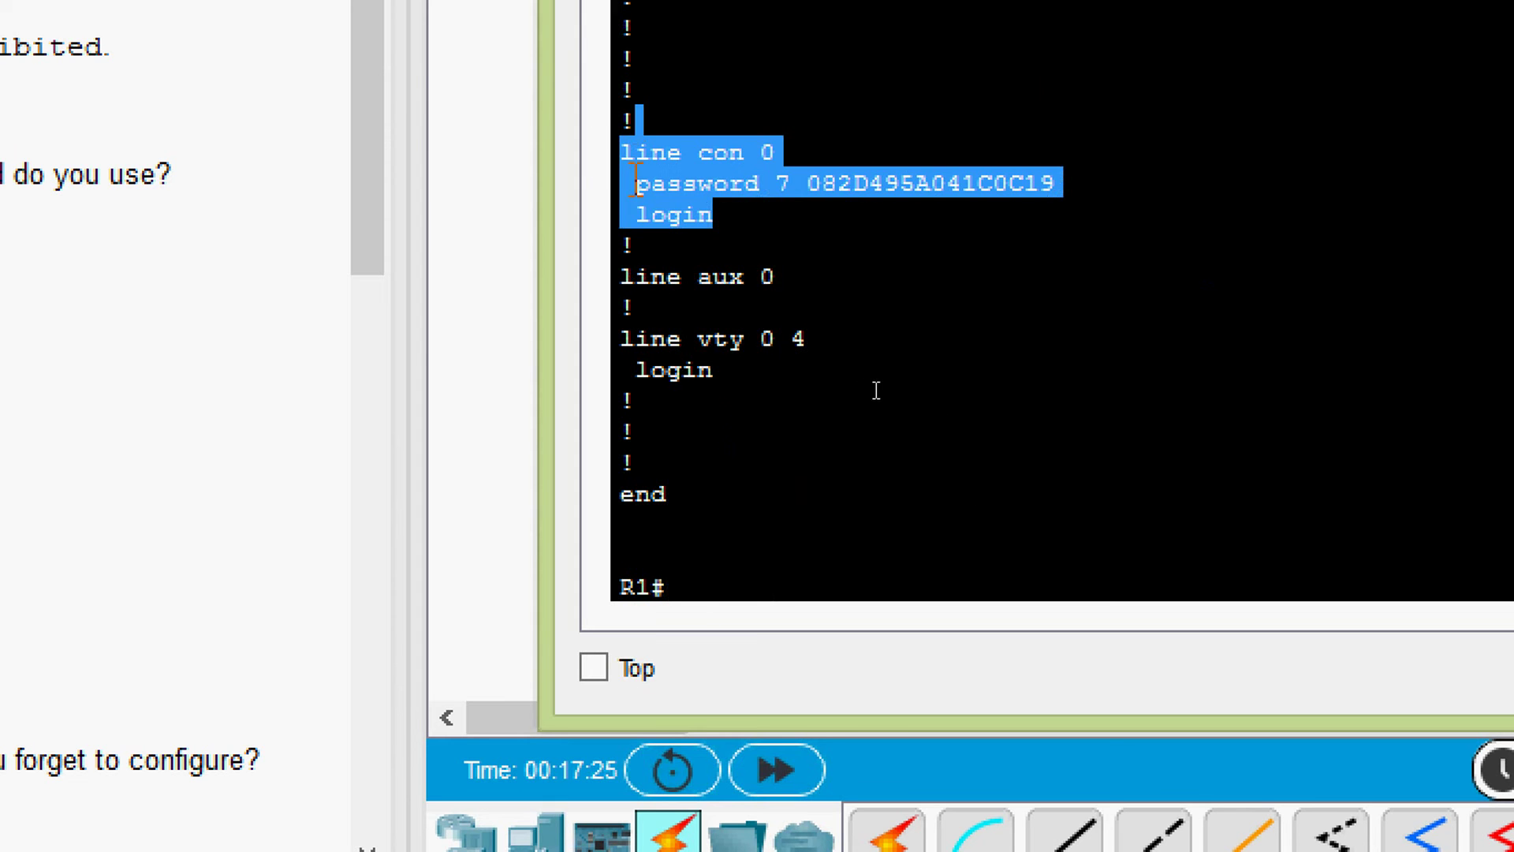
pyautogui.click(631, 180)
pyautogui.moveTo(714, 214); pyautogui.dragTo(616, 214)
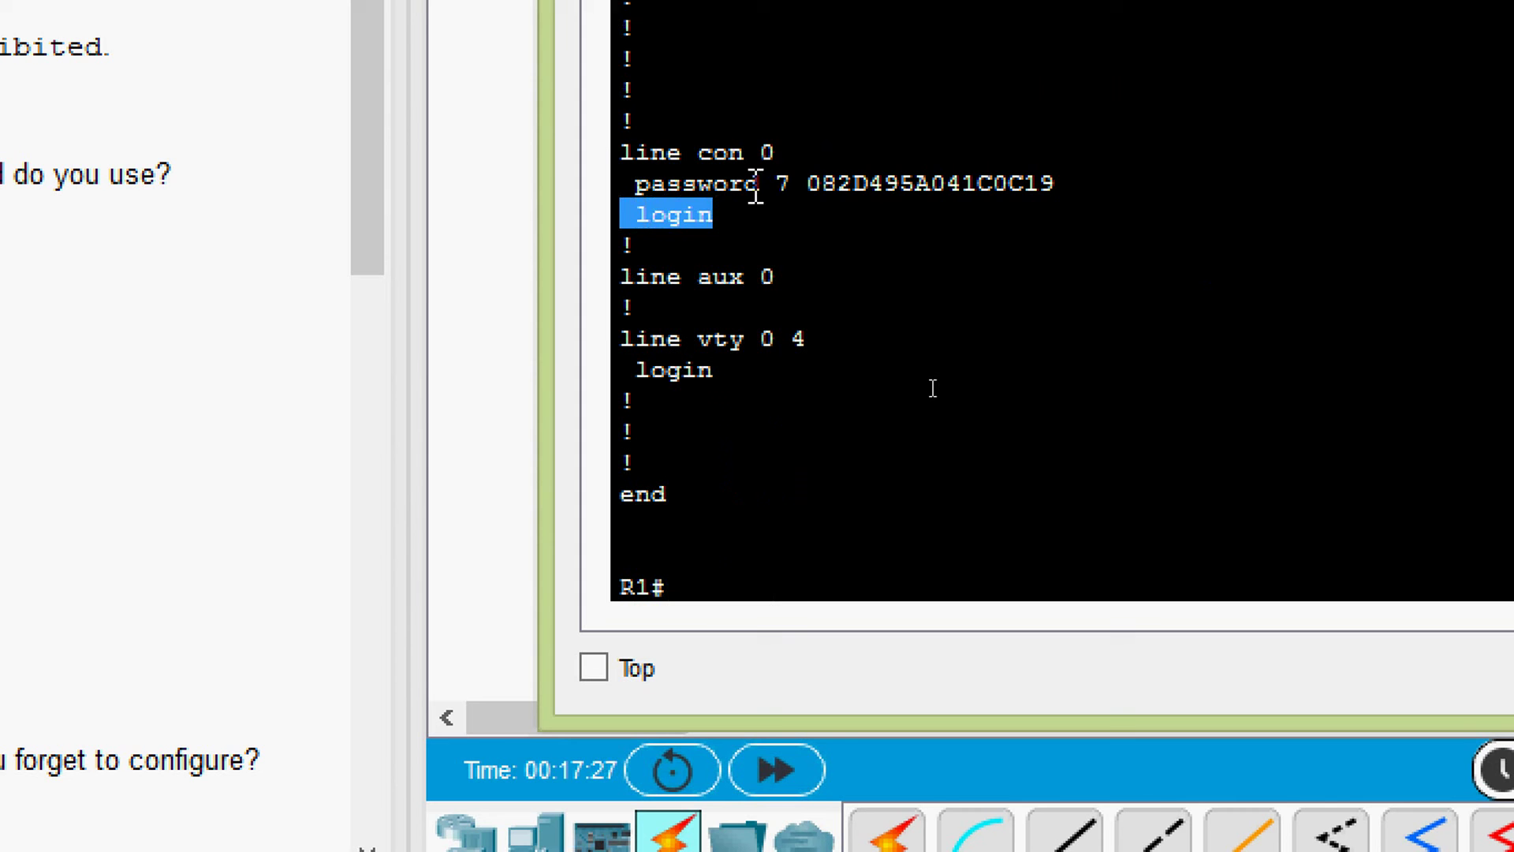
pyautogui.moveTo(775, 183); pyautogui.dragTo(1065, 230)
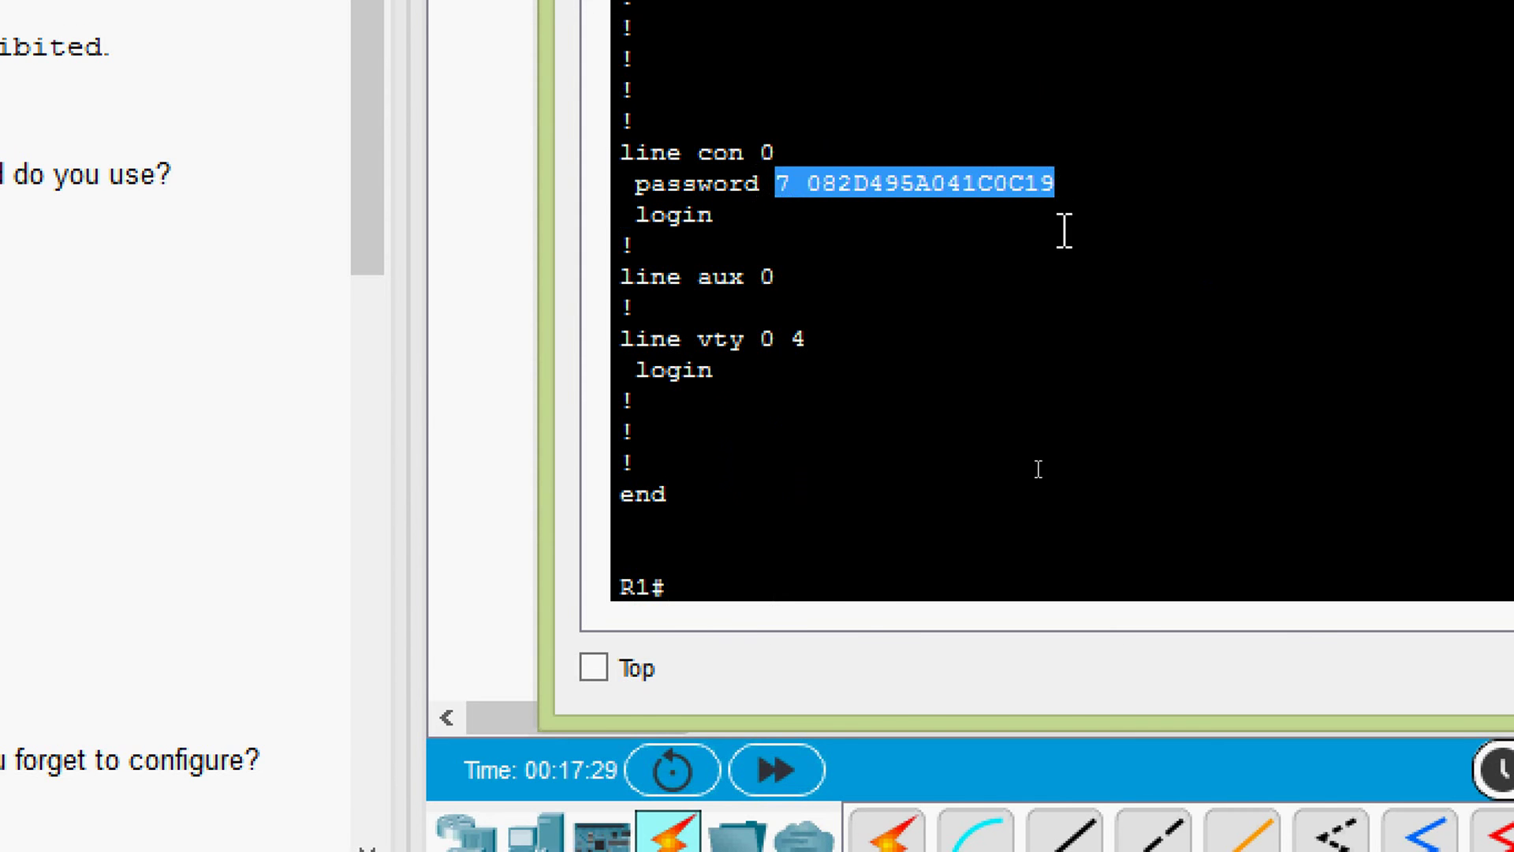
pyautogui.click(871, 422)
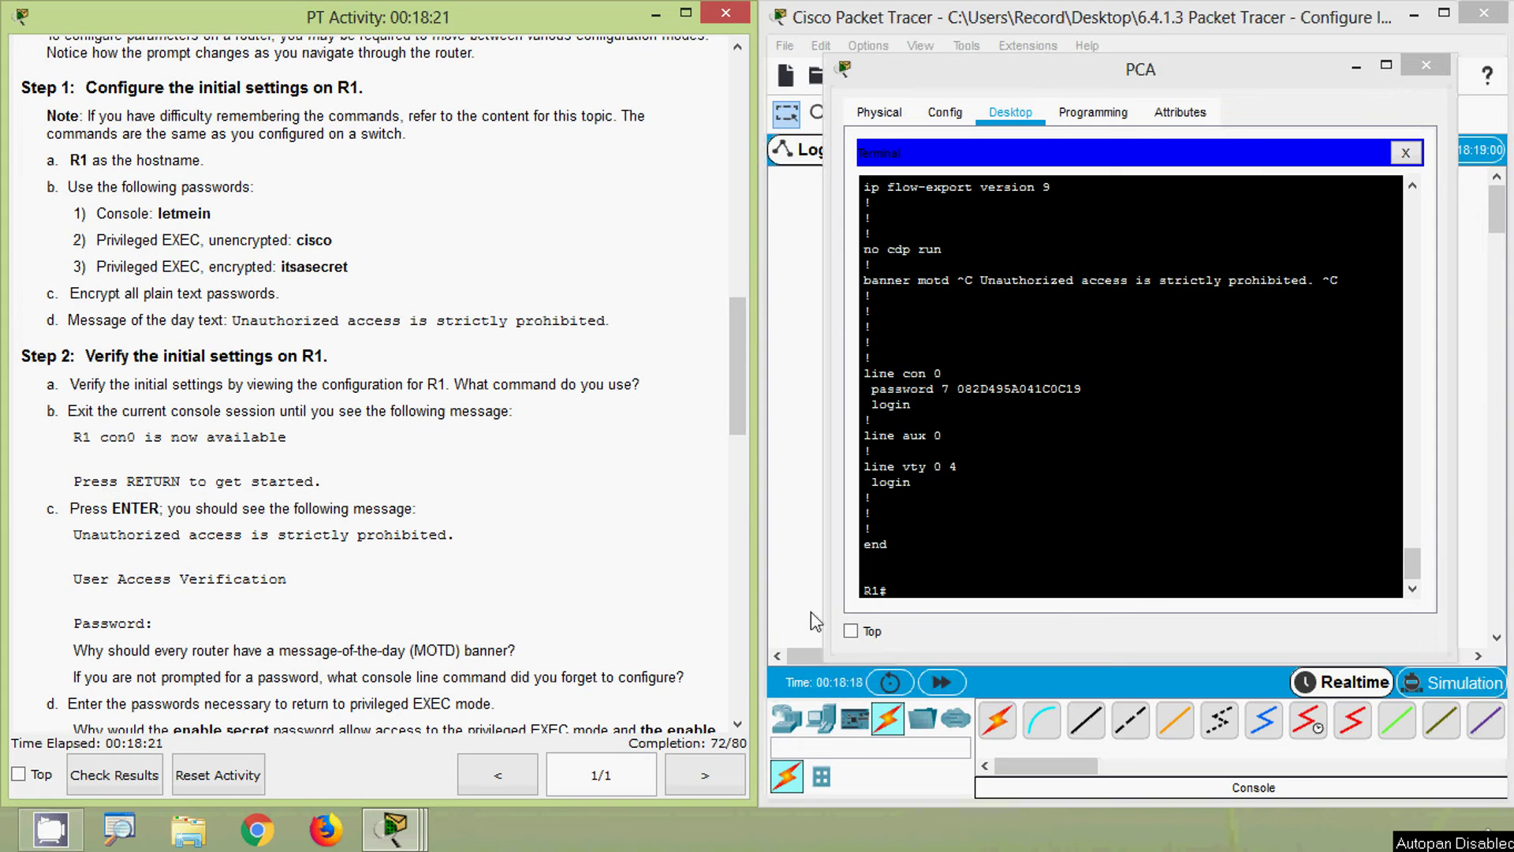
# - End the R1 console session with the exit command
pyautogui.click(942, 589)
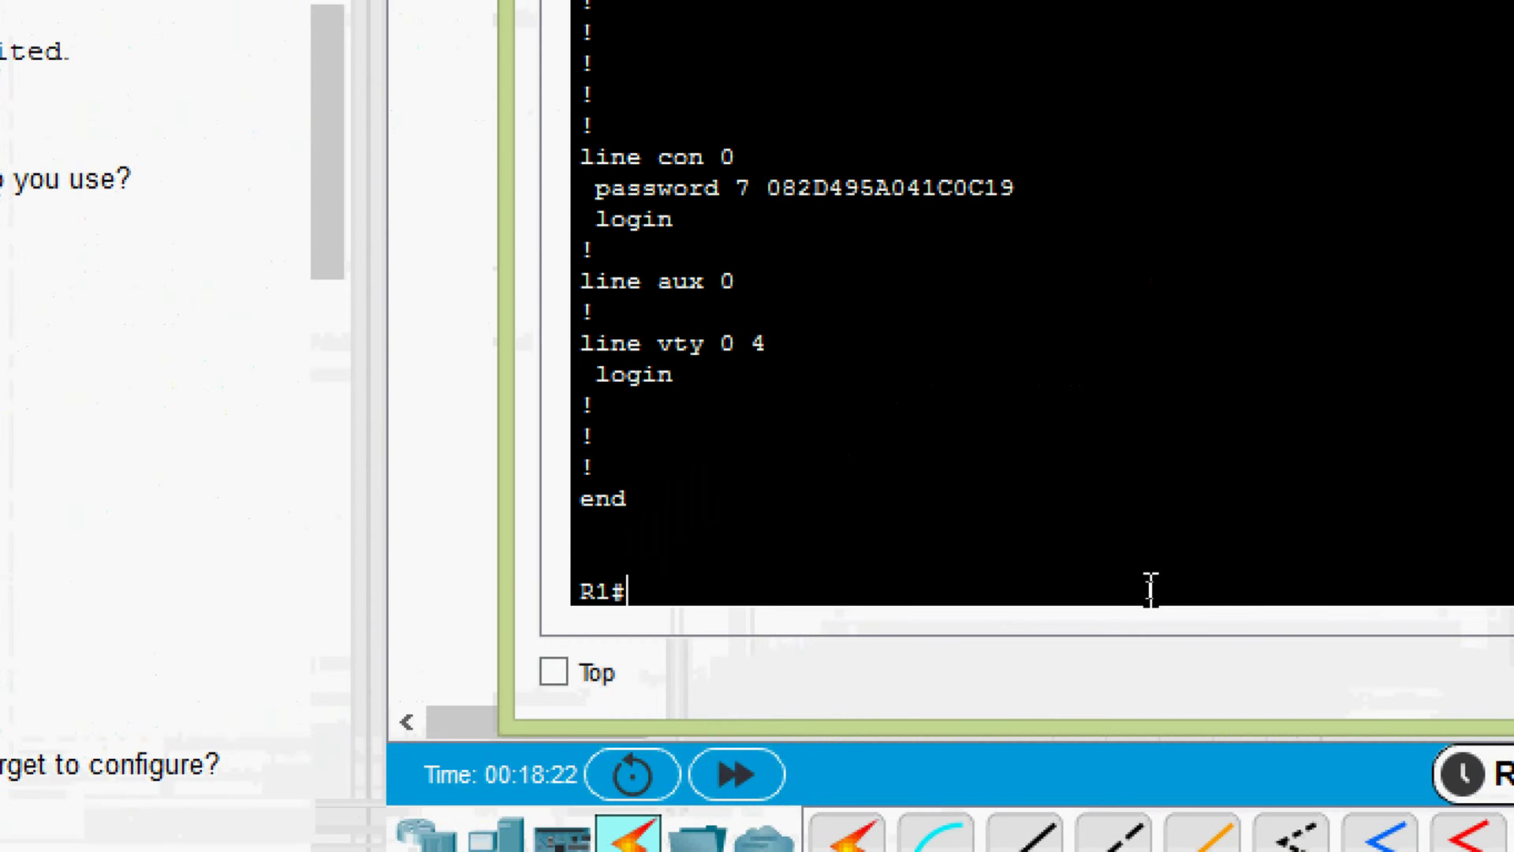
pyautogui.write('exit')
pyautogui.press('Return')
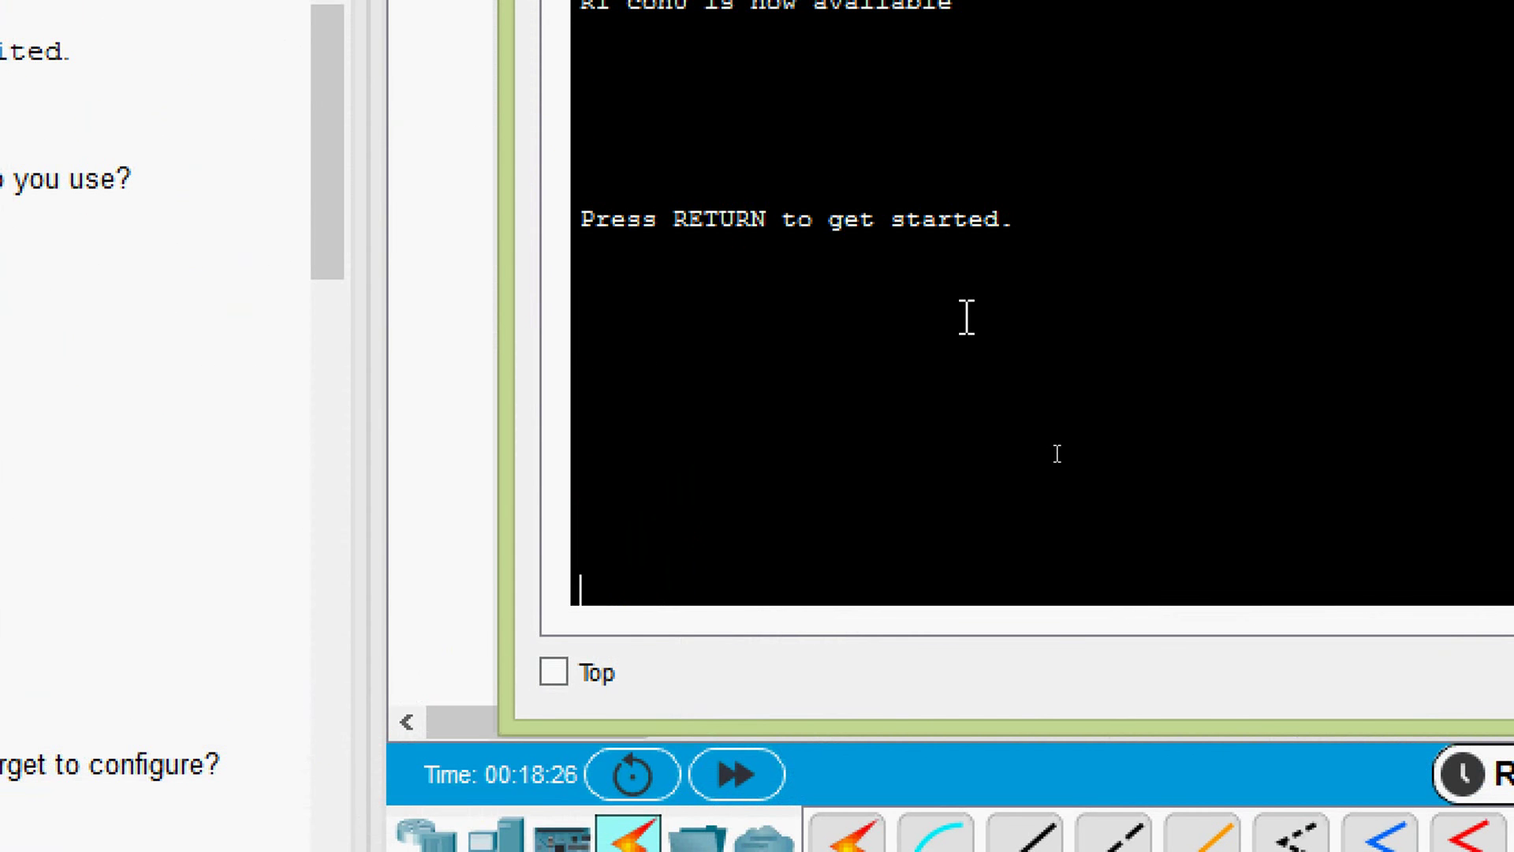
# - Start a new R1 session, check the MOTD banner, and log in with the console password
pyautogui.press('Return')
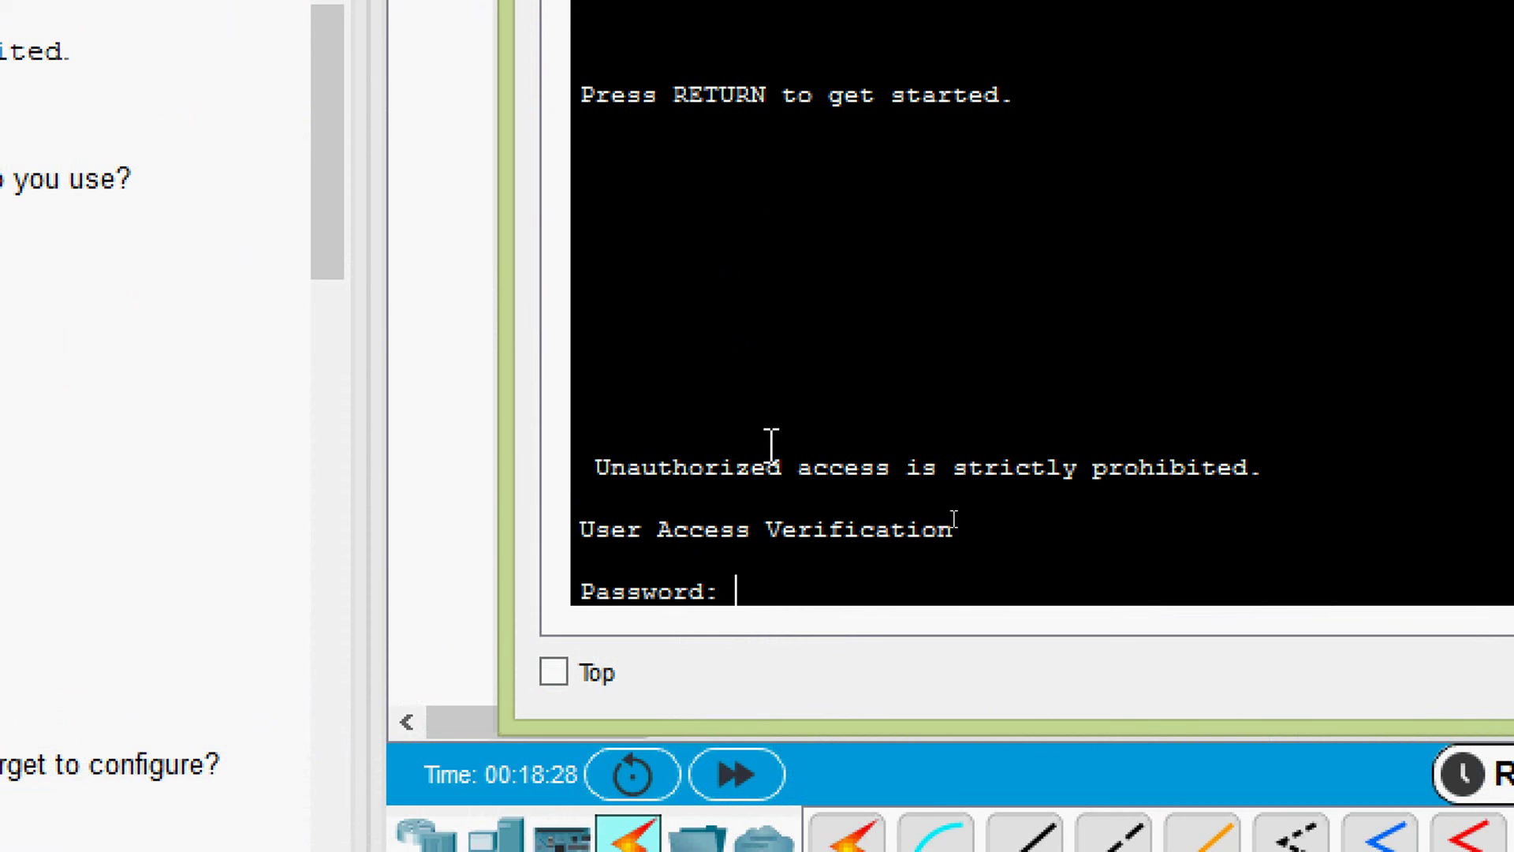
pyautogui.moveTo(599, 473); pyautogui.dragTo(1287, 473)
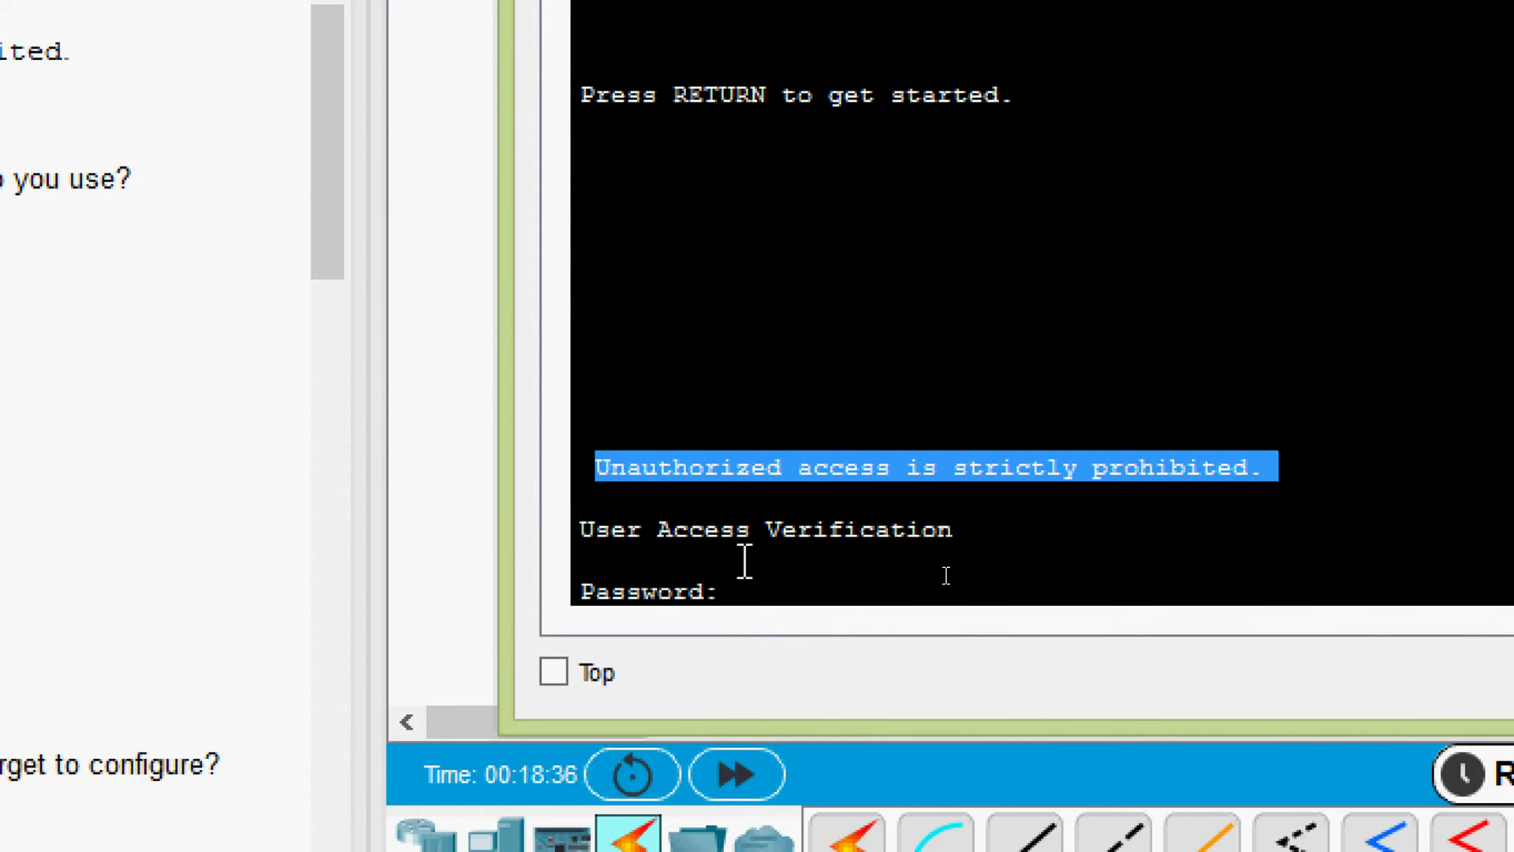
pyautogui.click(753, 589)
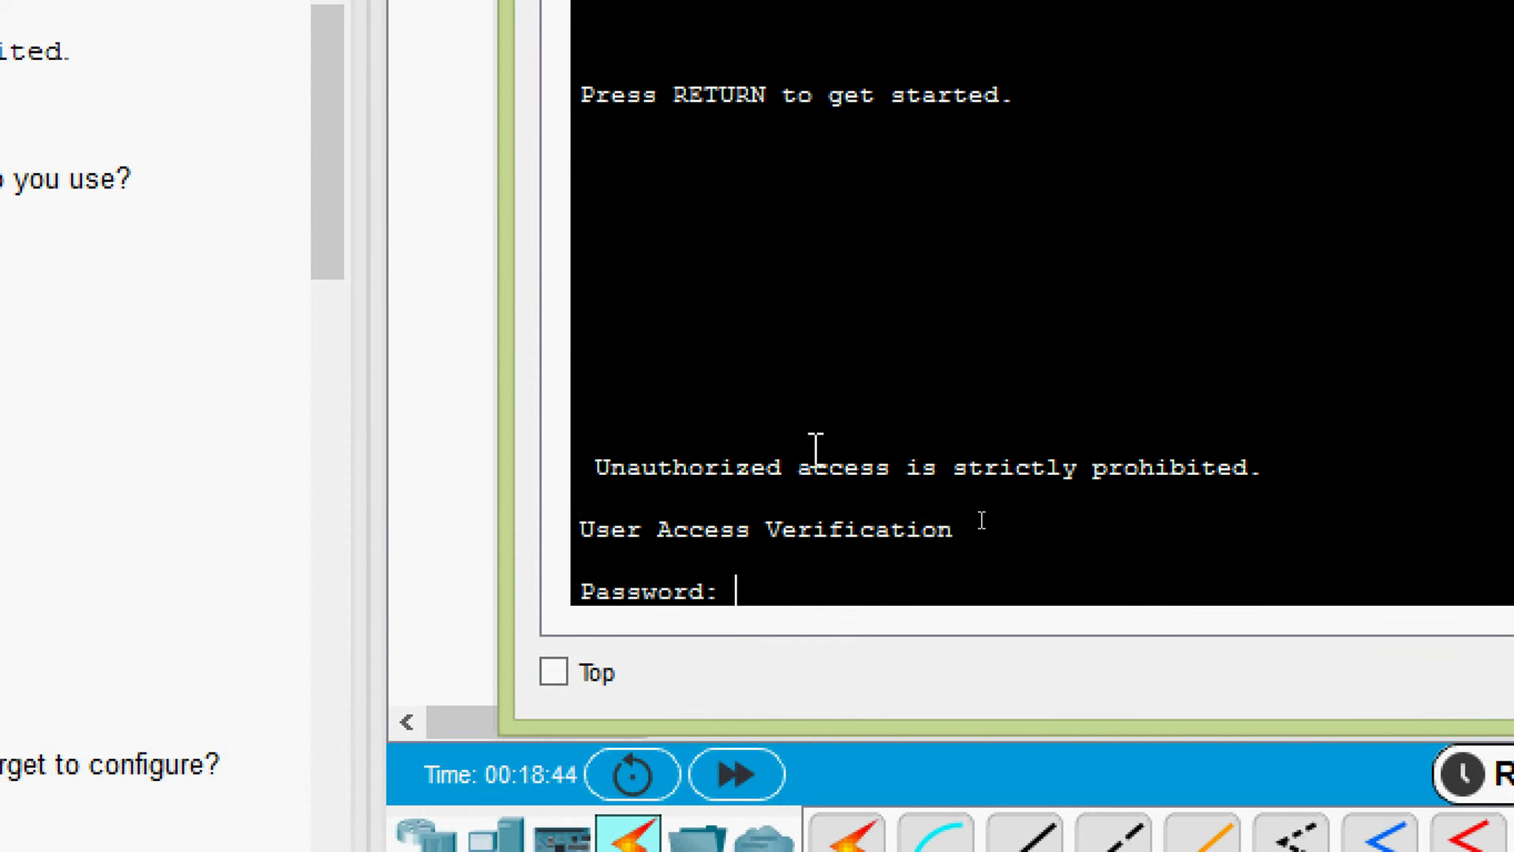
pyautogui.press('Return')
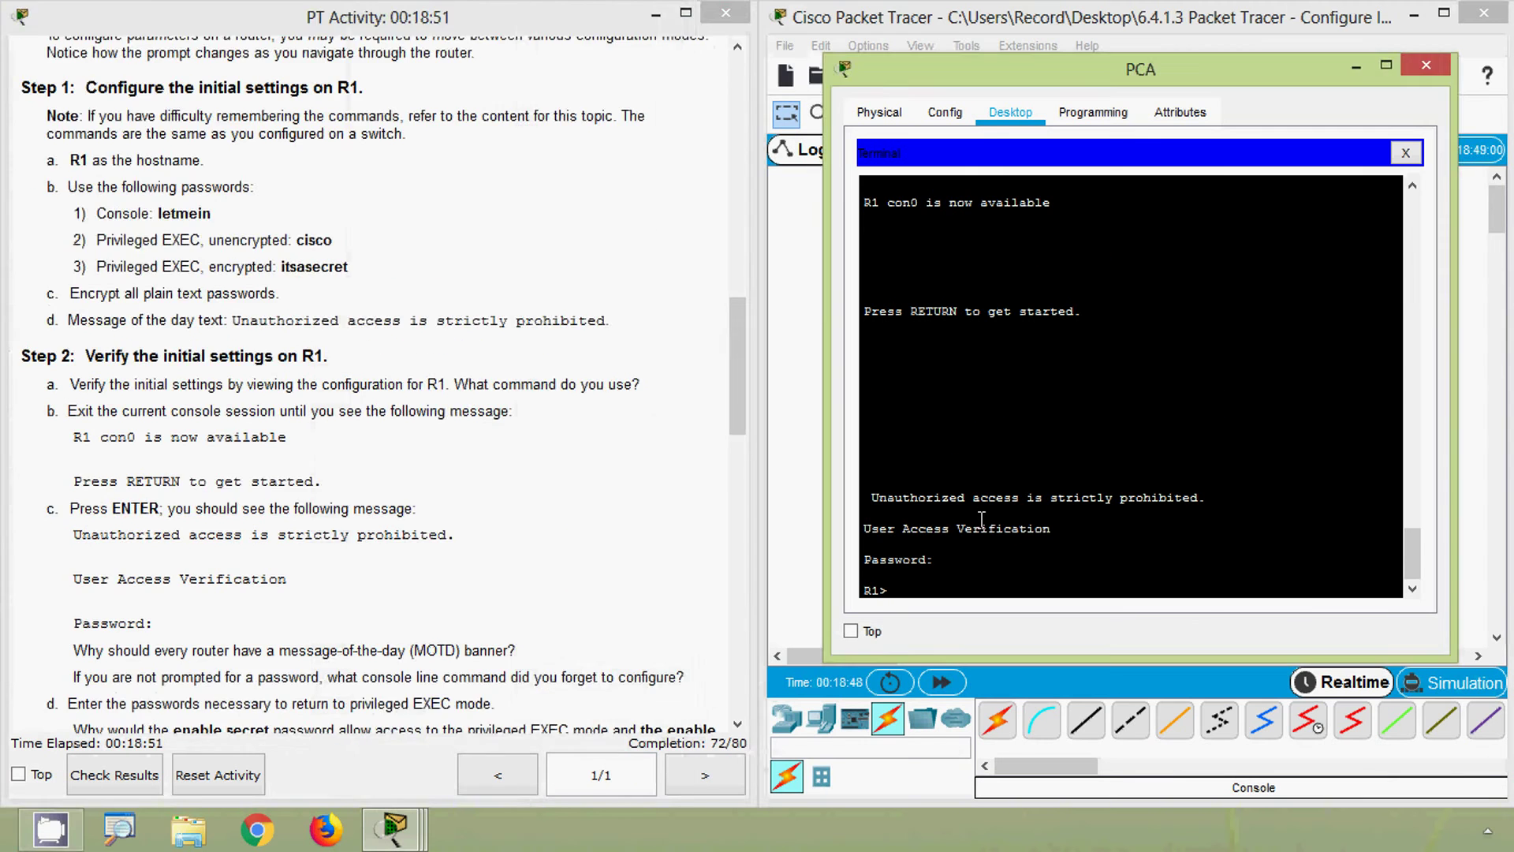
pyautogui.scroll(-5, 186, 483)
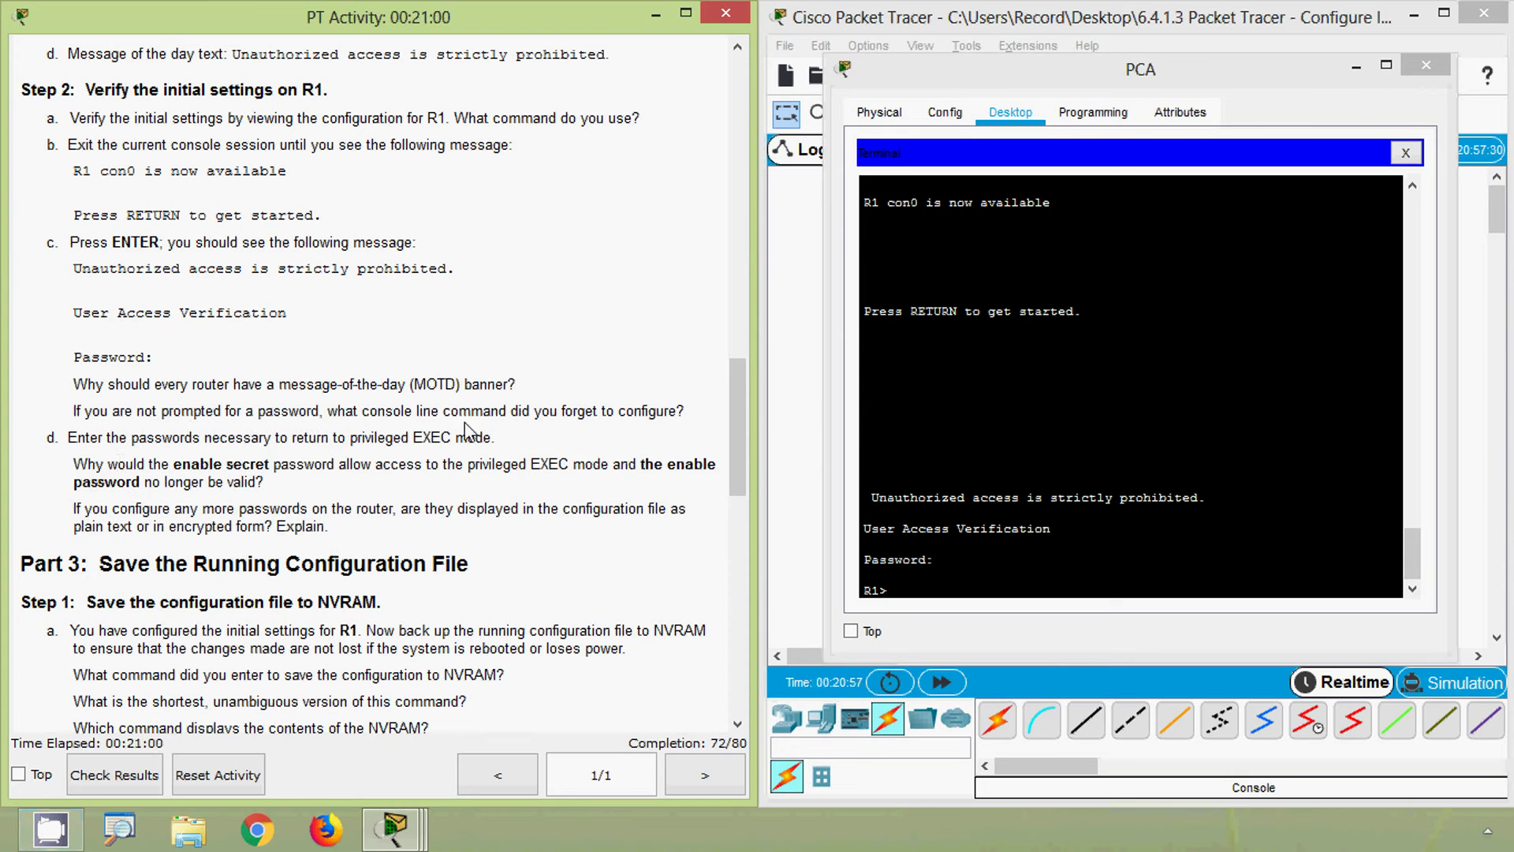
pyautogui.click(894, 512)
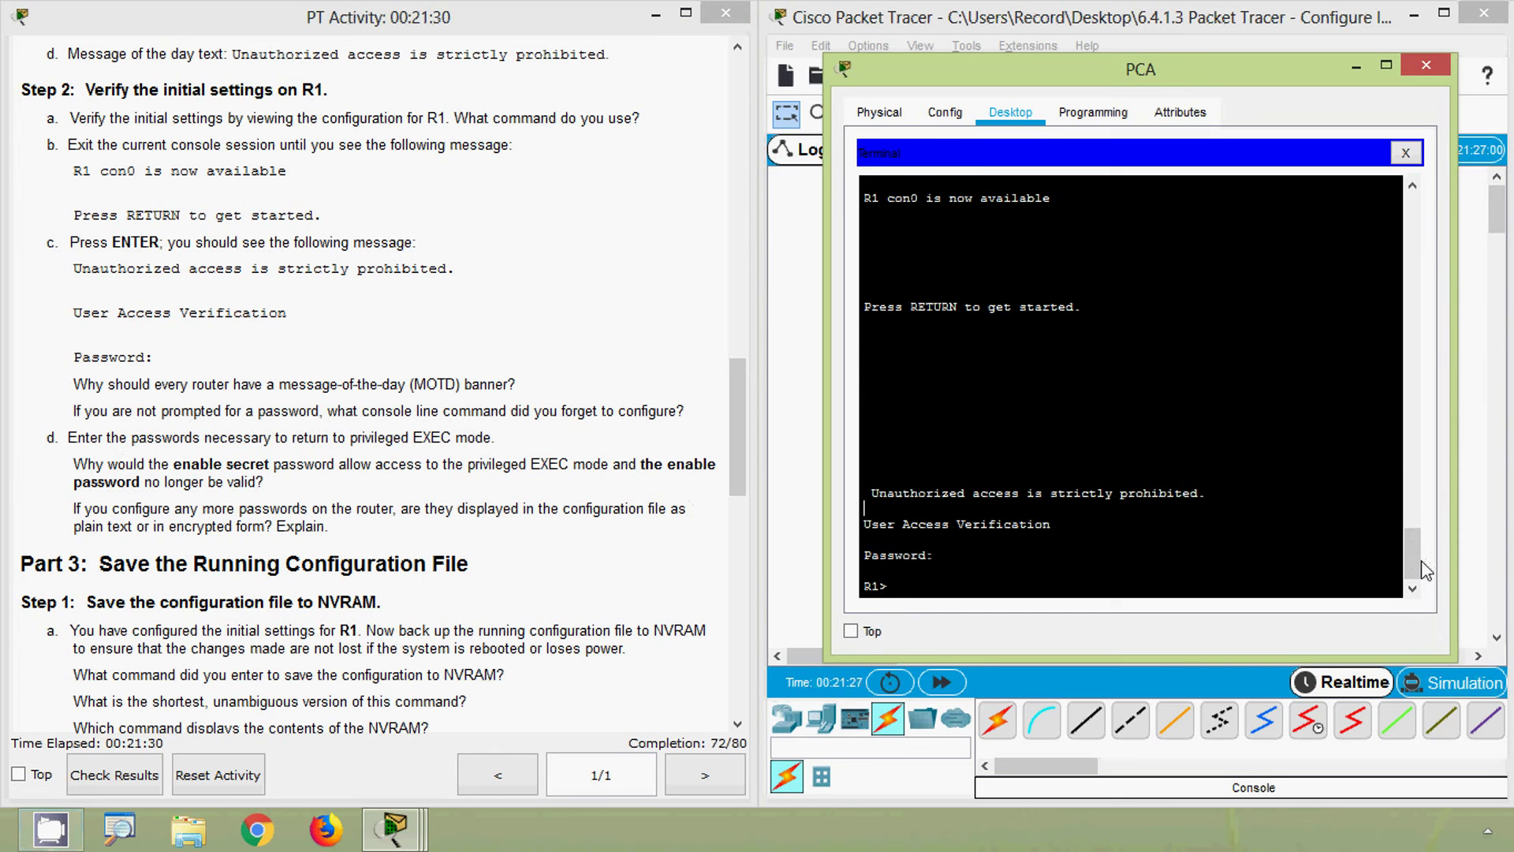
# - Scroll R1's console history up and highlight the earlier console password command
pyautogui.moveTo(1411, 552); pyautogui.dragTo(1408, 229)
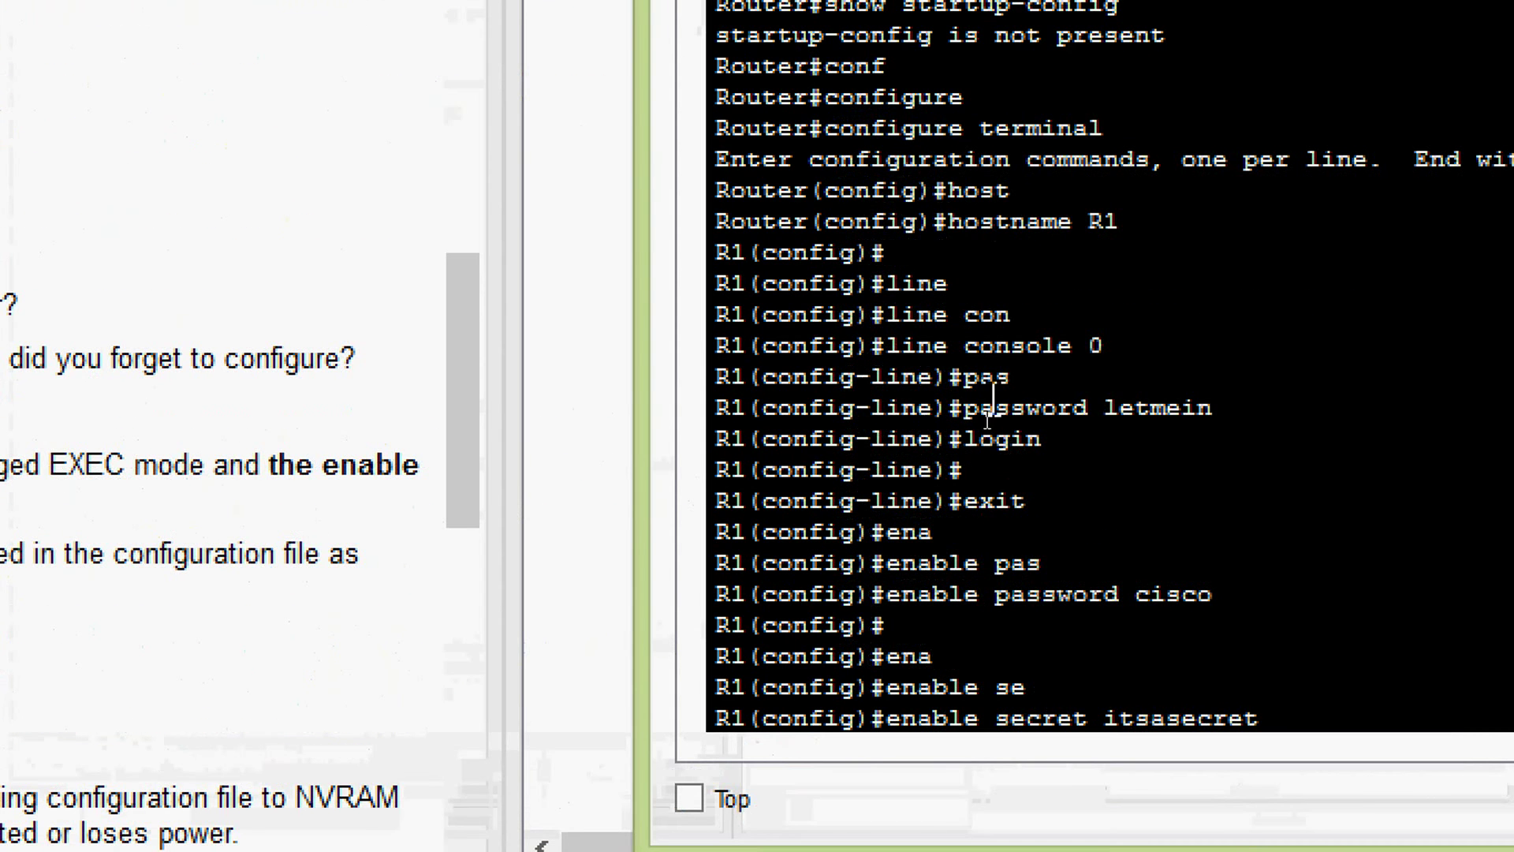
pyautogui.moveTo(963, 408); pyautogui.dragTo(1255, 417)
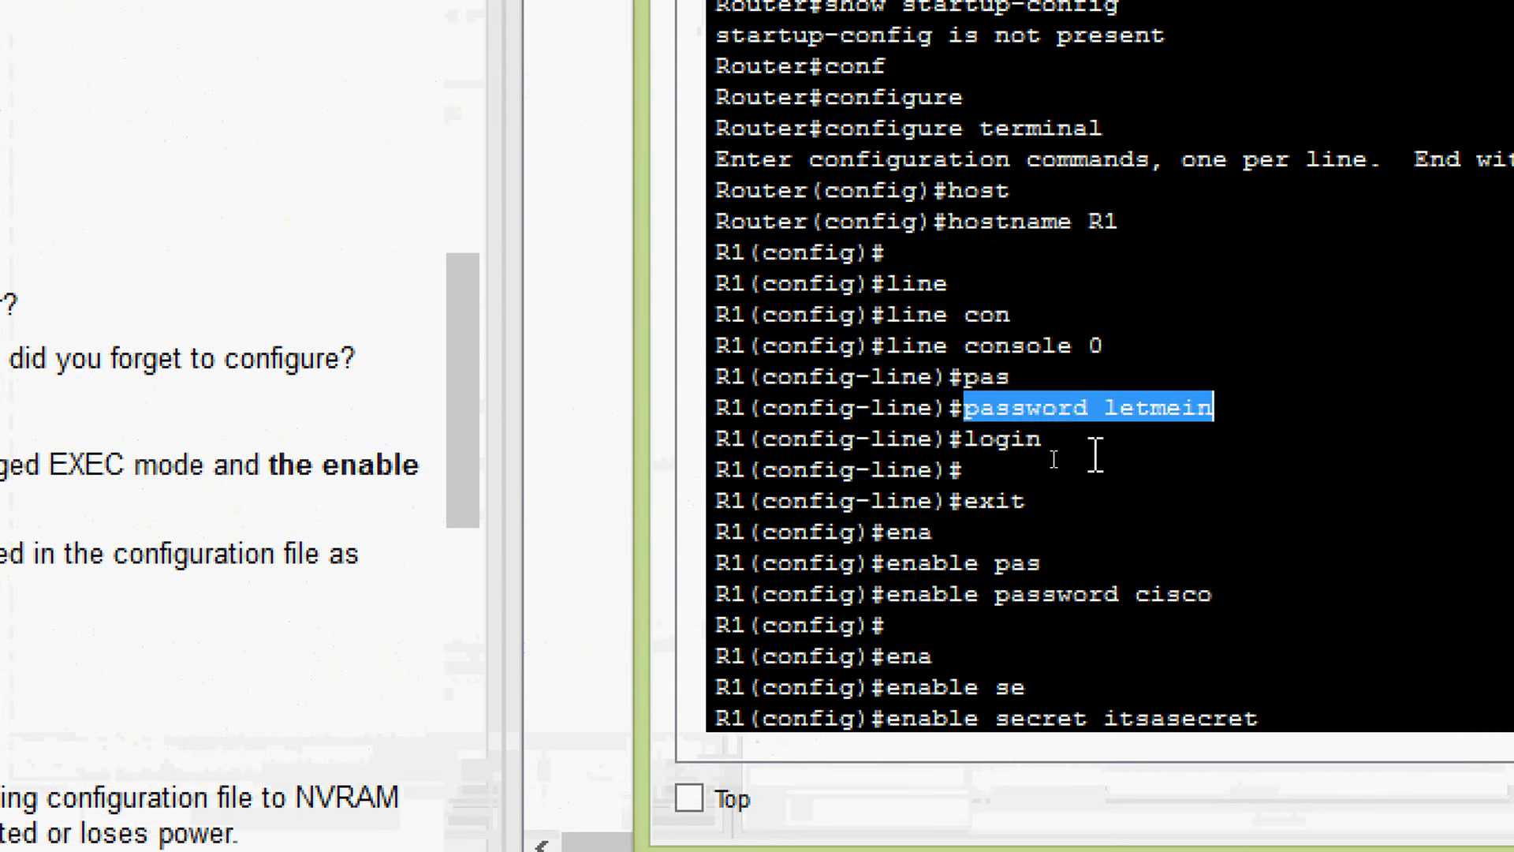
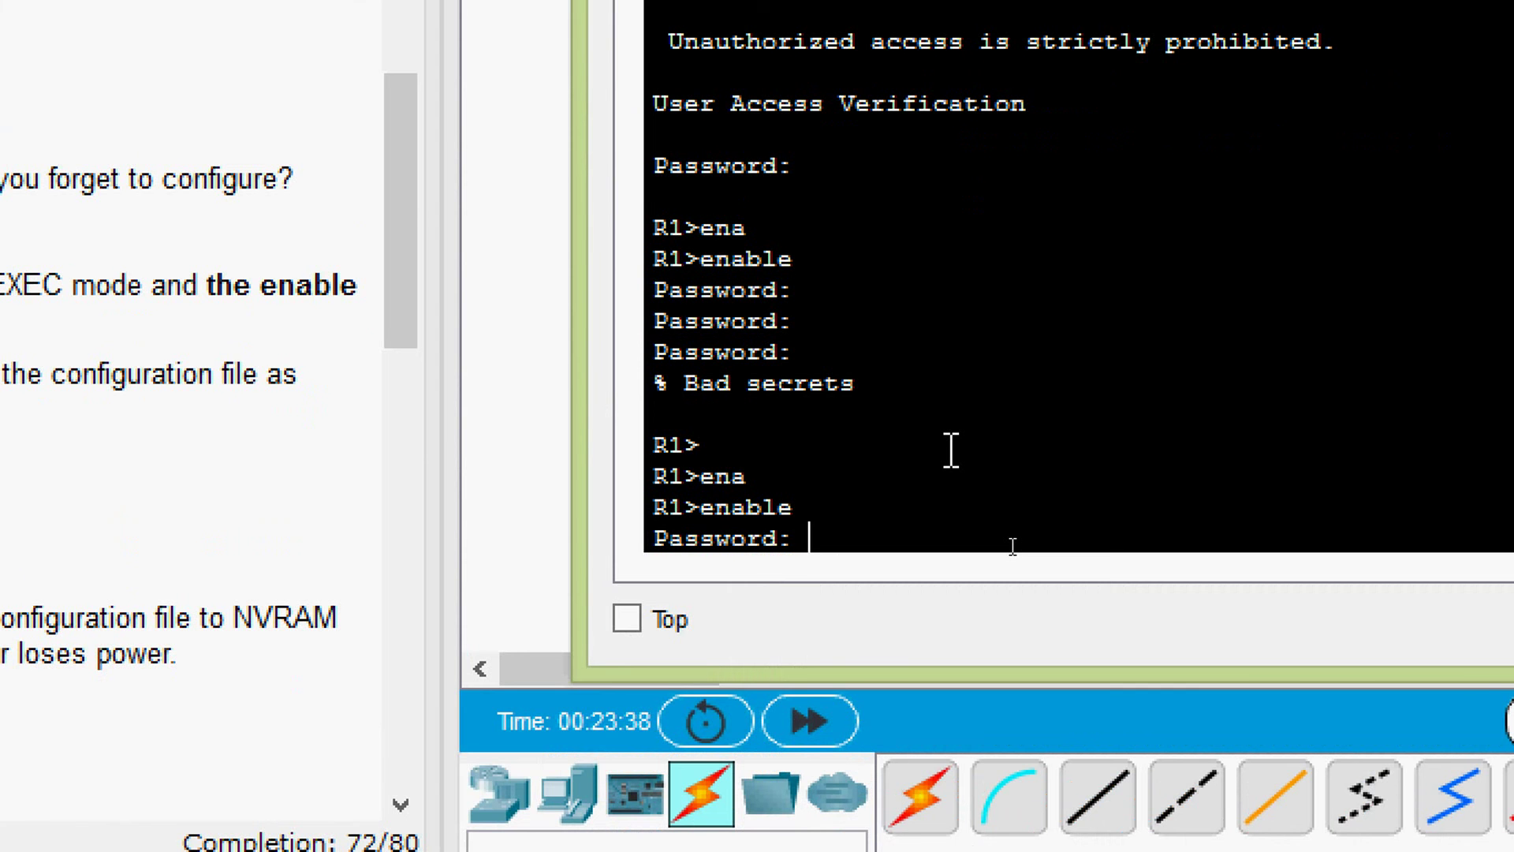
# - Enter the enable password at R1's Password: prompt, succeeding on the second attempt to reach R1#
pyautogui.press('Return')
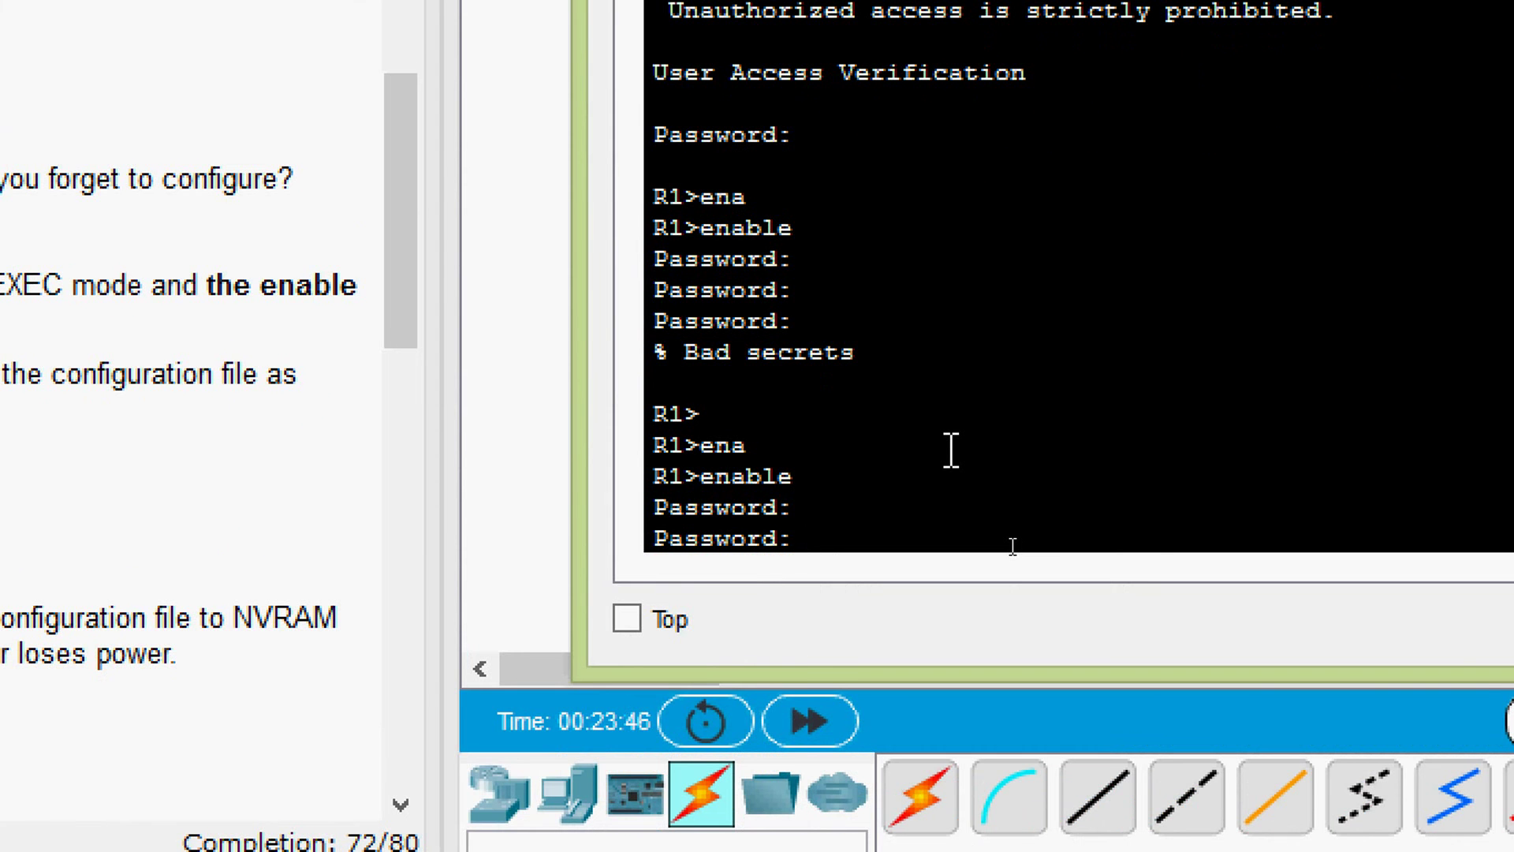
pyautogui.press('Return')
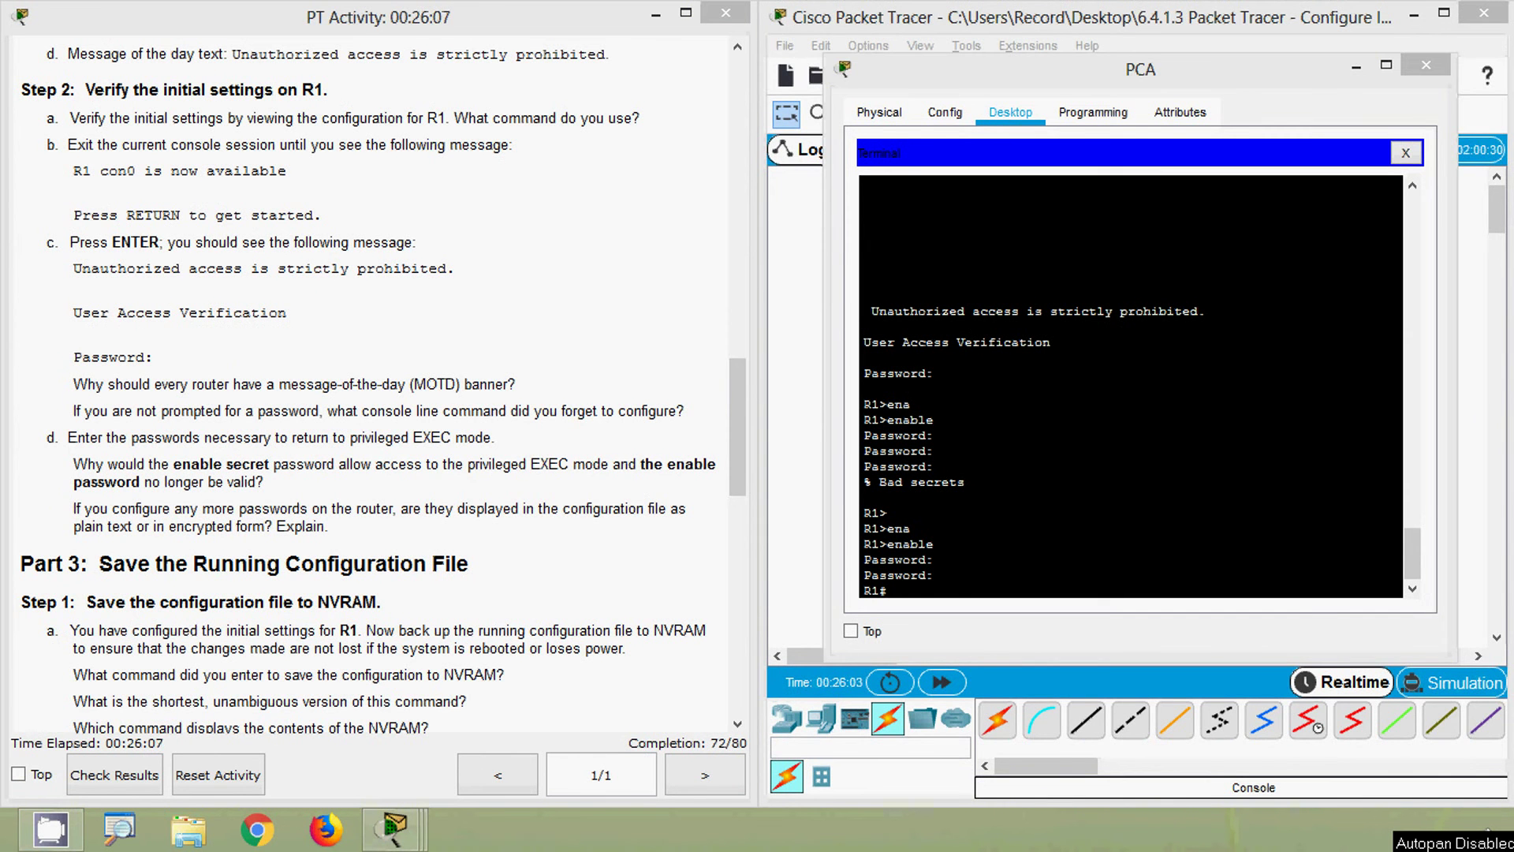
pyautogui.click(911, 595)
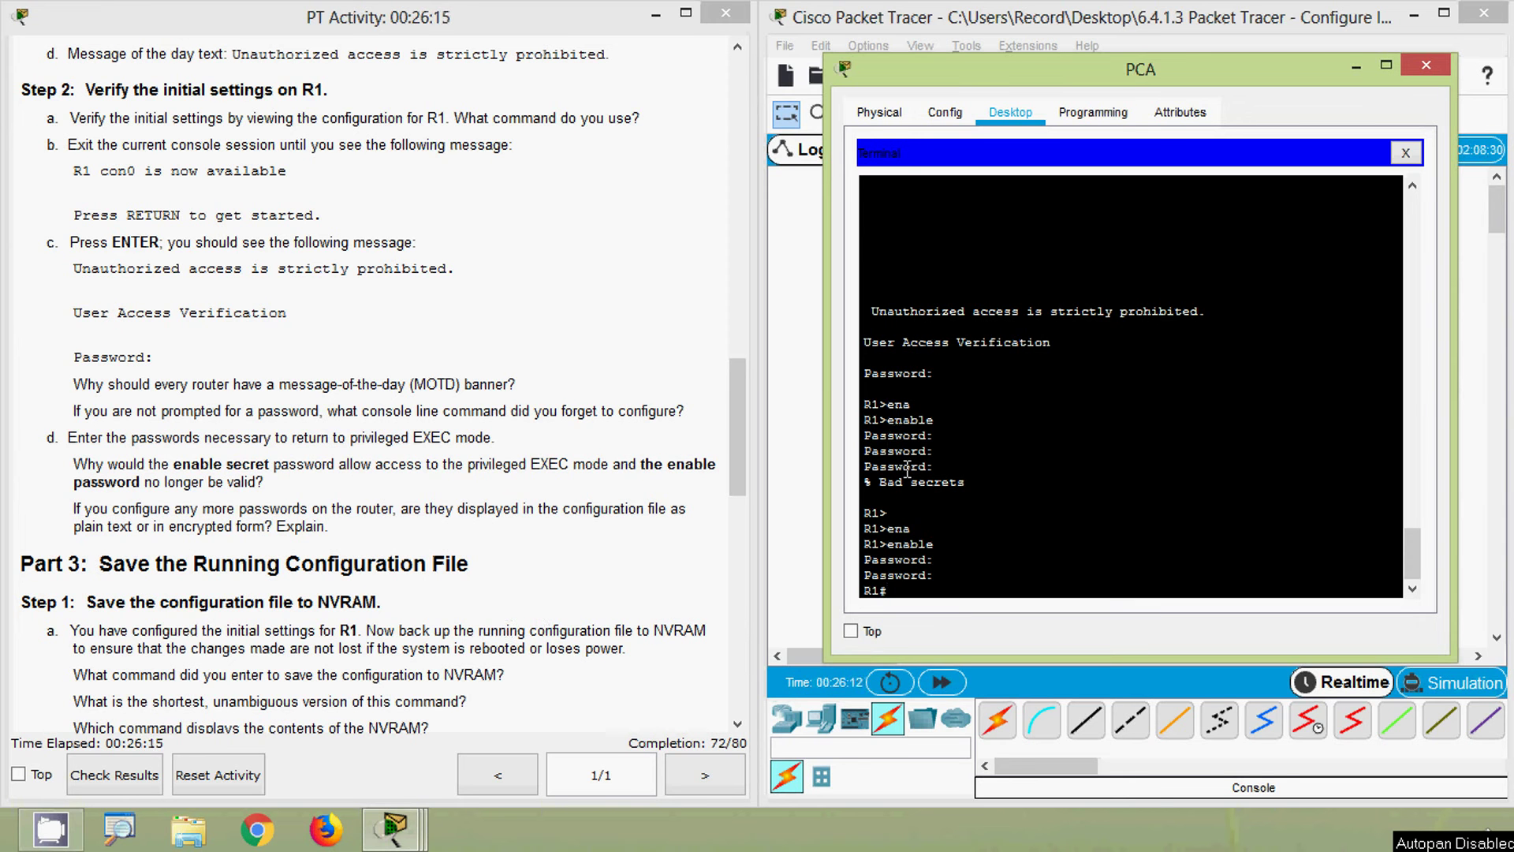
pyautogui.moveTo(890, 591); pyautogui.dragTo(861, 591)
pyautogui.click(901, 595)
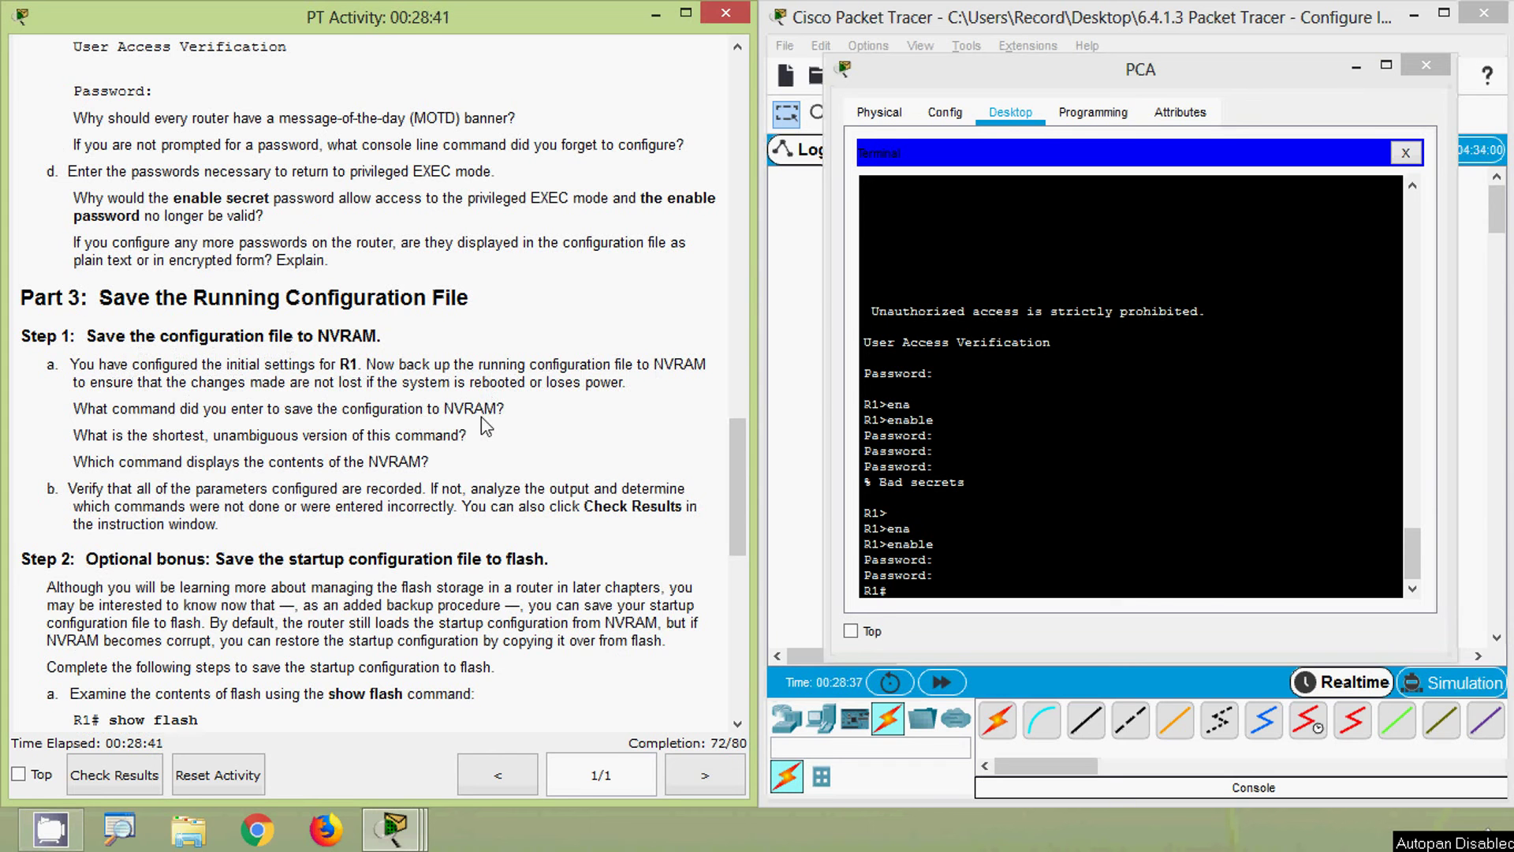
pyautogui.click(922, 579)
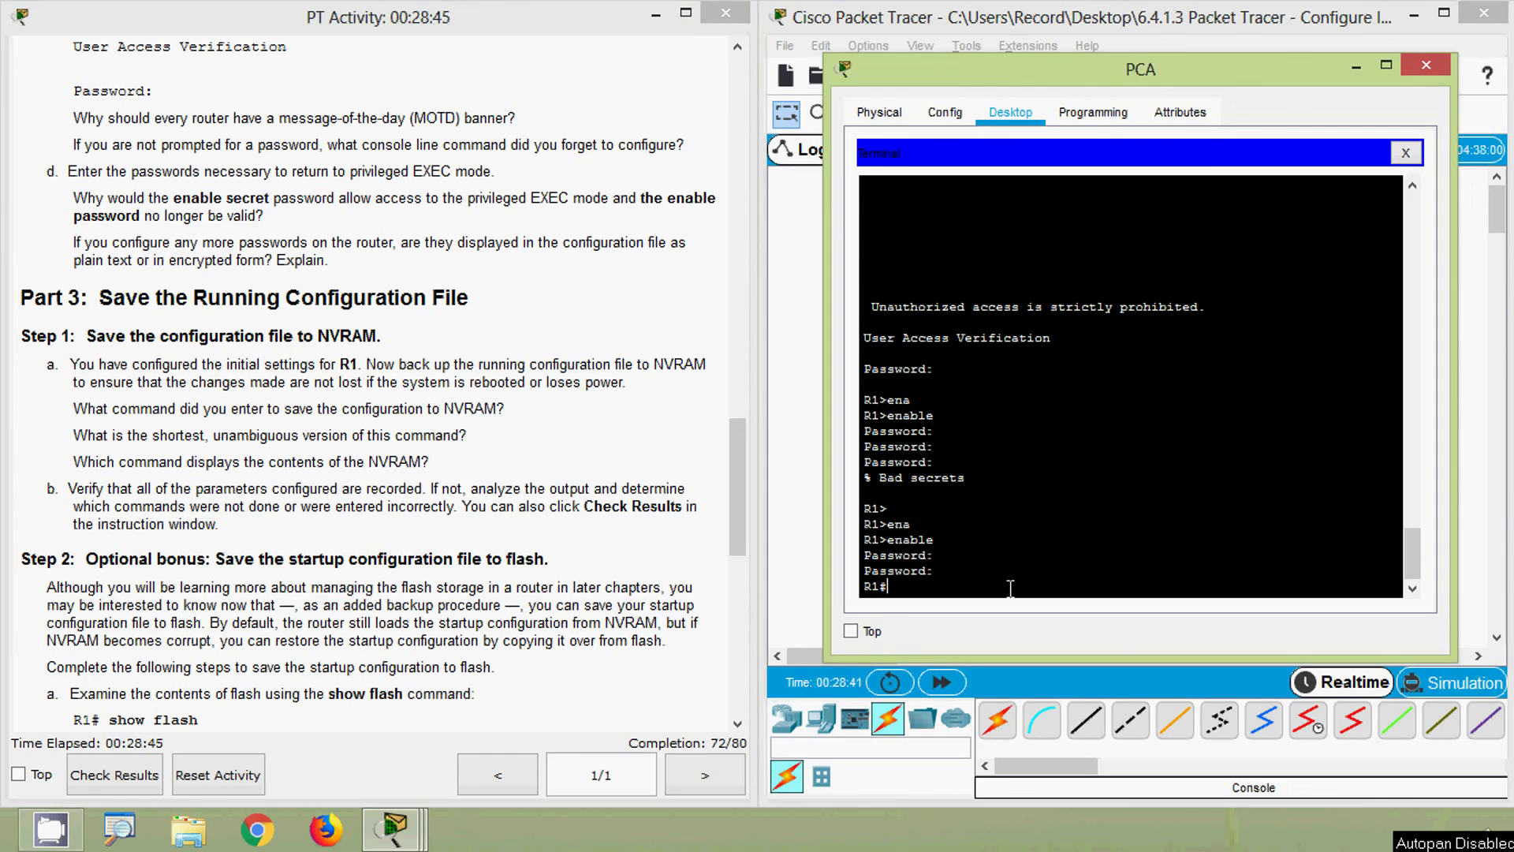
# - Run copy running-config startup-config, accept the default filename, and confirm the [OK] message
pyautogui.write('cop')
pyautogui.press('Tab')
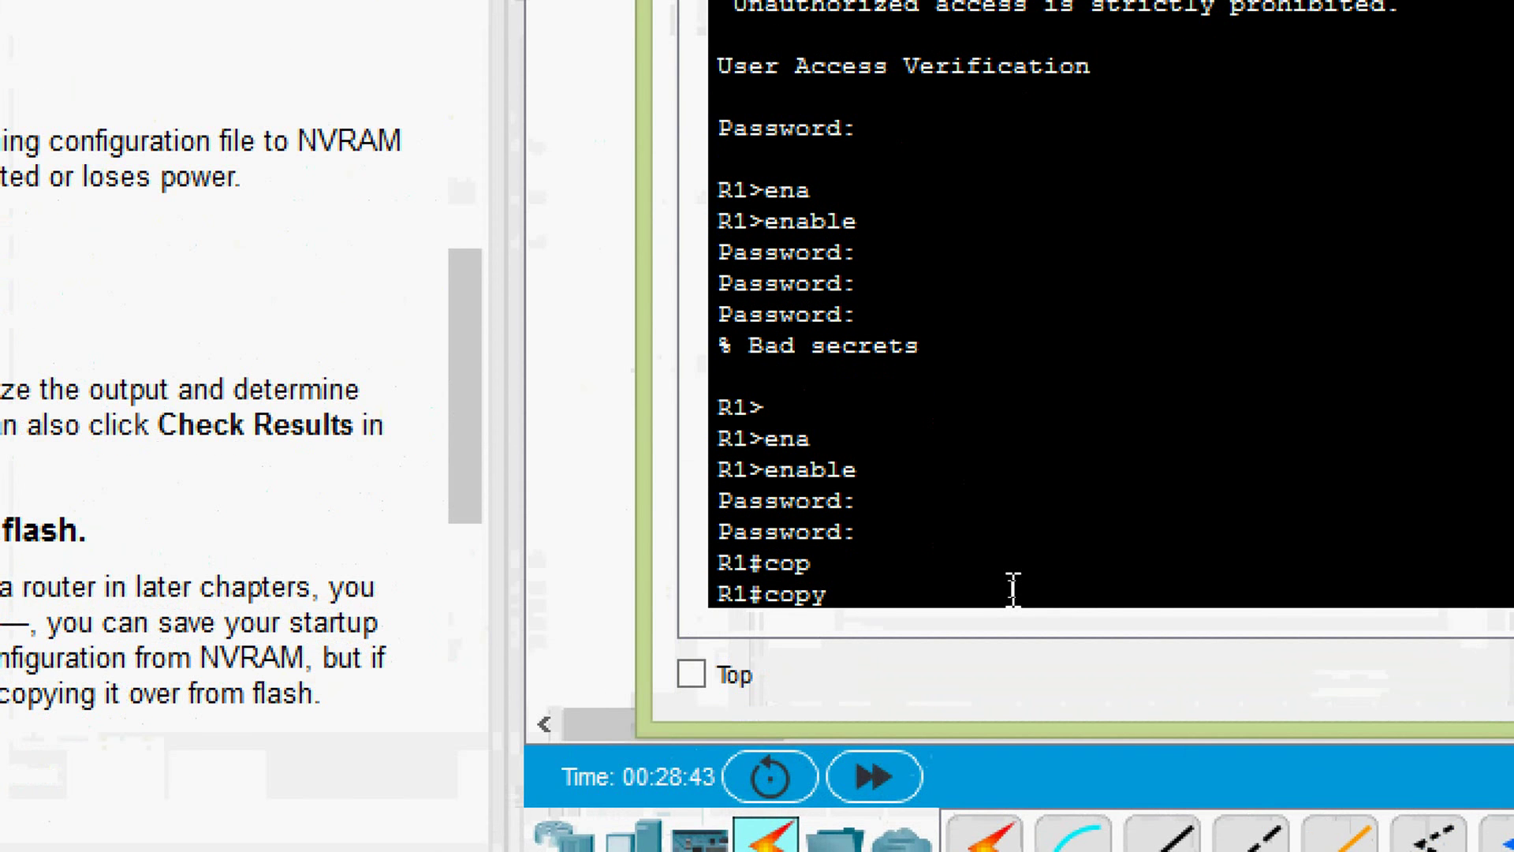
pyautogui.write('ru')
pyautogui.press('Tab')
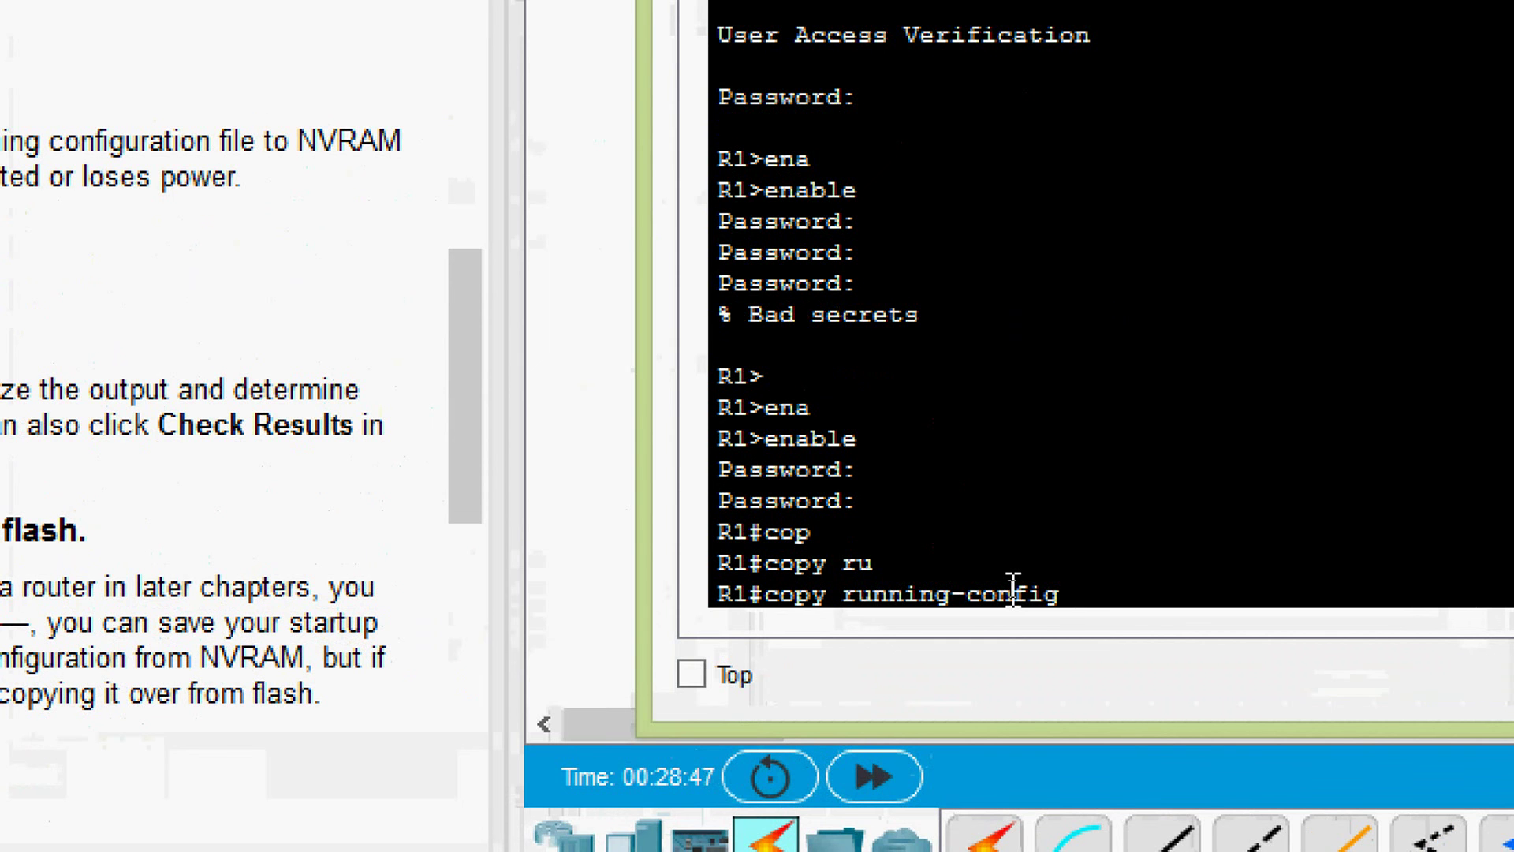
pyautogui.write('st')
pyautogui.press('Tab')
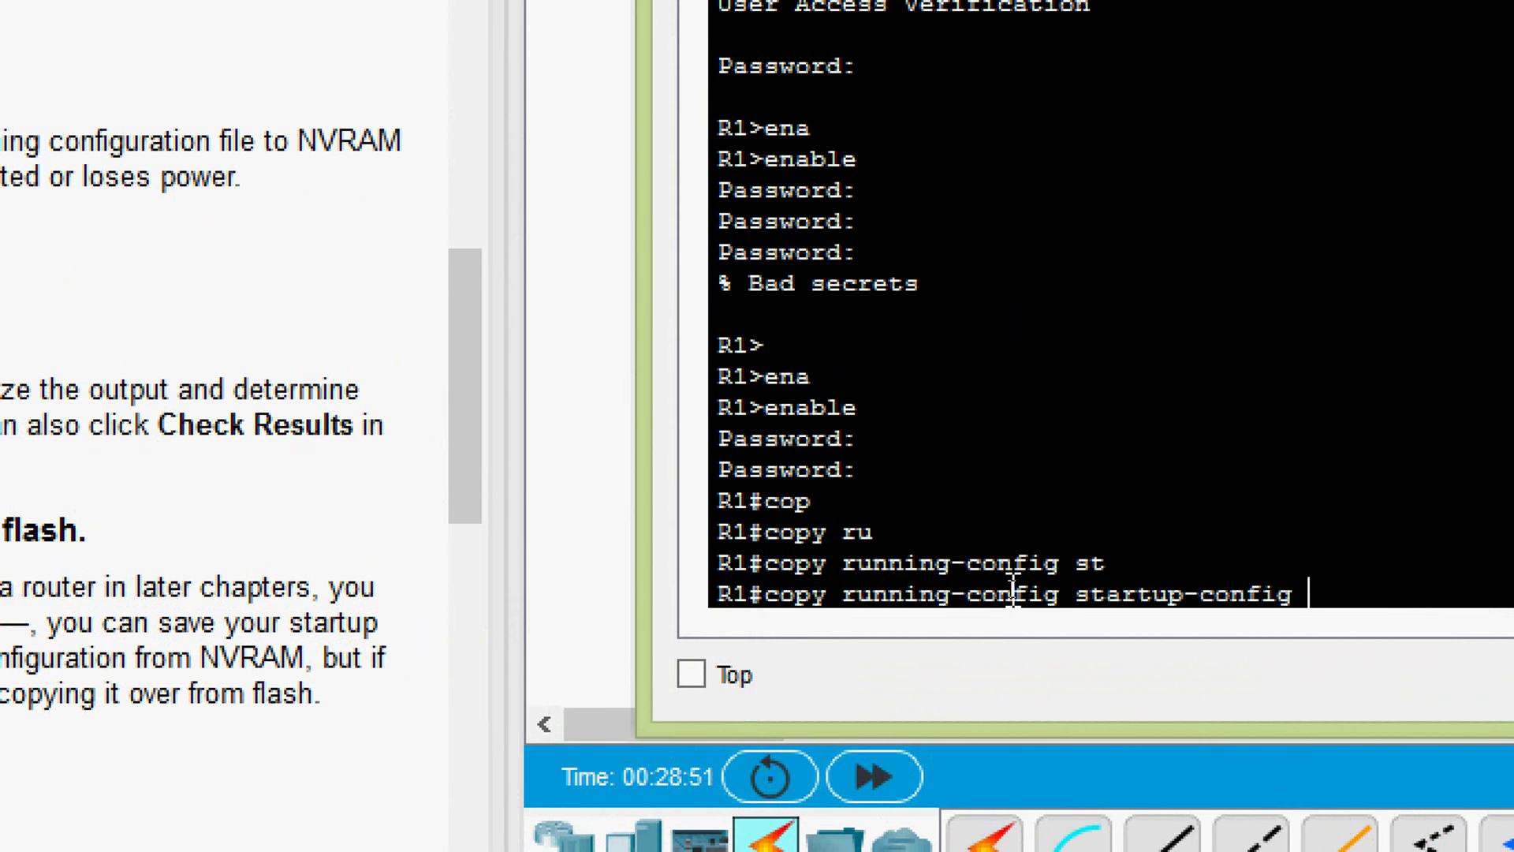
pyautogui.press('Return')
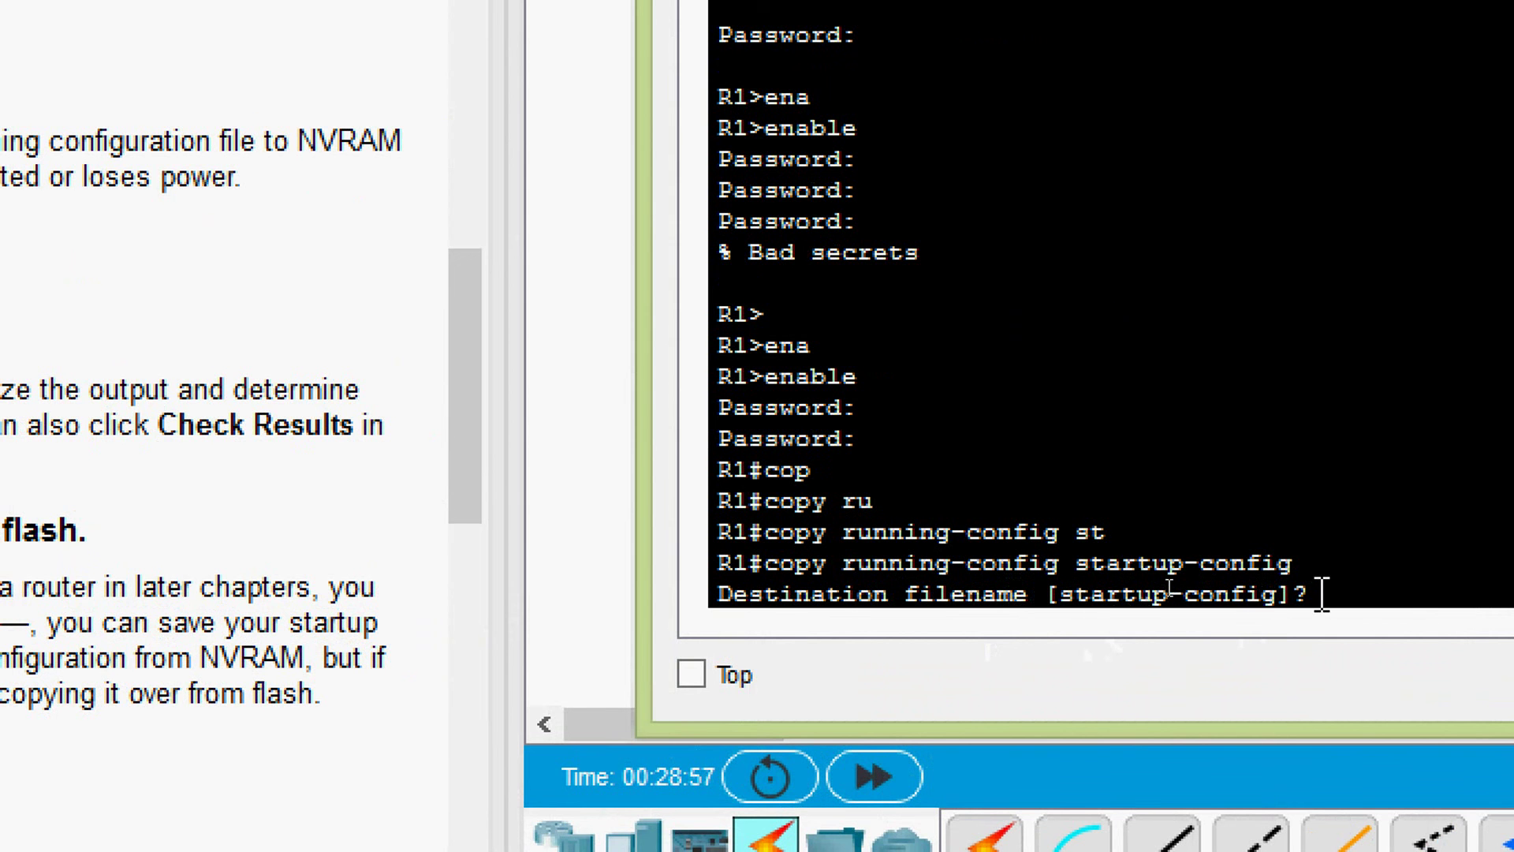
pyautogui.press('Return')
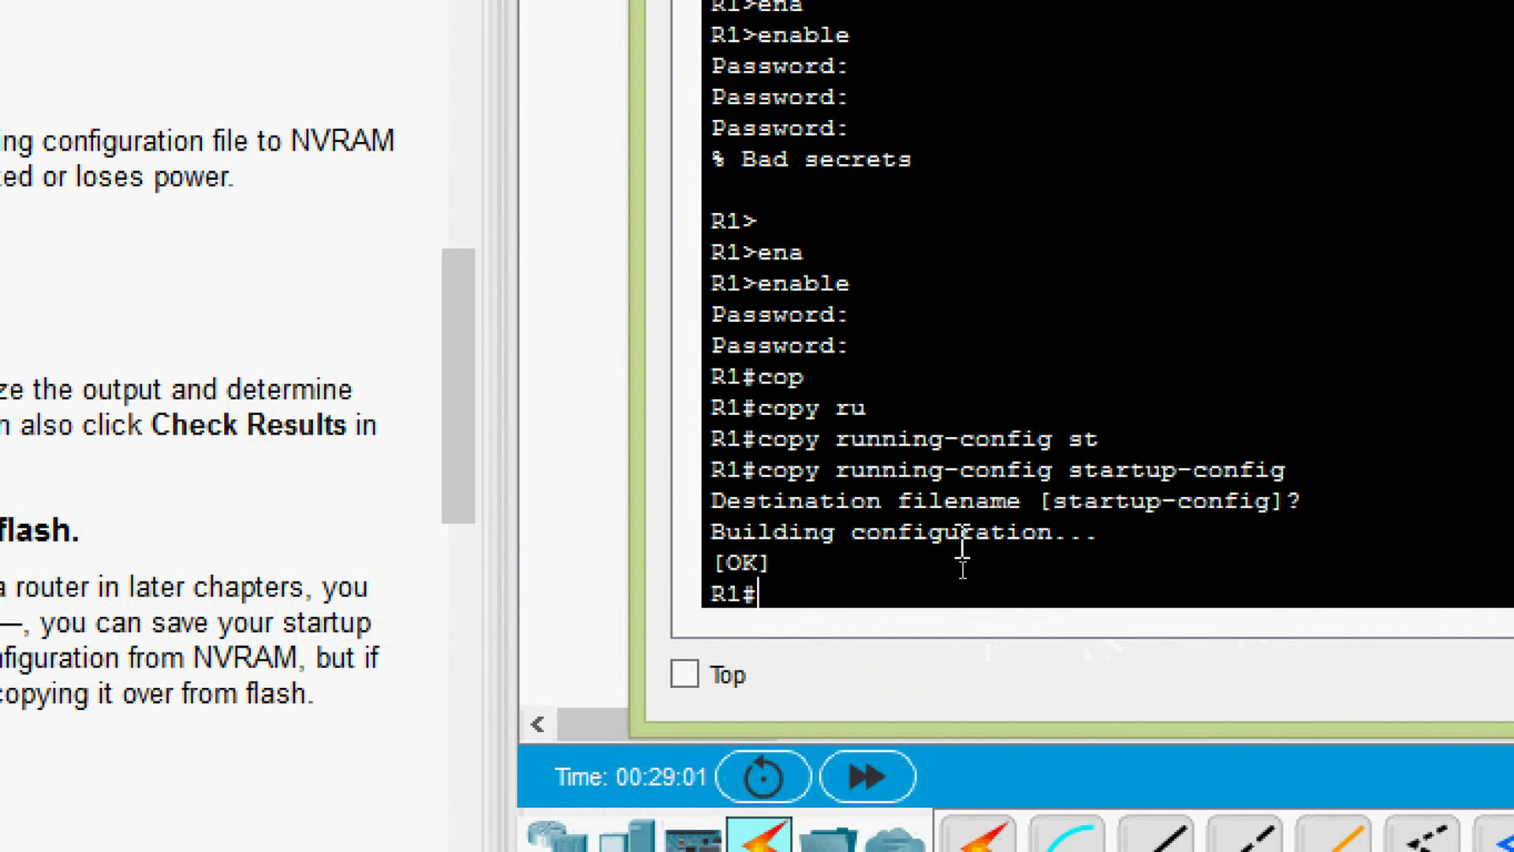
pyautogui.moveTo(815, 567); pyautogui.dragTo(711, 564)
pyautogui.click(771, 564)
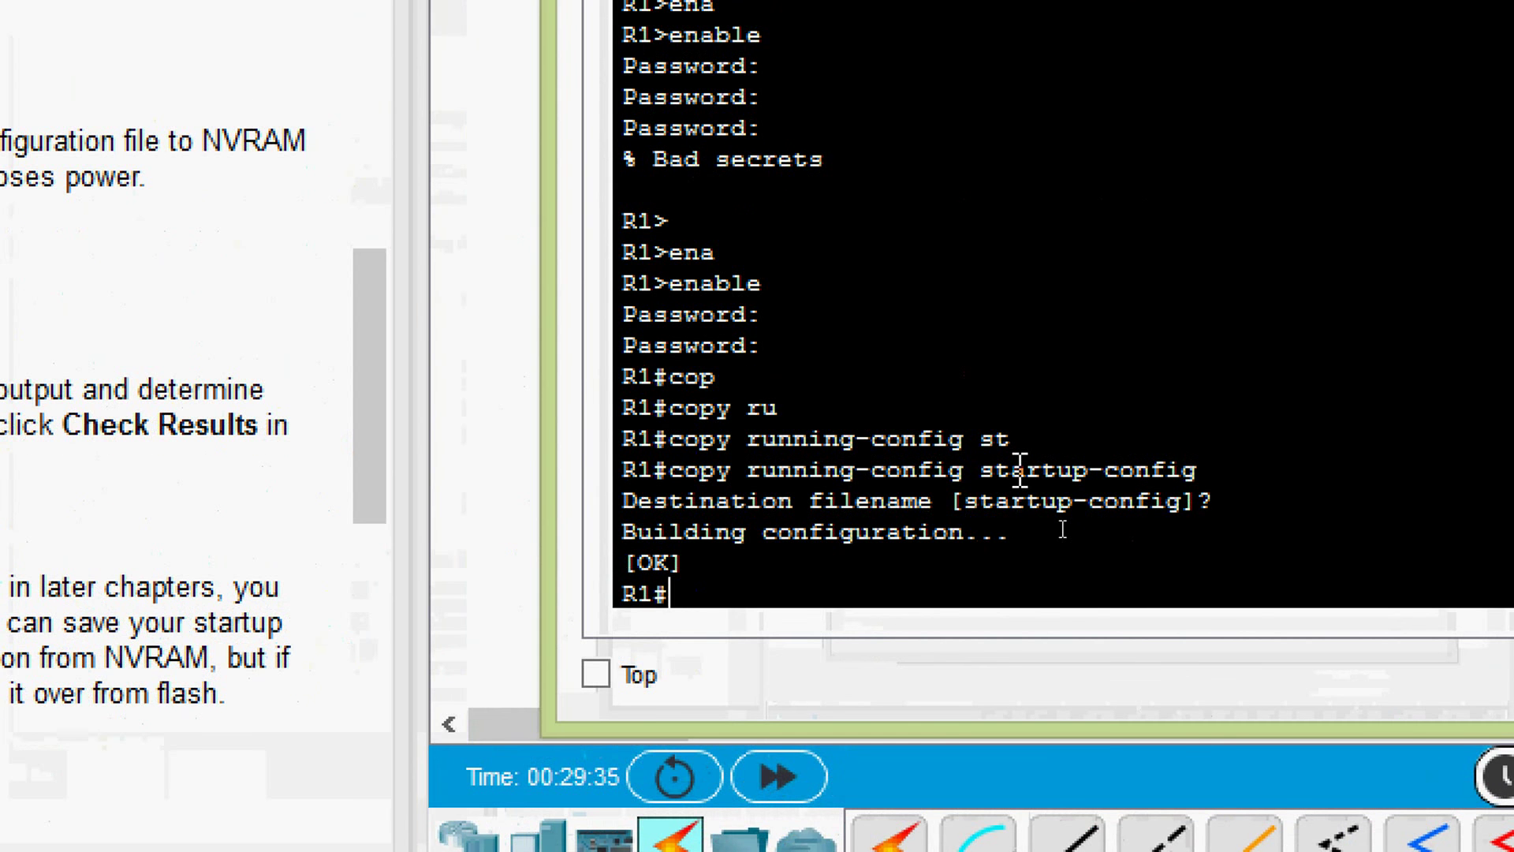
# - Use context help (c?, co?, cop ?, cop r ?) to find the running-config and startup-config abbreviations
pyautogui.write('c?')
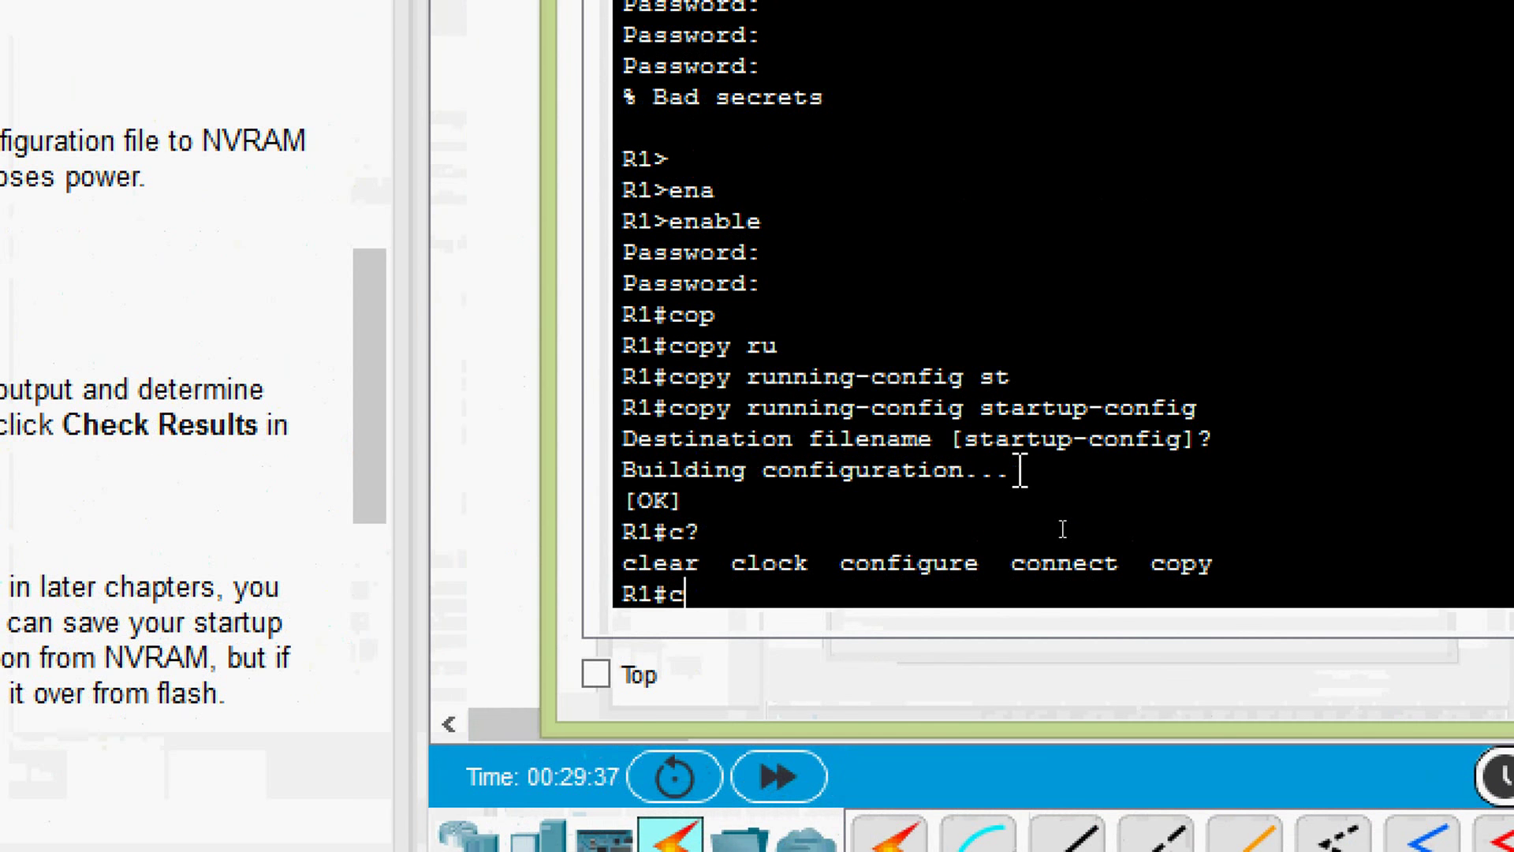
pyautogui.write('o?')
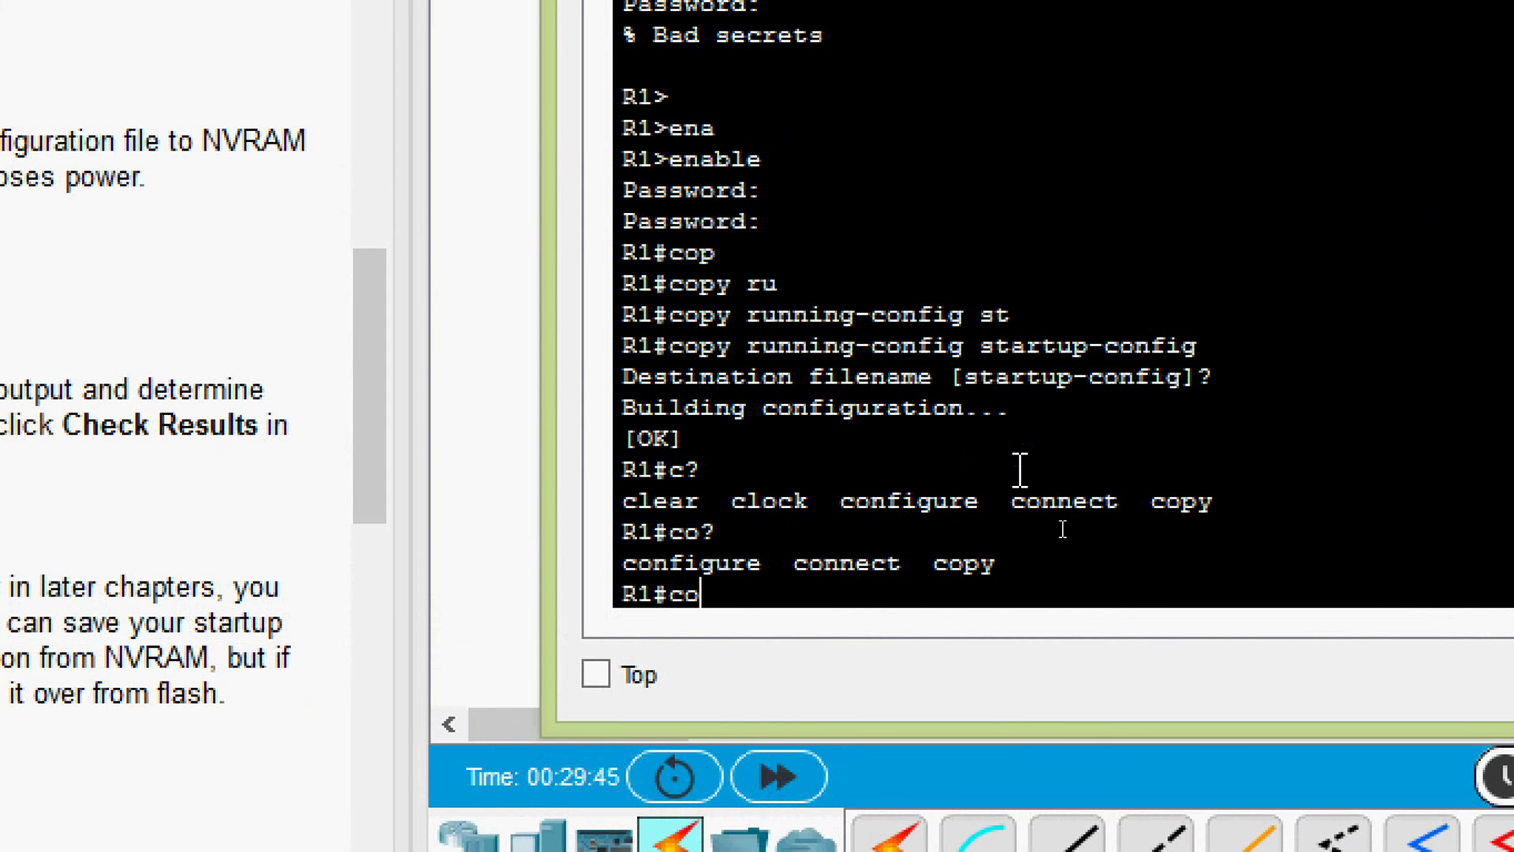
pyautogui.write('p ?')
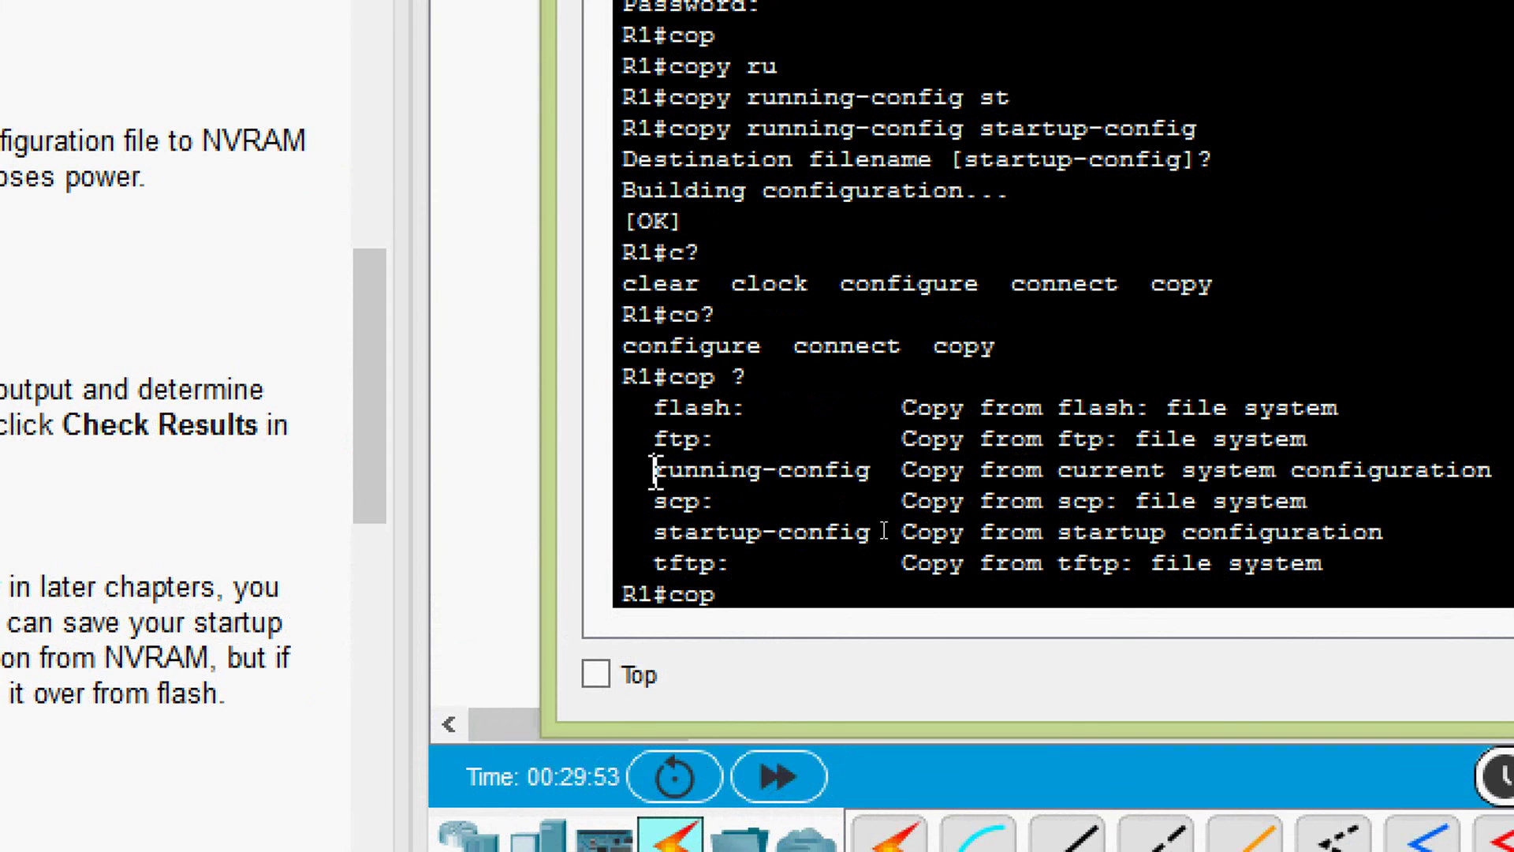
pyautogui.moveTo(653, 470); pyautogui.dragTo(895, 473)
pyautogui.click(777, 591)
pyautogui.write('r ?')
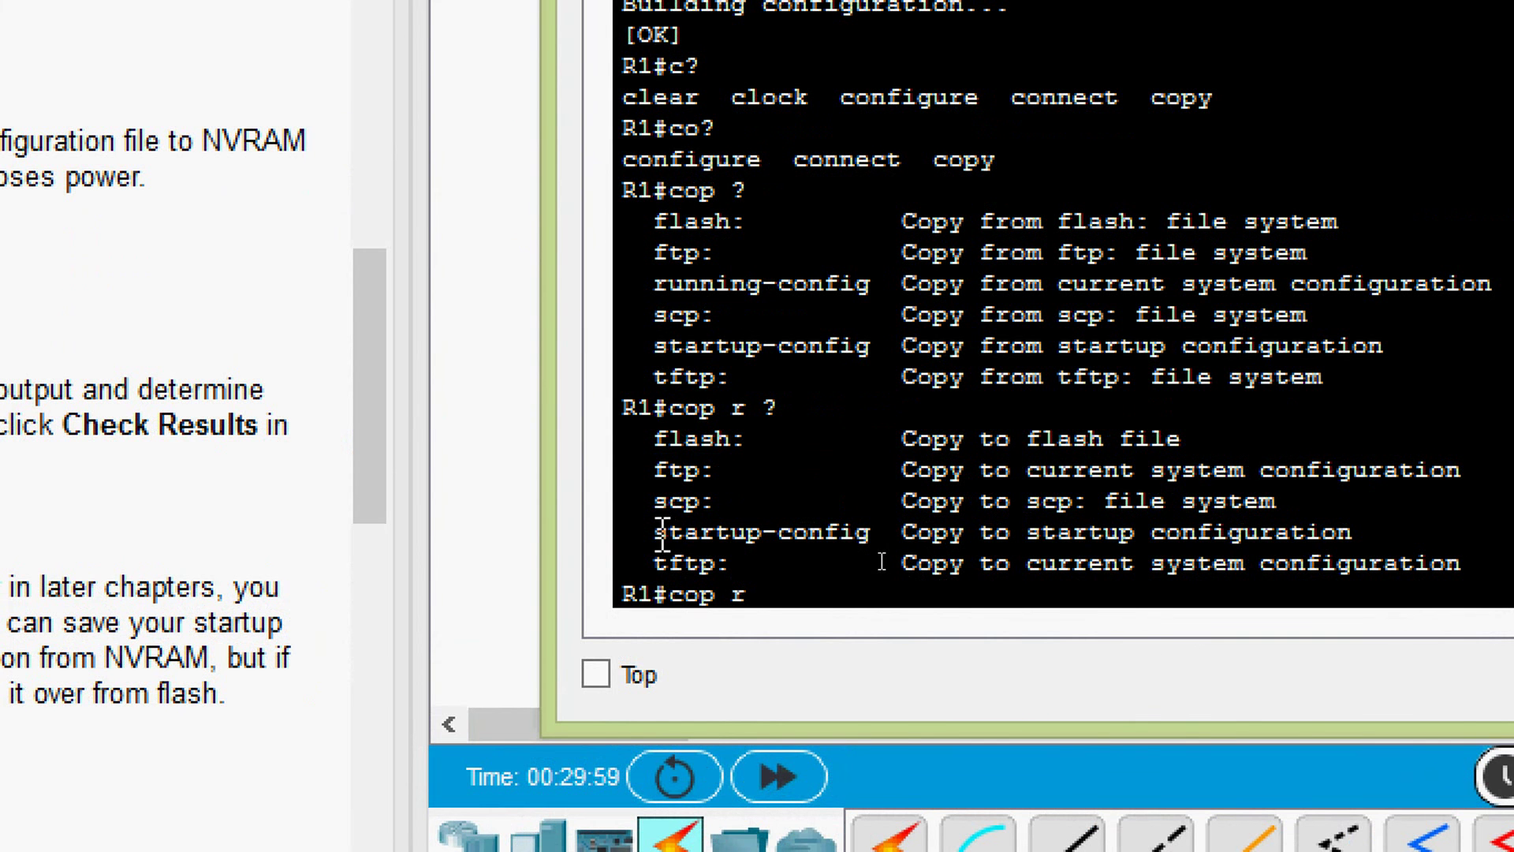
pyautogui.moveTo(653, 532); pyautogui.dragTo(669, 536)
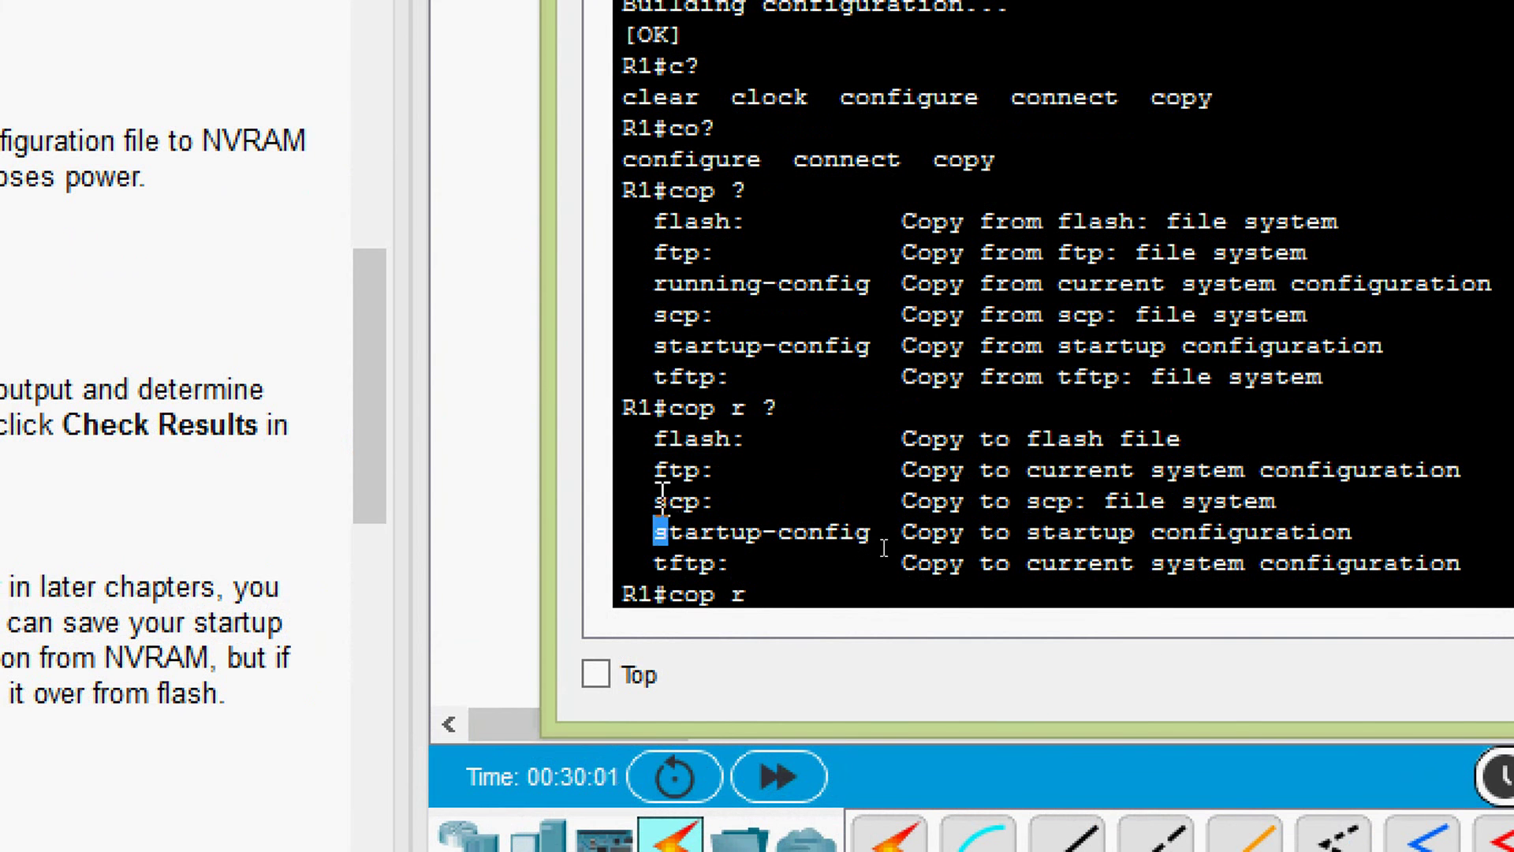
pyautogui.moveTo(650, 530); pyautogui.dragTo(691, 532)
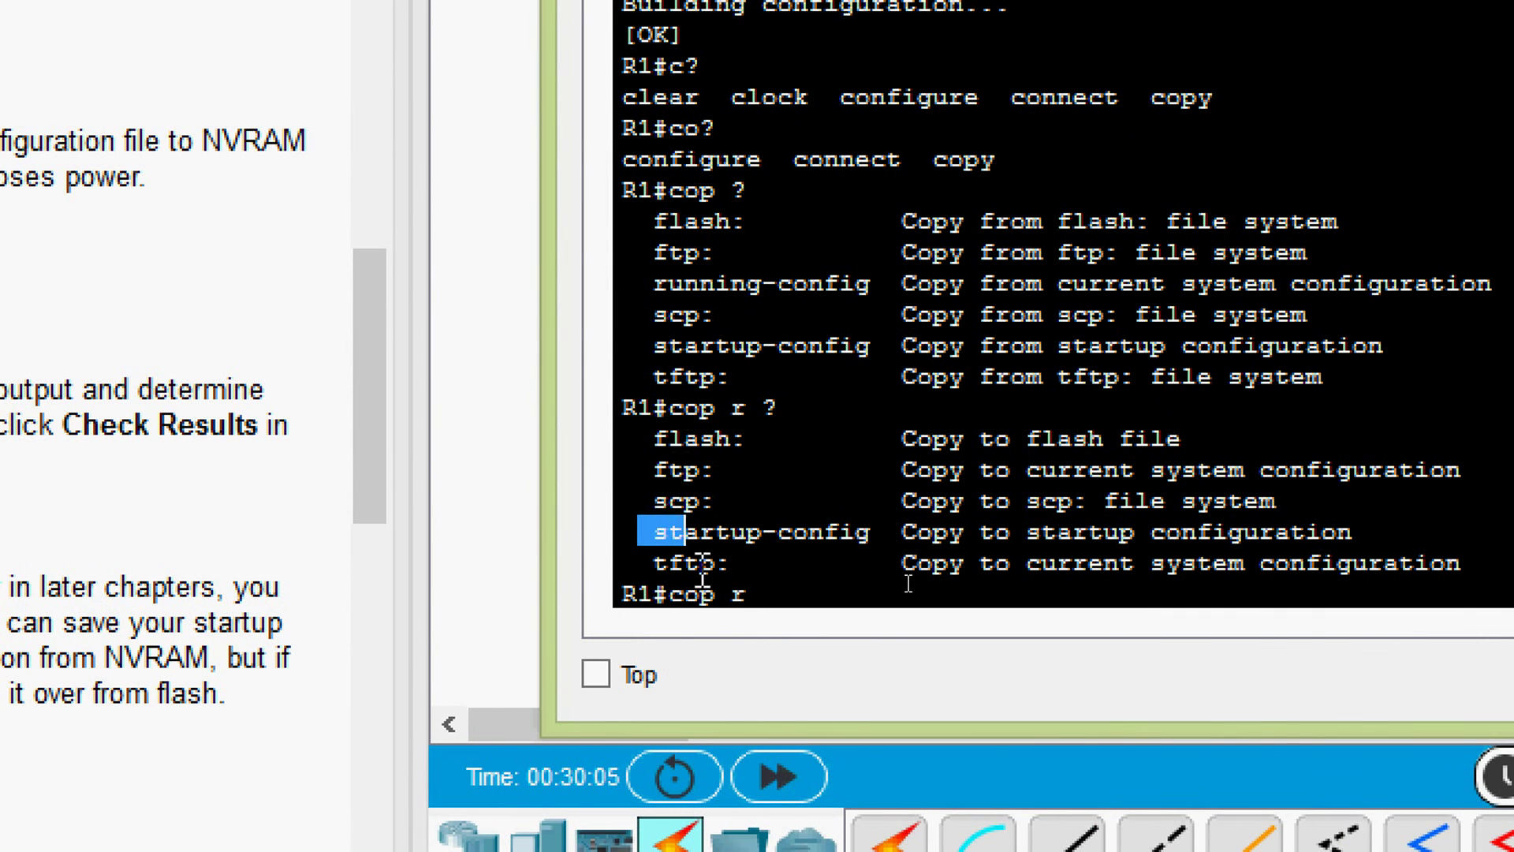
pyautogui.click(798, 601)
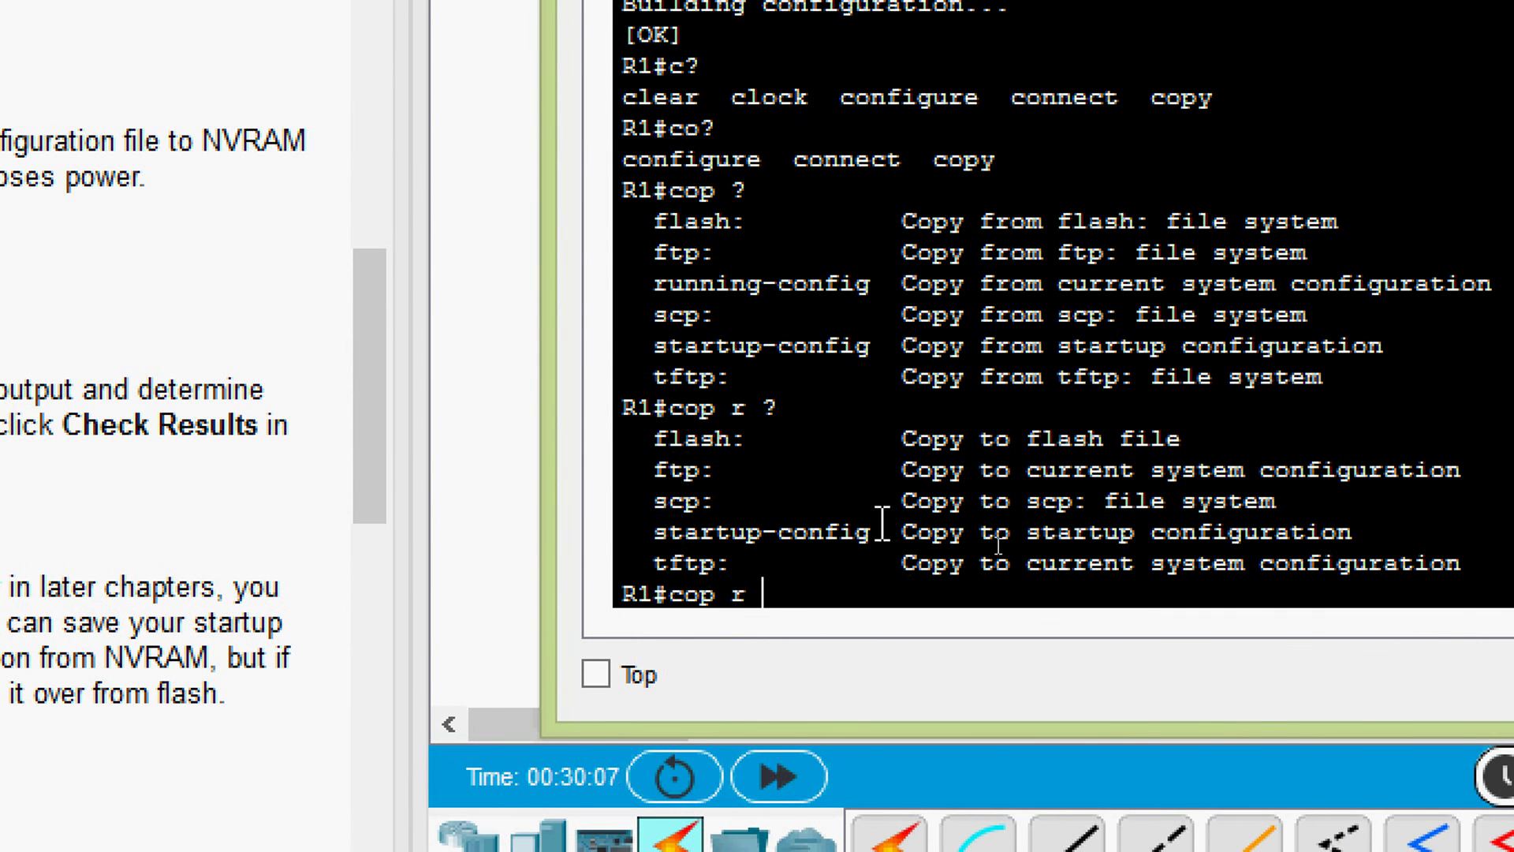
# - Try the ambiguous cop r s, then save with cop r st and accept the default filename
pyautogui.write('s')
pyautogui.press('Return')
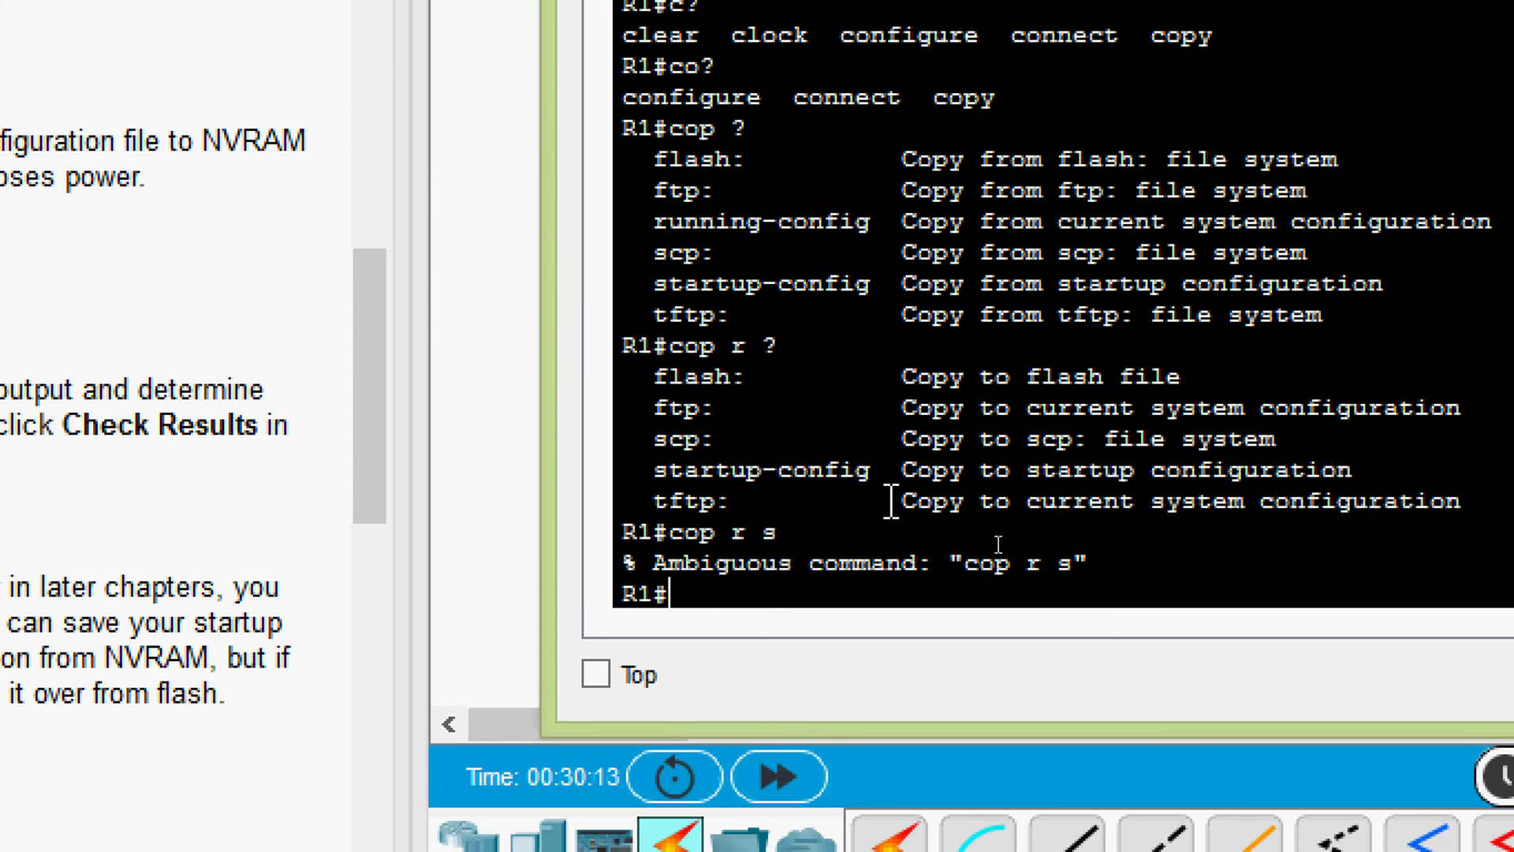
pyautogui.press('Up')
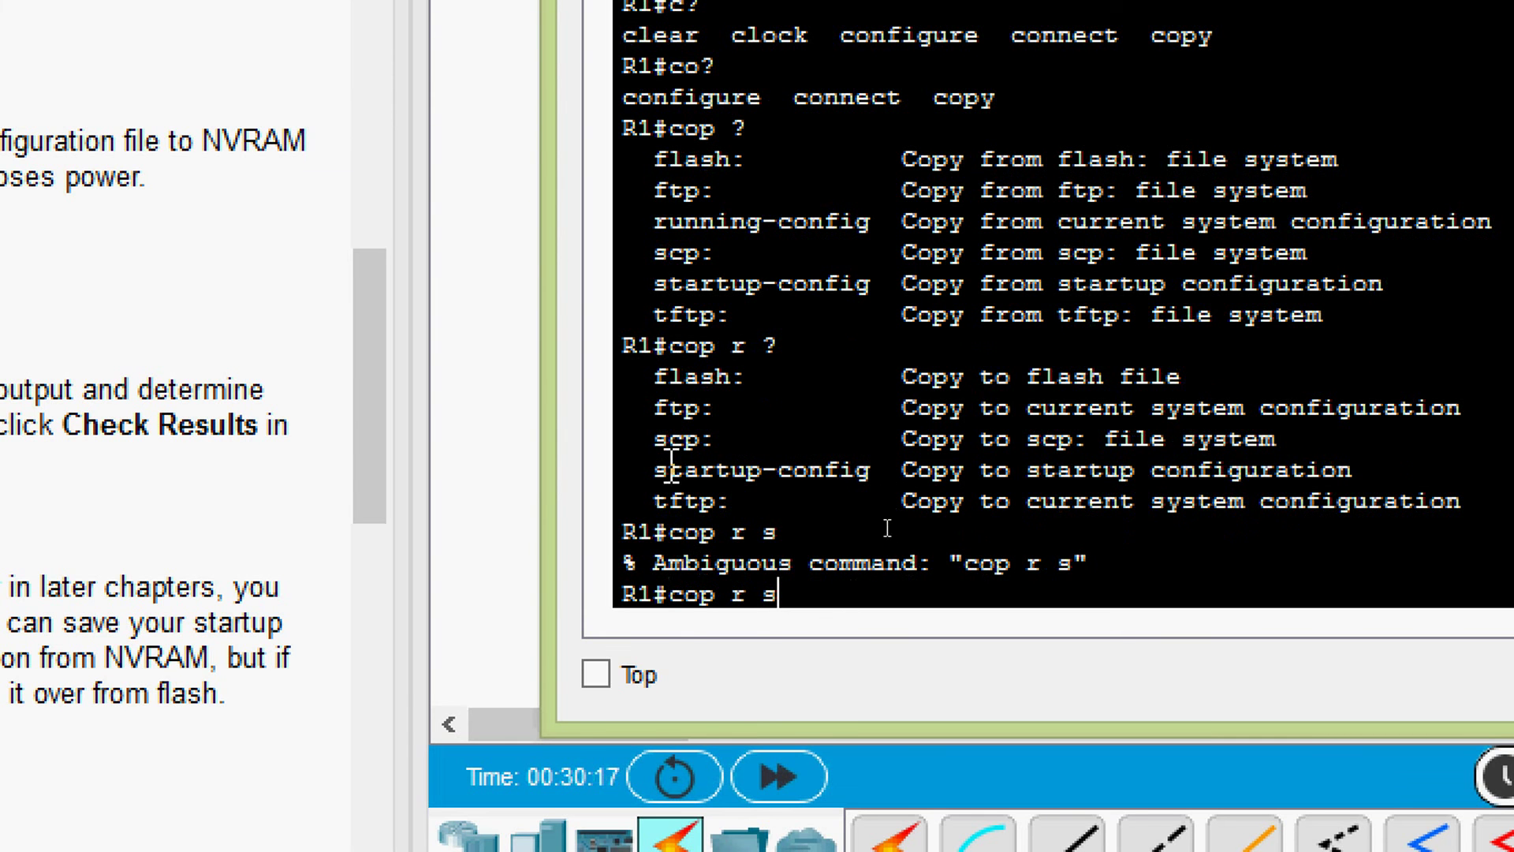
pyautogui.moveTo(669, 469); pyautogui.dragTo(731, 439)
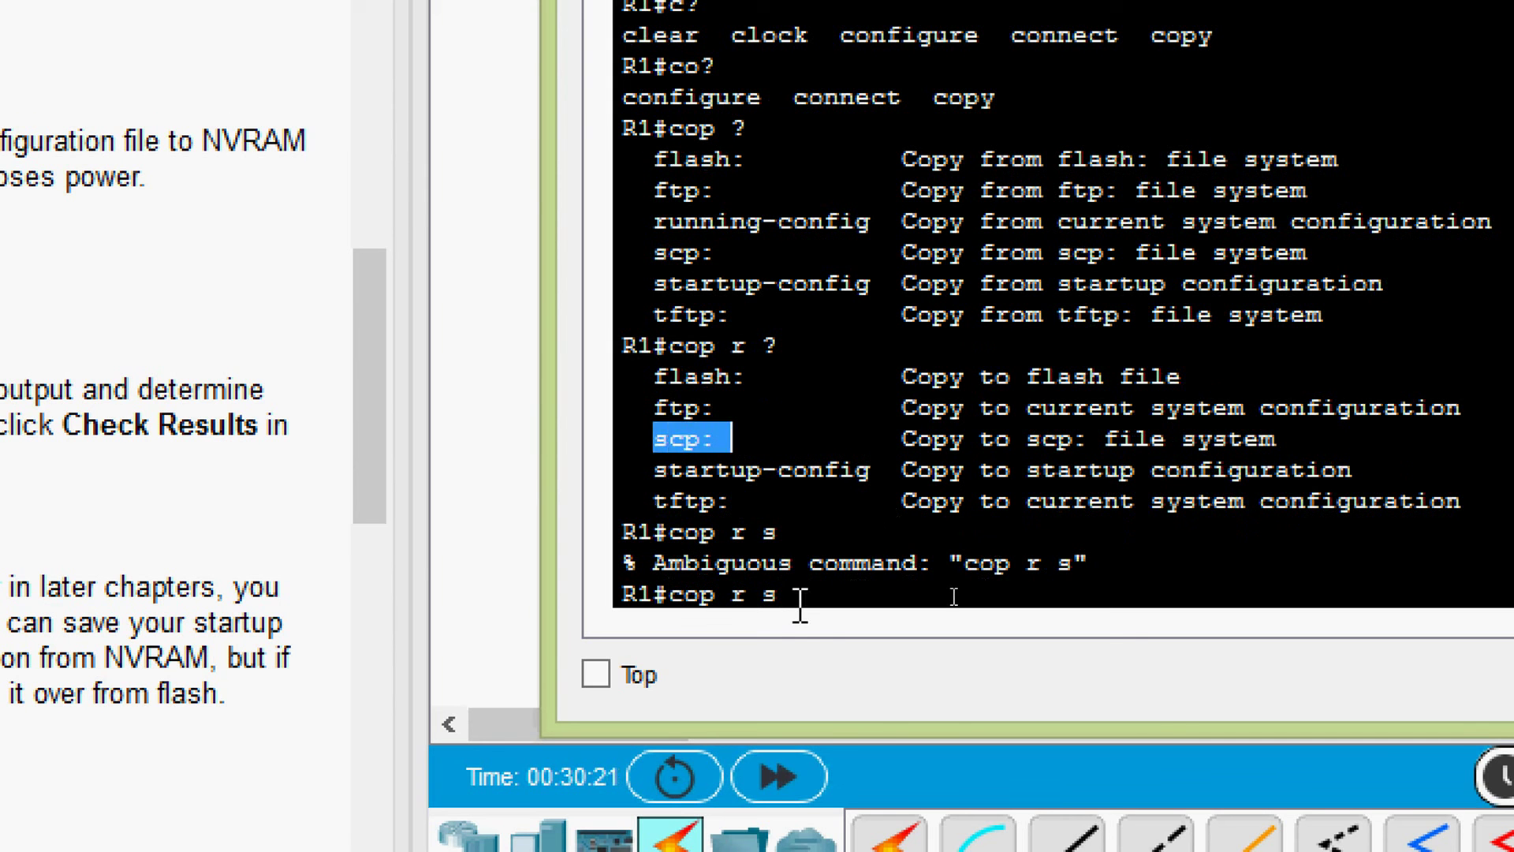
pyautogui.click(798, 600)
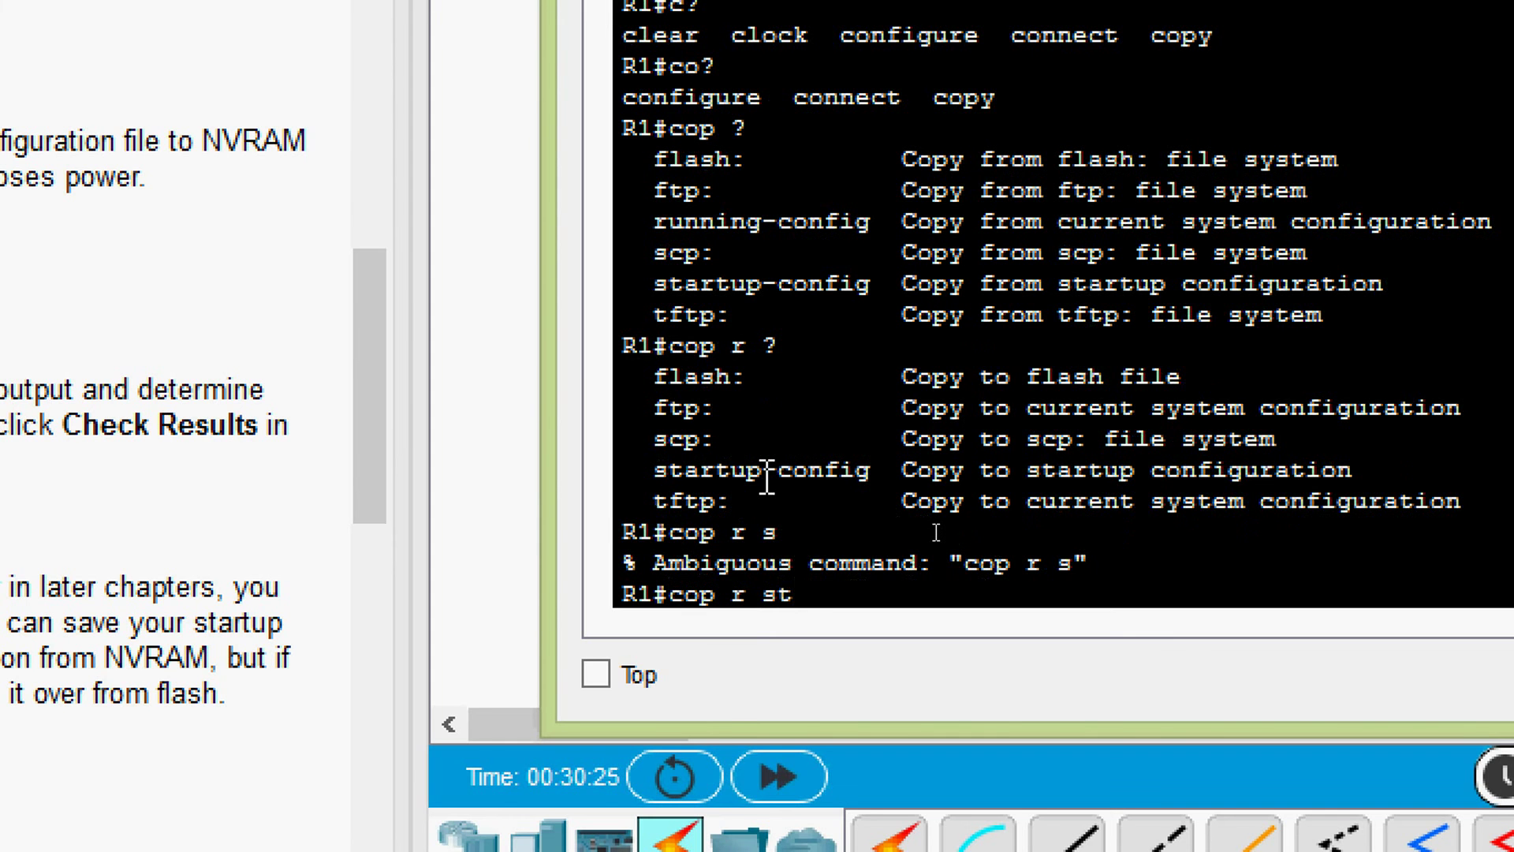
pyautogui.press('Return')
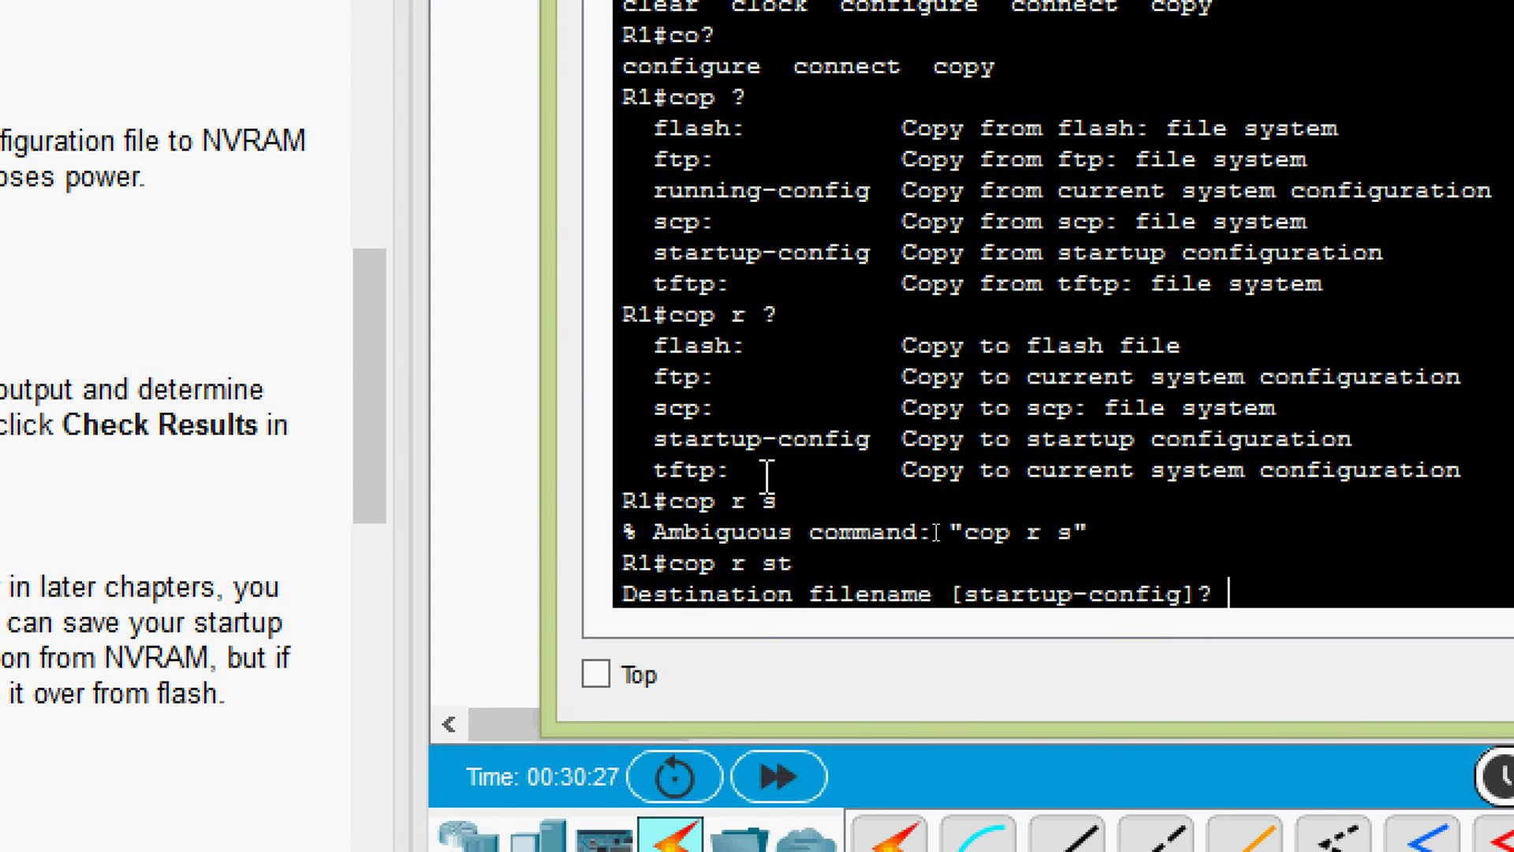
pyautogui.press('Return')
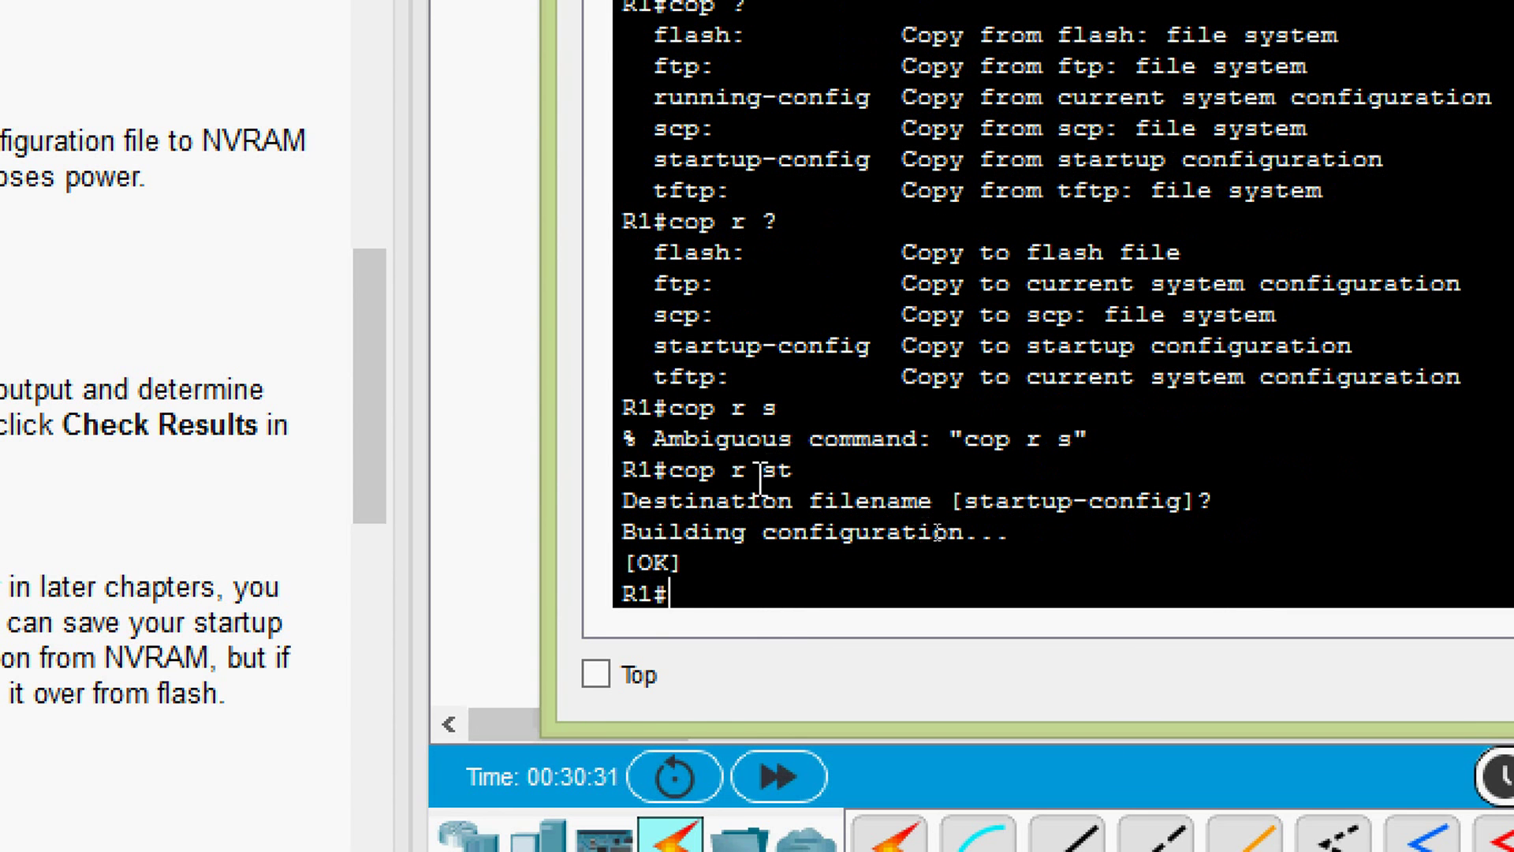
pyautogui.moveTo(792, 470); pyautogui.dragTo(603, 475)
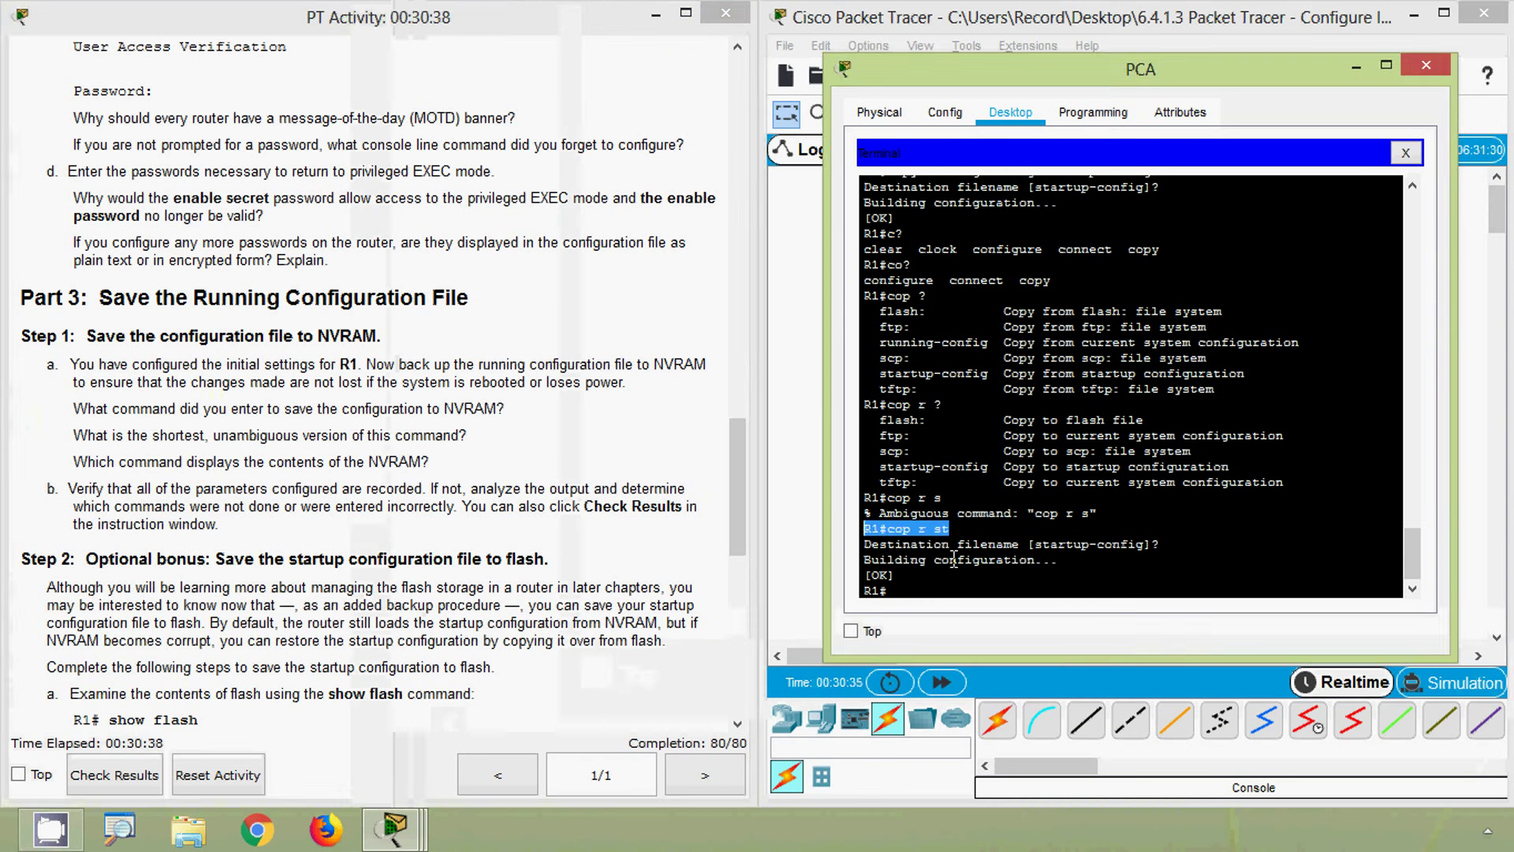
# - Run show startup-config on R1 and page through to the end, reviewing the console line settings
pyautogui.click(110, 509)
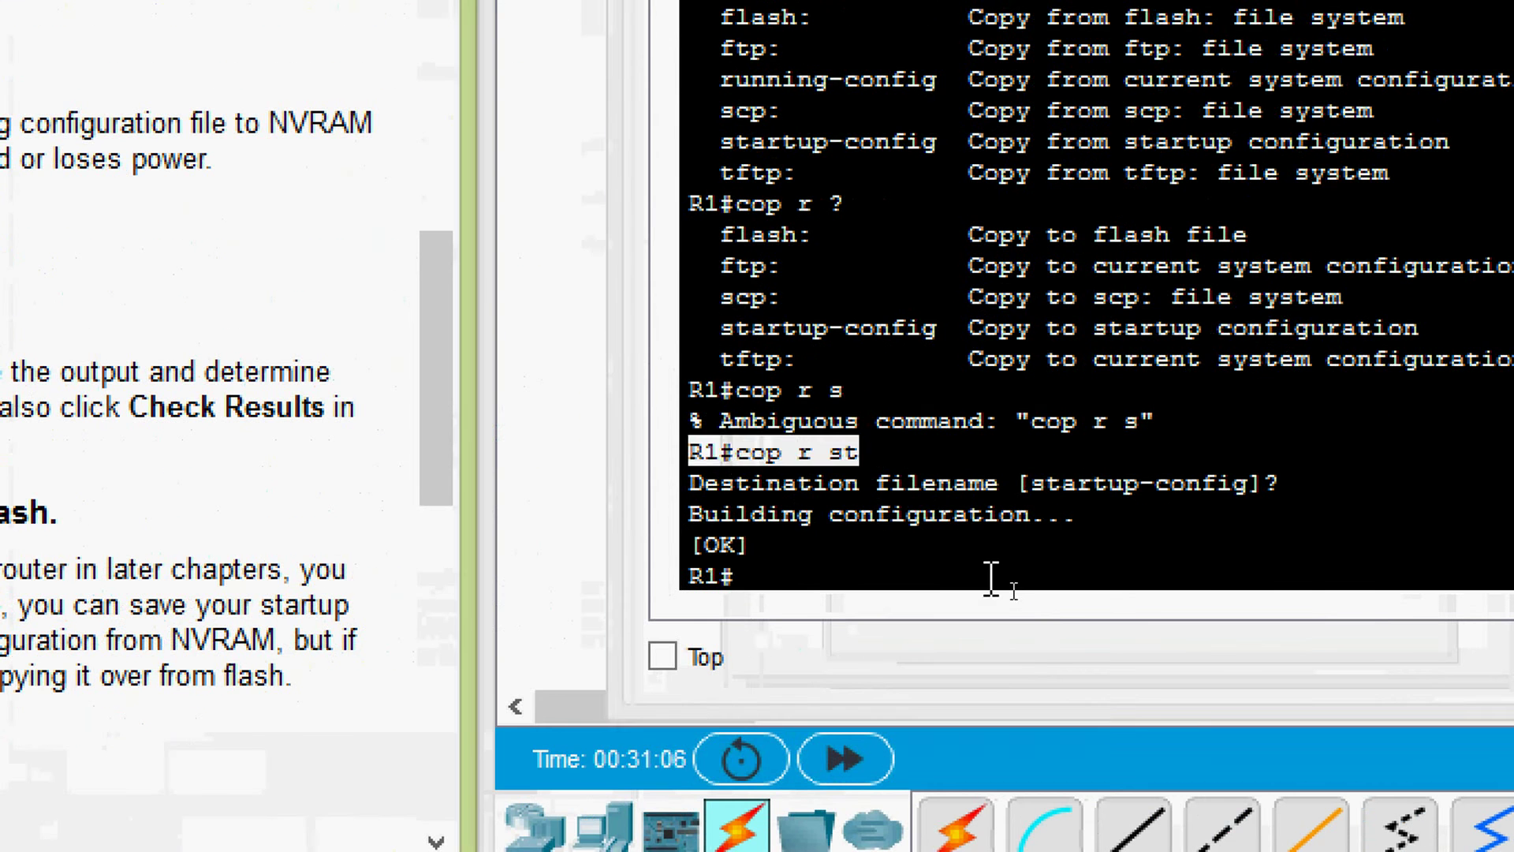
pyautogui.click(1012, 589)
pyautogui.write('sh')
pyautogui.press('Tab')
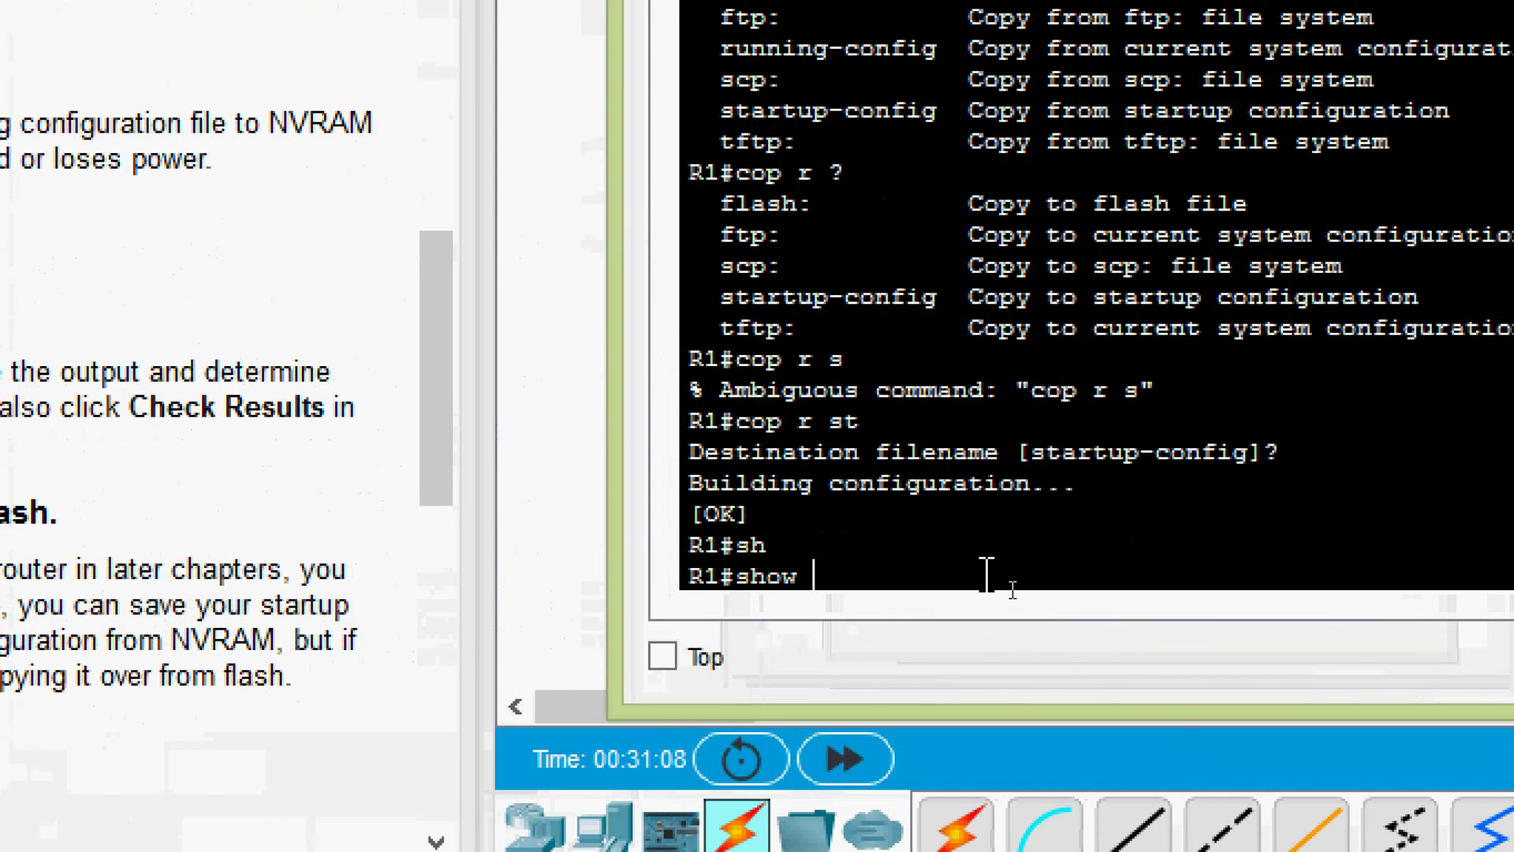
pyautogui.write('star')
pyautogui.press('Tab')
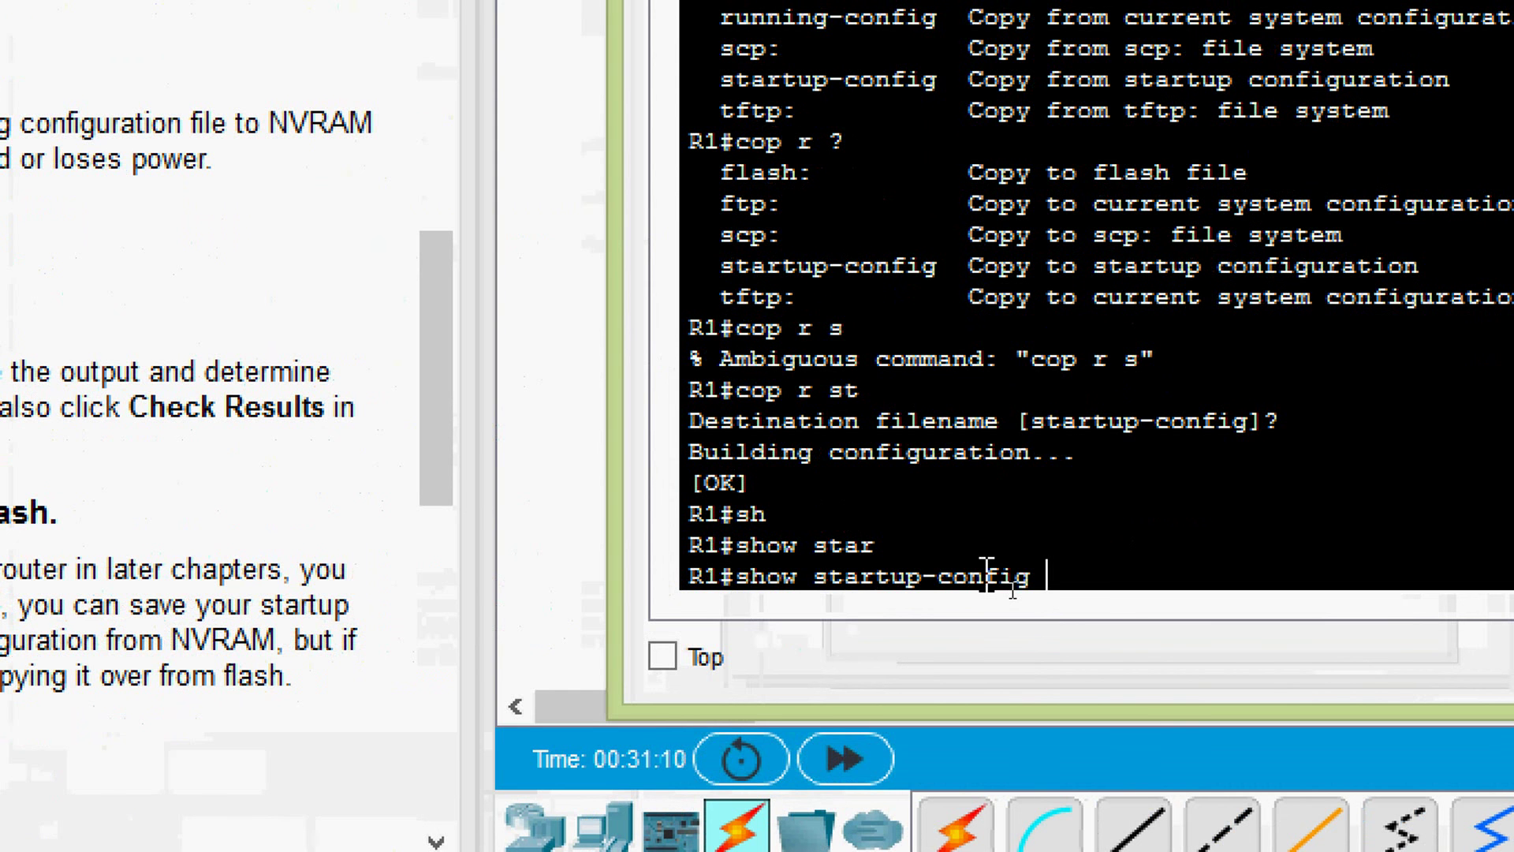
pyautogui.press('Return')
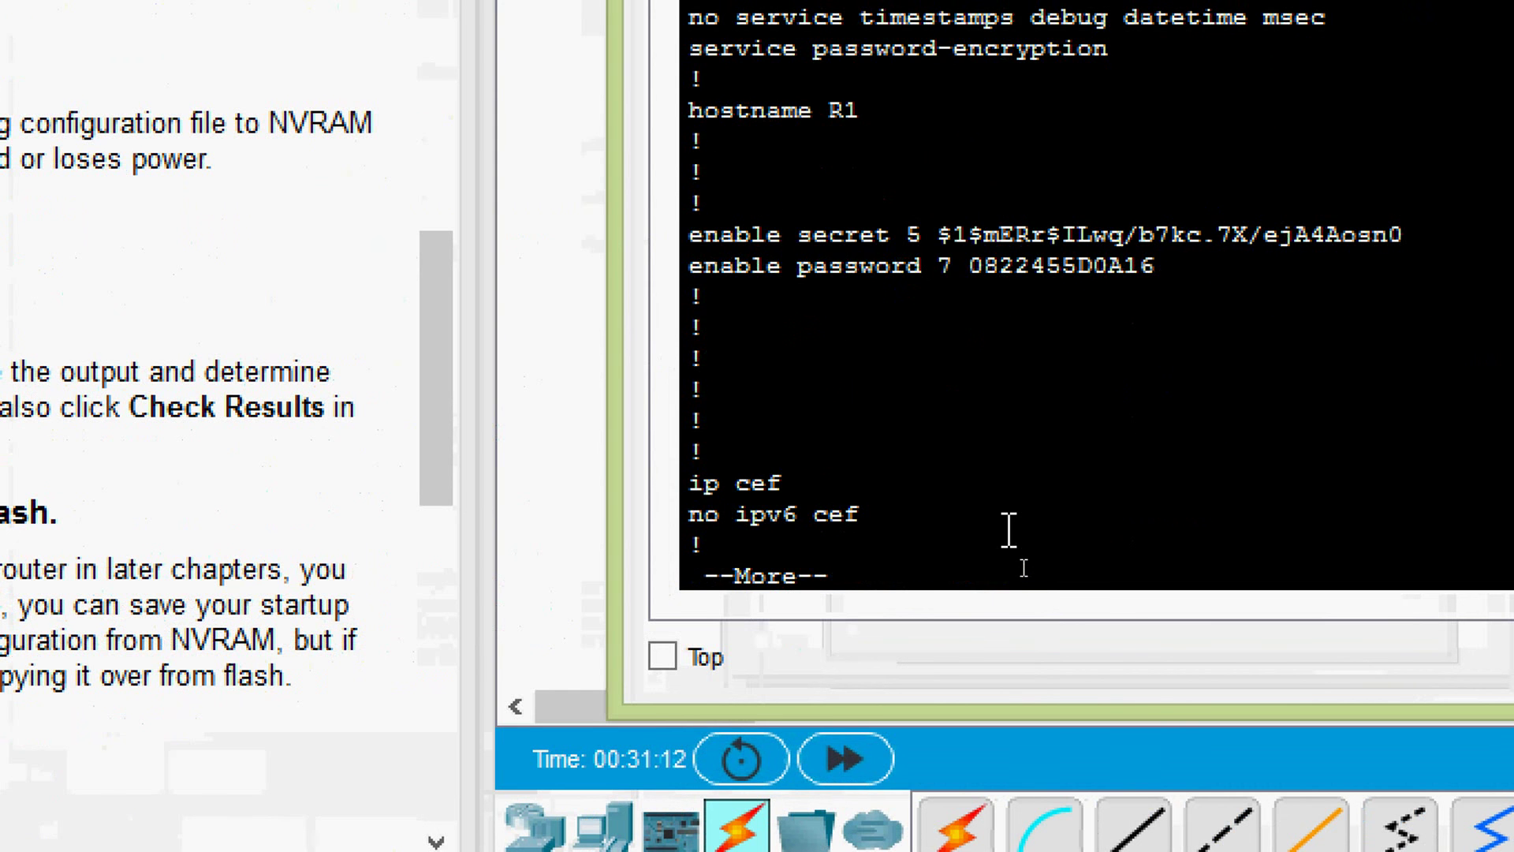
pyautogui.press('space')
pyautogui.press('space')
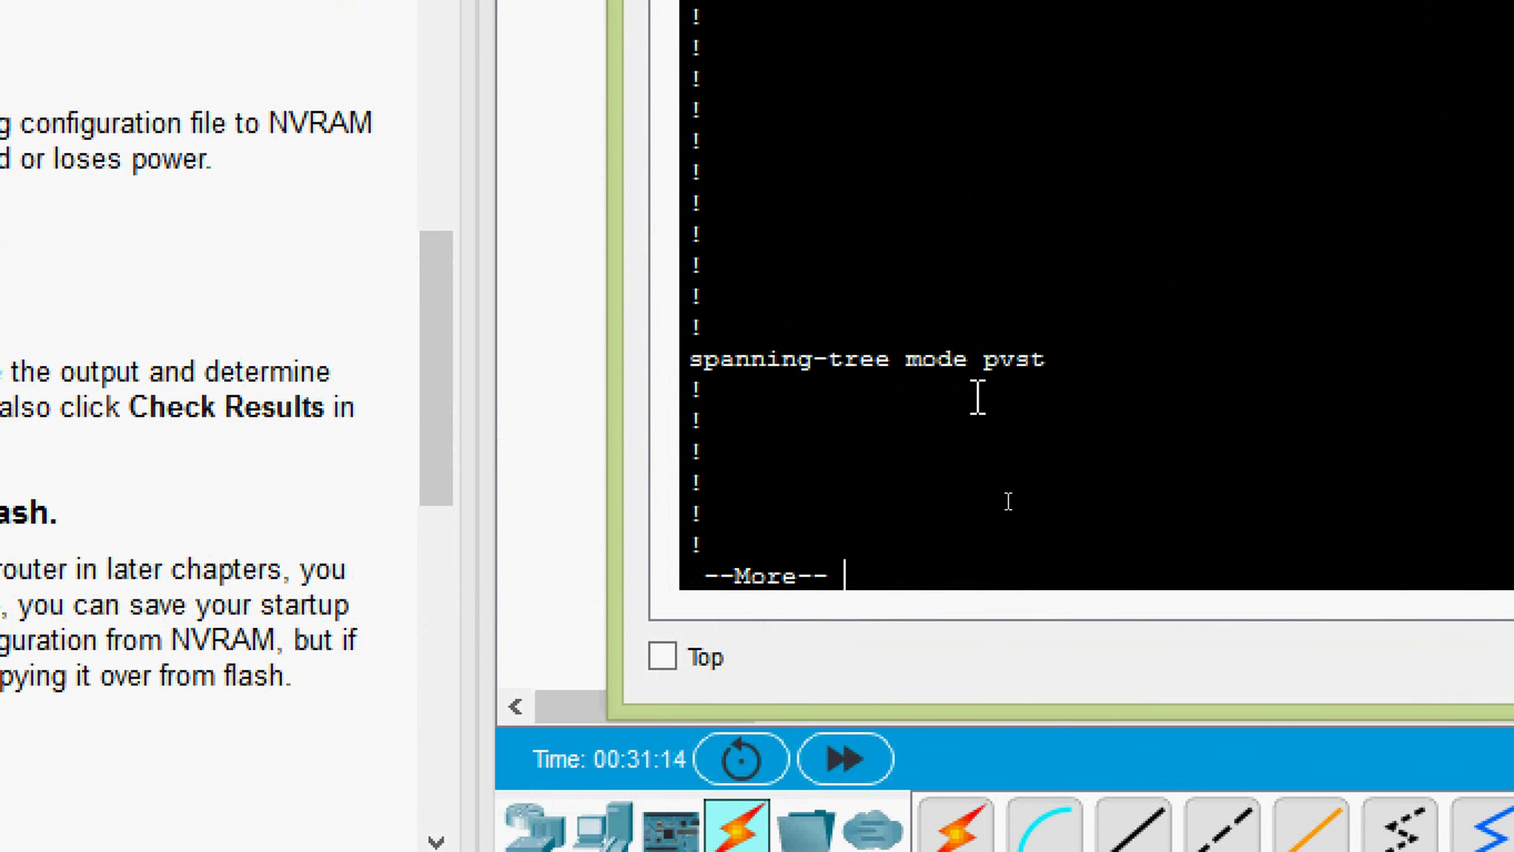
pyautogui.press('space')
pyautogui.press('space')
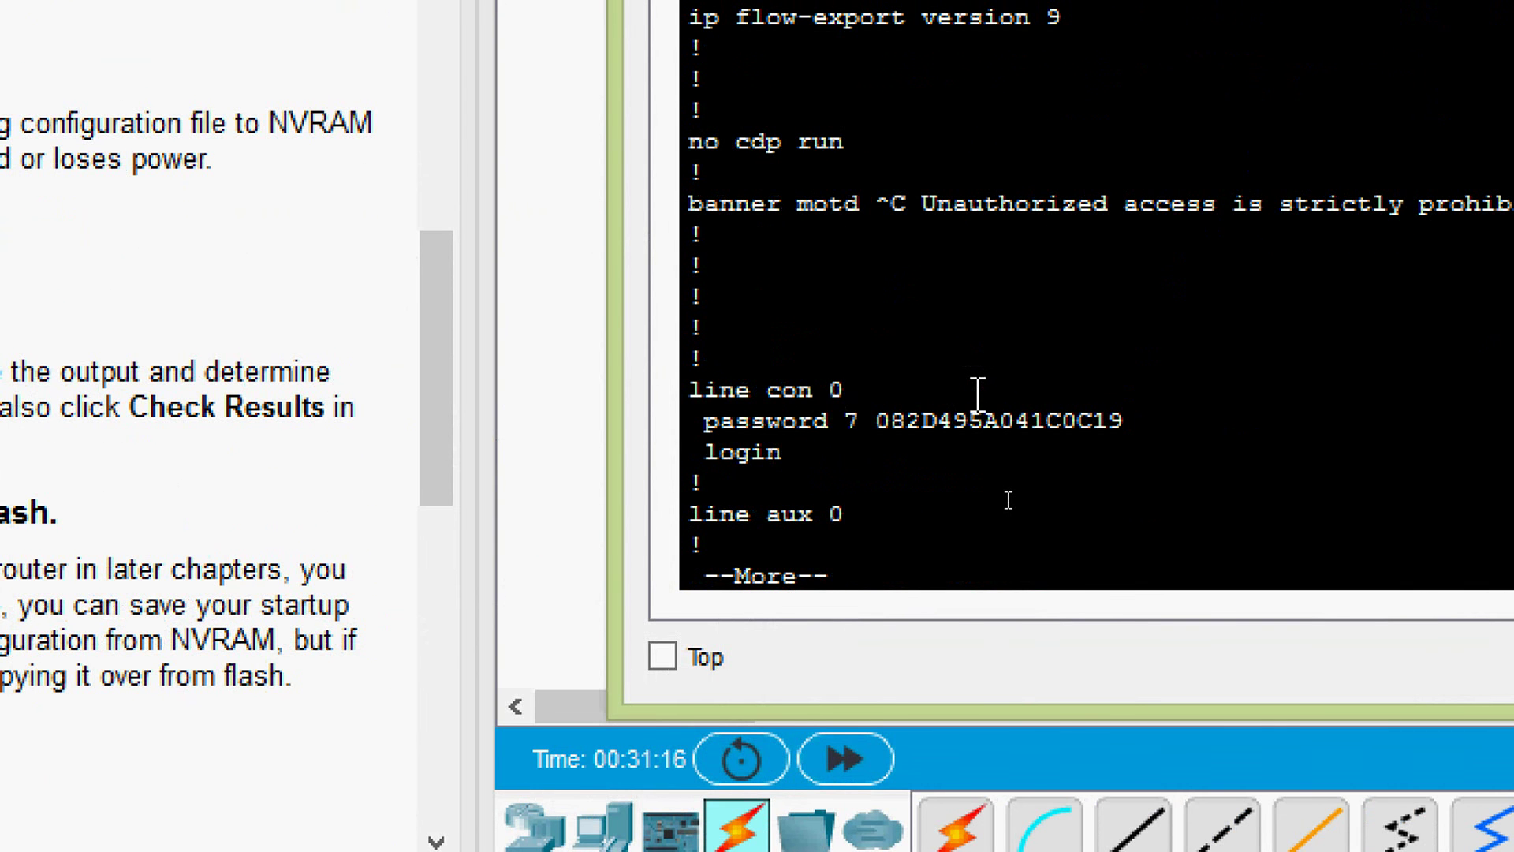
pyautogui.moveTo(786, 446); pyautogui.dragTo(631, 372)
pyautogui.click(821, 432)
pyautogui.press('space')
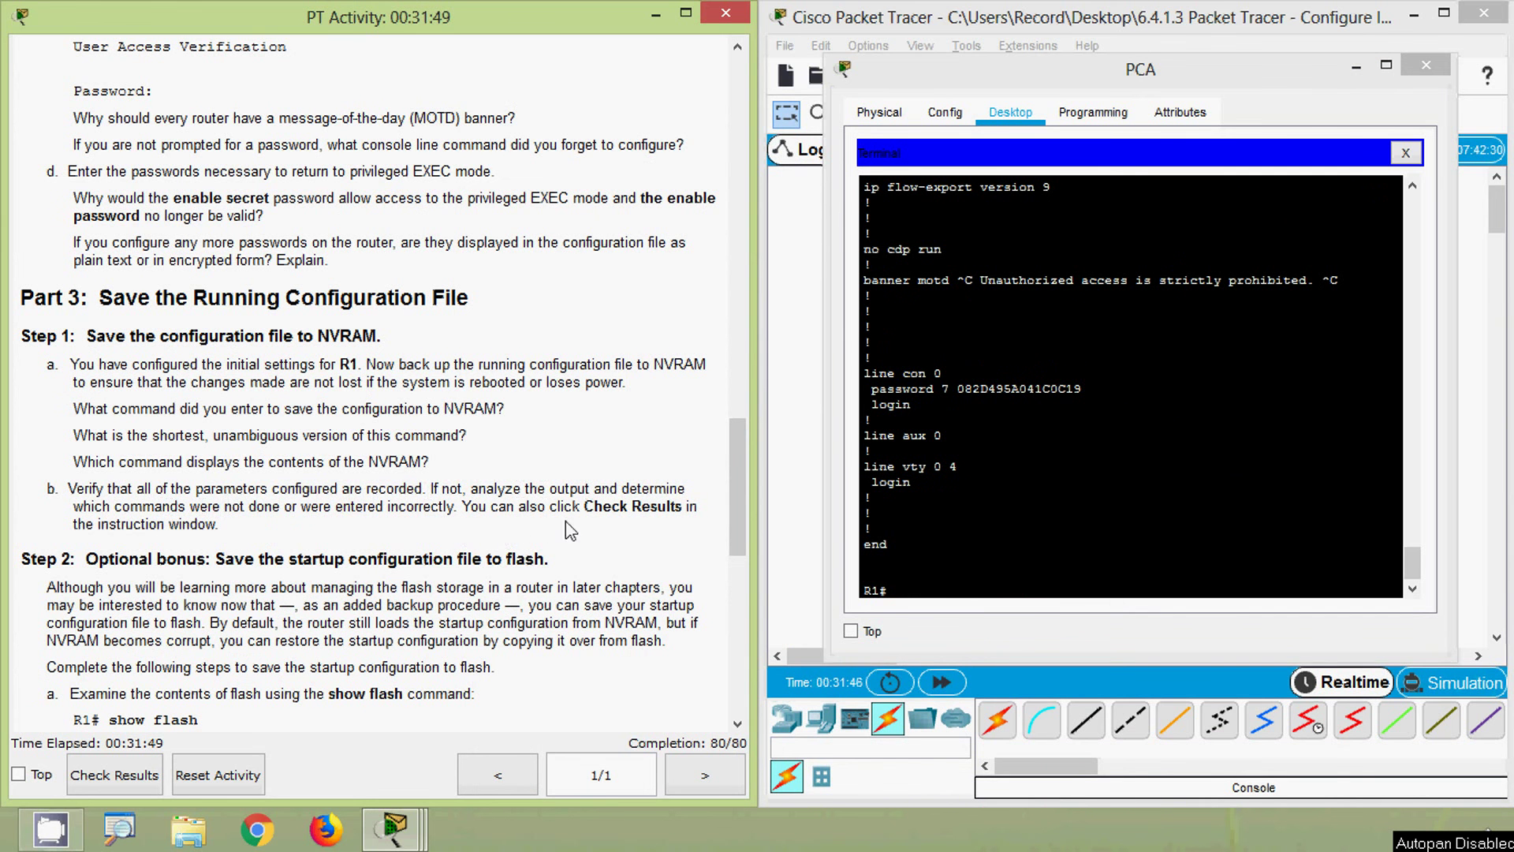
# - Review the 80/80 results and Assessment Items, closing the PCA window and the results
pyautogui.click(142, 778)
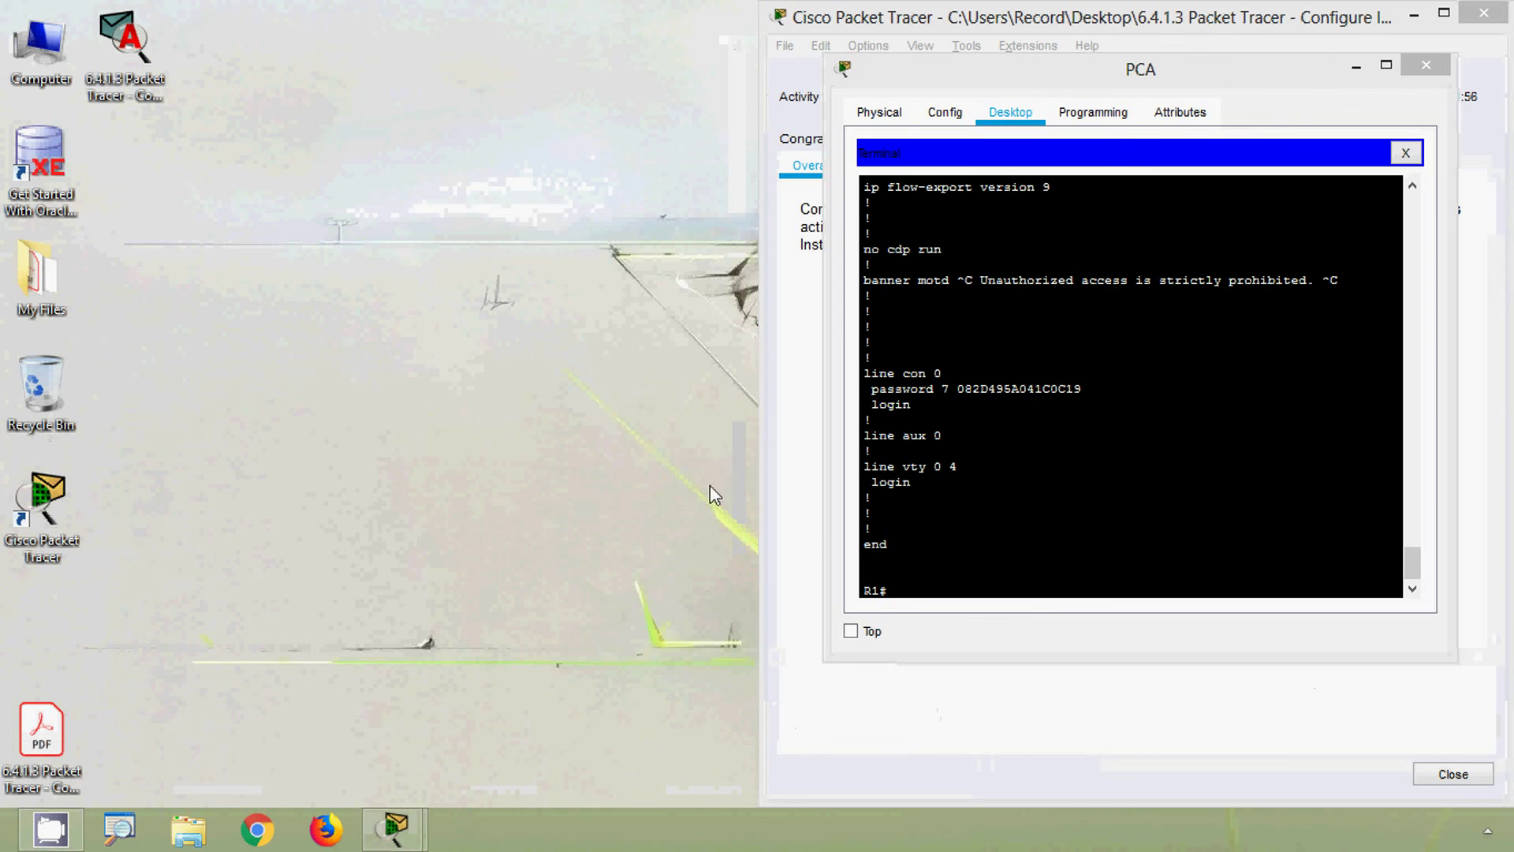
pyautogui.click(1356, 67)
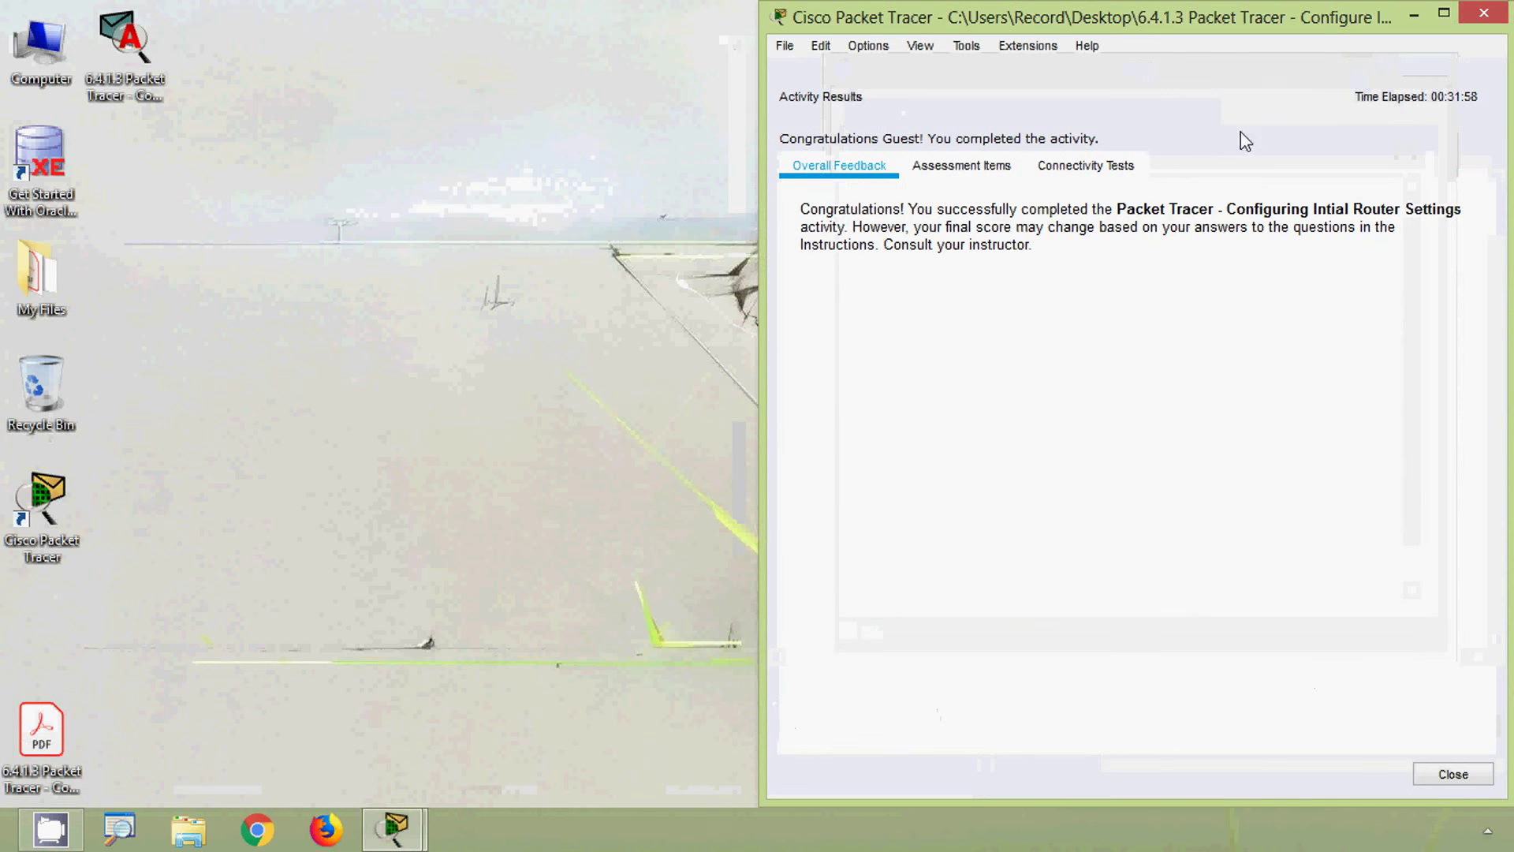
pyautogui.click(985, 168)
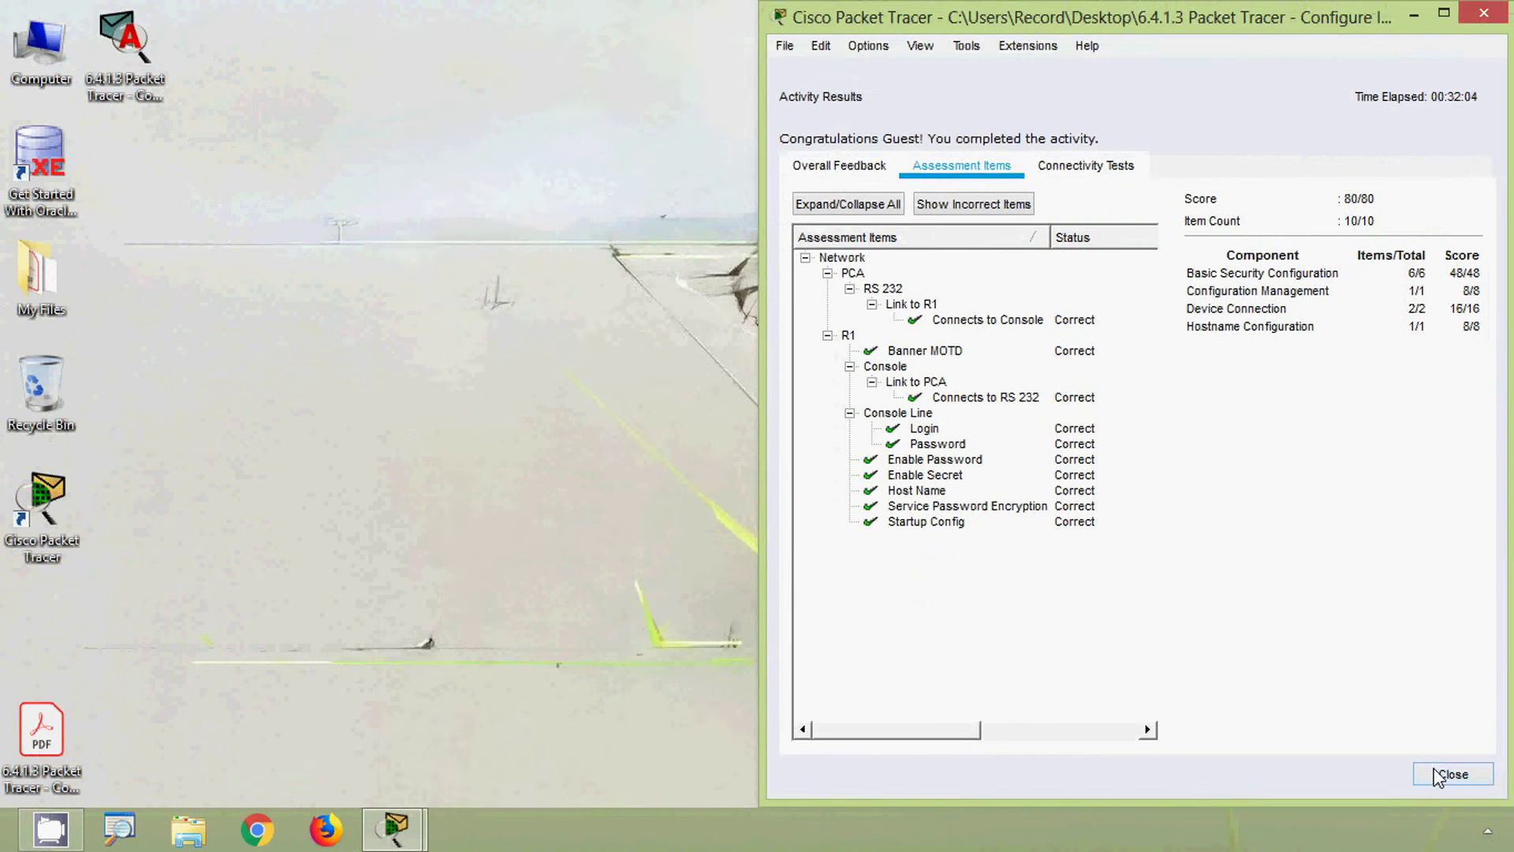
pyautogui.click(1437, 777)
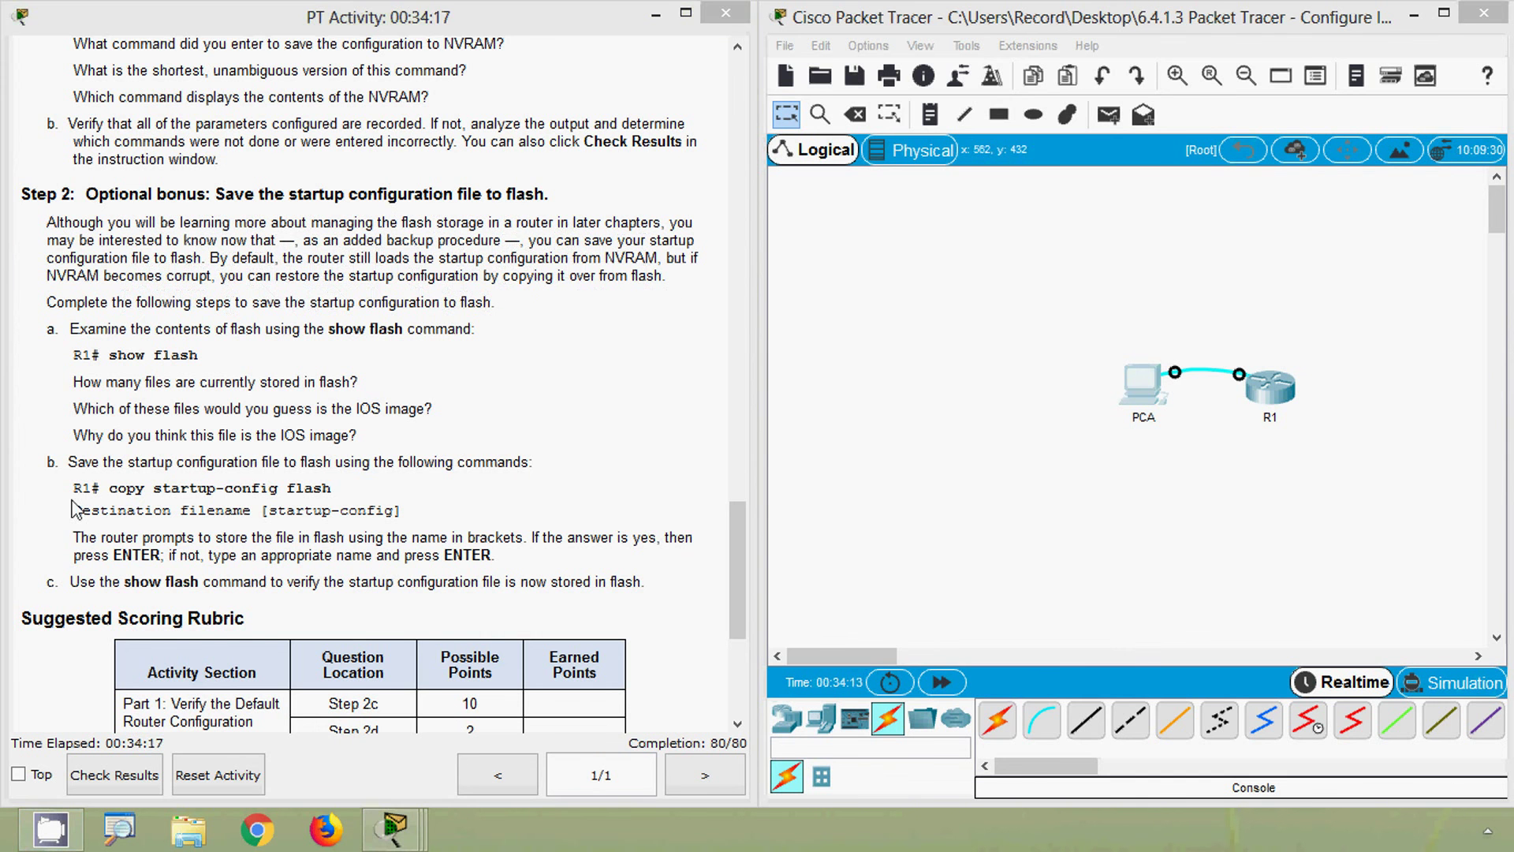
# - Reopen PCA's terminal and run show flash on R1
pyautogui.click(75, 508)
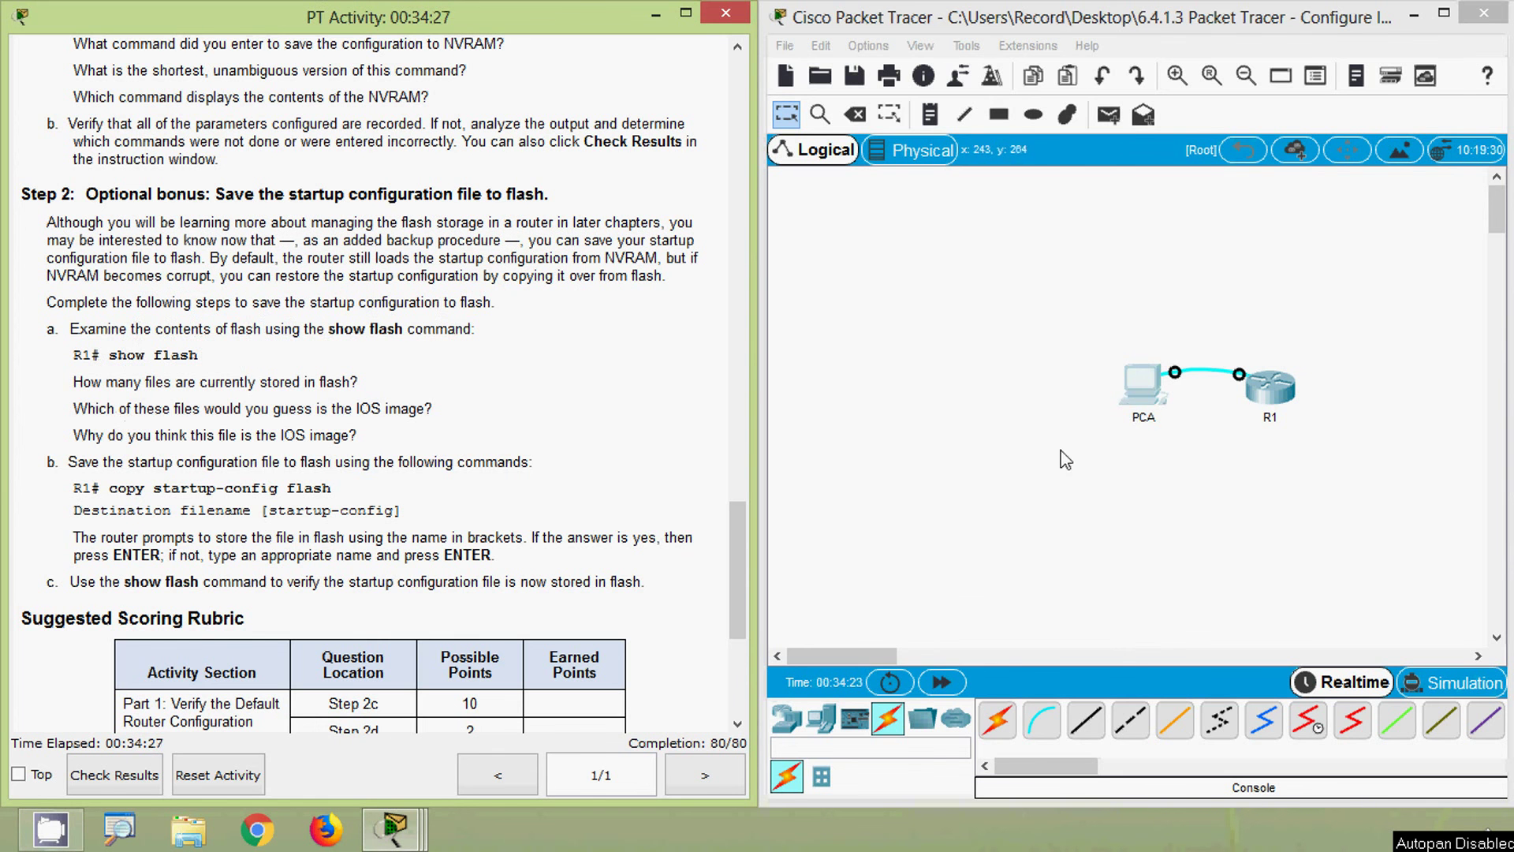
pyautogui.click(1143, 388)
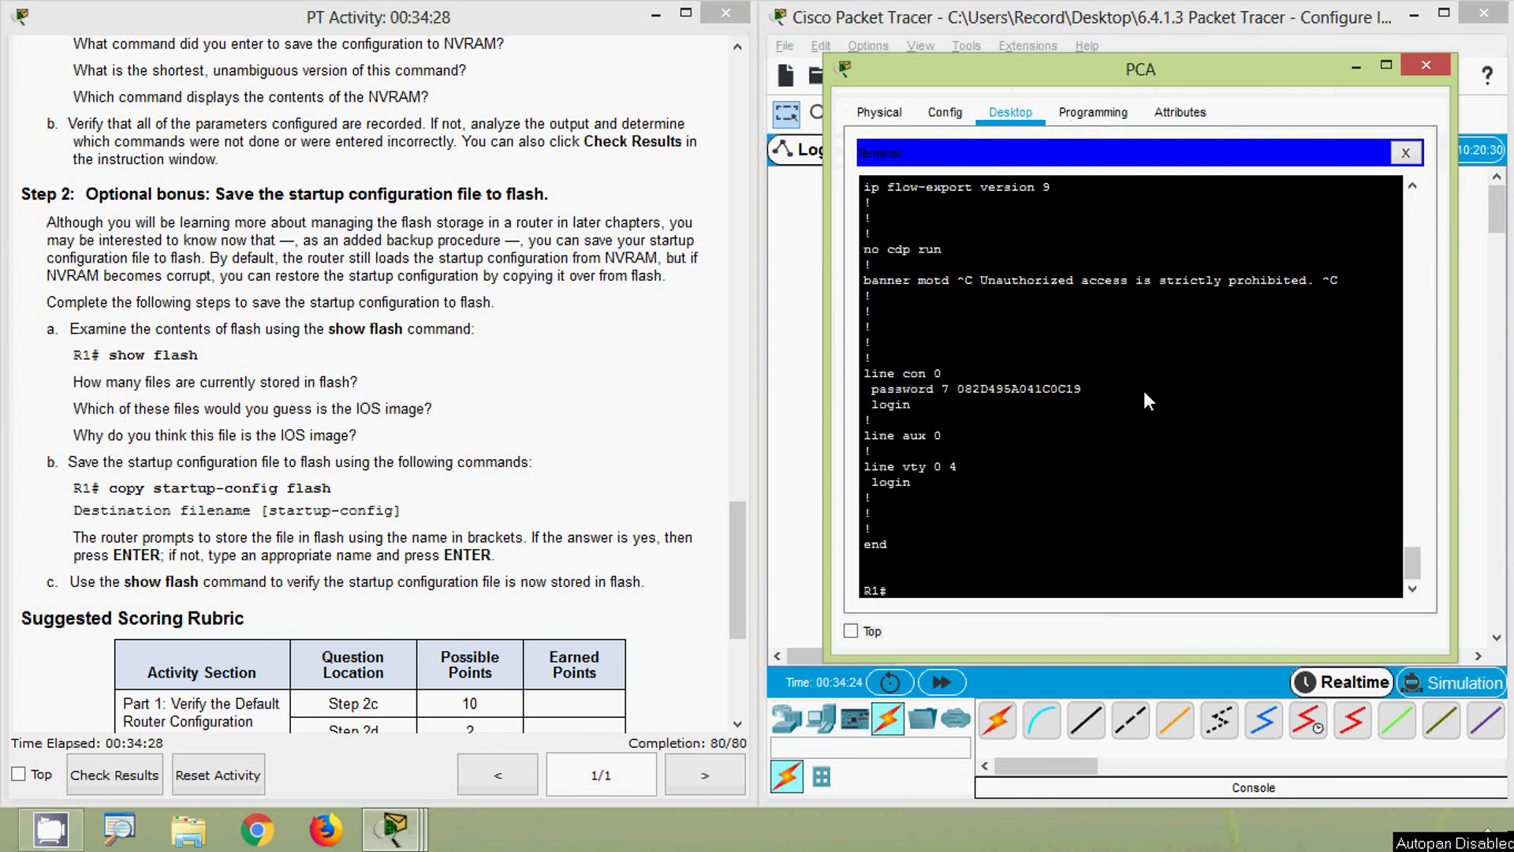
pyautogui.click(950, 572)
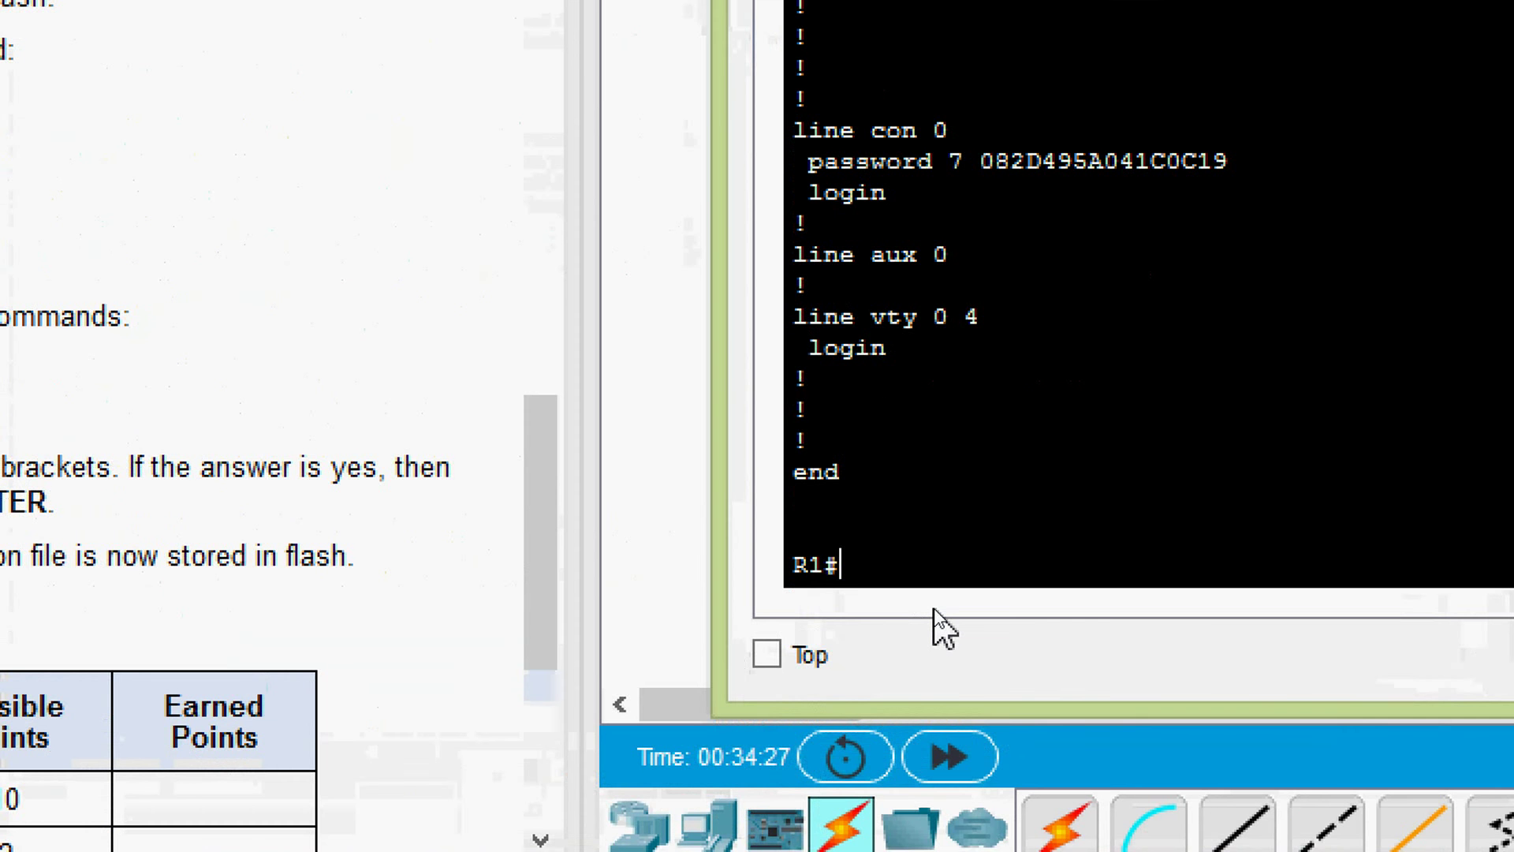
pyautogui.write('sh')
pyautogui.press('Tab')
pyautogui.write('fla')
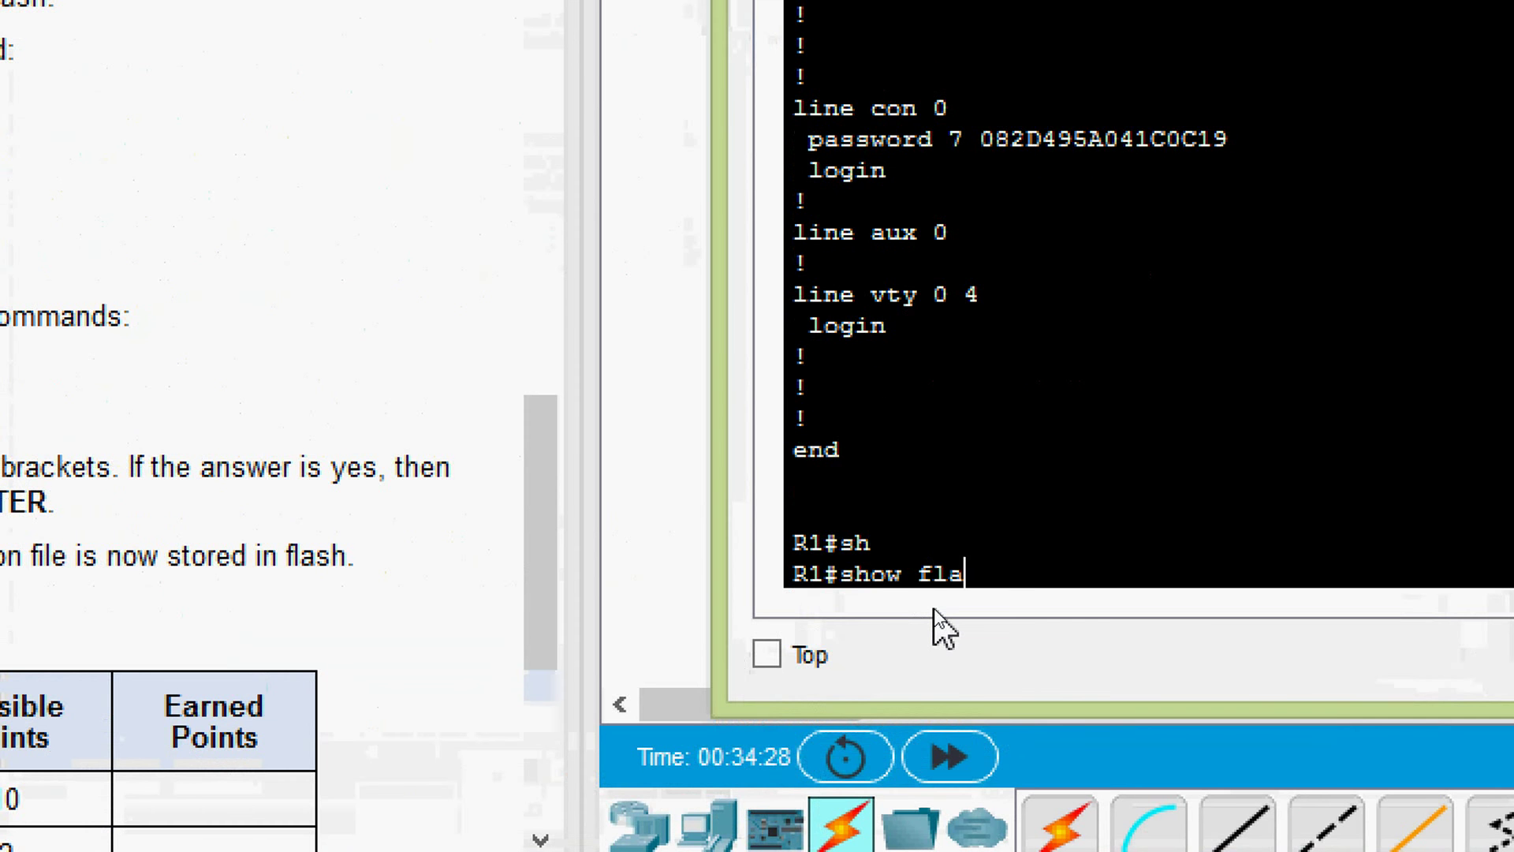
pyautogui.press('Tab')
pyautogui.press('Return')
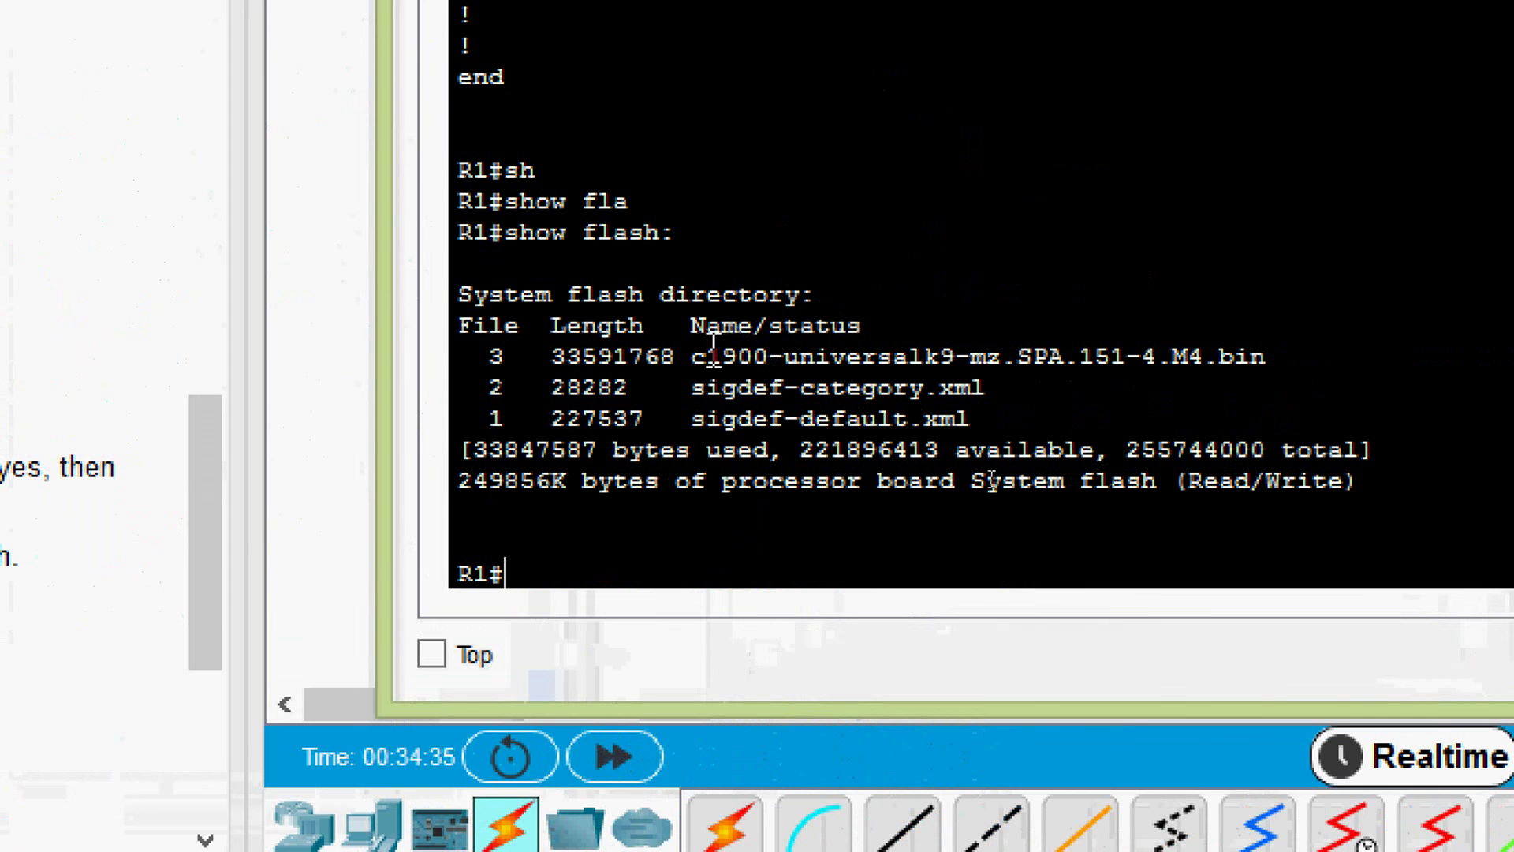
# - Highlight the three files stored in flash, including the image and sigdef-default.xml
pyautogui.moveTo(693, 356); pyautogui.dragTo(1294, 365)
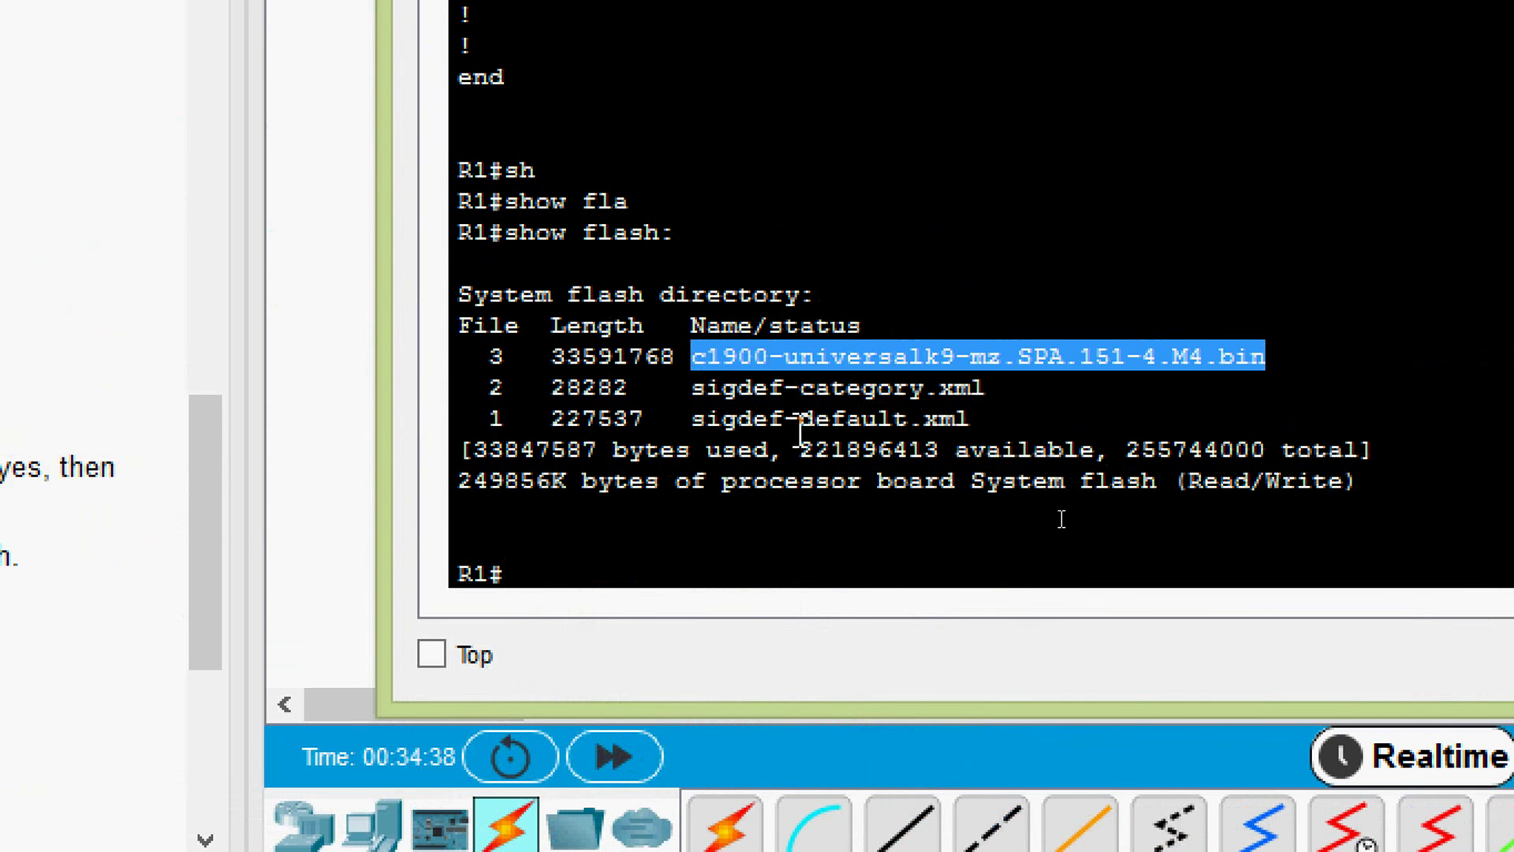
pyautogui.moveTo(982, 416); pyautogui.dragTo(461, 418)
pyautogui.click(561, 477)
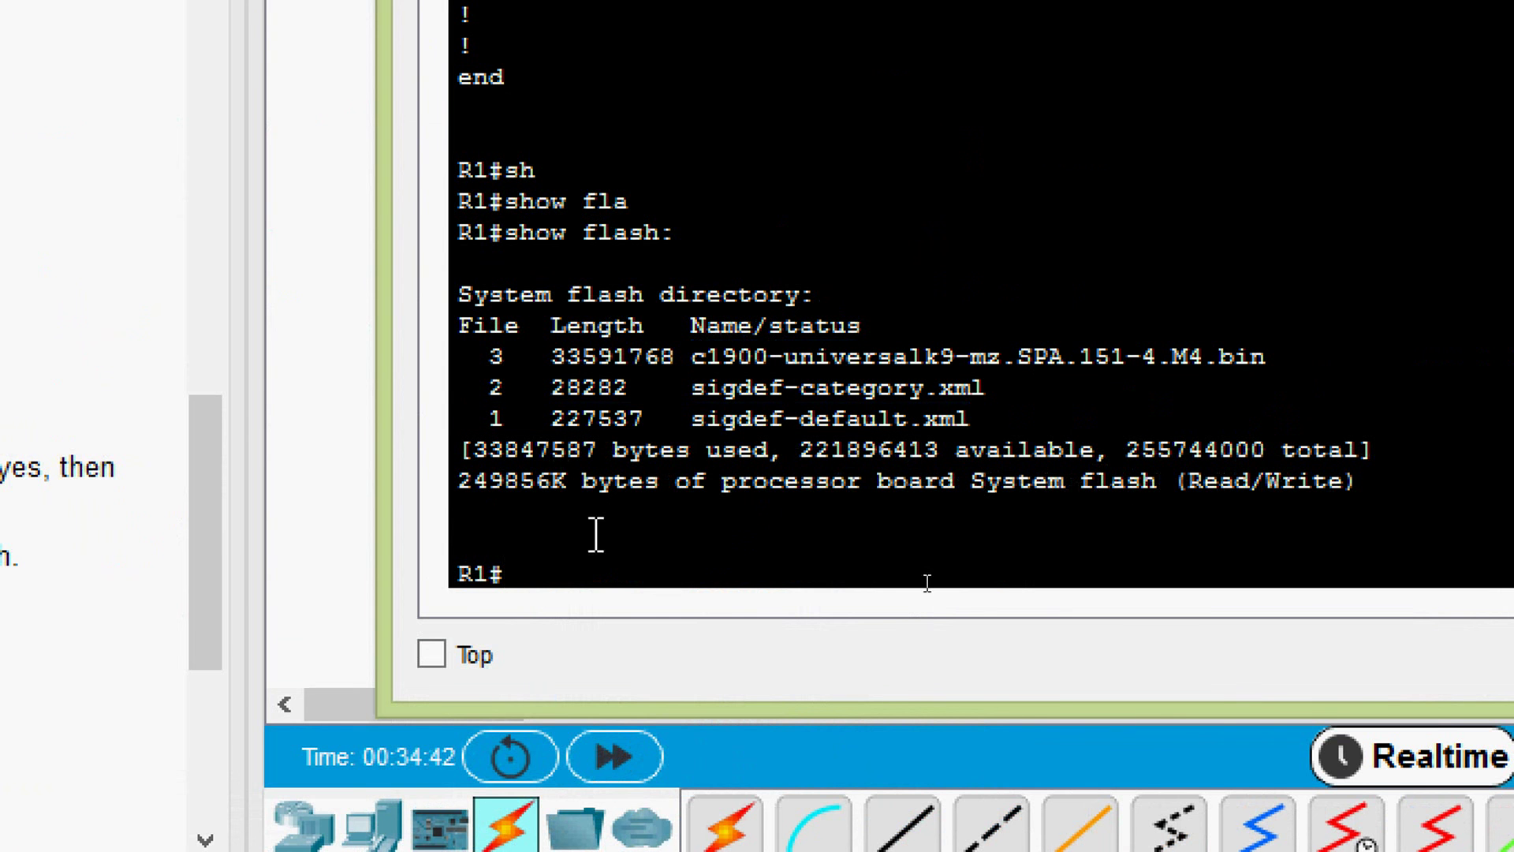
pyautogui.click(161, 415)
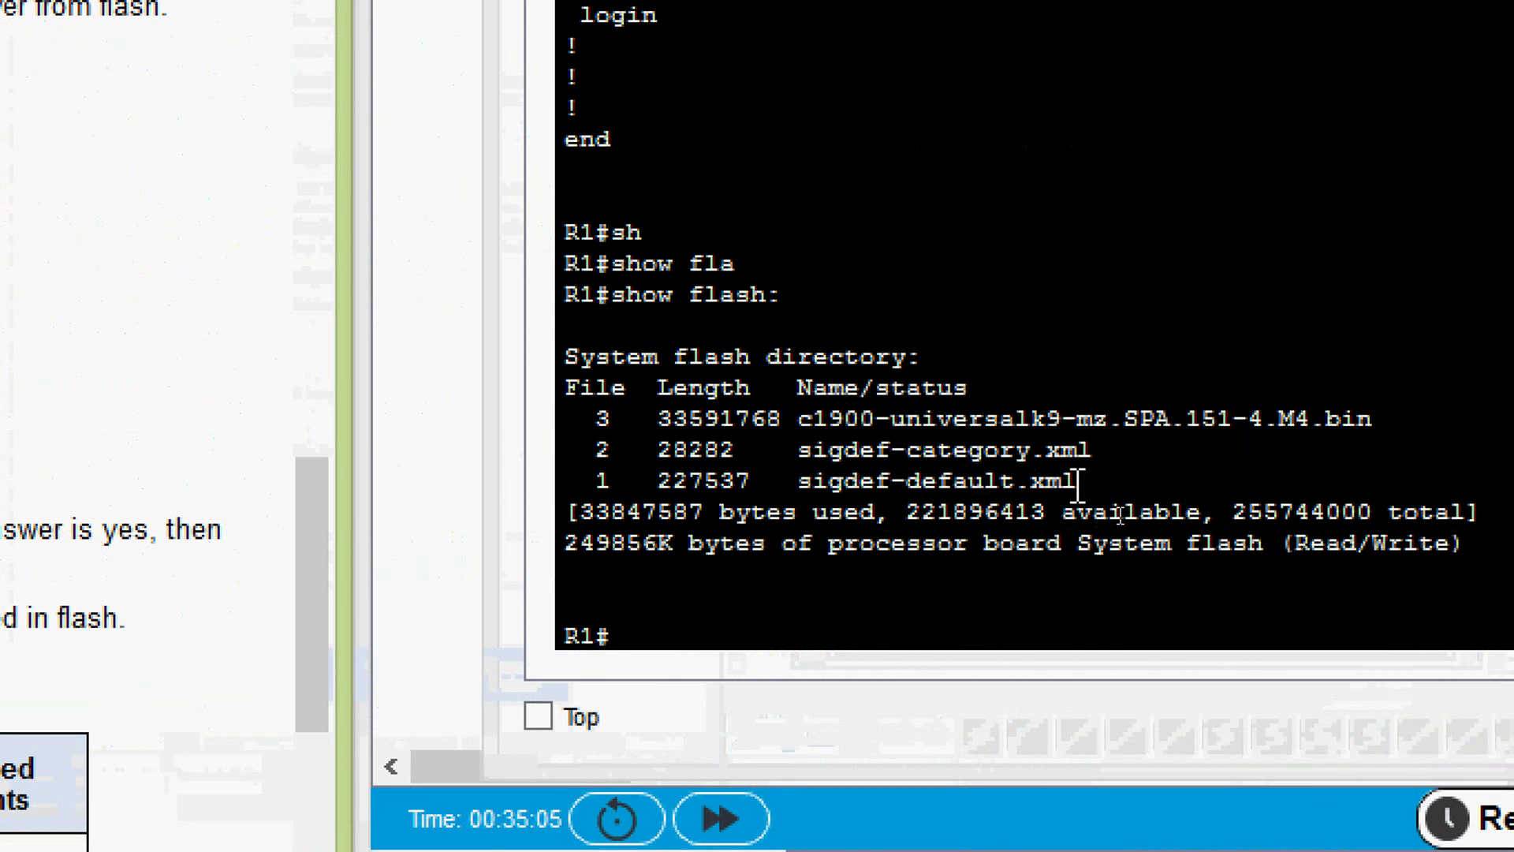
pyautogui.moveTo(1077, 482); pyautogui.dragTo(563, 420)
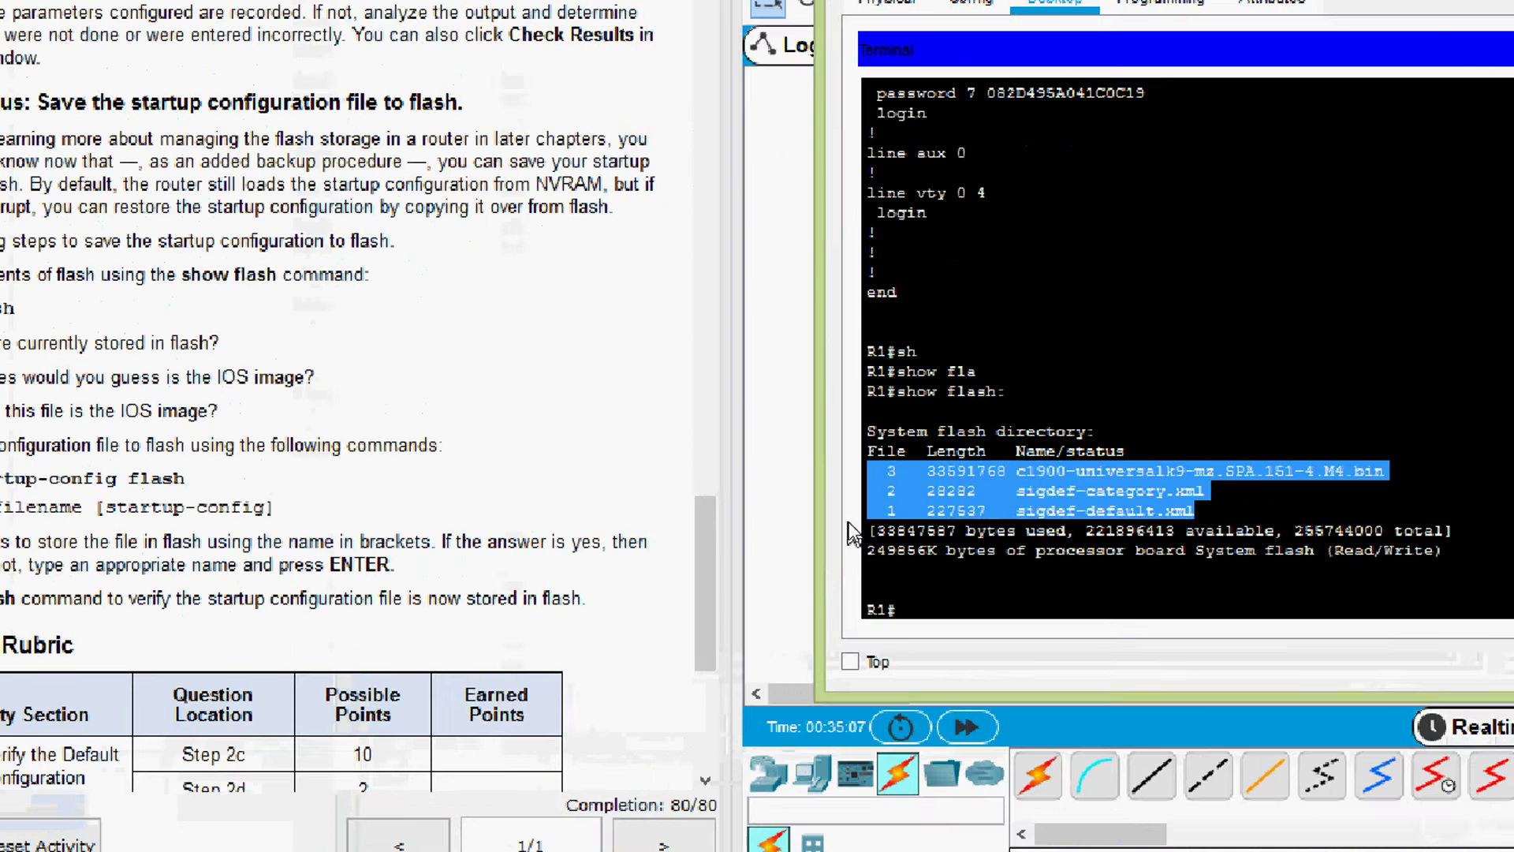
pyautogui.click(258, 456)
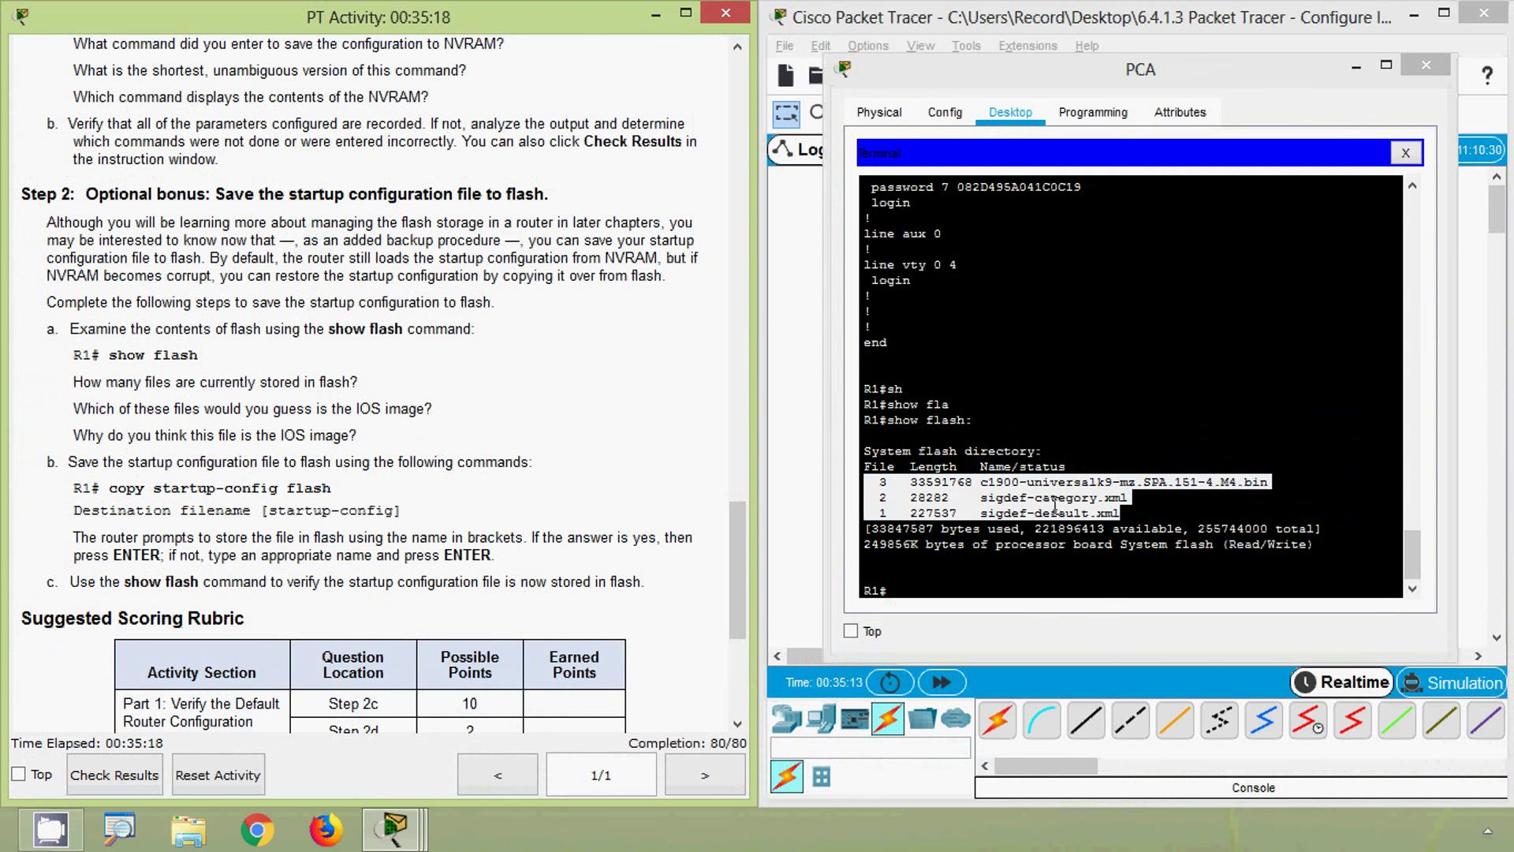
pyautogui.click(1055, 505)
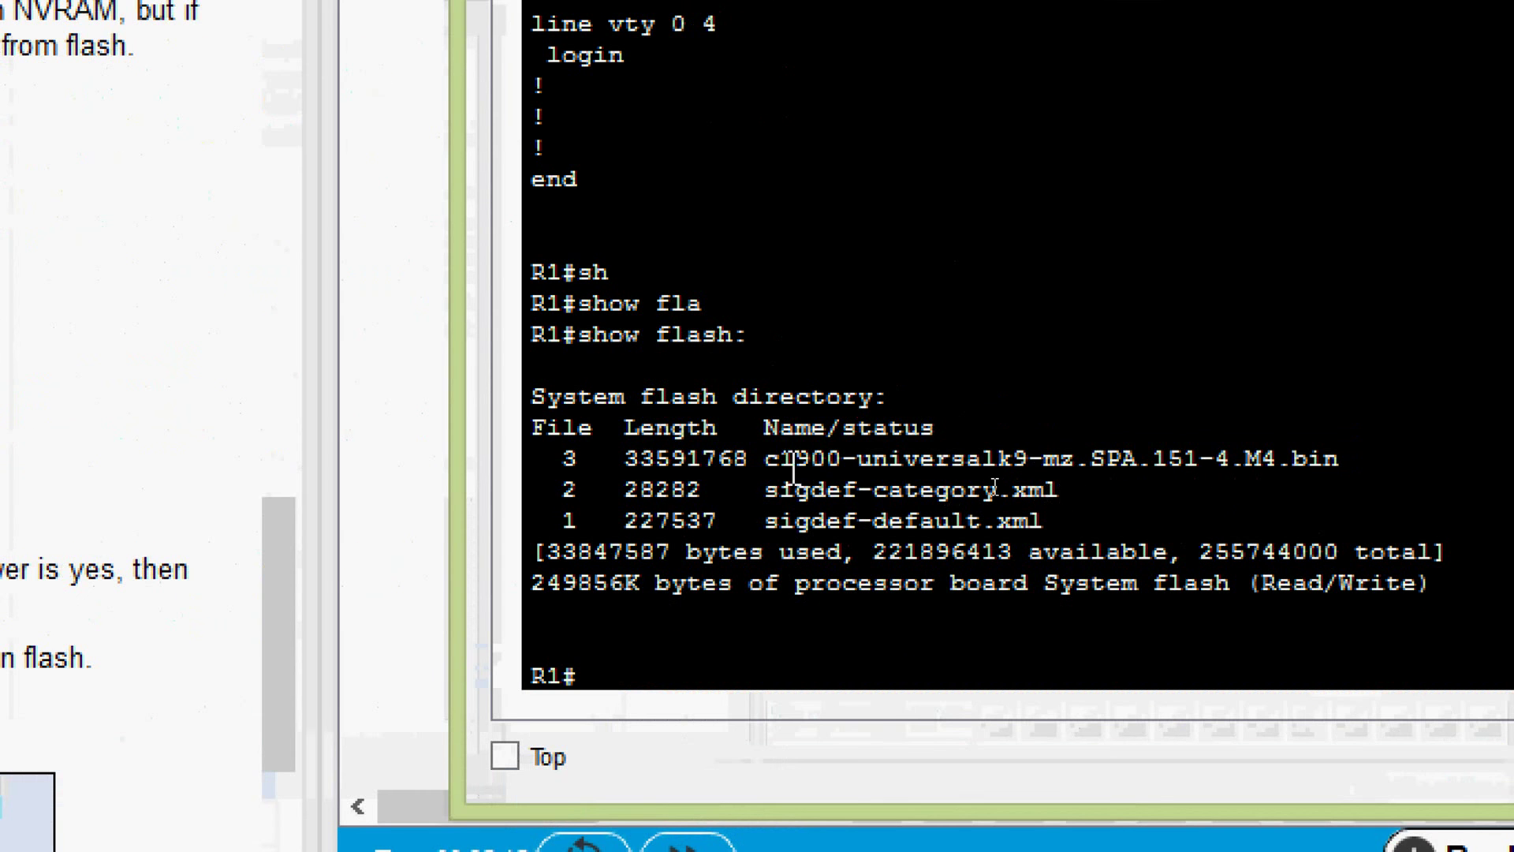
# - Point out file 3, the c1900-universalk9-mz.SPA.151-4.M4.bin IOS image, and its .bin extension
pyautogui.moveTo(766, 462); pyautogui.dragTo(1339, 464)
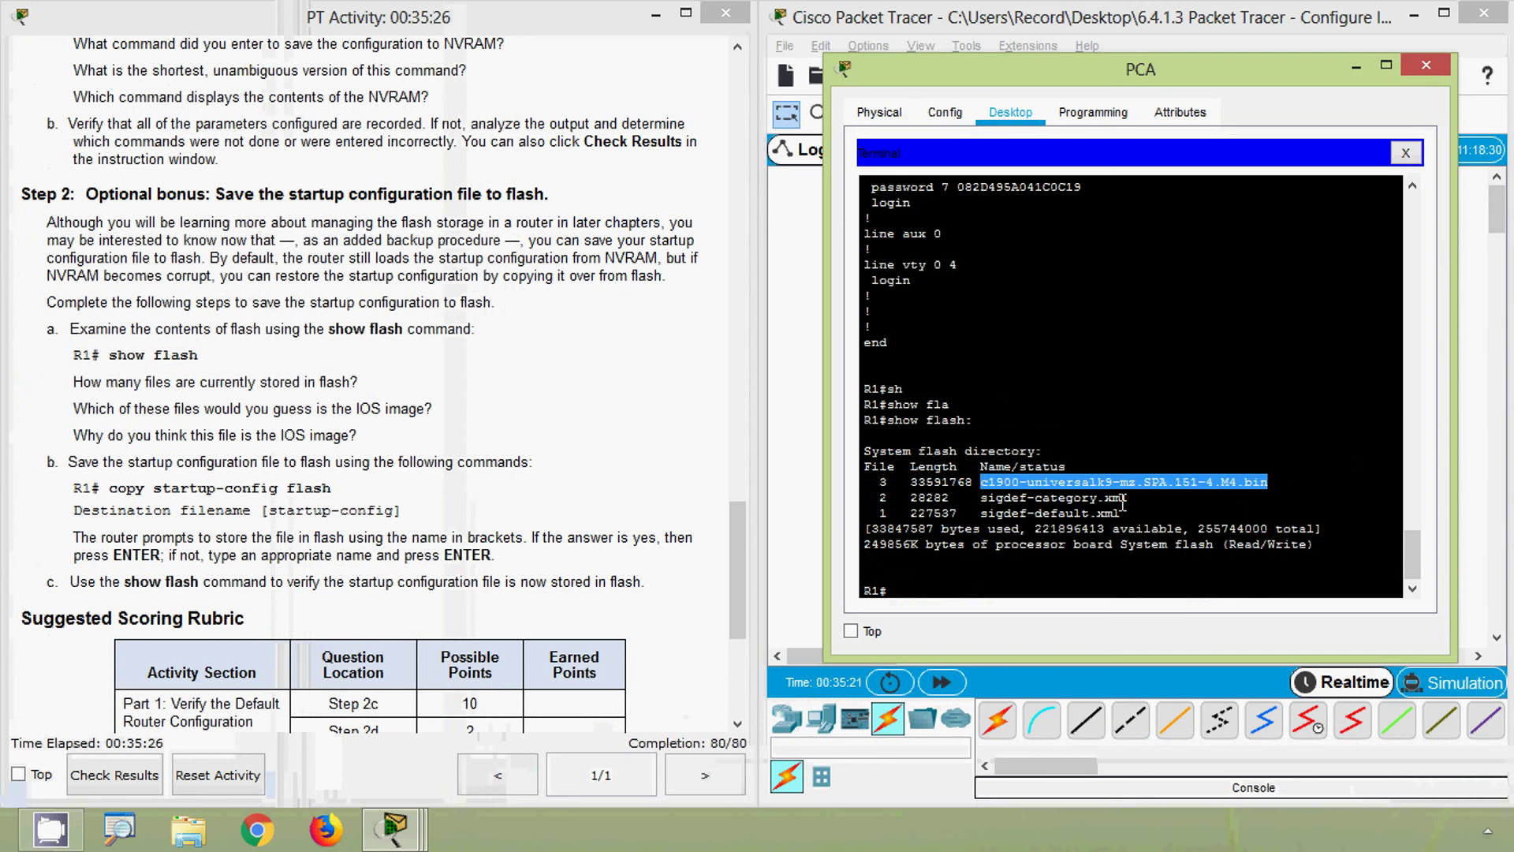
pyautogui.click(459, 458)
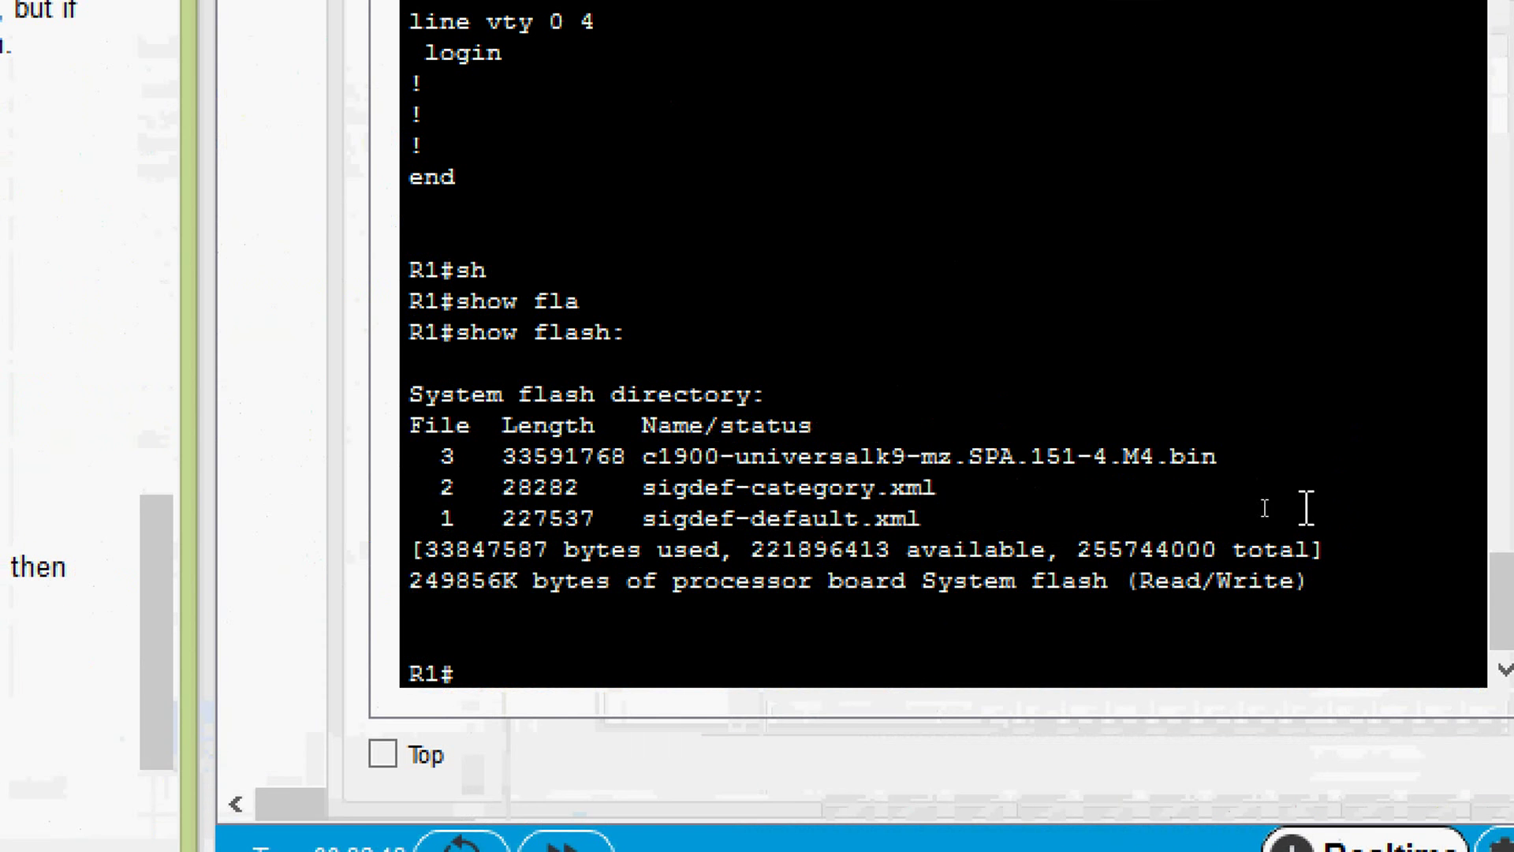
pyautogui.moveTo(1218, 458); pyautogui.dragTo(426, 456)
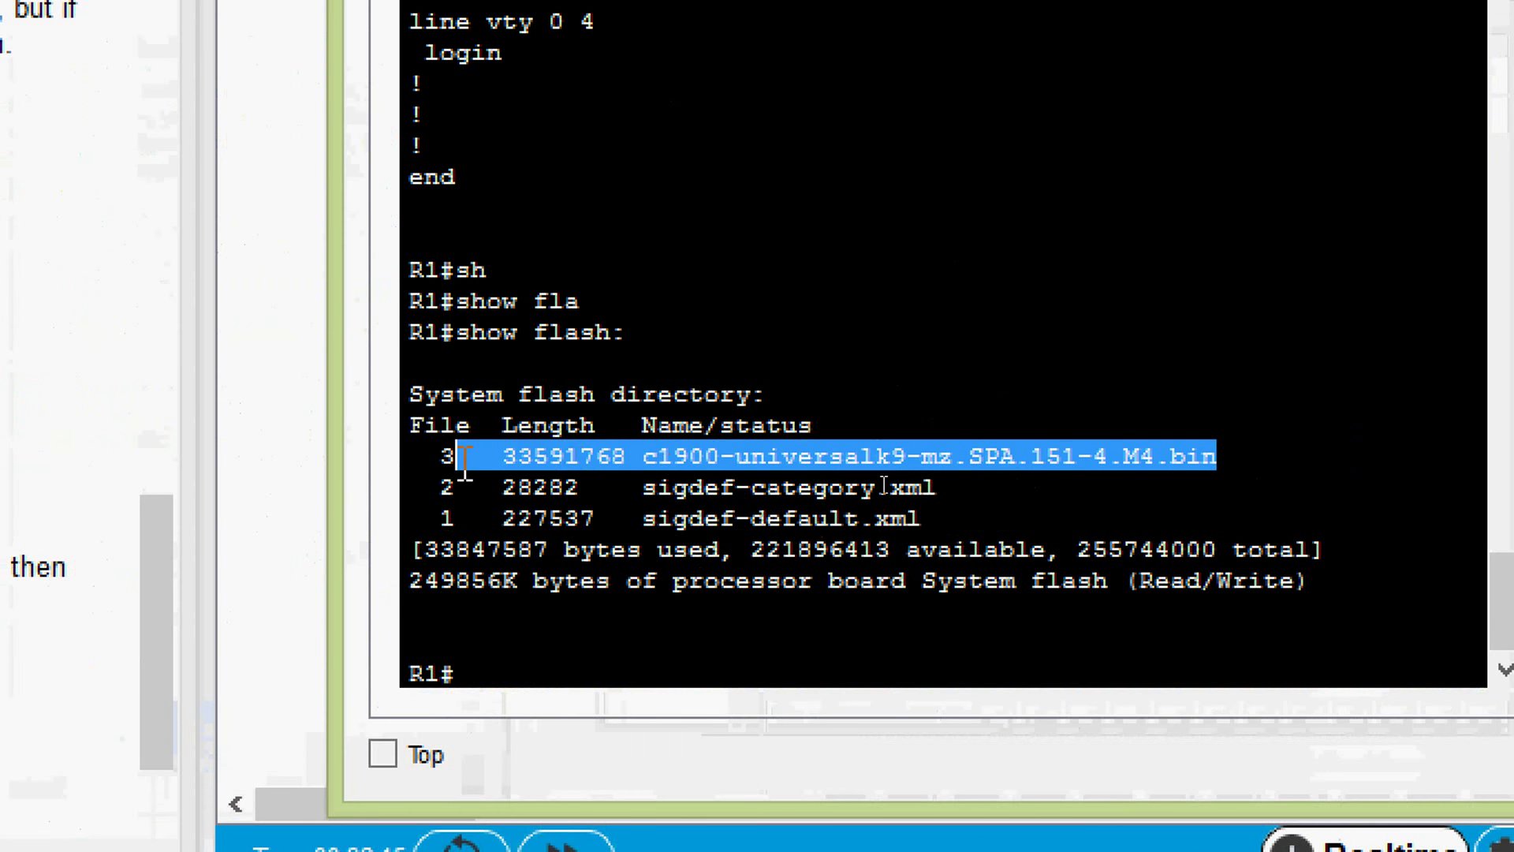
pyautogui.click(1129, 505)
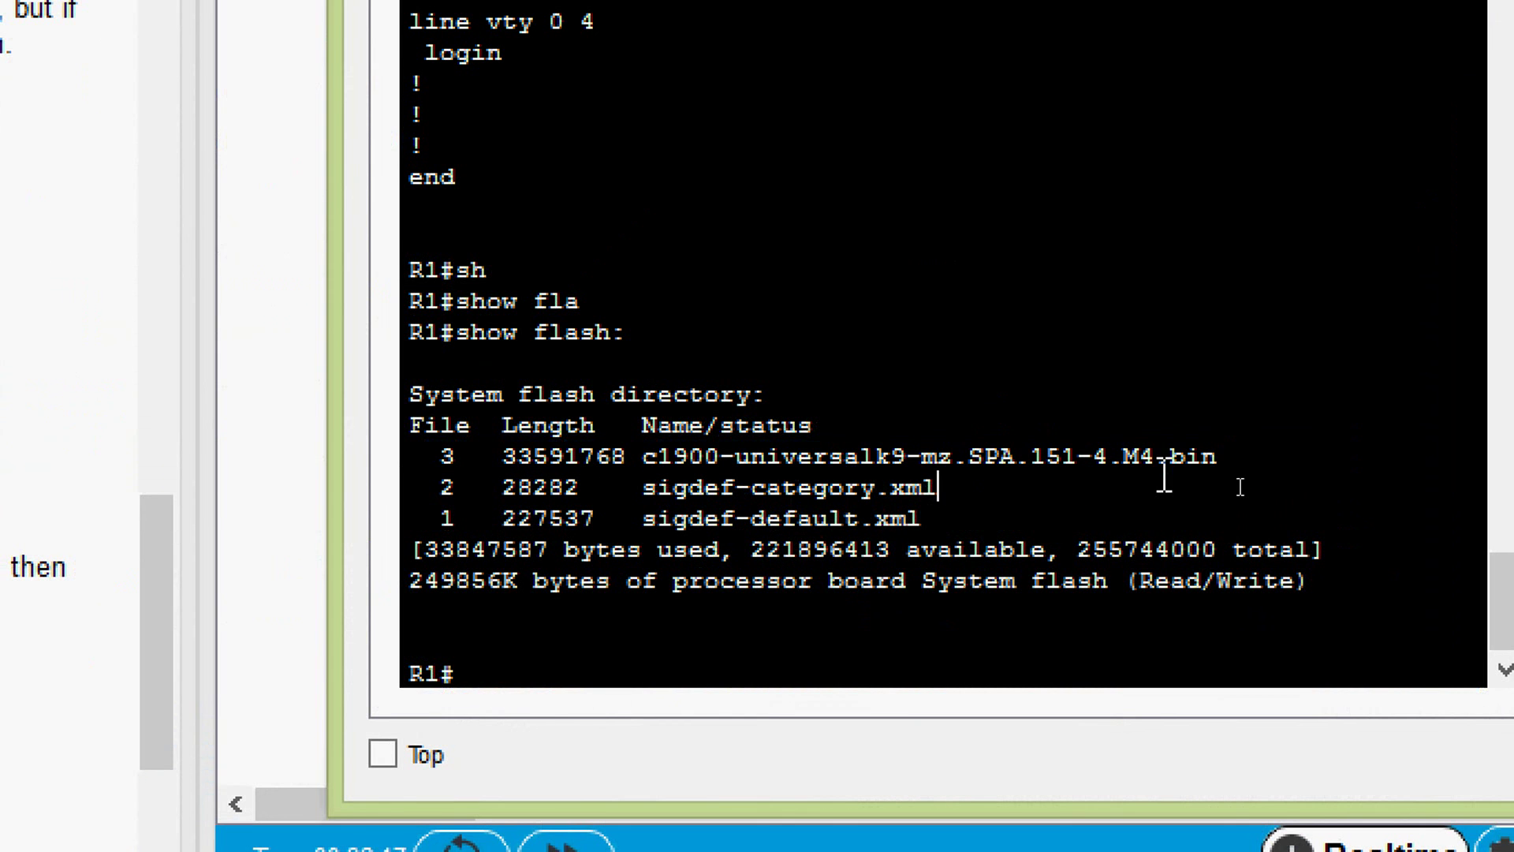
pyautogui.moveTo(1155, 457); pyautogui.dragTo(1219, 461)
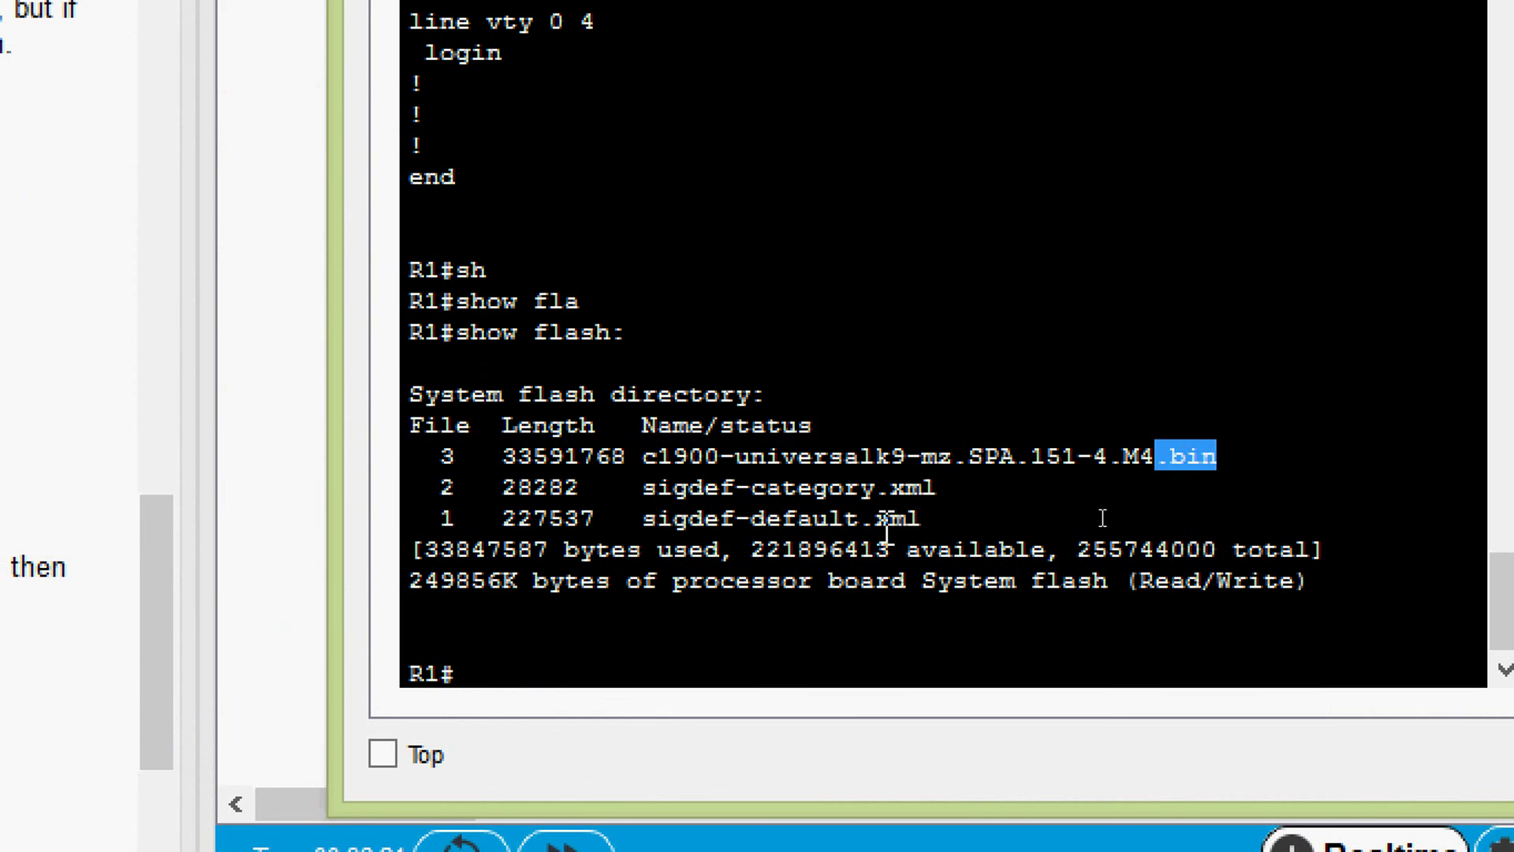
pyautogui.click(1051, 505)
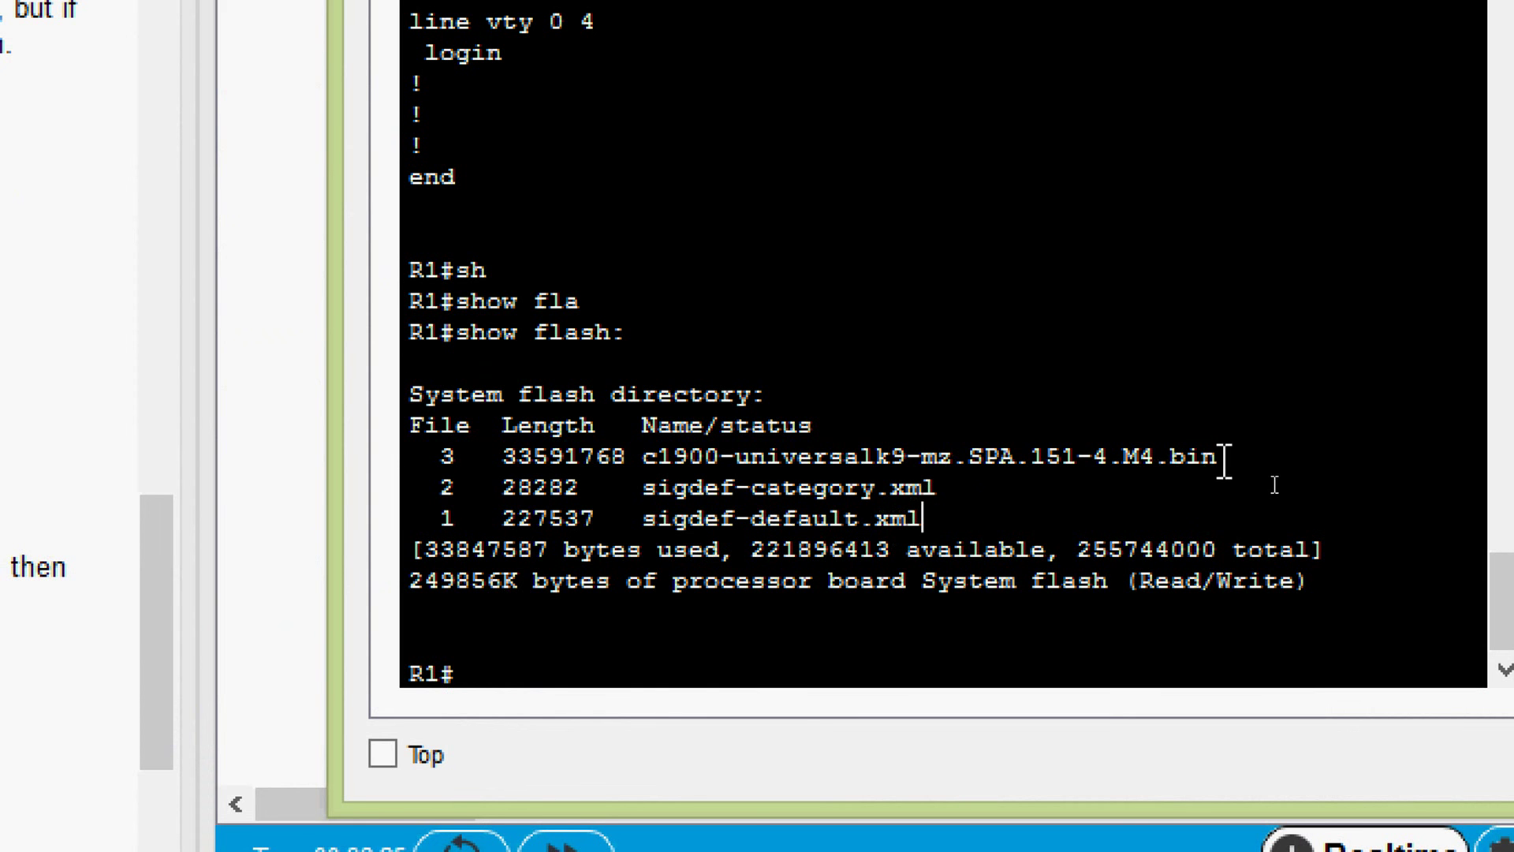
pyautogui.moveTo(1223, 456); pyautogui.dragTo(439, 457)
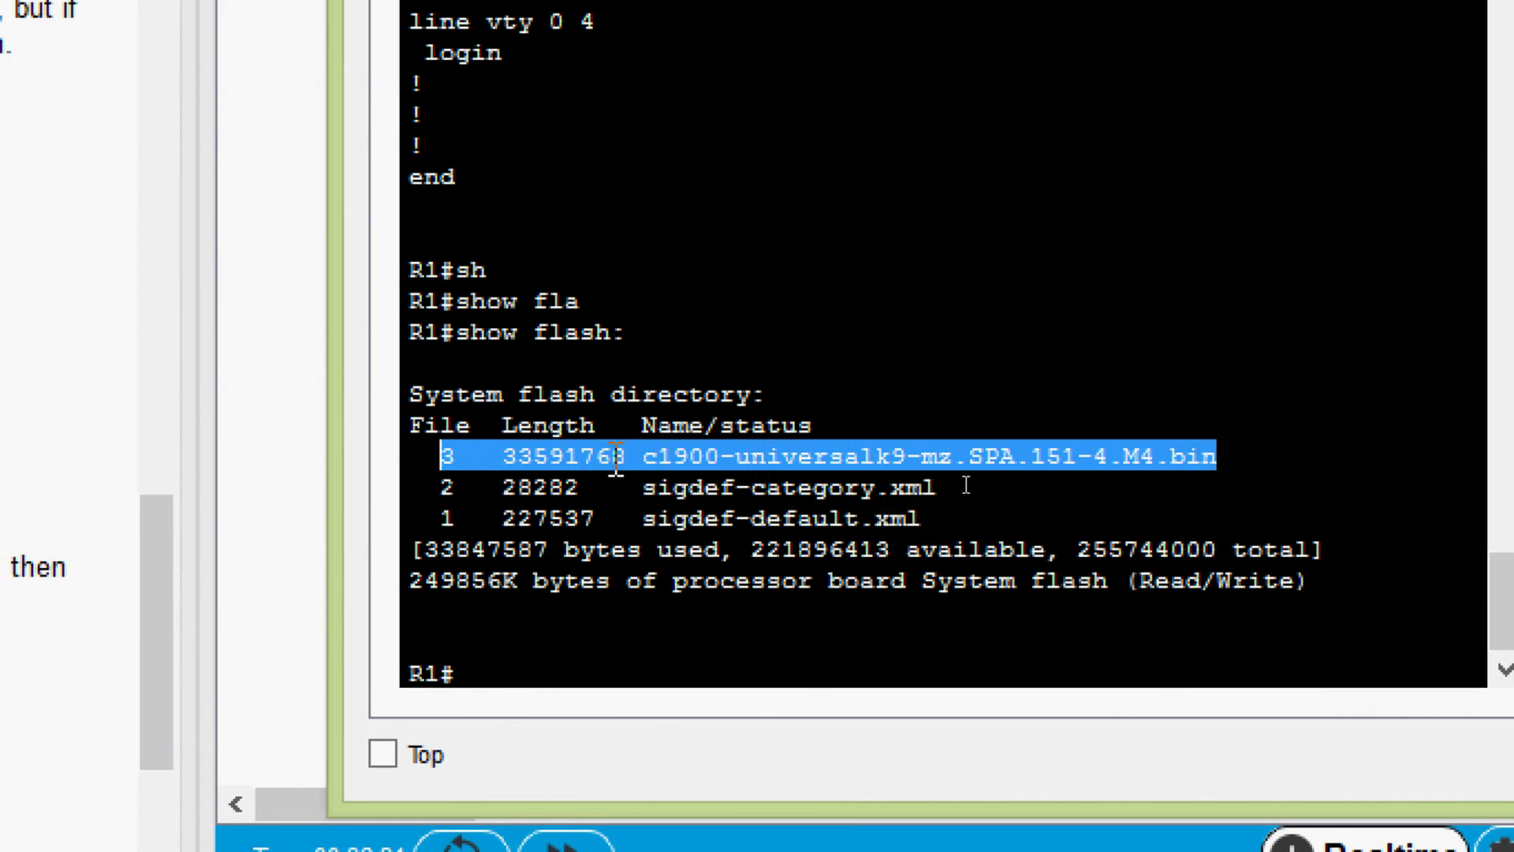
pyautogui.click(599, 513)
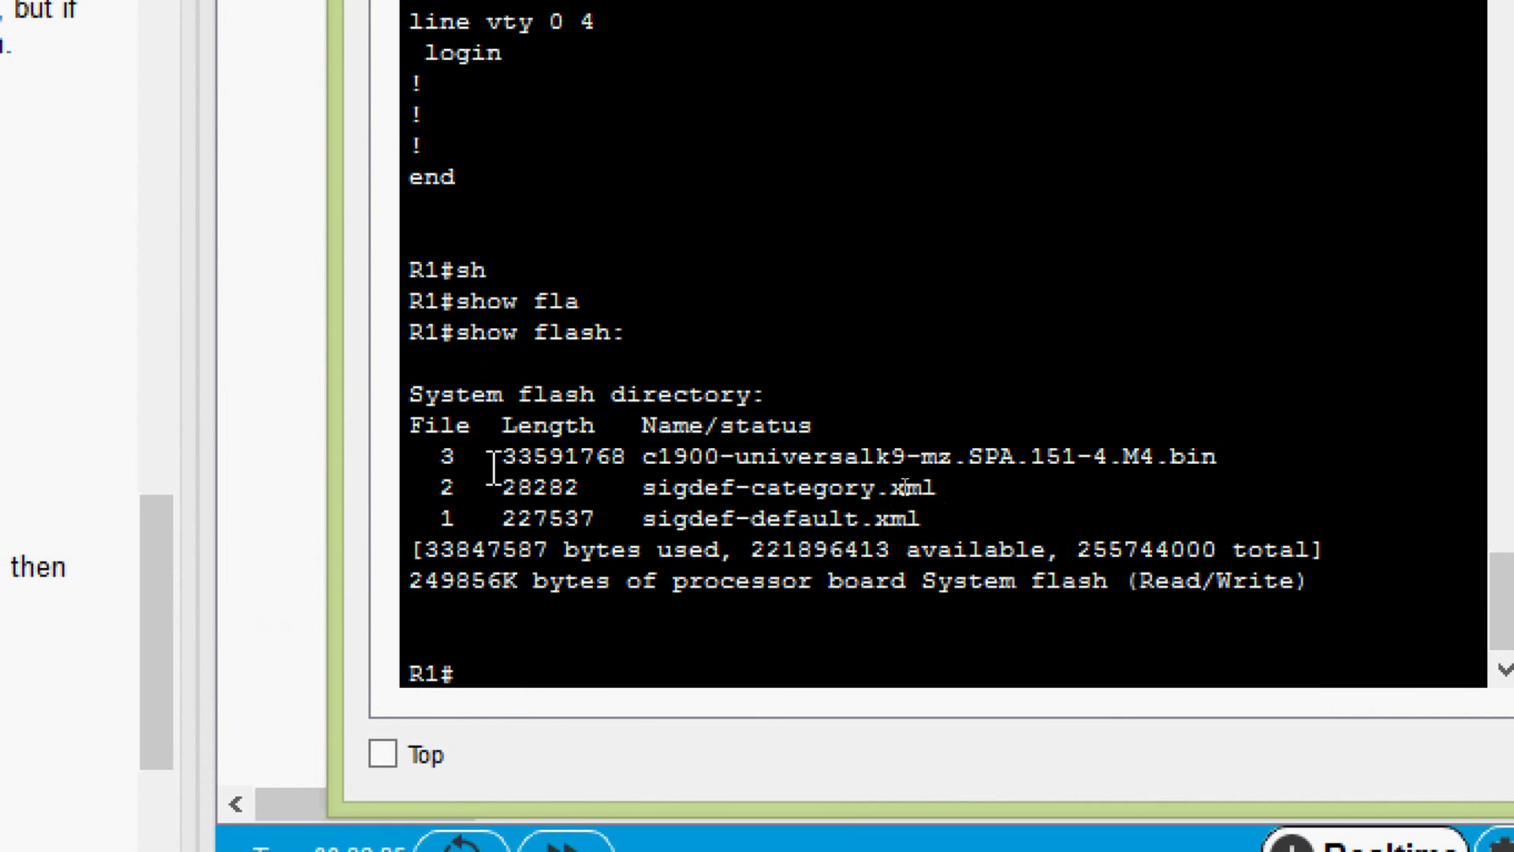
pyautogui.moveTo(440, 456); pyautogui.dragTo(1232, 464)
pyautogui.click(1148, 456)
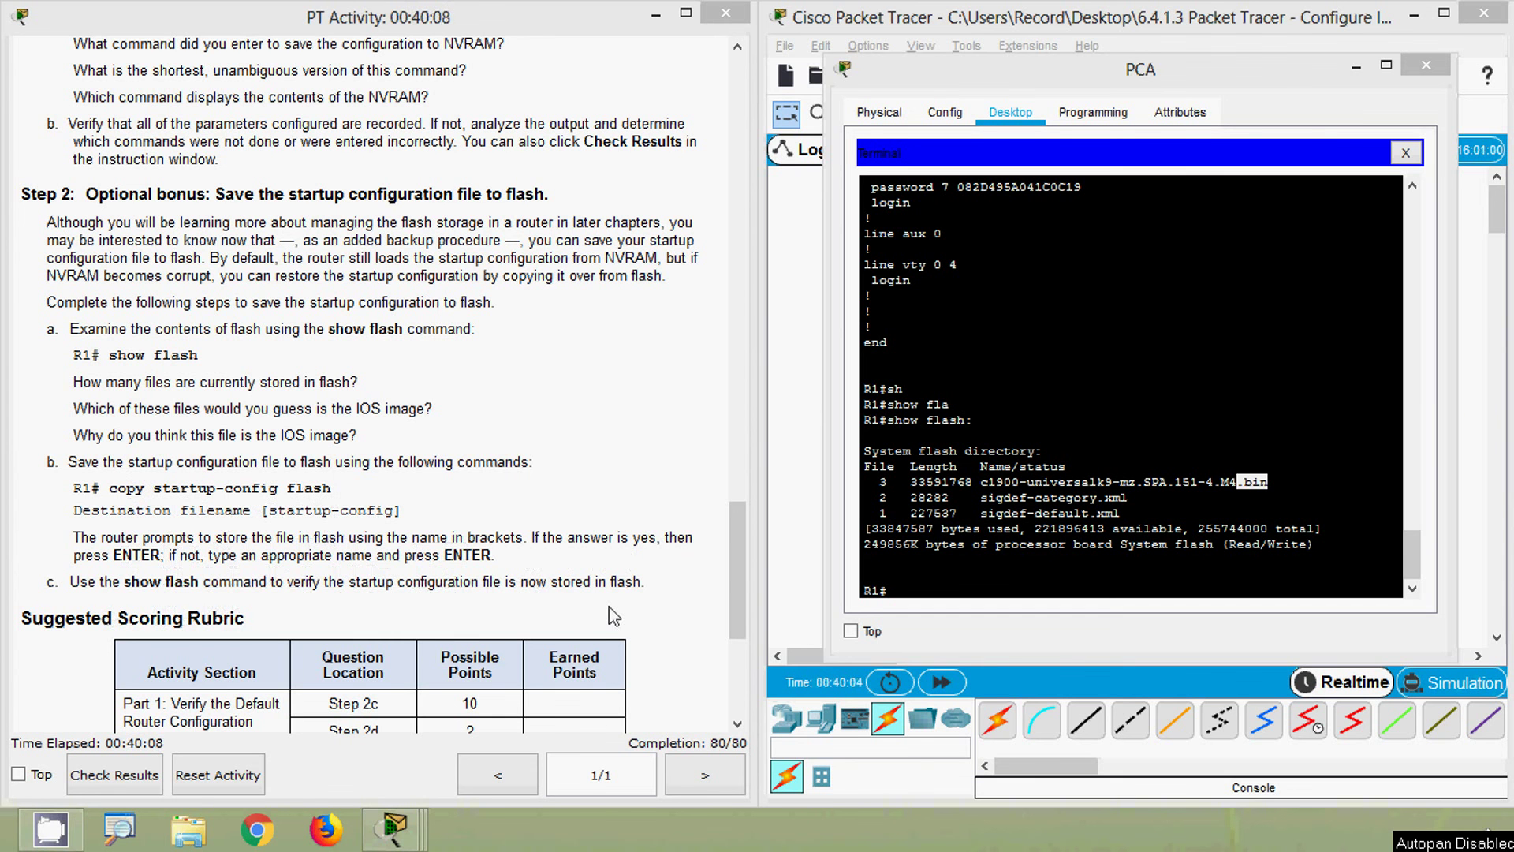
# - Copy startup-config to flash: under the default startup-config name, confirming the bytes copied
pyautogui.click(964, 585)
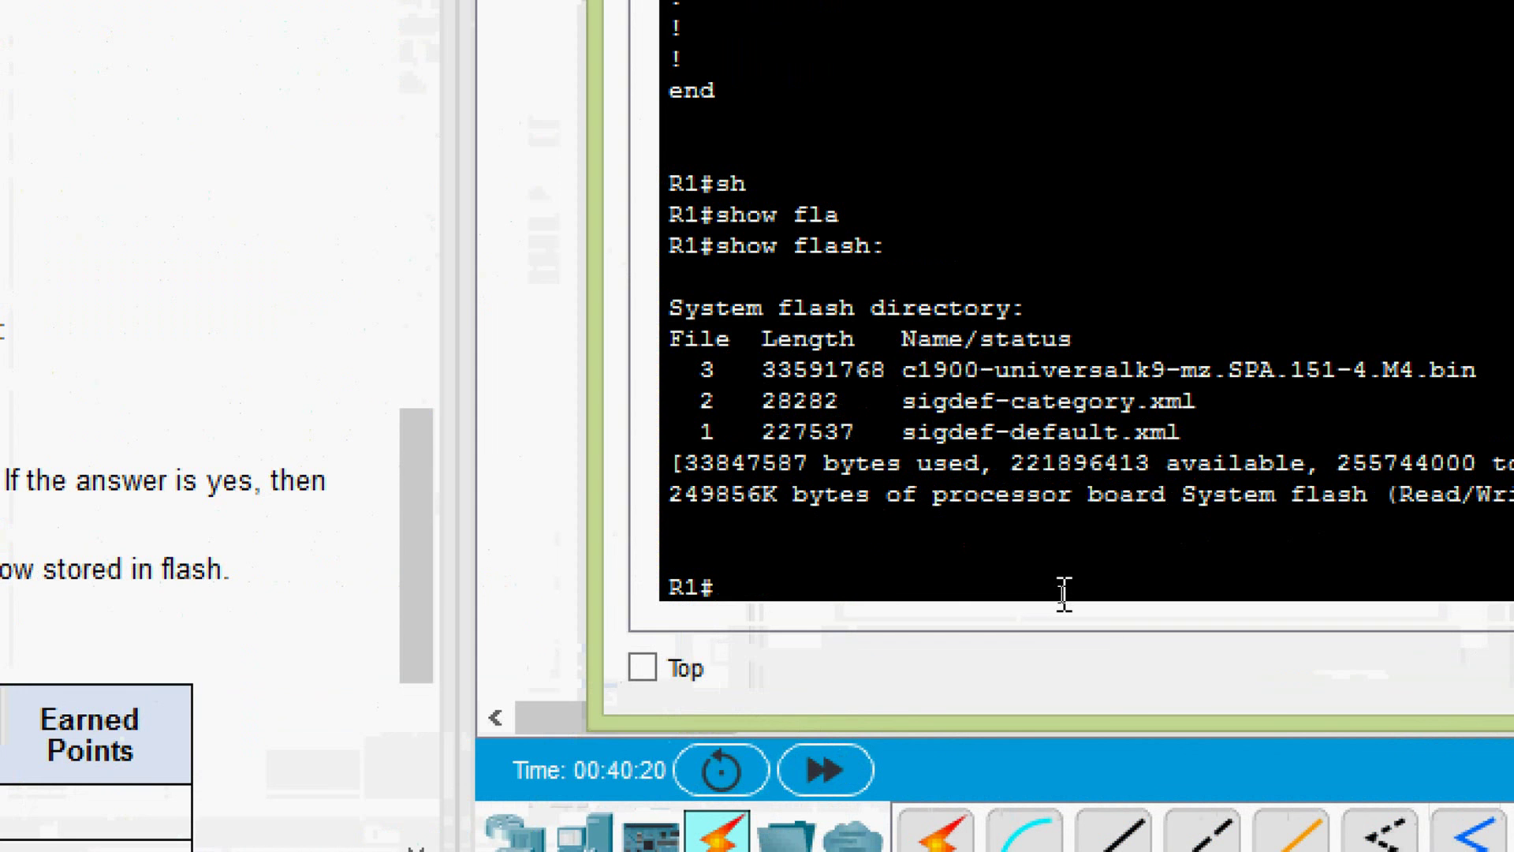
pyautogui.write('cop')
pyautogui.press('Tab')
pyautogui.write('st')
pyautogui.press('Tab')
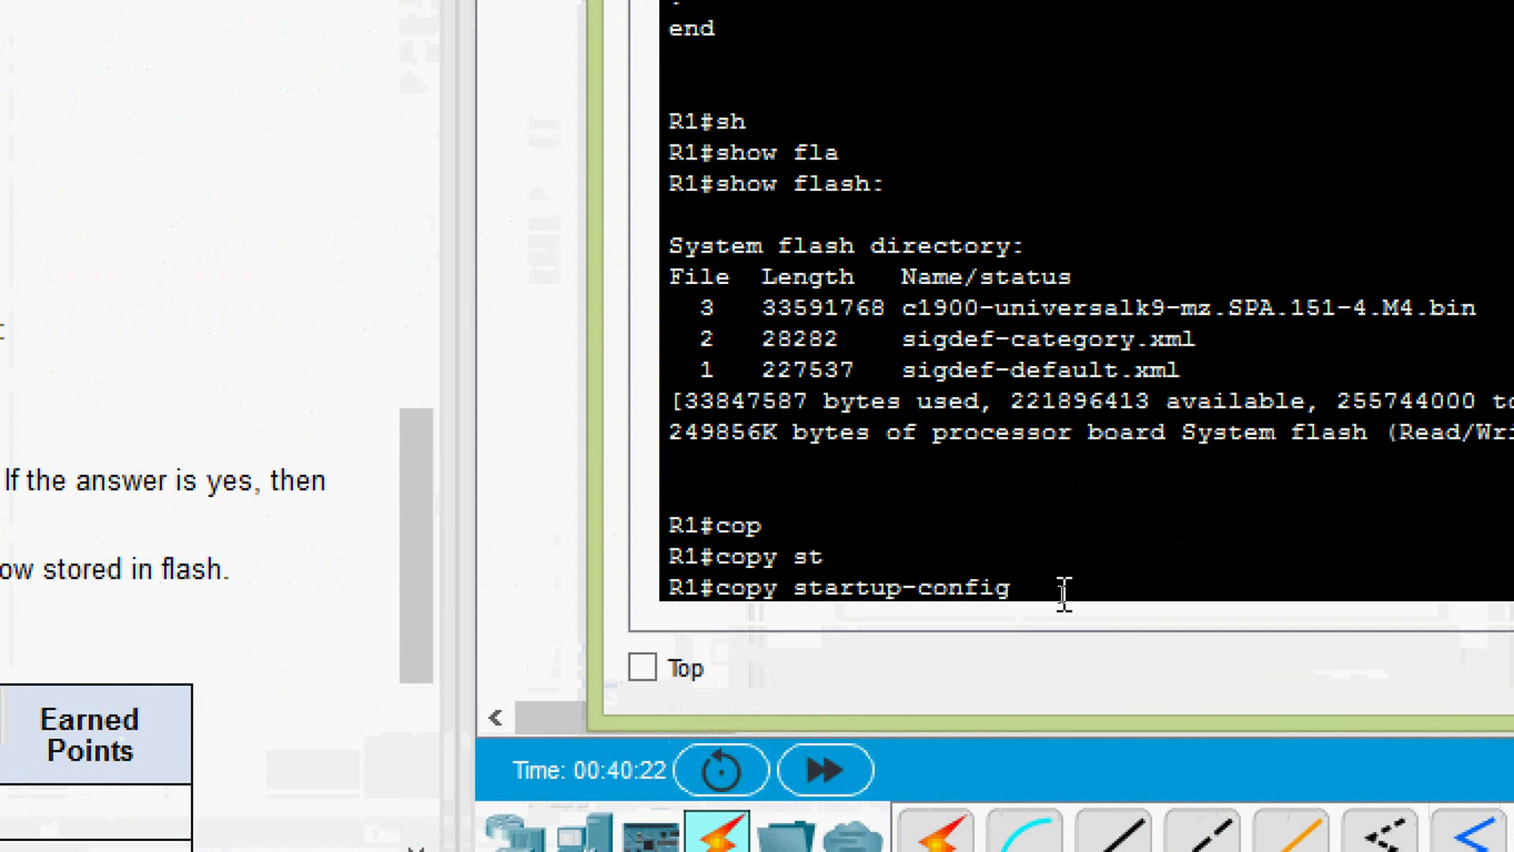
pyautogui.write('fl')
pyautogui.press('Tab')
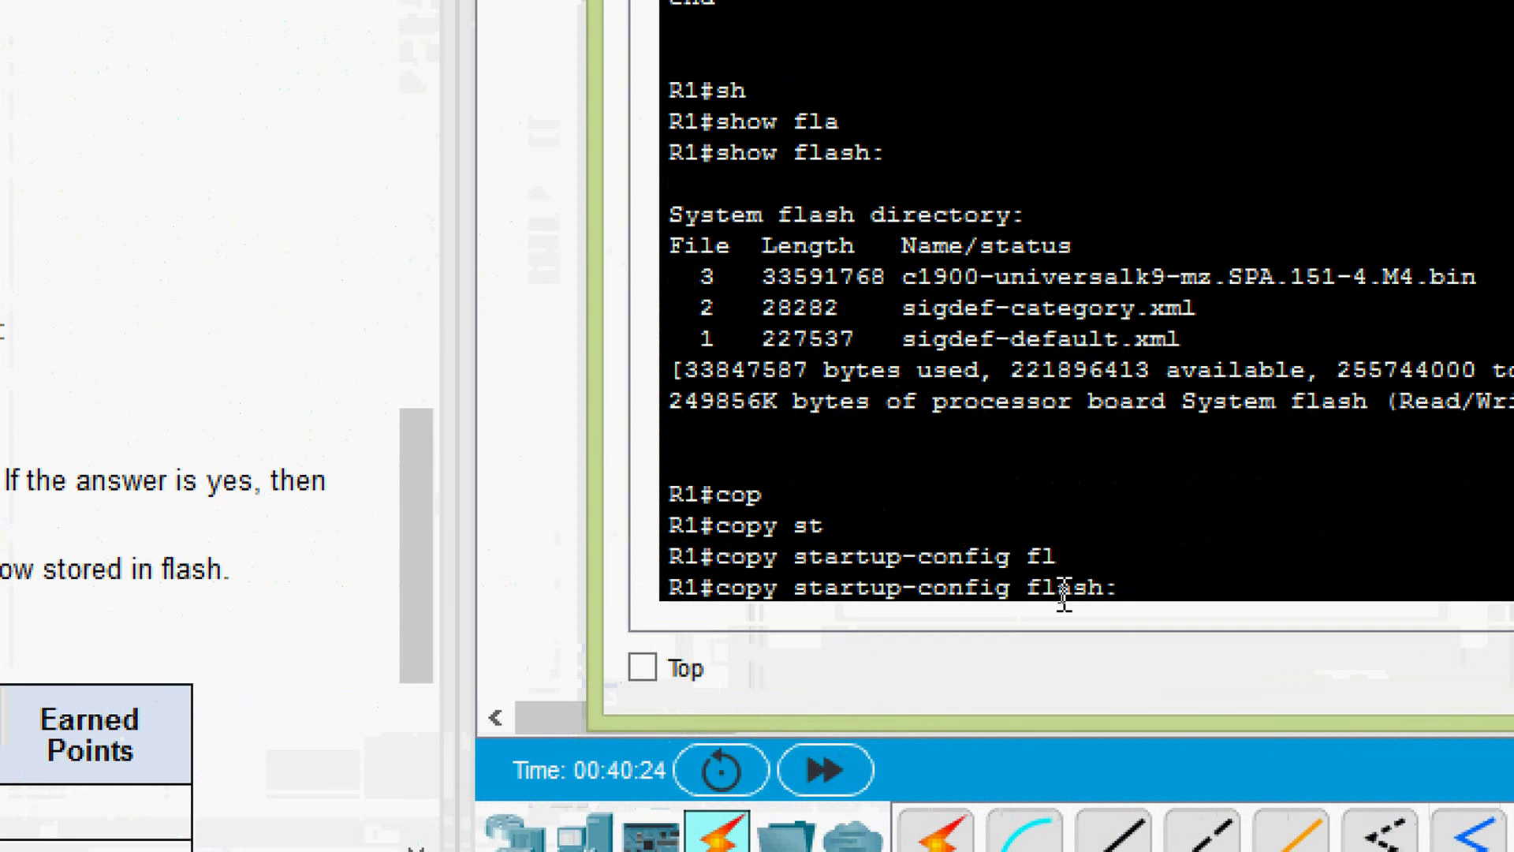
pyautogui.press('Return')
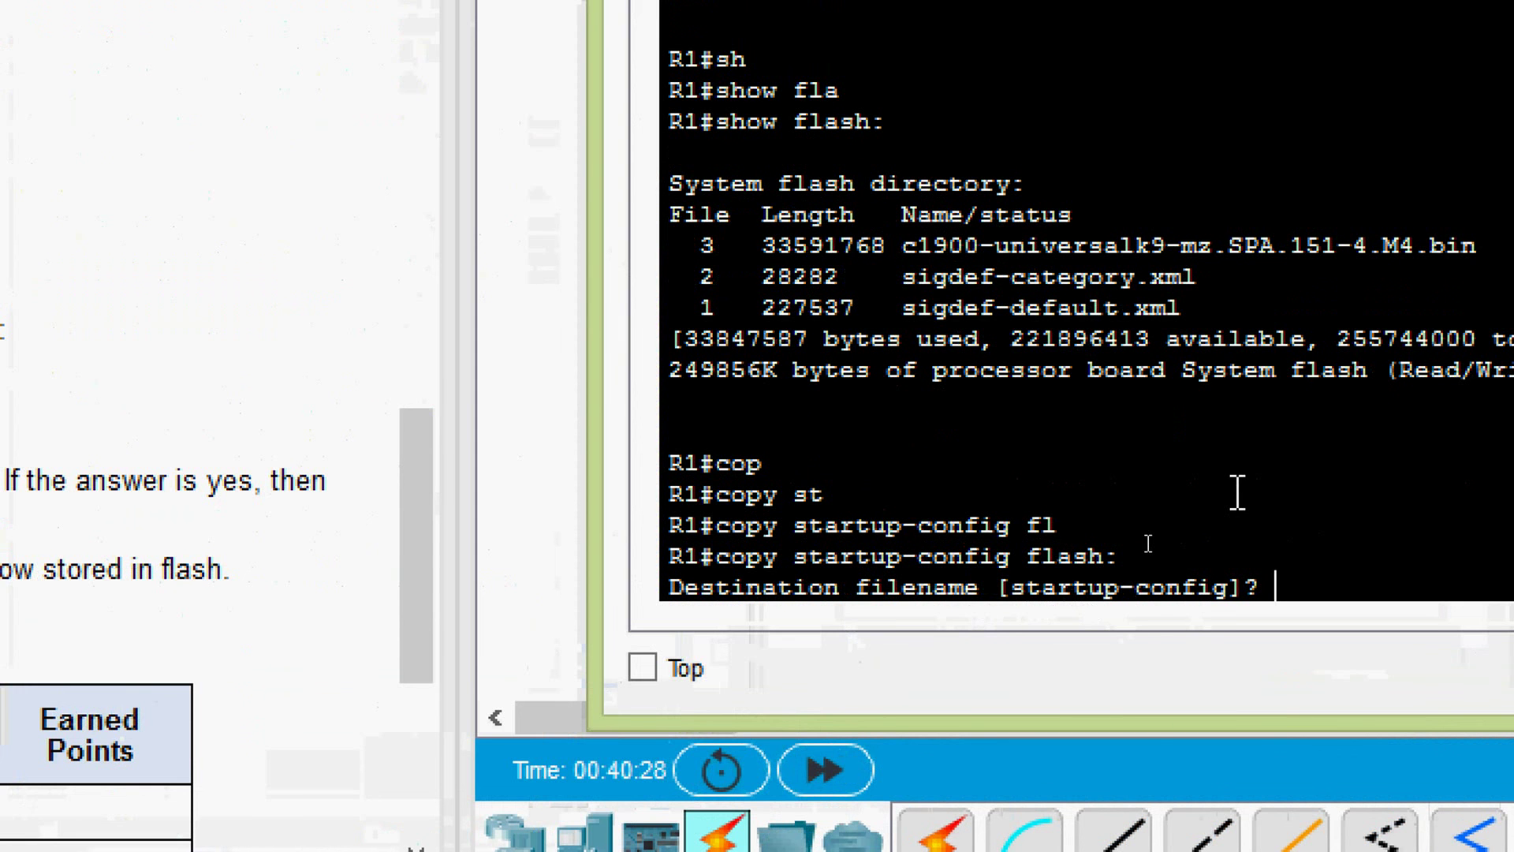
pyautogui.press('Return')
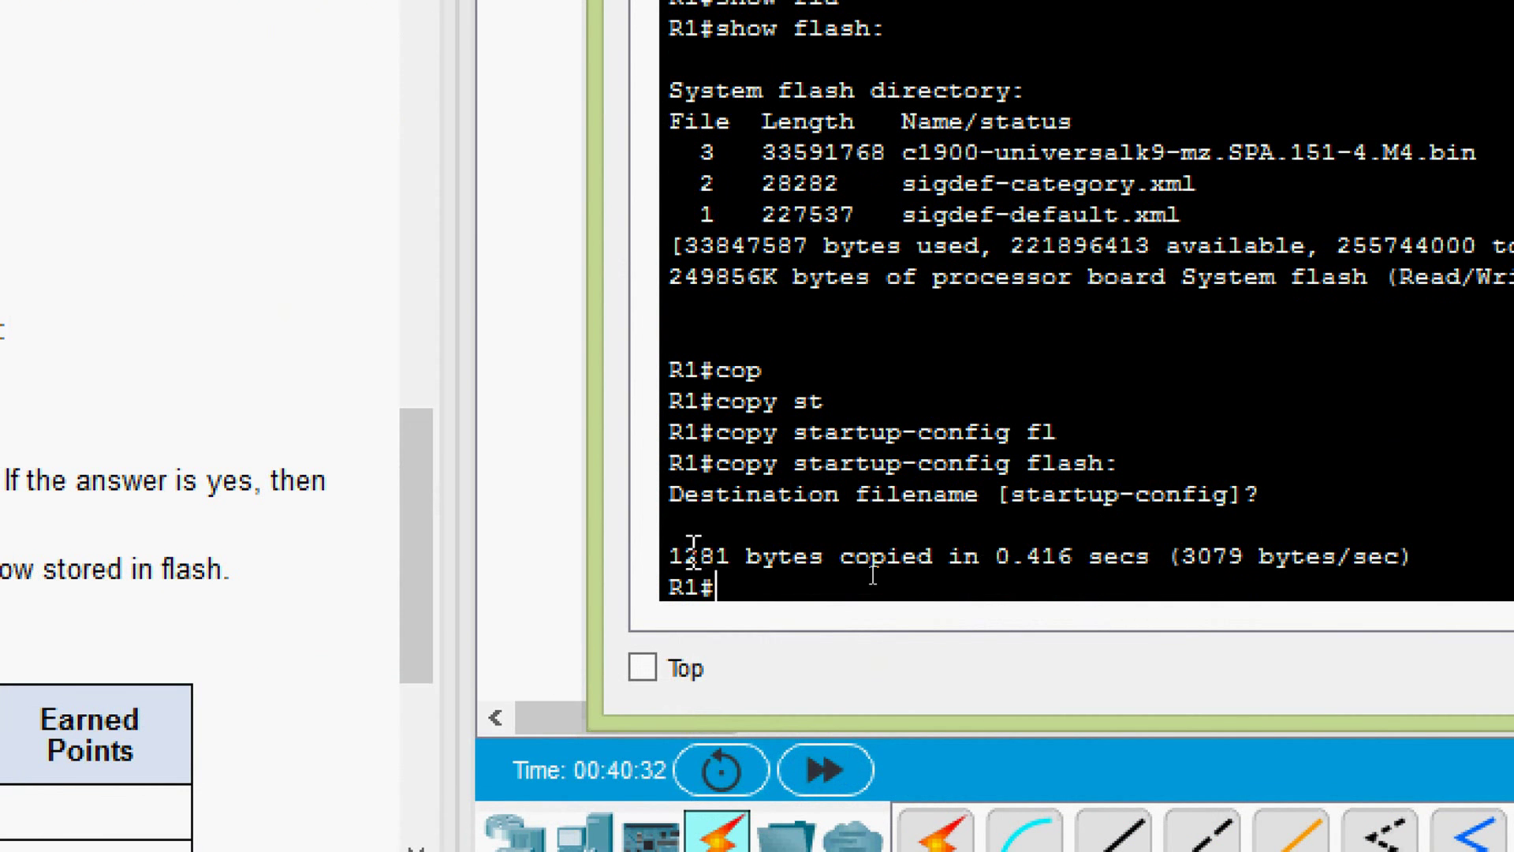
pyautogui.moveTo(670, 552); pyautogui.dragTo(1439, 552)
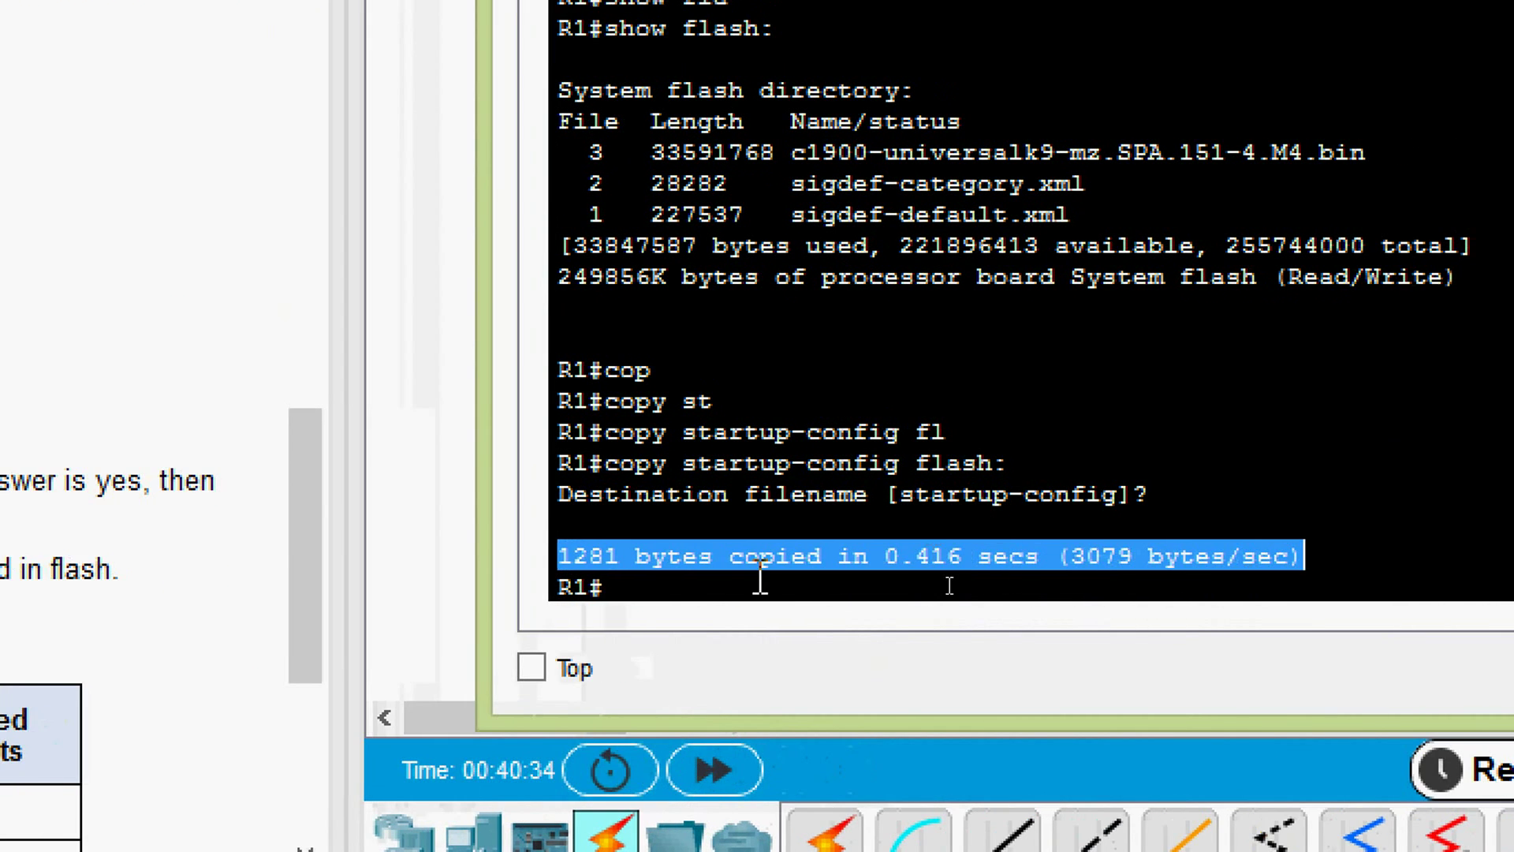
pyautogui.click(721, 574)
# - Run show flash and confirm startup-config now appears as file 4
pyautogui.write('sh')
pyautogui.press('Tab')
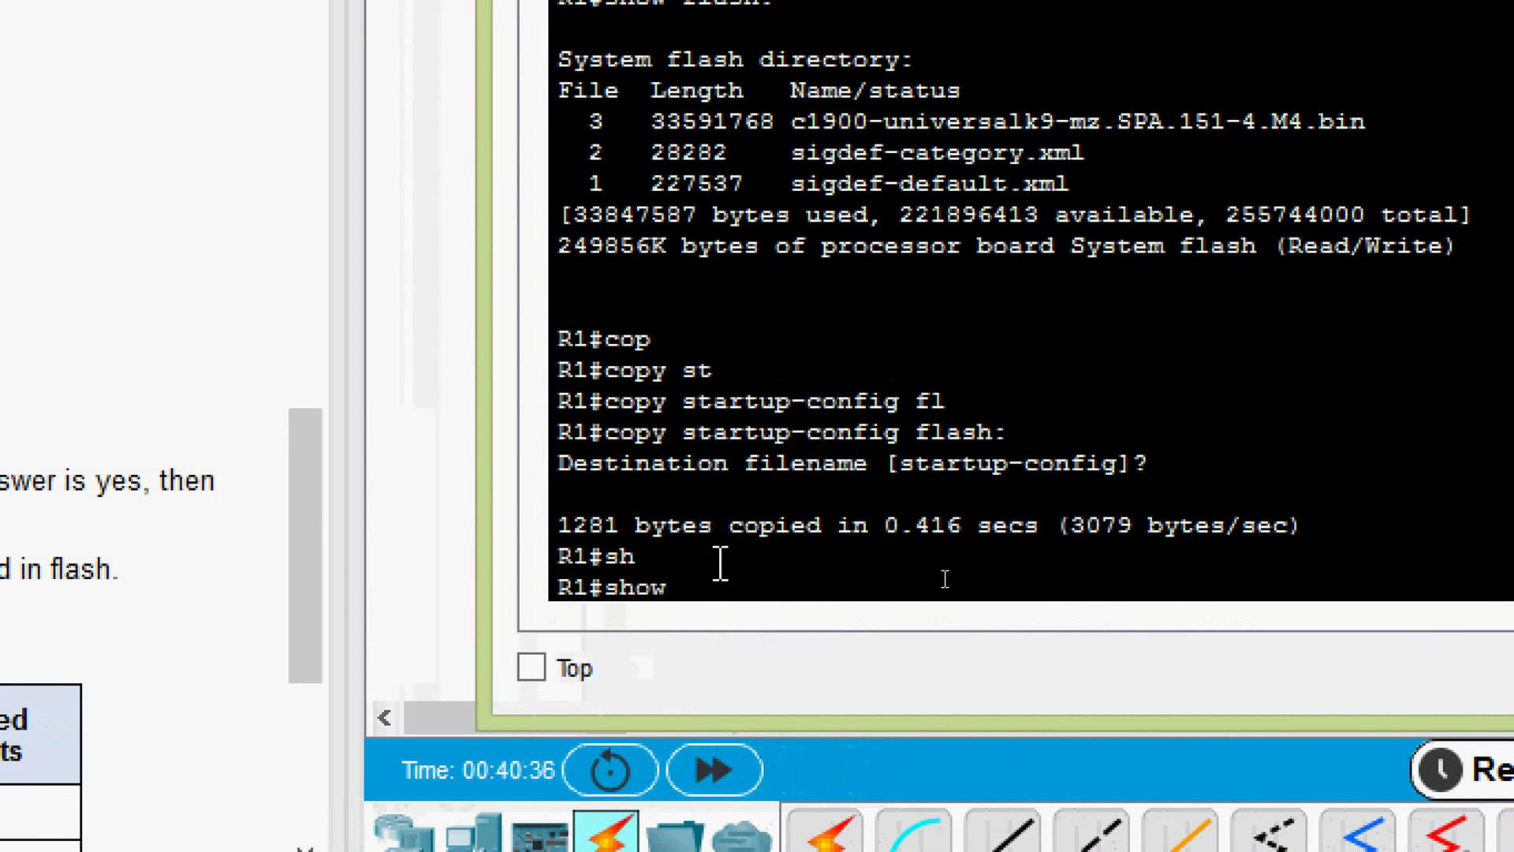
pyautogui.write('fl')
pyautogui.press('Tab')
pyautogui.write('a')
pyautogui.press('Tab')
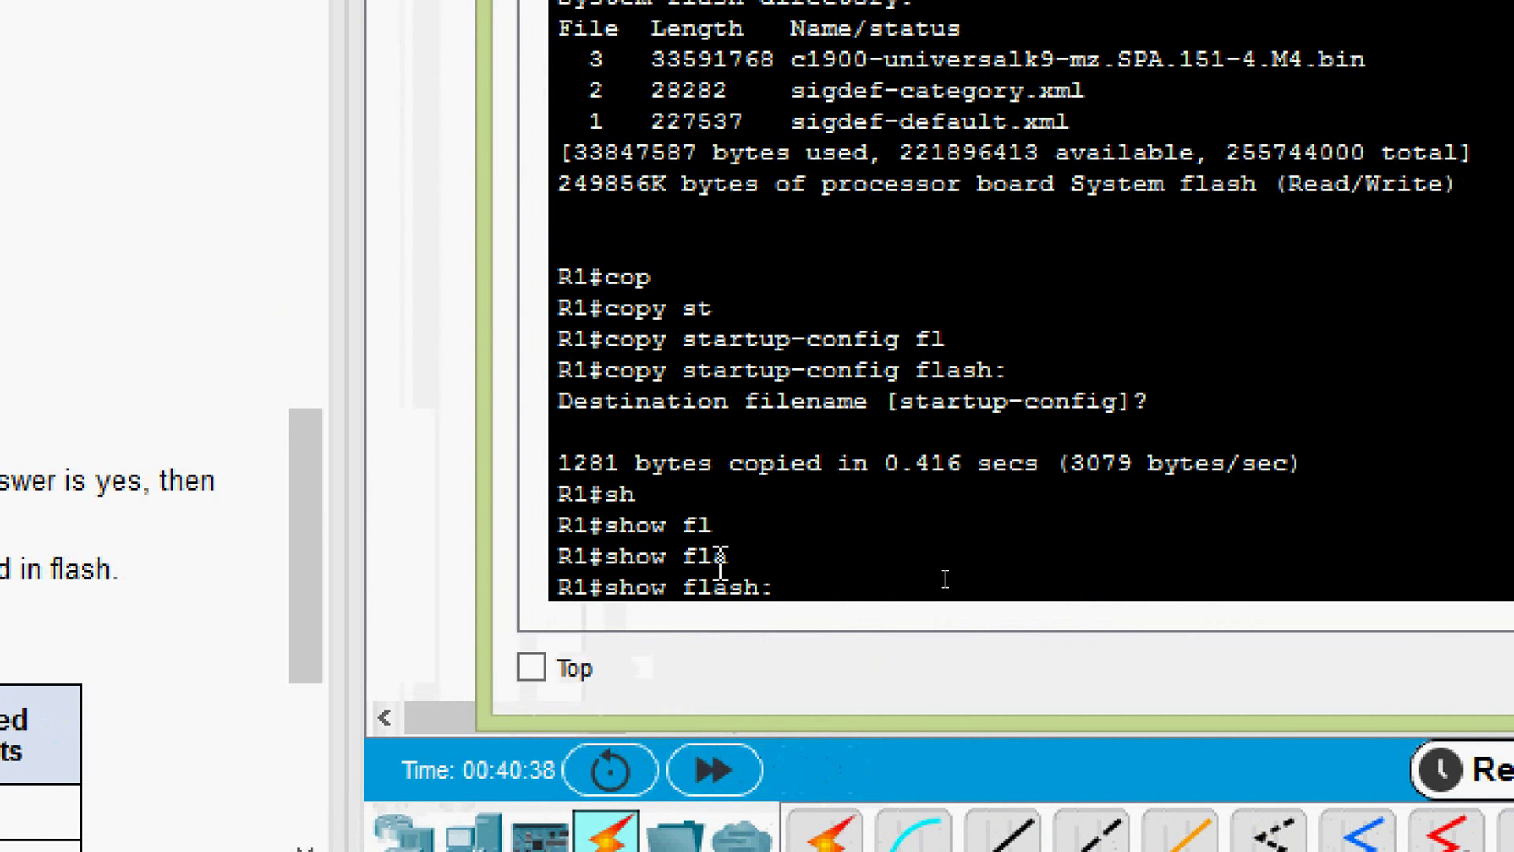
pyautogui.press('Return')
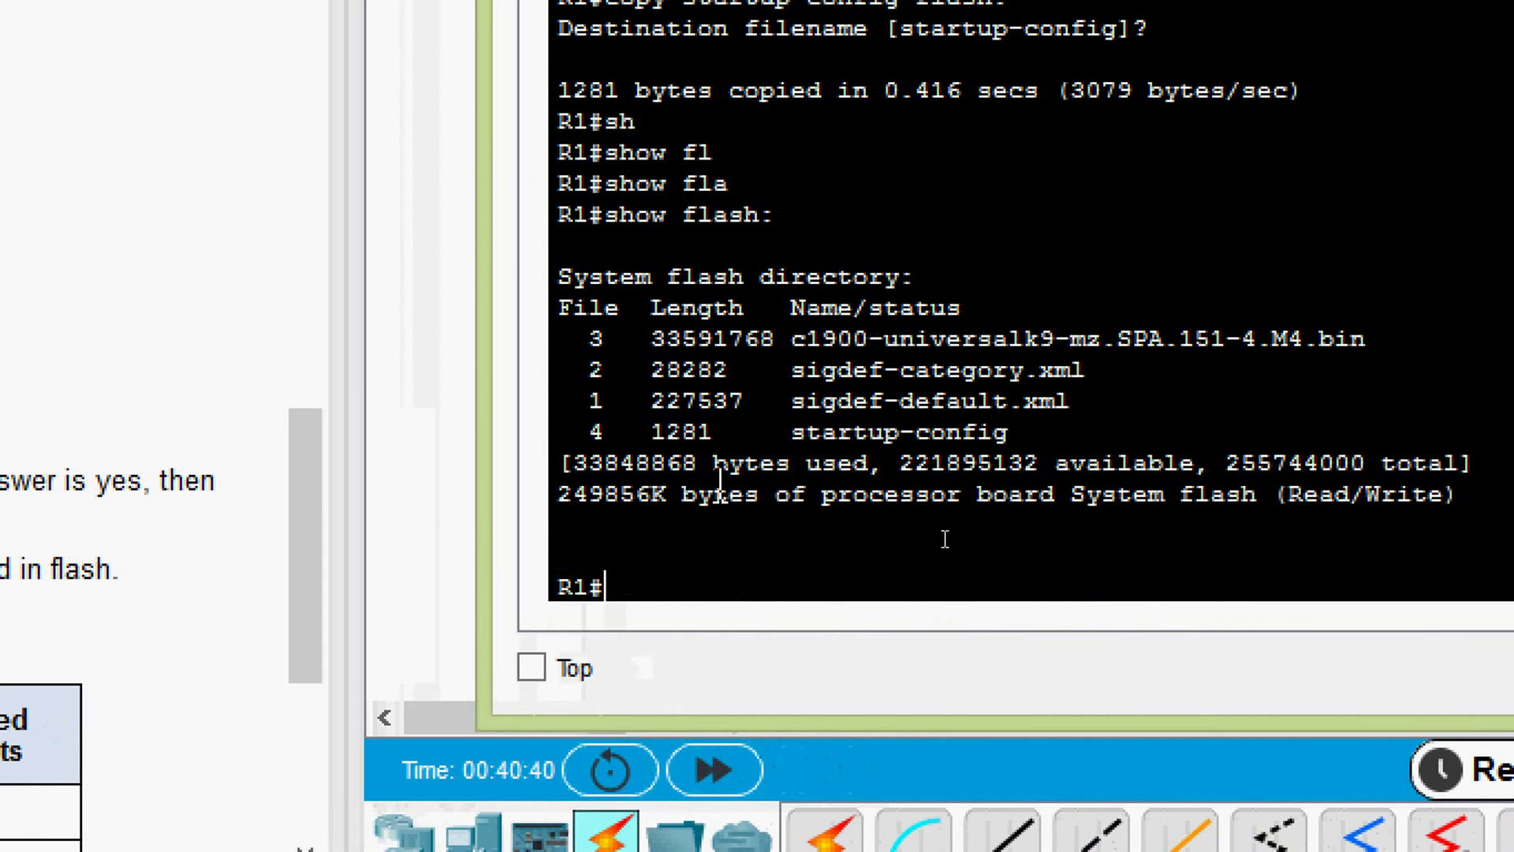
pyautogui.moveTo(1008, 433); pyautogui.dragTo(593, 442)
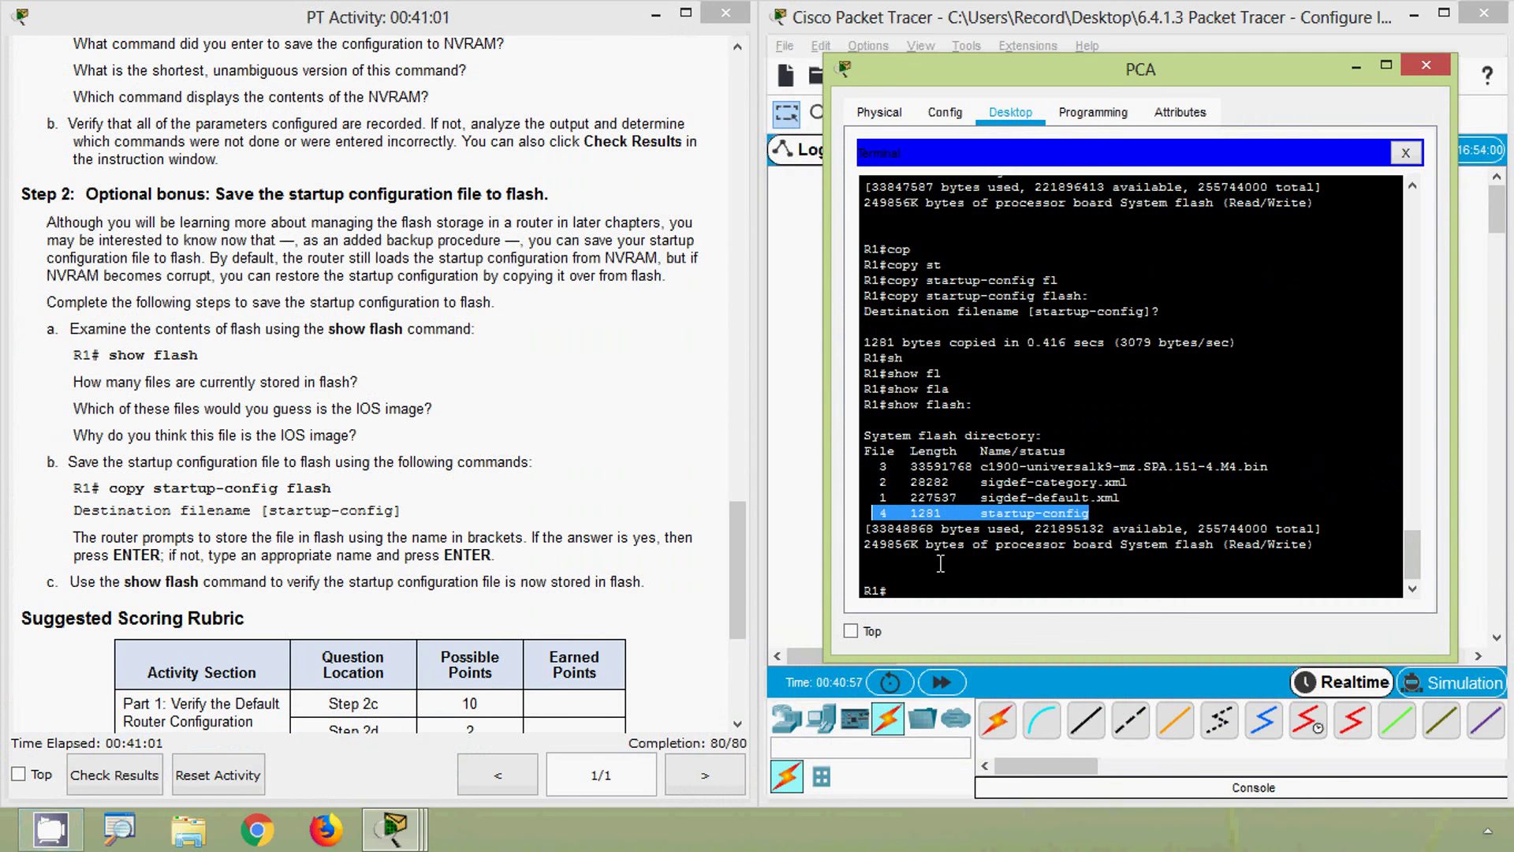
# - Copy startup-config to flash: under the filename backupnvram
pyautogui.click(980, 588)
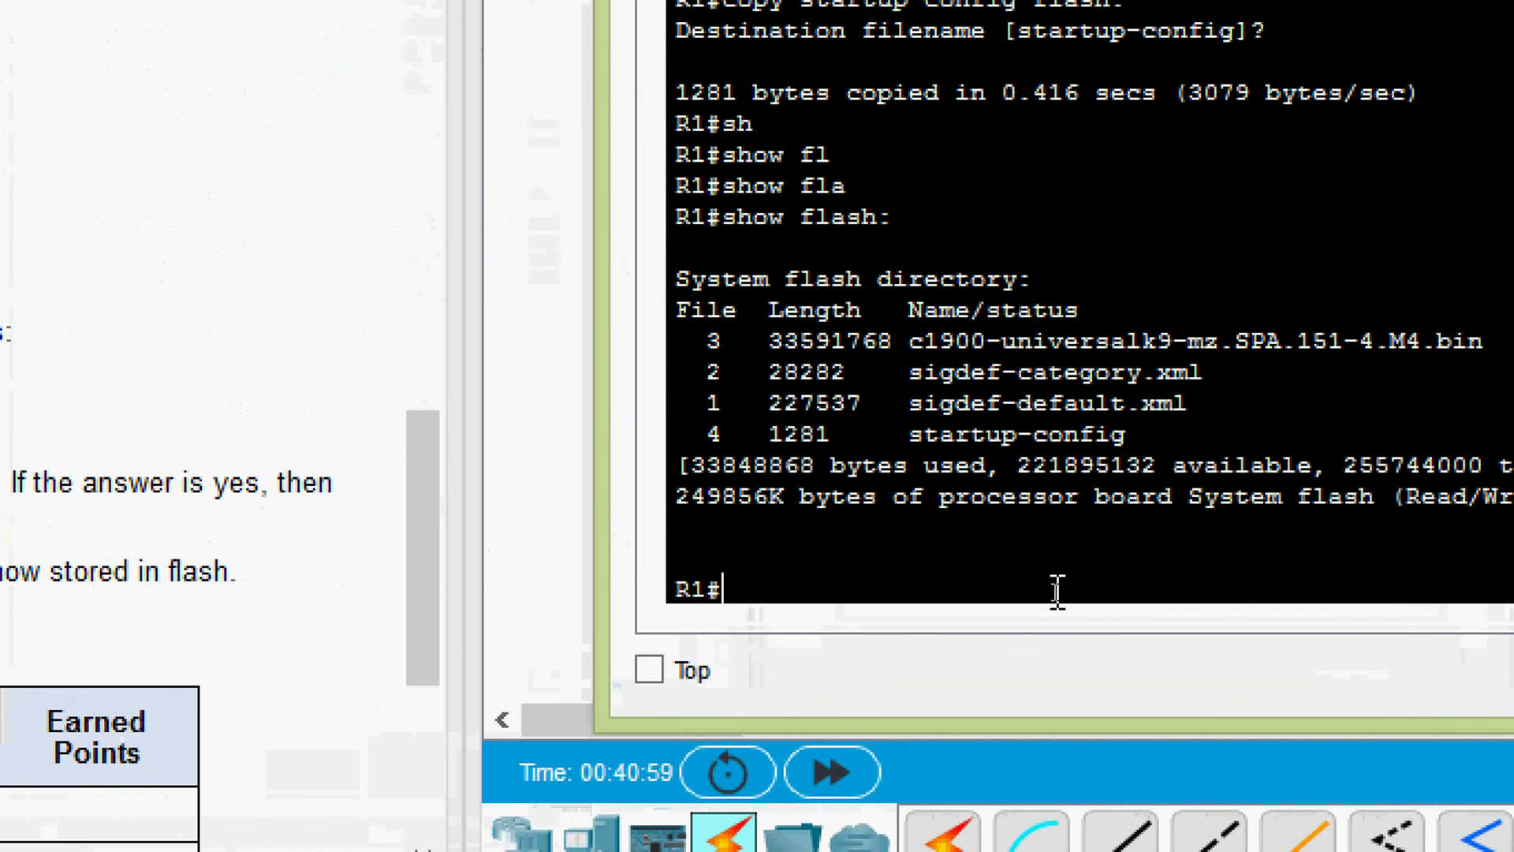
pyautogui.write('cop')
pyautogui.press('Tab')
pyautogui.write('sr')
pyautogui.press('Tab')
pyautogui.press('BackSpace')
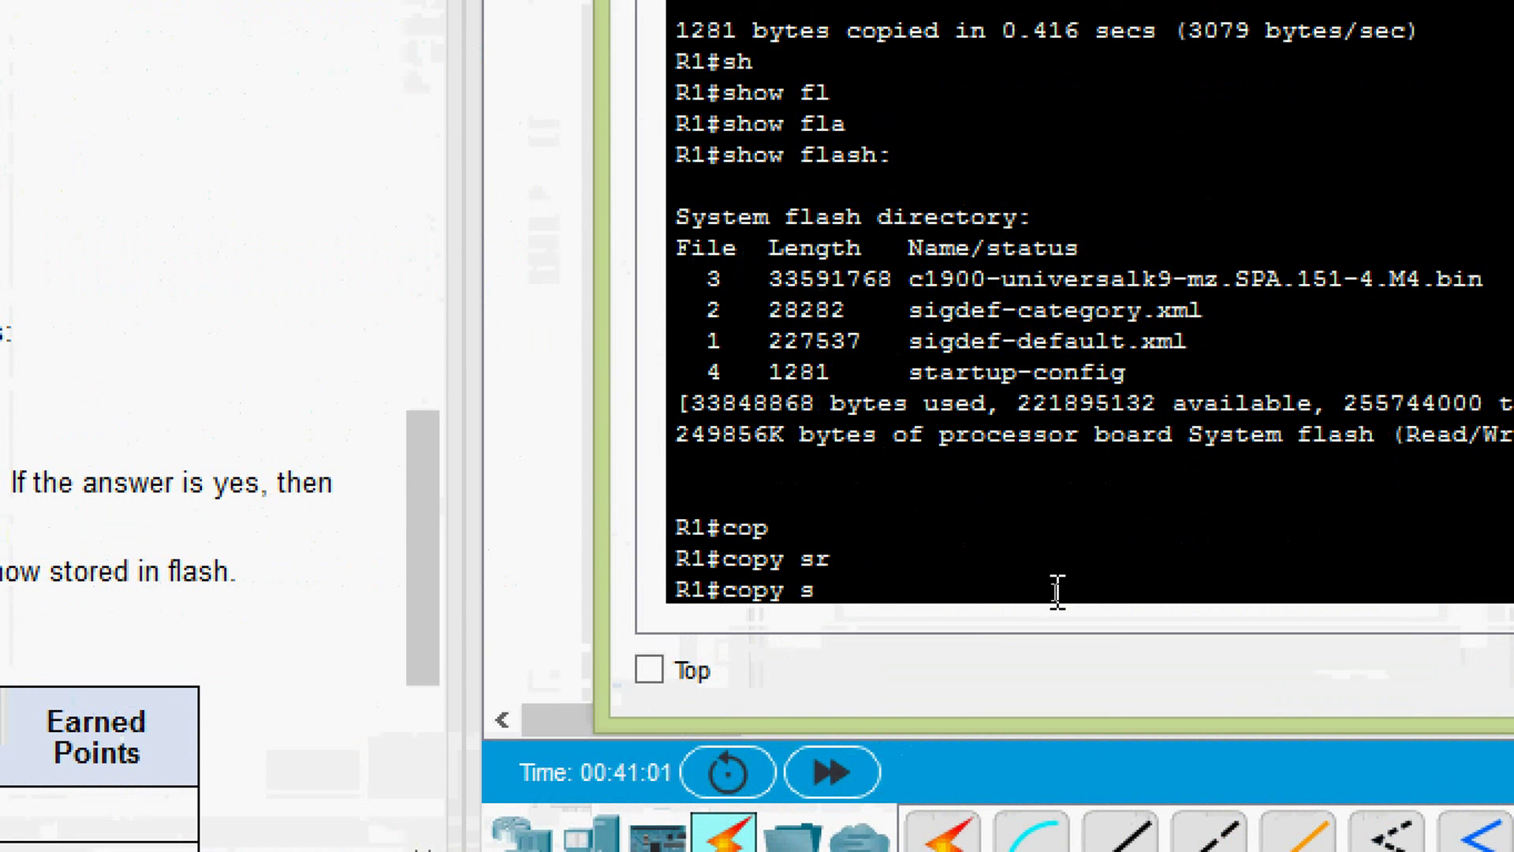
pyautogui.write('t')
pyautogui.press('Tab')
pyautogui.write('fla')
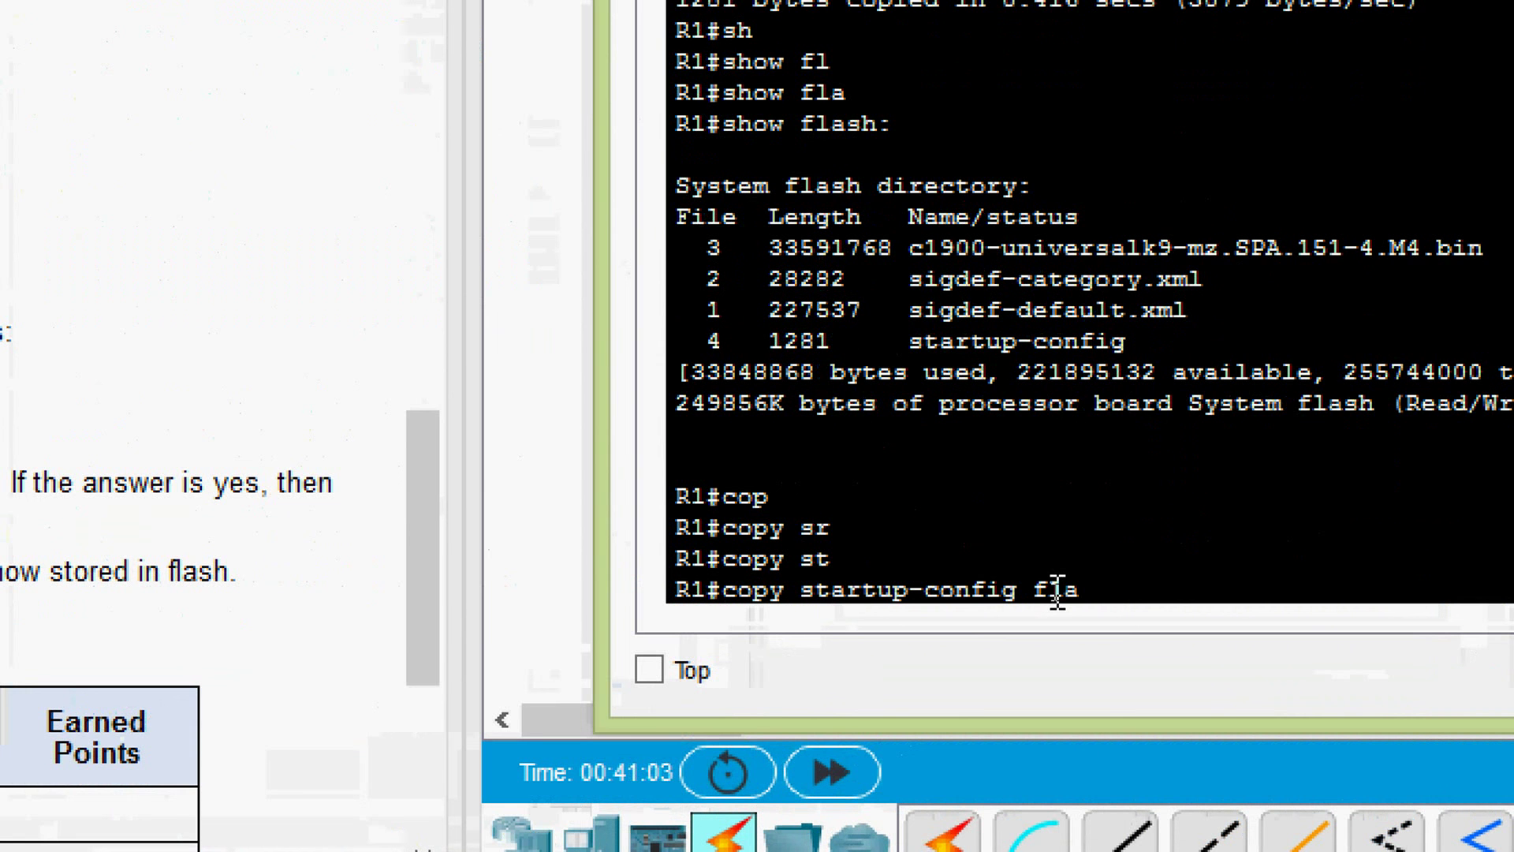
pyautogui.press('Tab')
pyautogui.press('Return')
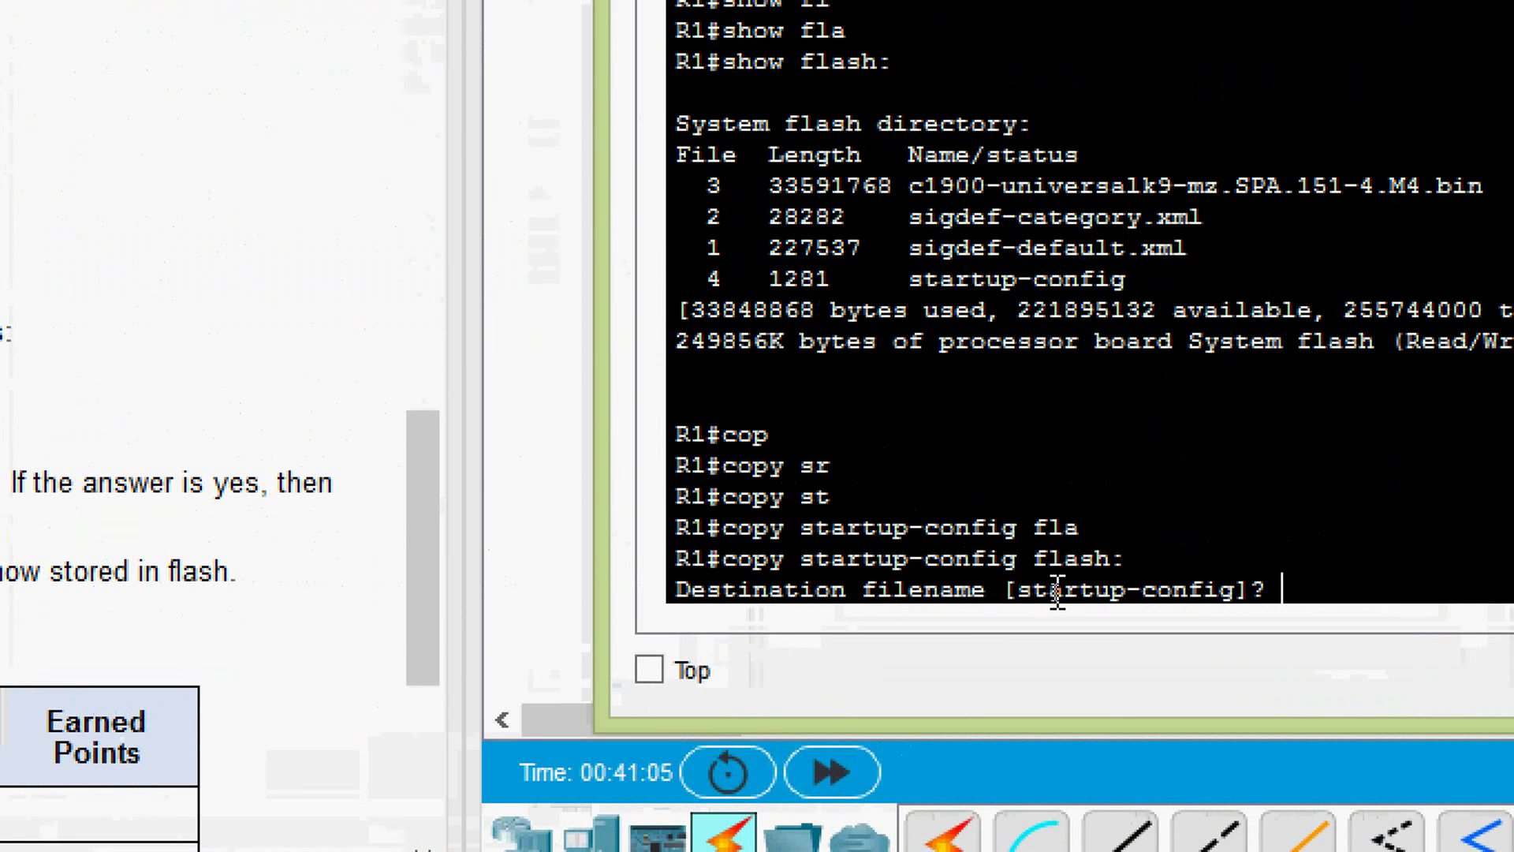
pyautogui.write('backupnvram')
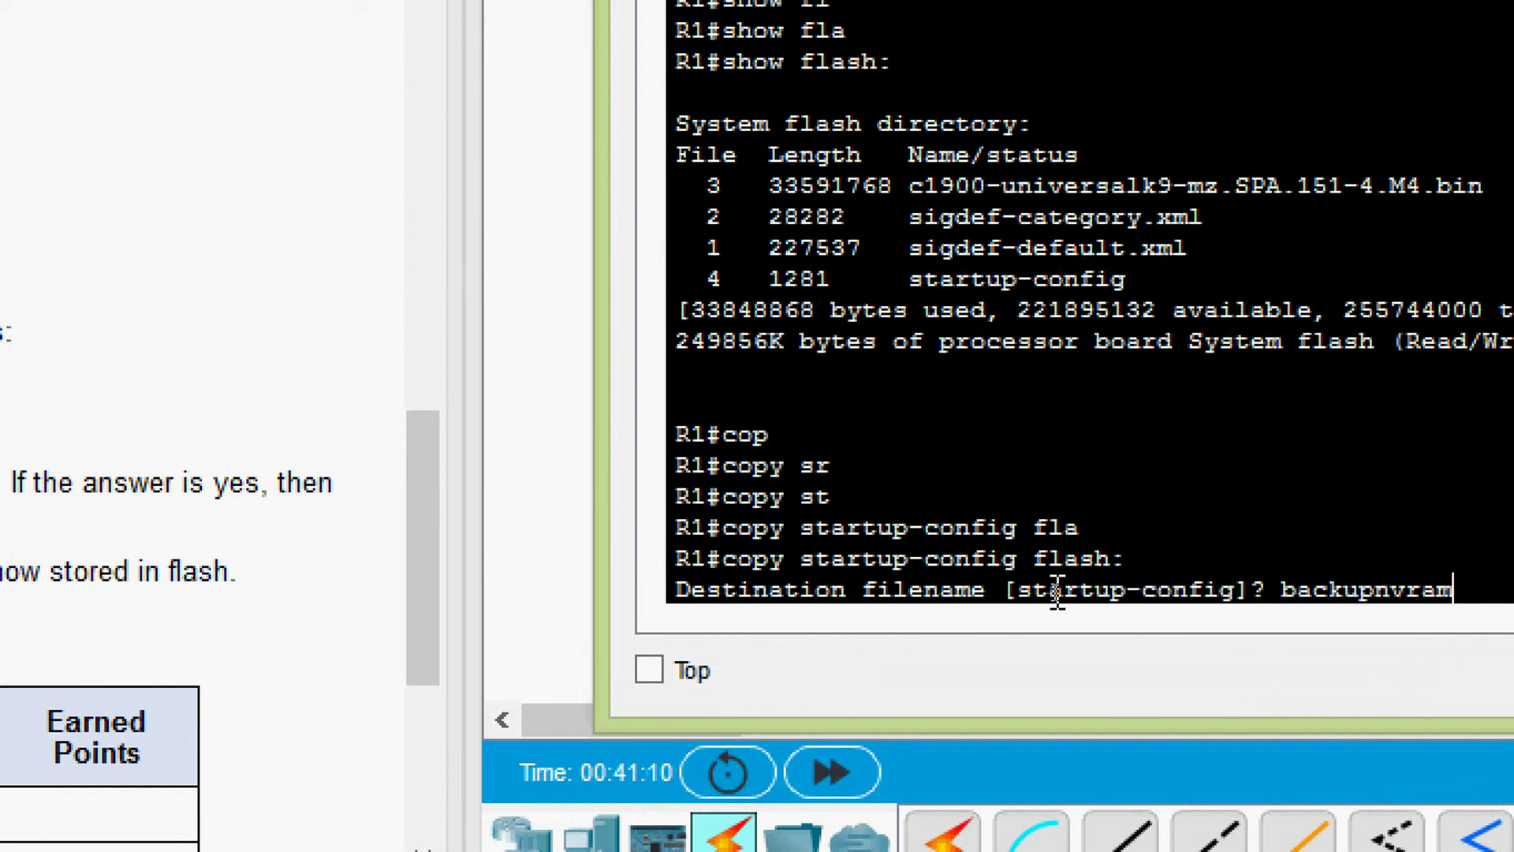
pyautogui.press('Return')
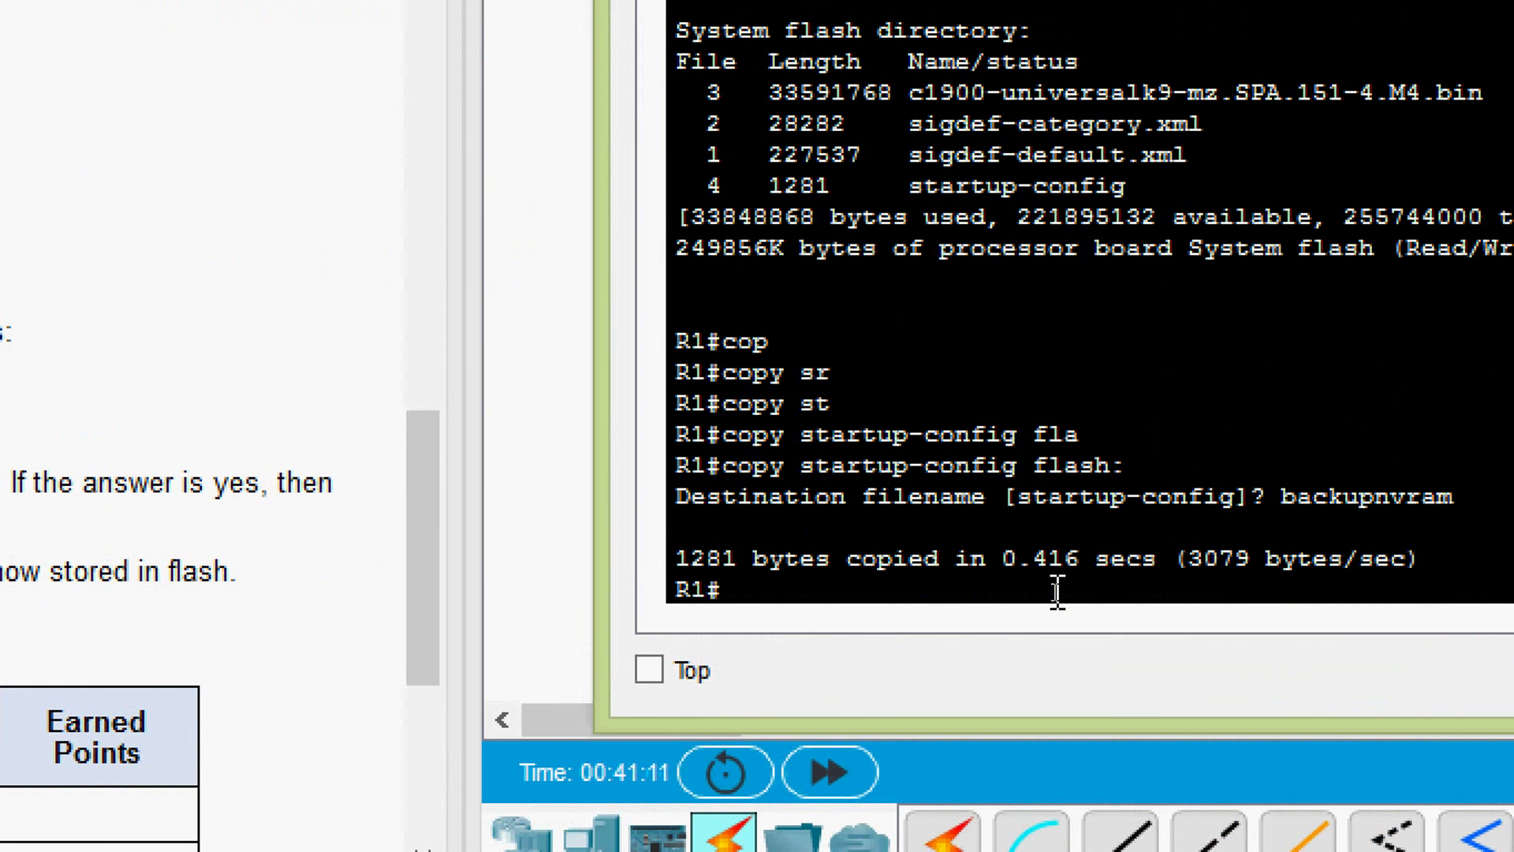
# - Run show flash and compare the 1281-byte backupnvram and startup-config entries
pyautogui.write('sh')
pyautogui.press('Tab')
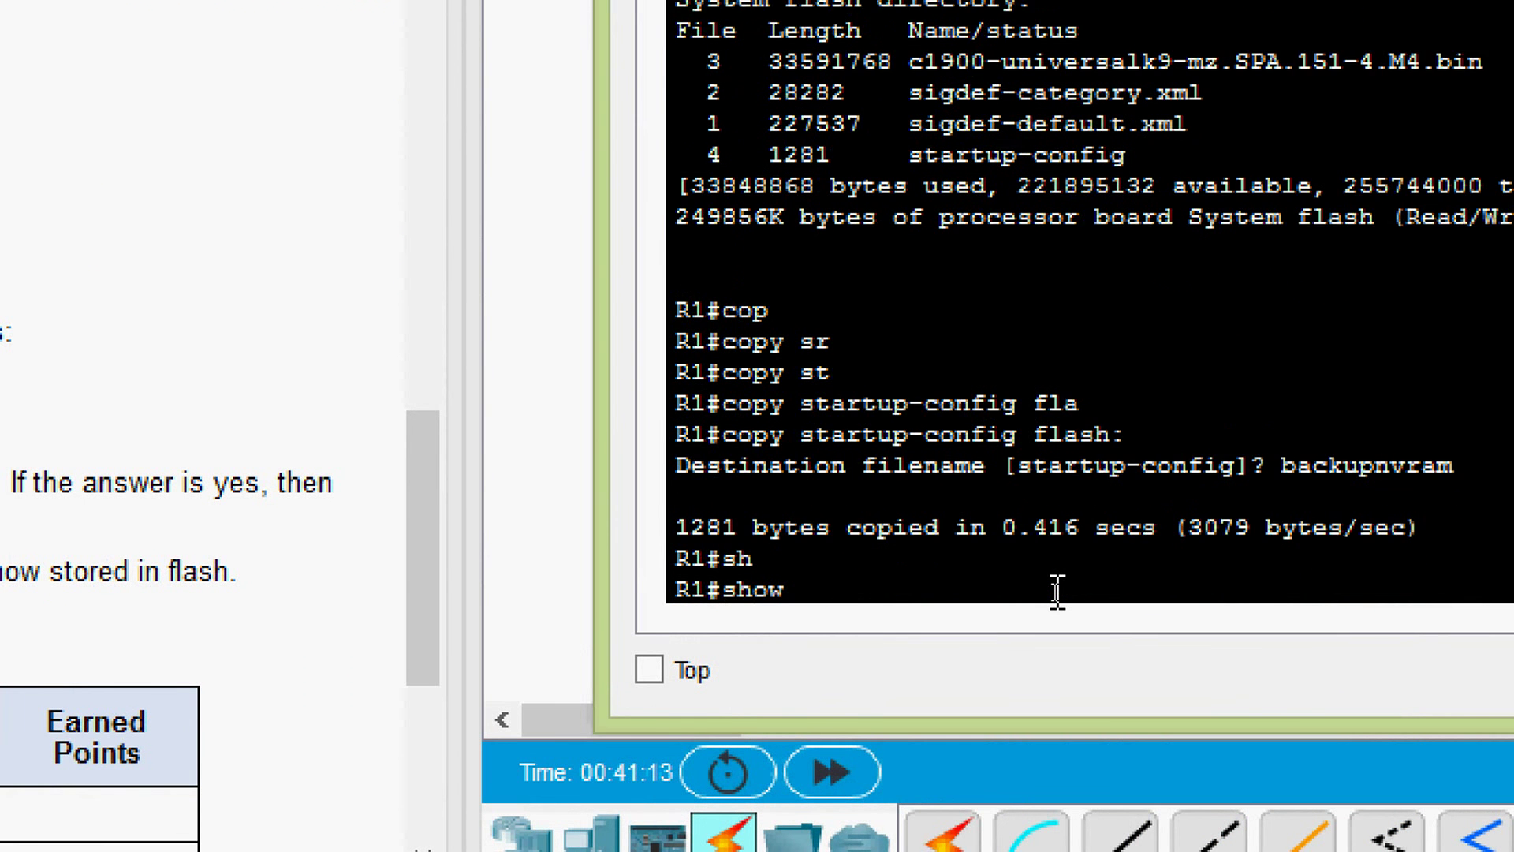
pyautogui.write('fl')
pyautogui.press('Tab')
pyautogui.write('a')
pyautogui.press('Tab')
pyautogui.press('Return')
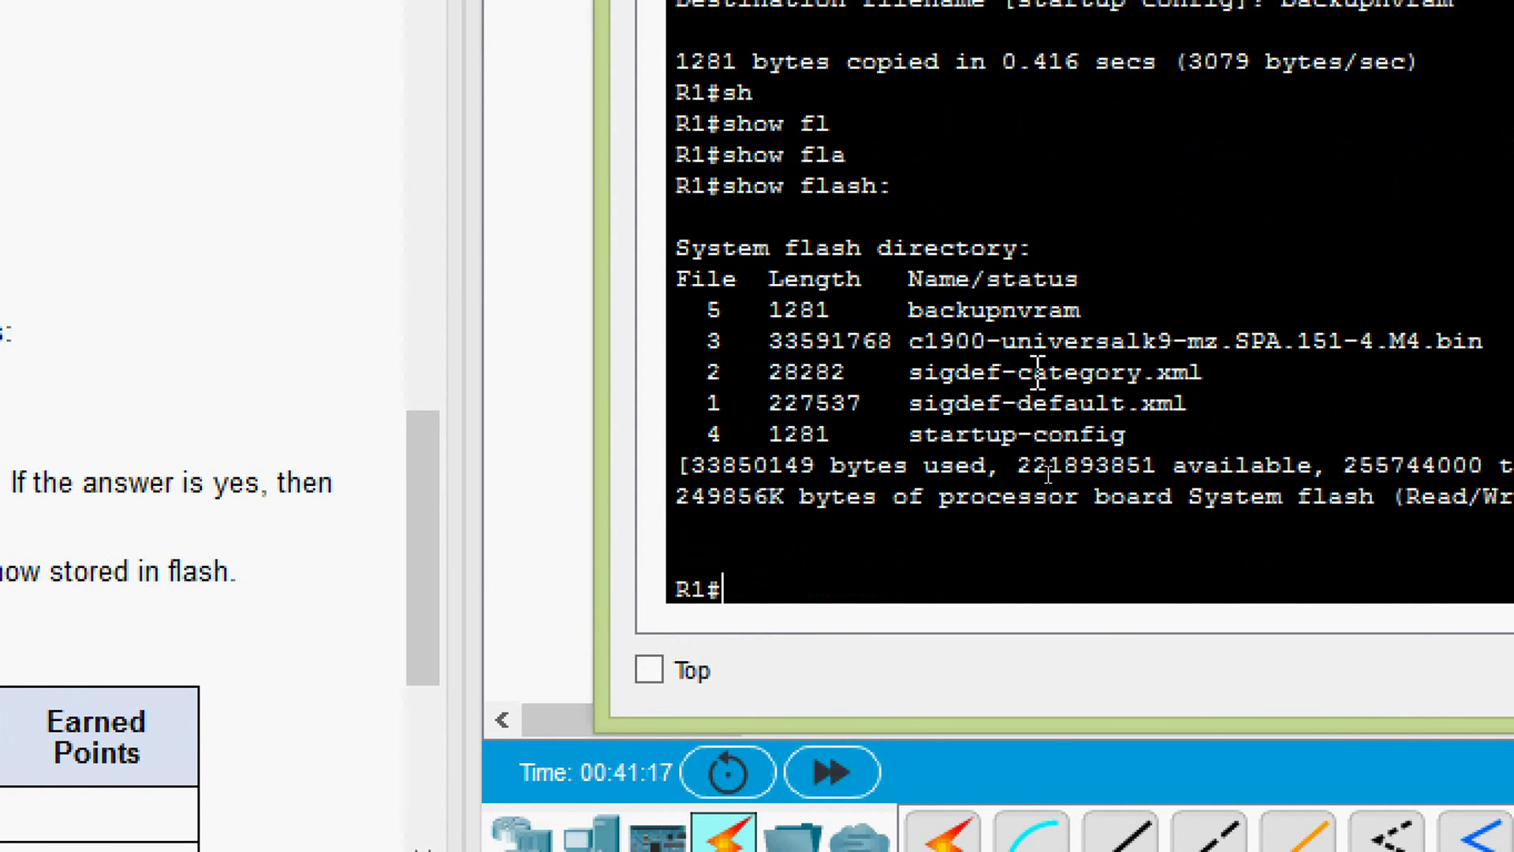
pyautogui.moveTo(1079, 312); pyautogui.dragTo(676, 310)
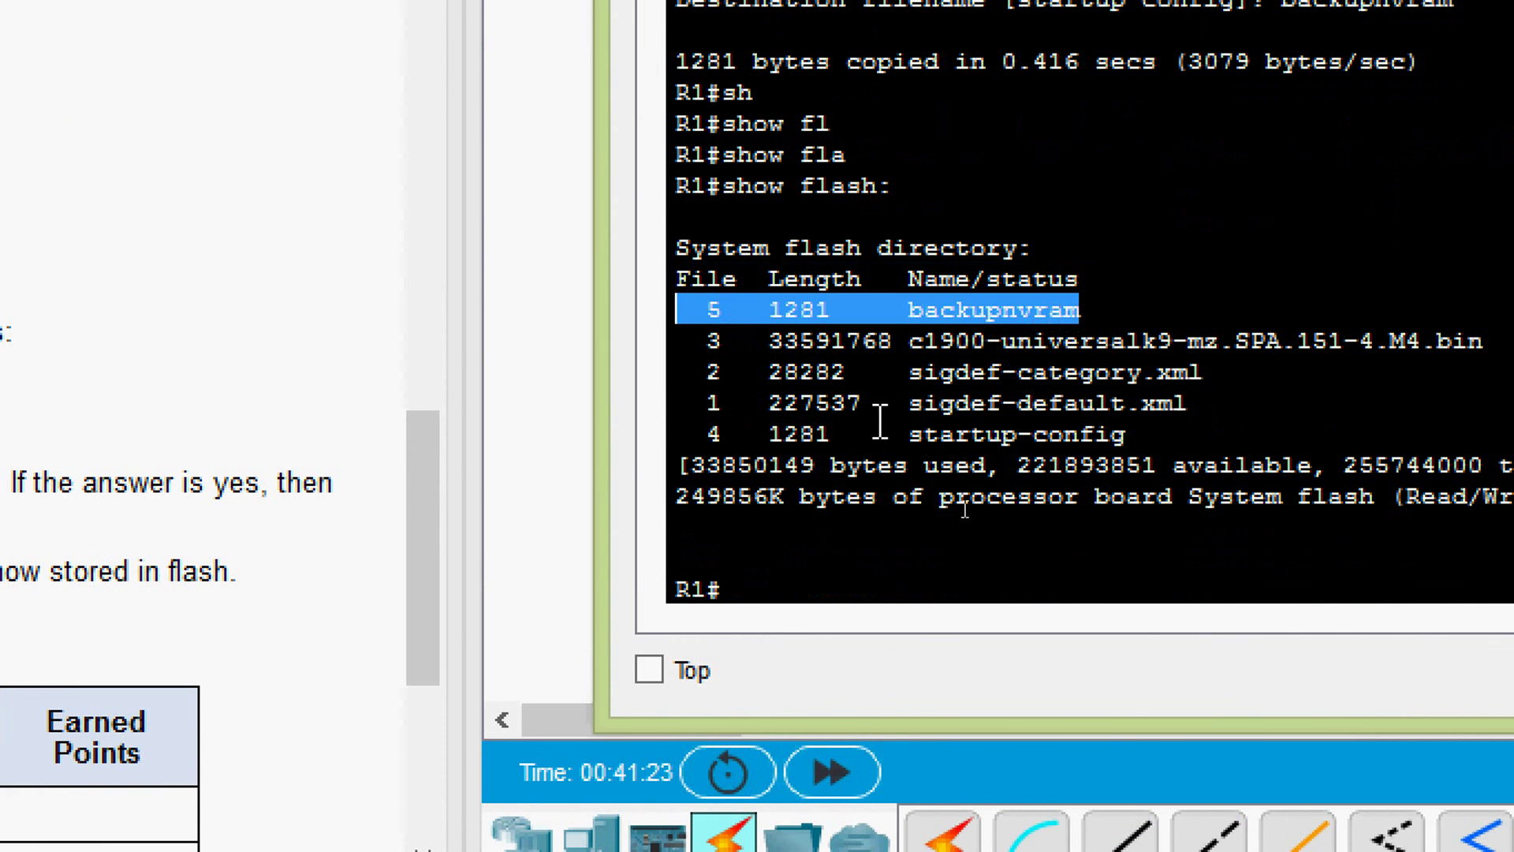
pyautogui.moveTo(1159, 443); pyautogui.dragTo(708, 433)
pyautogui.click(771, 382)
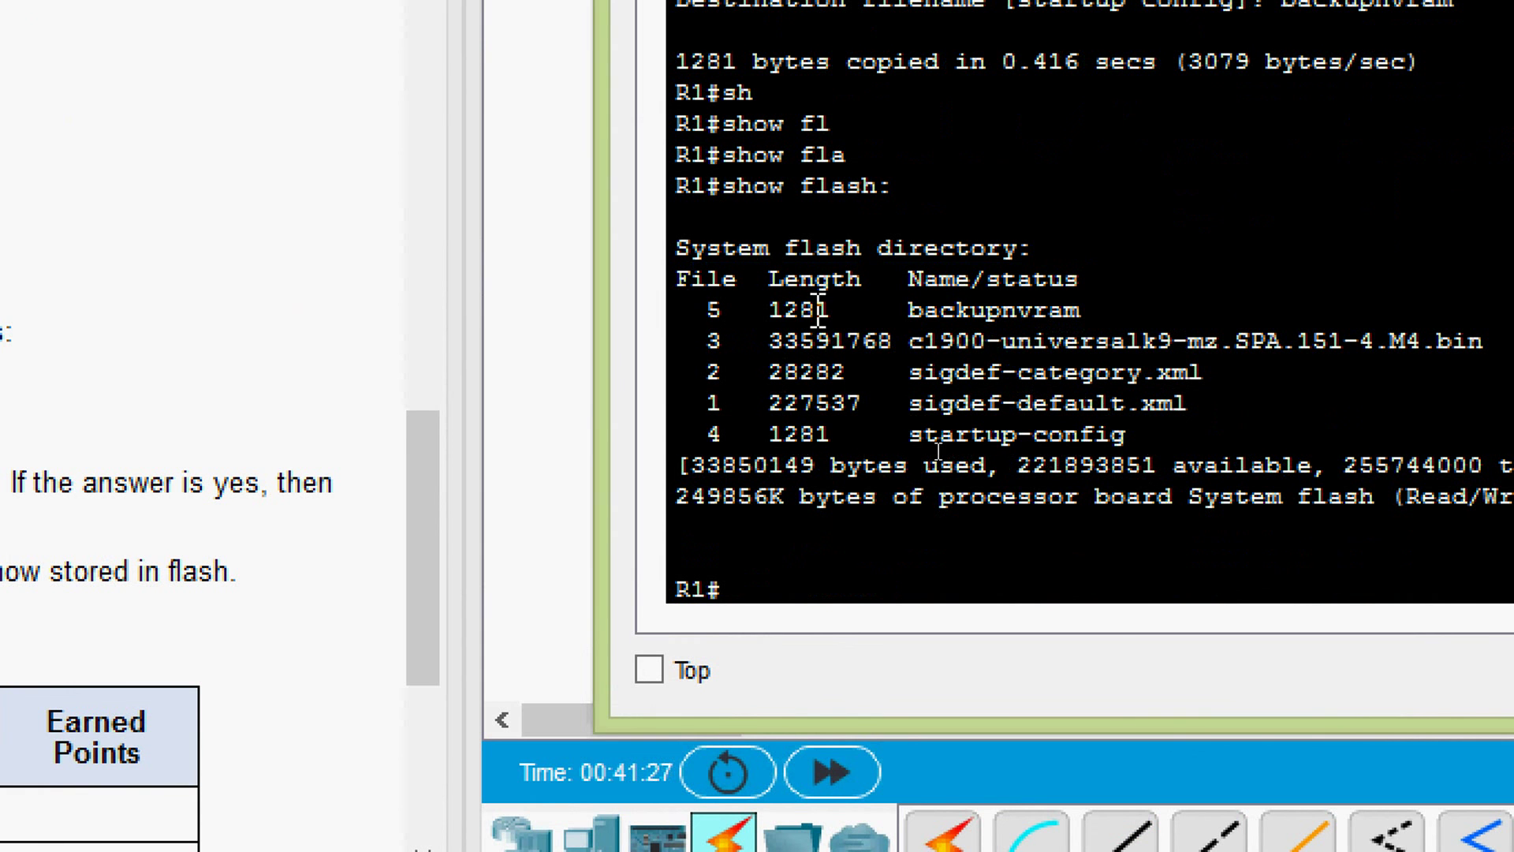
pyautogui.moveTo(833, 309); pyautogui.dragTo(769, 310)
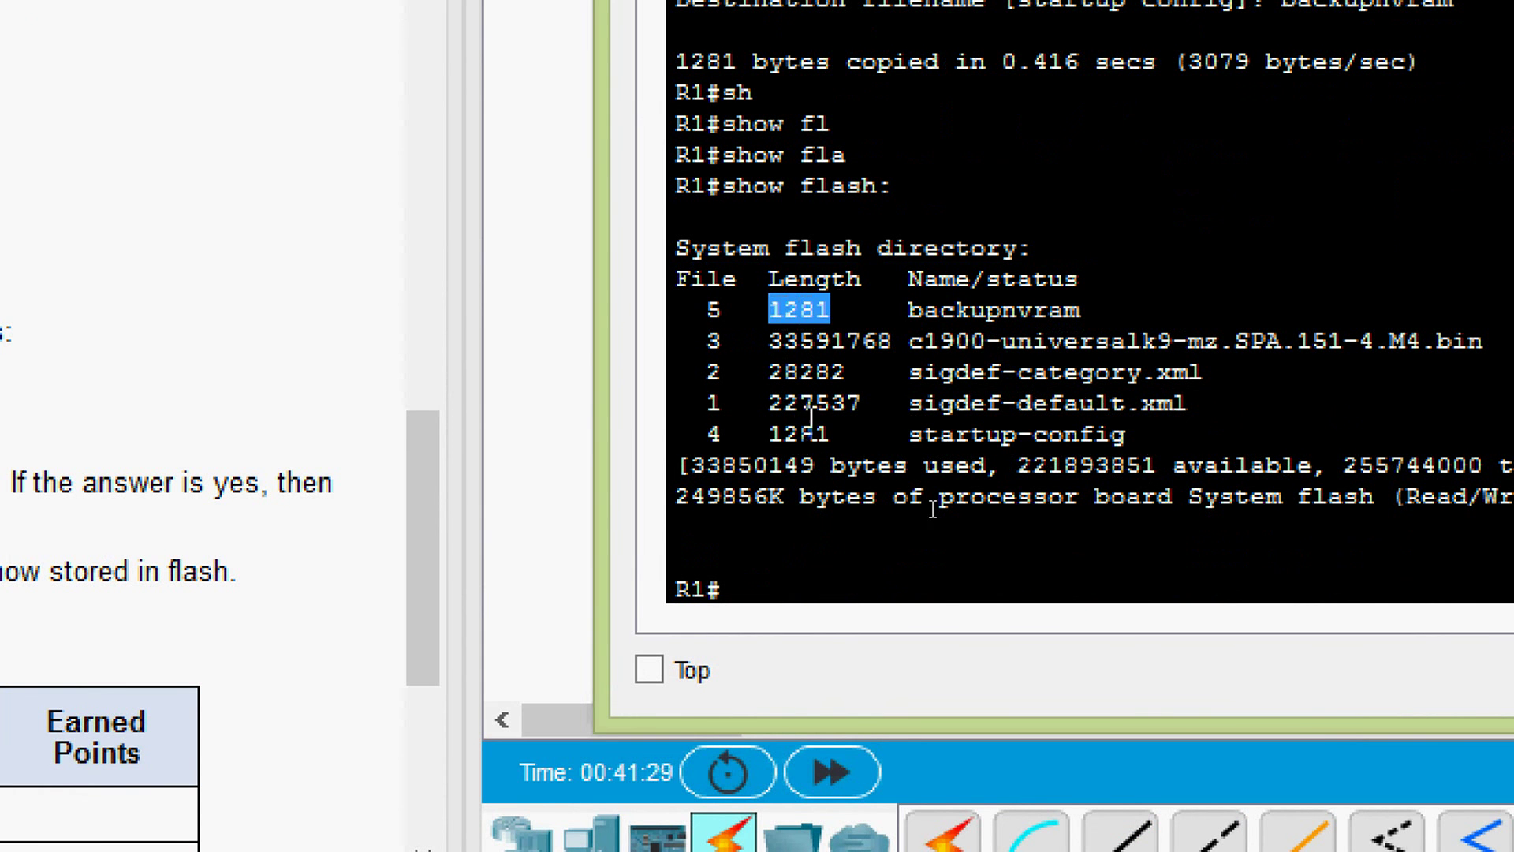
pyautogui.moveTo(832, 433); pyautogui.dragTo(768, 434)
pyautogui.click(942, 434)
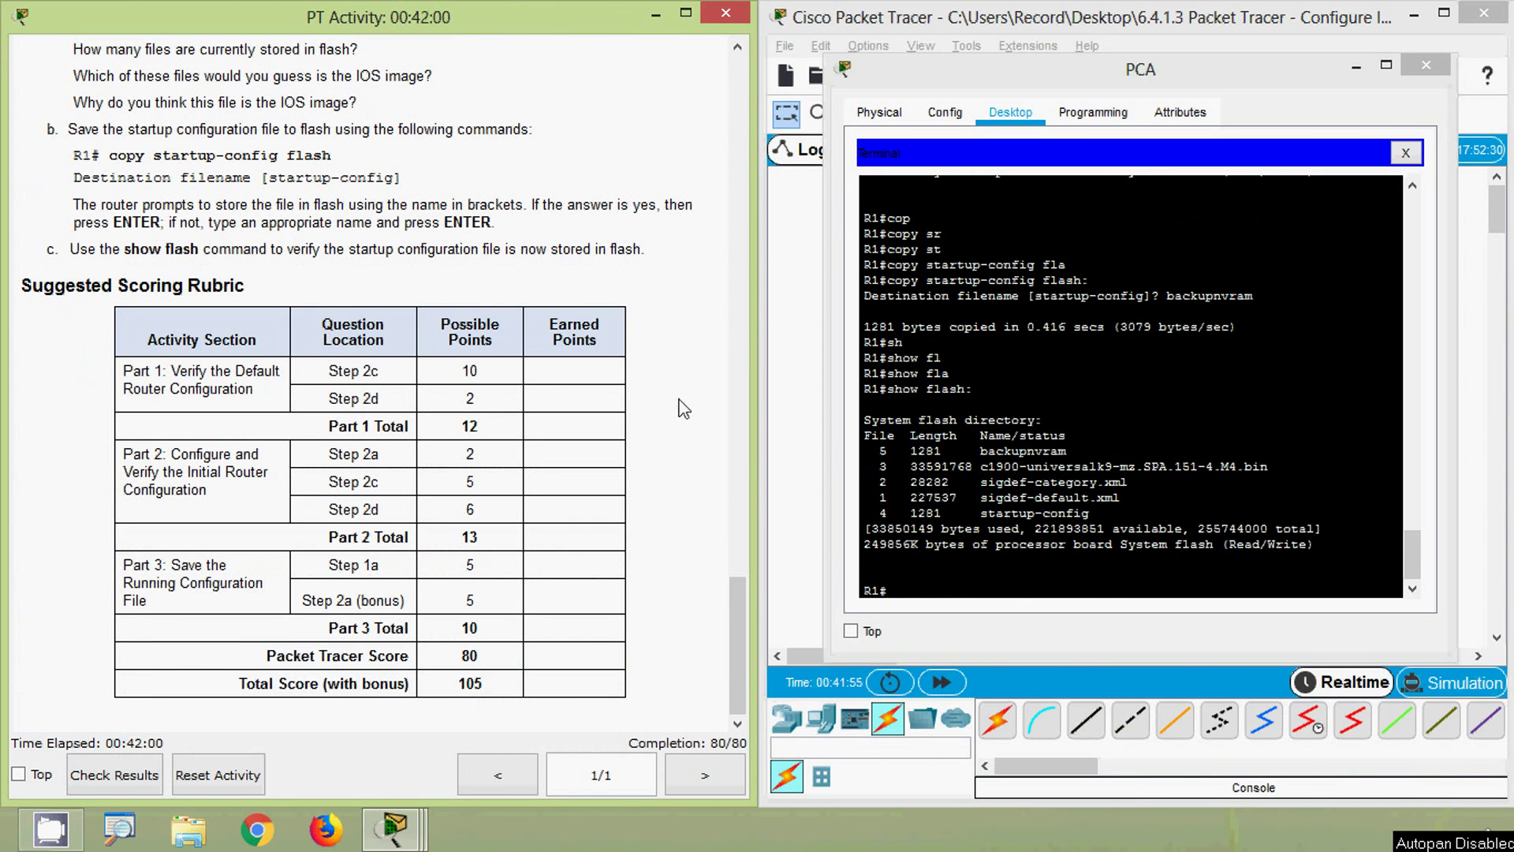
# - Scroll the instructions pane back to the top and close the PCA device window
pyautogui.moveTo(742, 602); pyautogui.dragTo(767, 87)
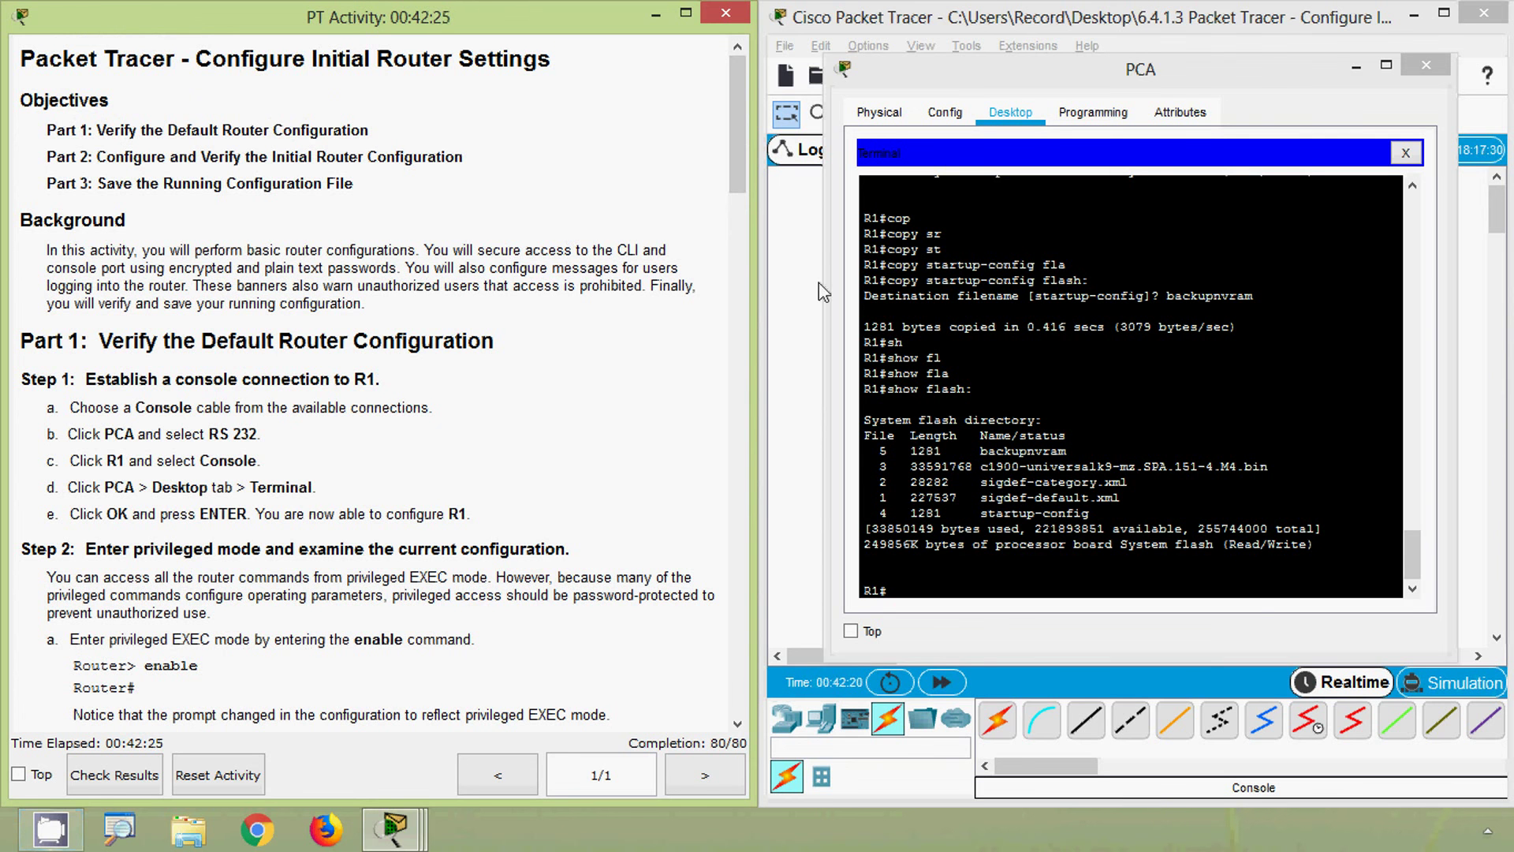
pyautogui.click(1421, 68)
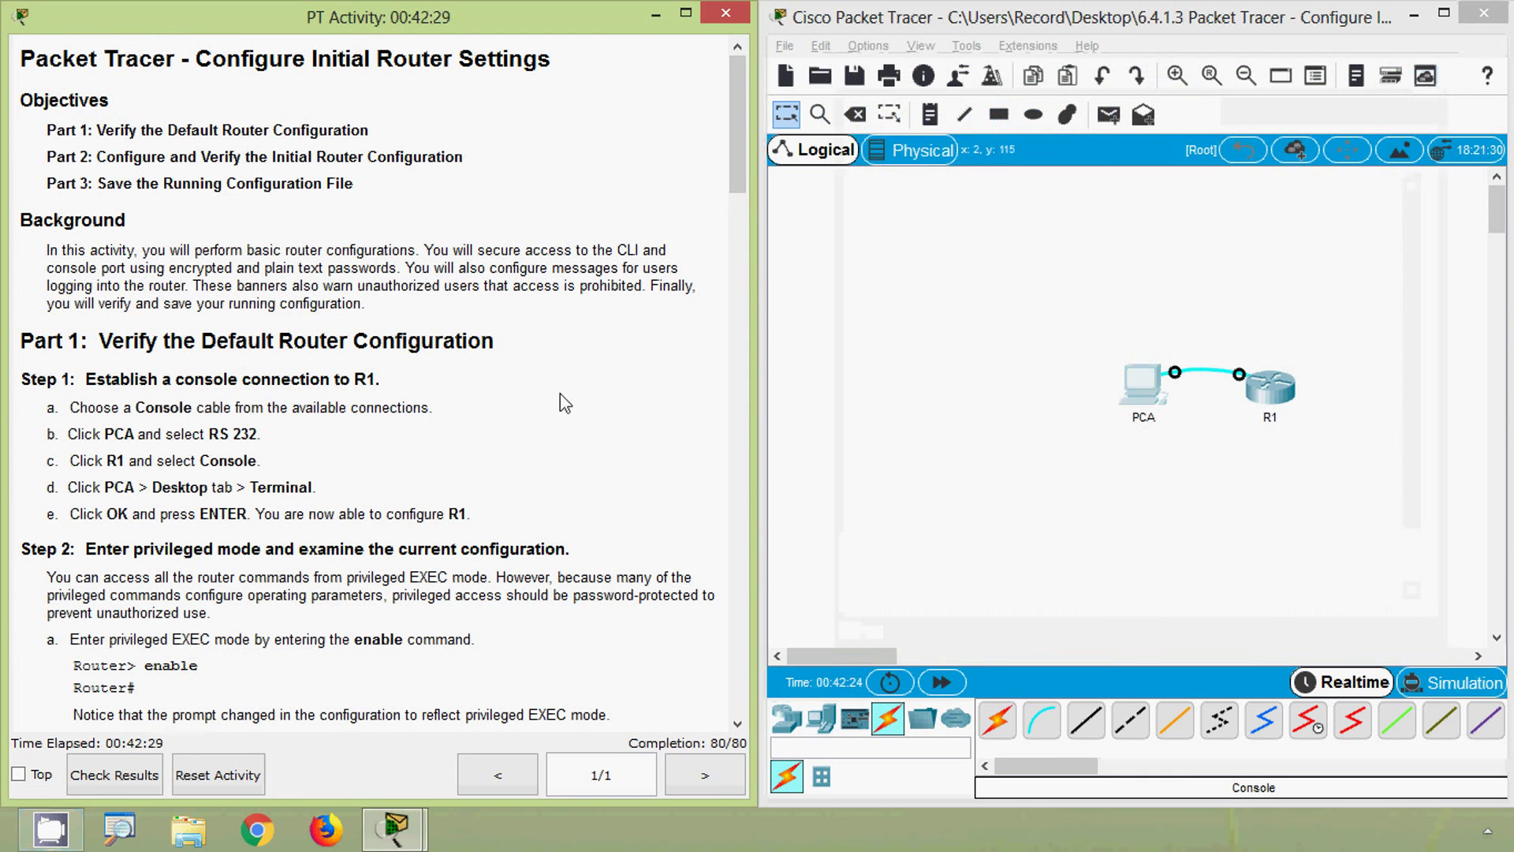